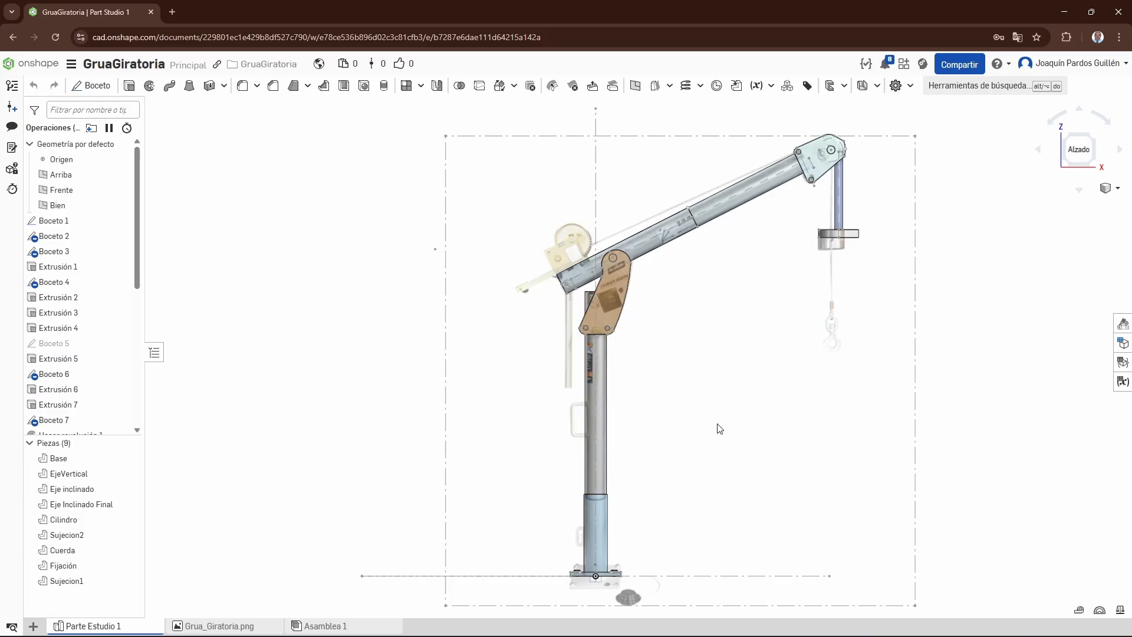
Step: Open Boceto 1 and Boceto 2 in turn to examine the construction axes and the crane reference image frame
double_click(59, 222)
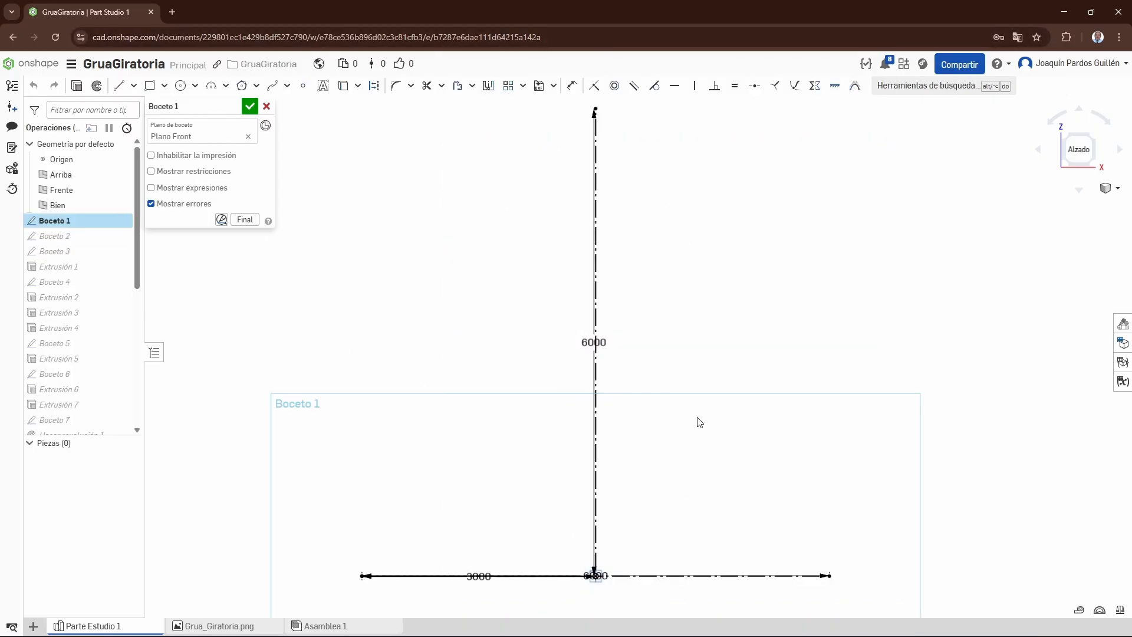
left_click(266, 106)
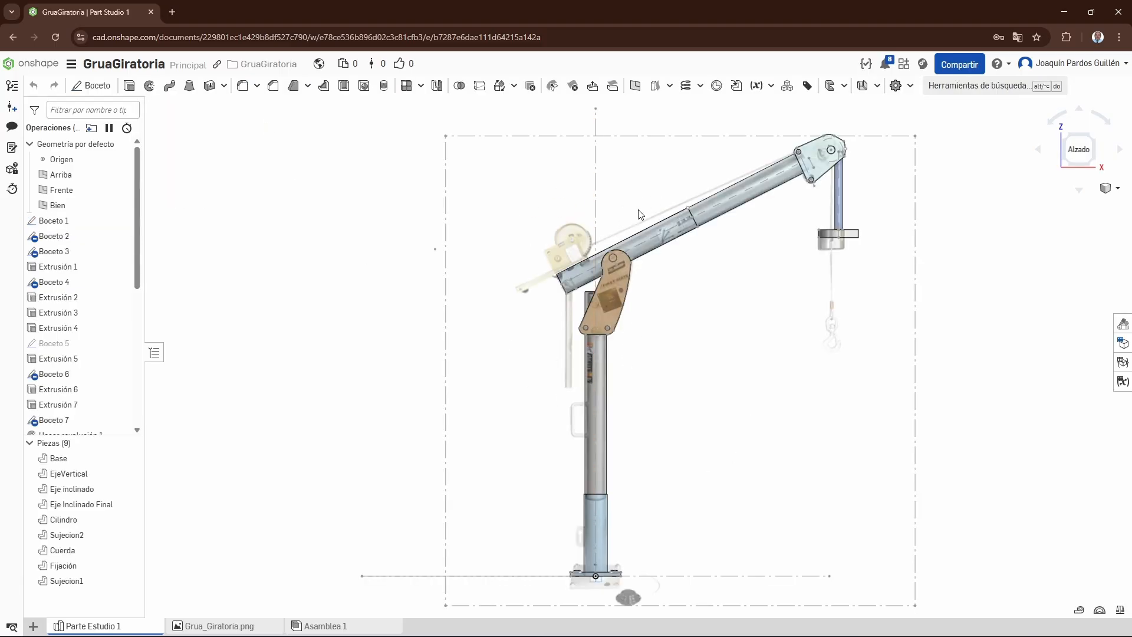
double_click(56, 237)
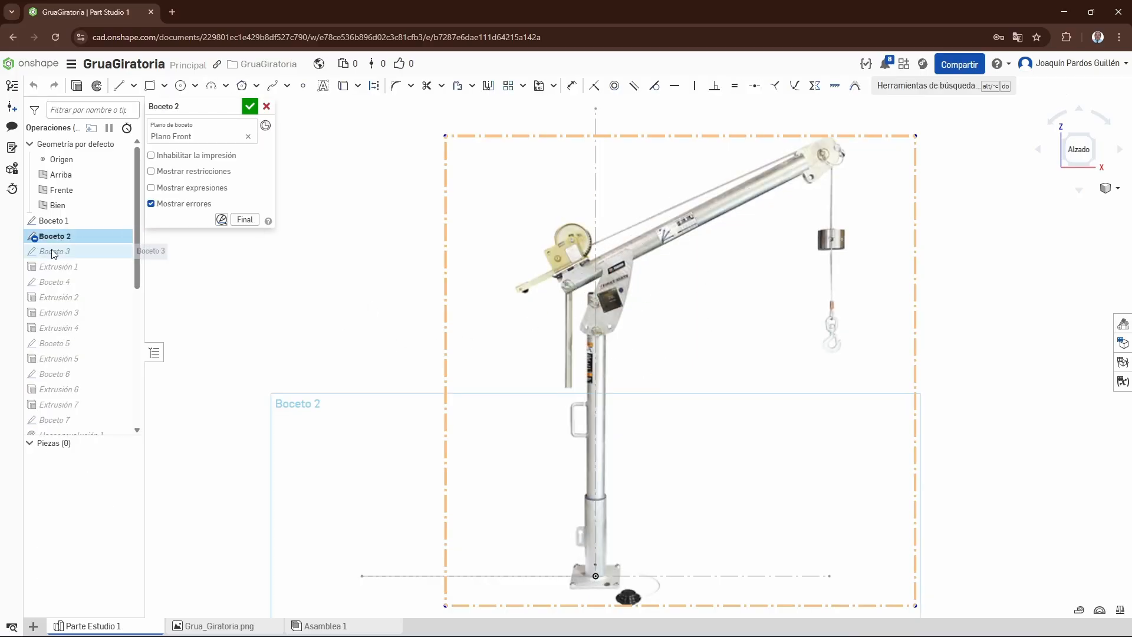
left_click(250, 107)
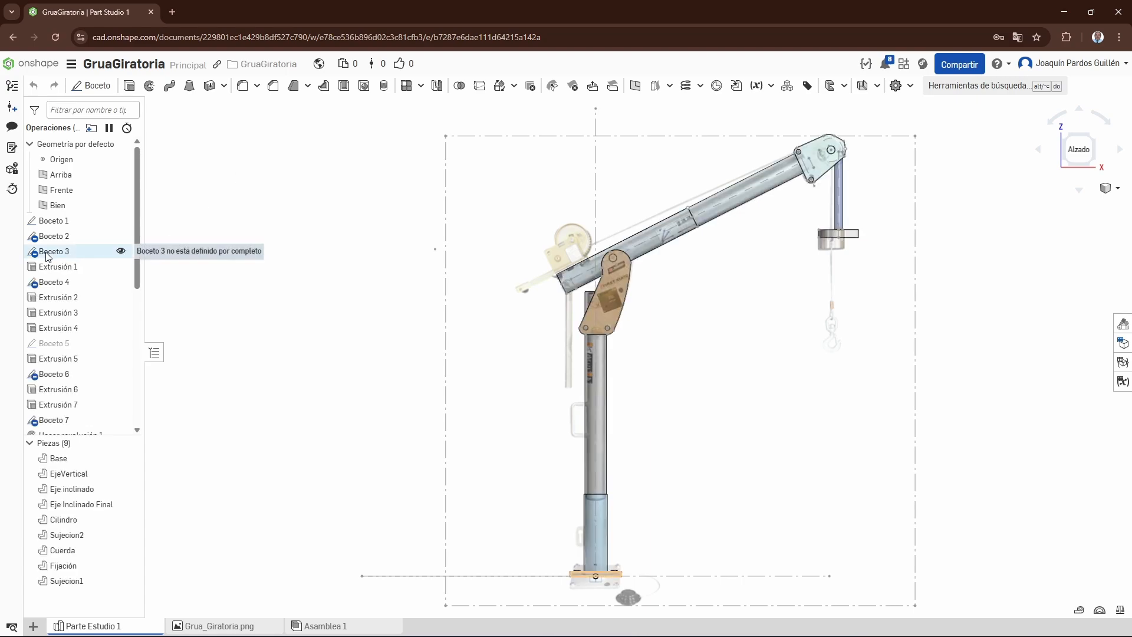
Step: Inspect the base plate's profile in Boceto 3 and its symmetric extrusion in Extrusión 1
double_click(112, 252)
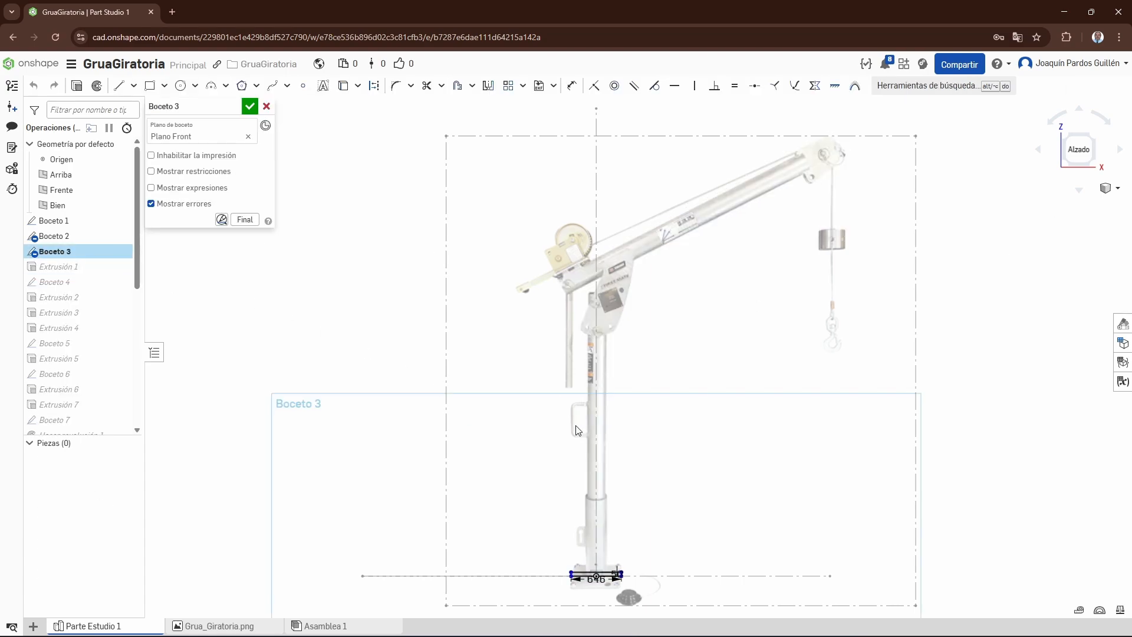
mouse_move(577, 431)
right_mouse_down()
mouse_move(613, 454)
mouse_move(582, 480)
mouse_move(614, 400)
mouse_move(594, 436)
right_mouse_up()
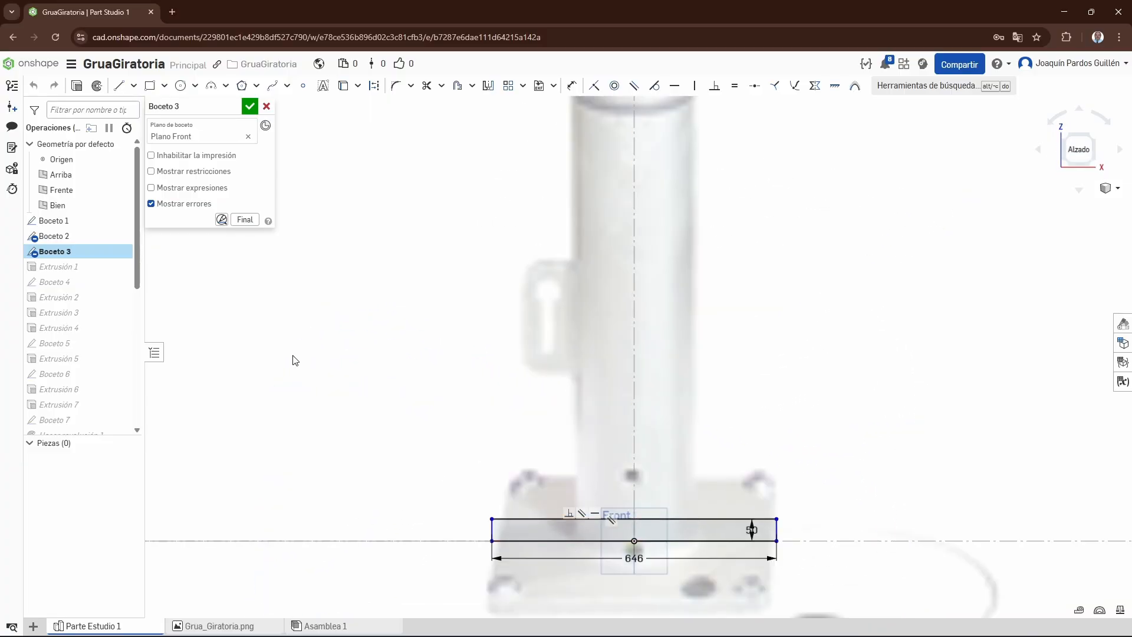
left_click(246, 107)
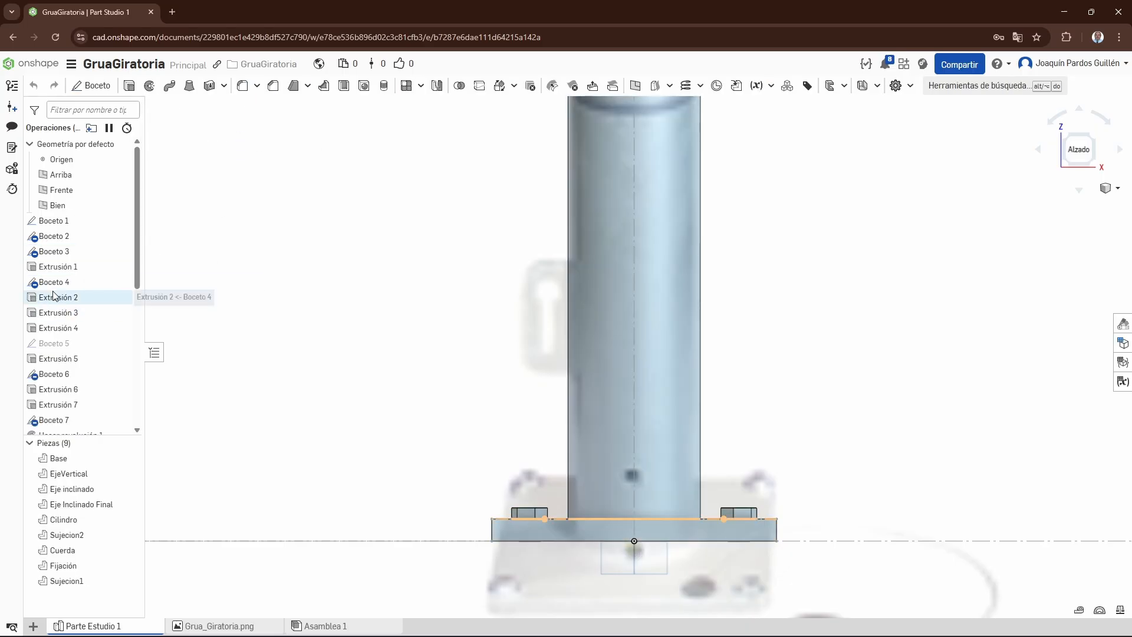
double_click(56, 268)
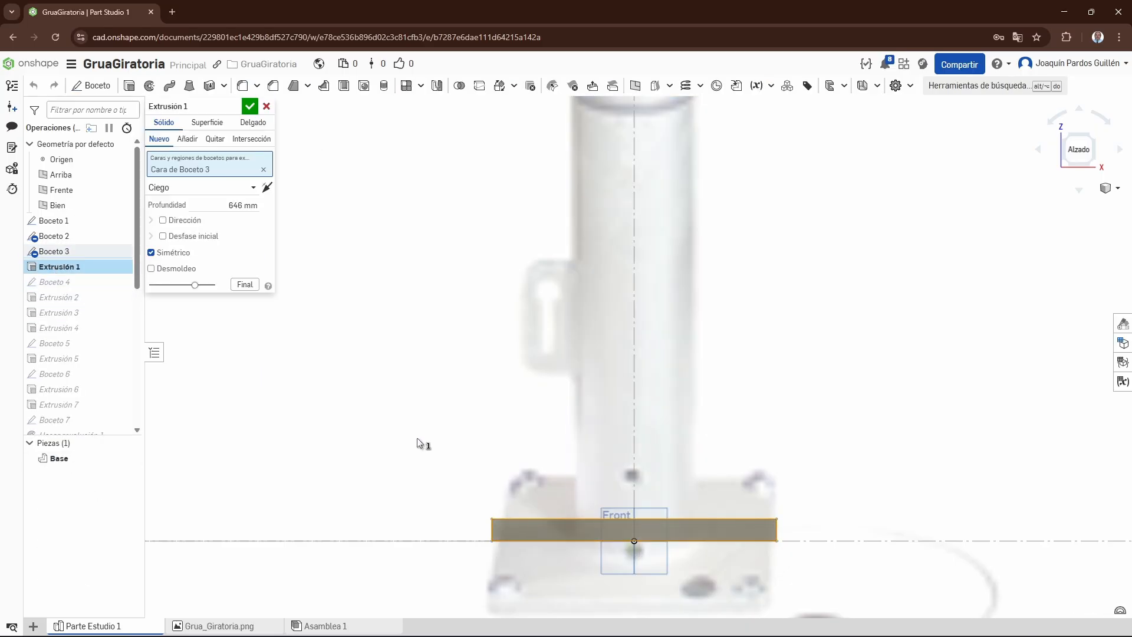
right_click_drag(422, 434, 413, 465)
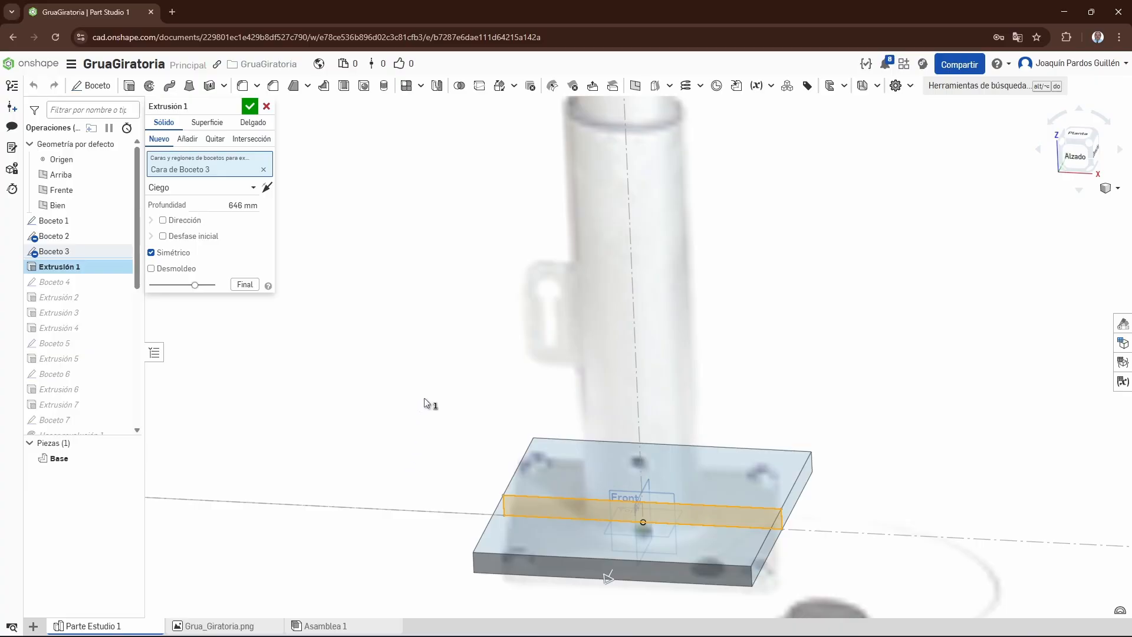
left_click(266, 107)
Step: Inspect Boceto 4 on the base plate's upper face and the bolt-hole cut in Extrusión 2
double_click(58, 283)
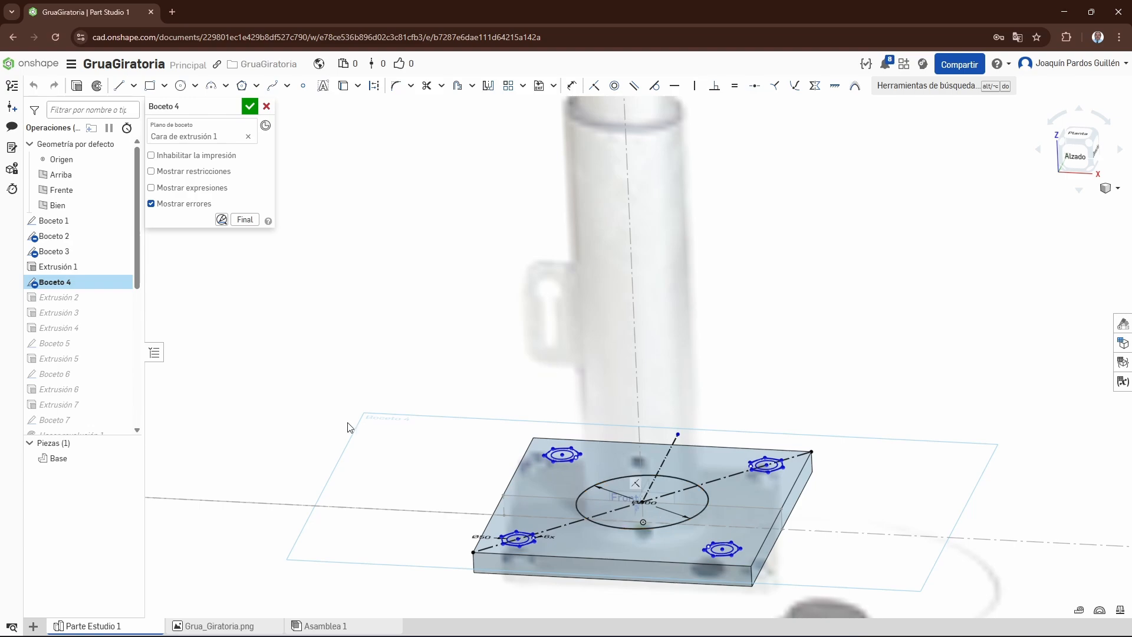
left_click(266, 106)
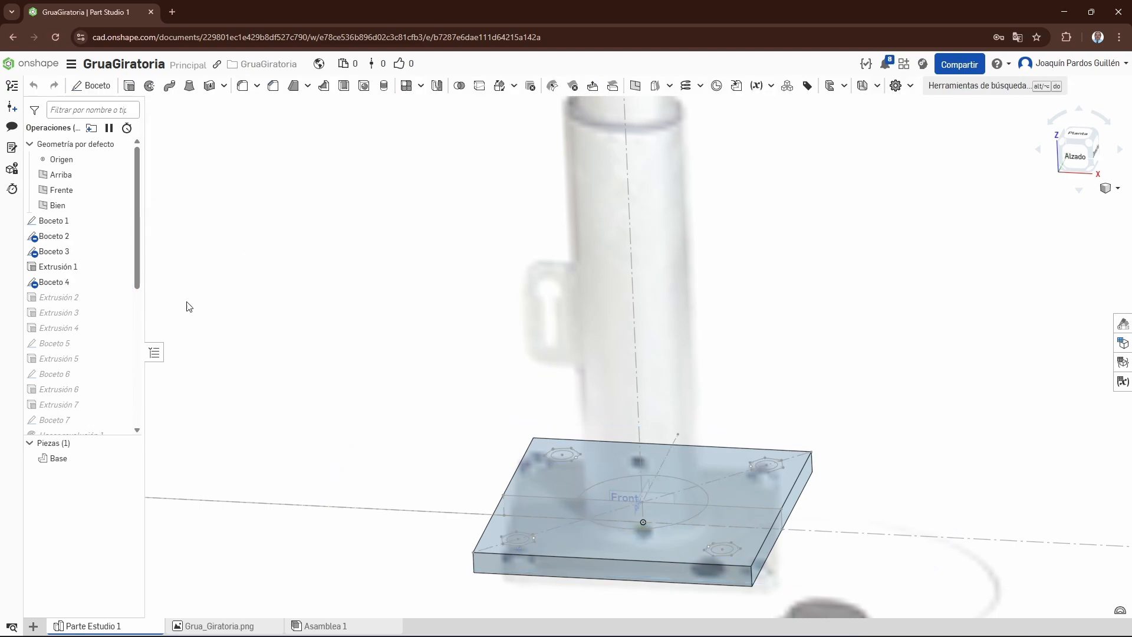
double_click(56, 296)
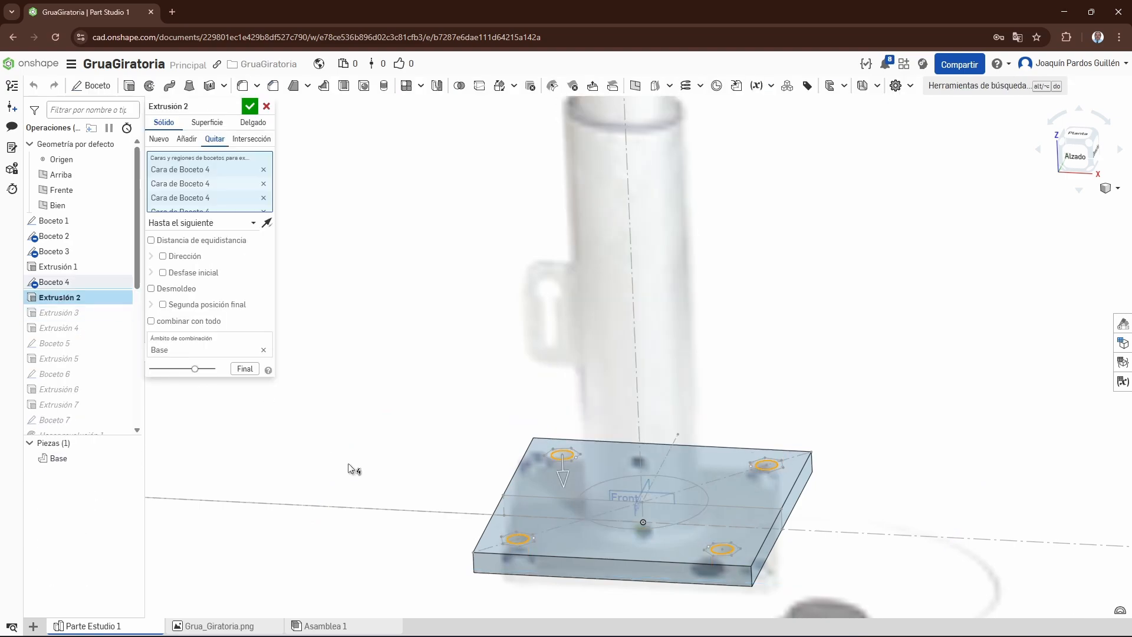
right_click_drag(434, 448, 455, 477)
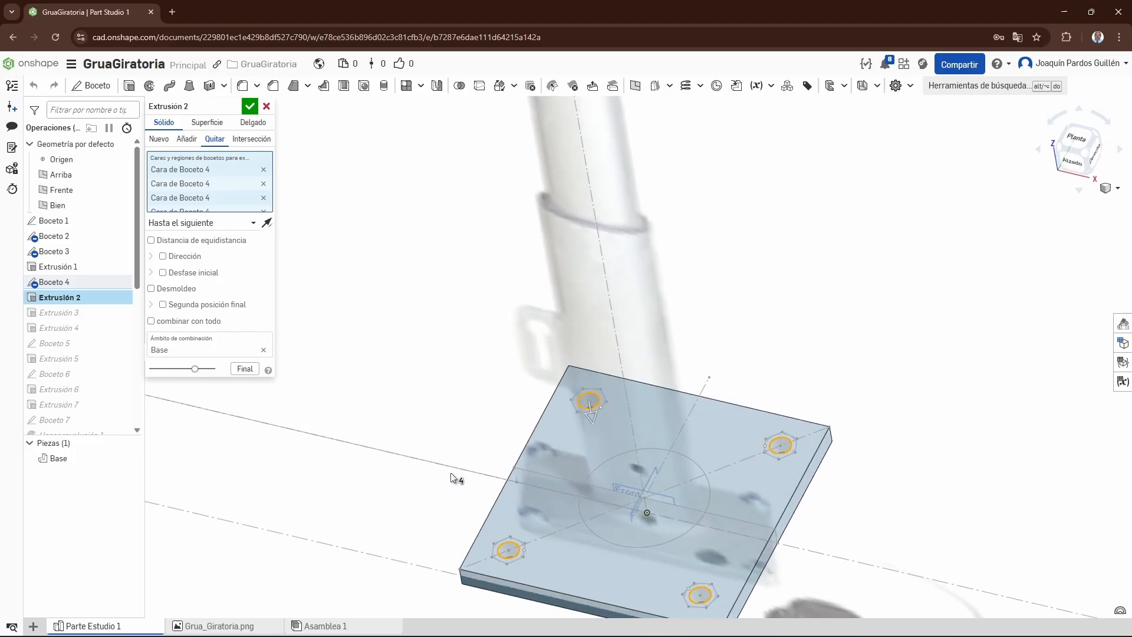
left_click(266, 106)
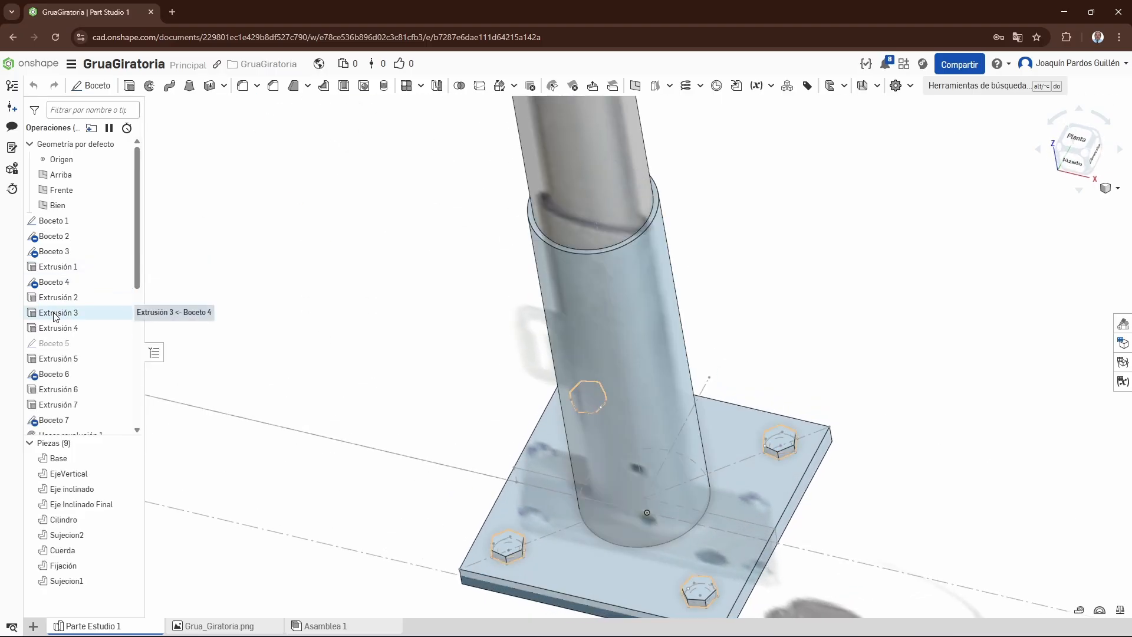
Step: Inspect the hexagonal bolt heads in Extrusión 3 and the base's cylindrical column in Extrusión 4
double_click(54, 317)
right_click_drag(245, 430, 275, 430)
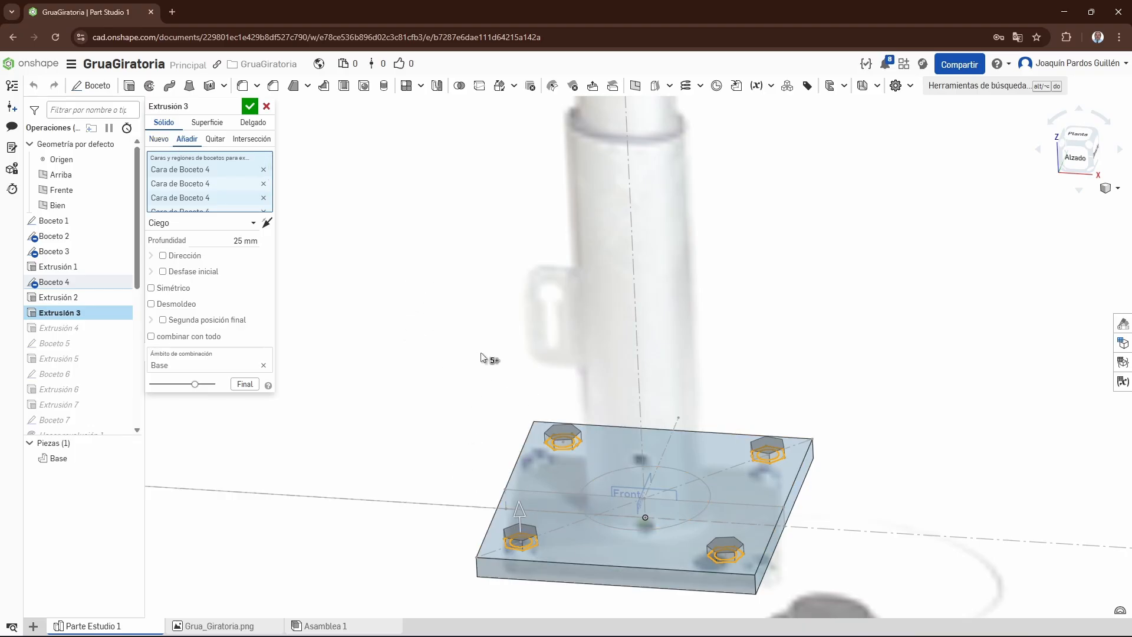
left_click(267, 106)
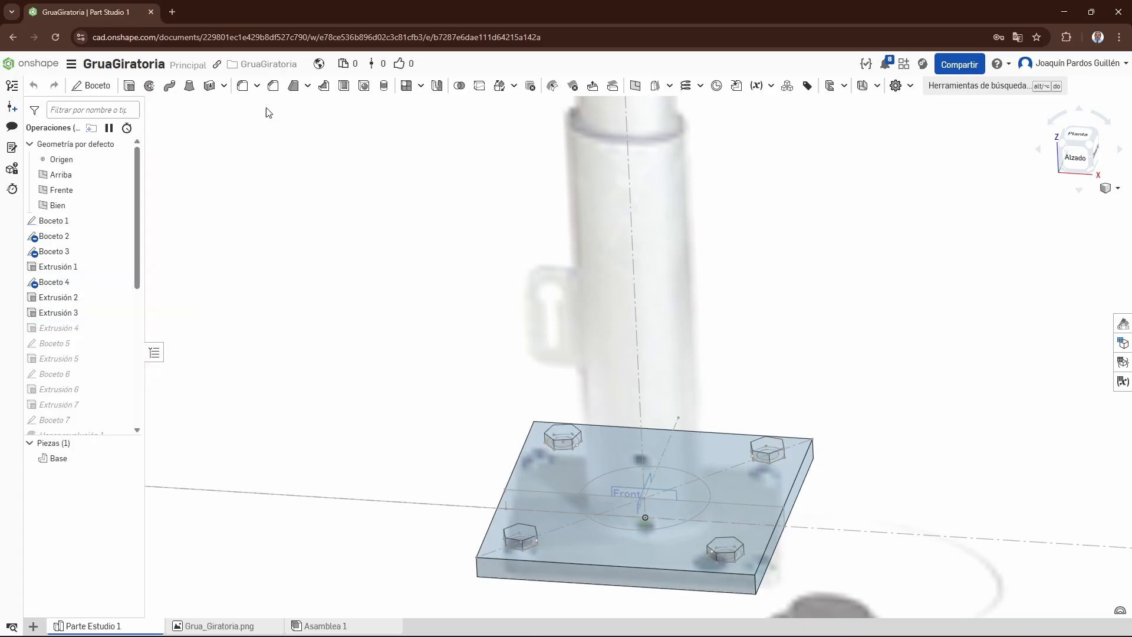
left_click(63, 331)
double_click(63, 329)
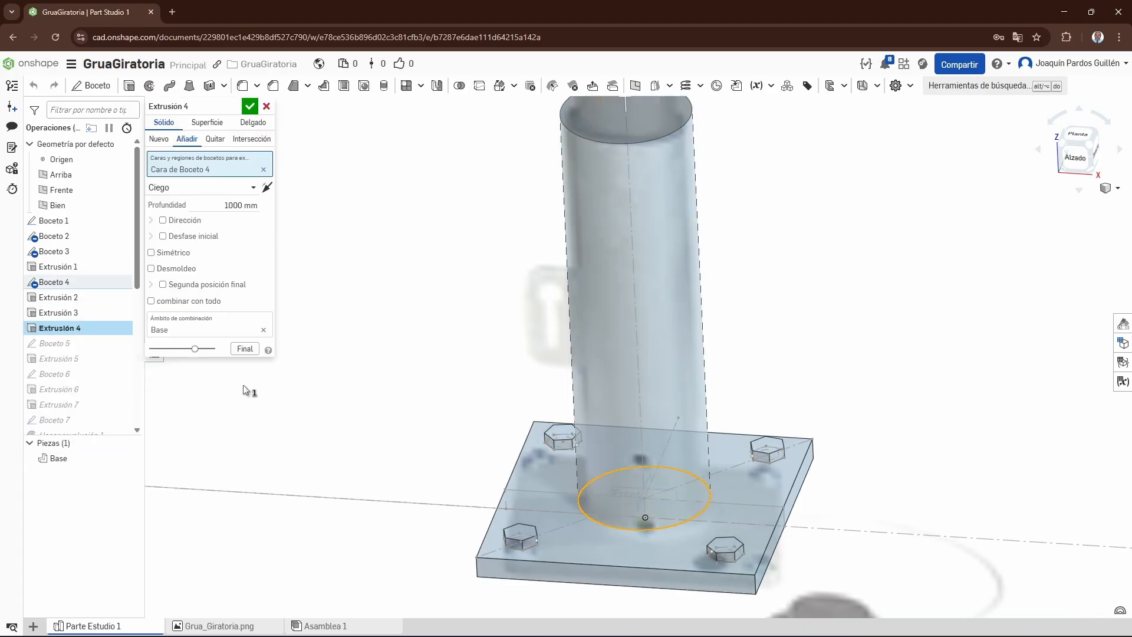
right_click_drag(379, 438, 465, 446)
right_click_drag(598, 436, 596, 404)
scroll(595, 403, "down", 3)
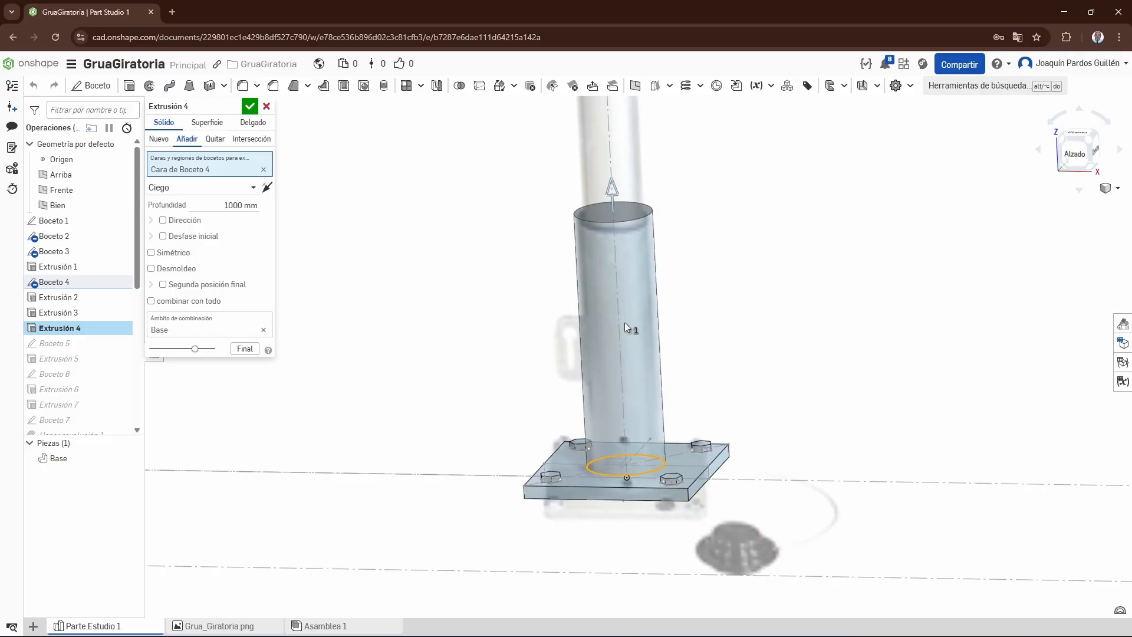
left_click(267, 106)
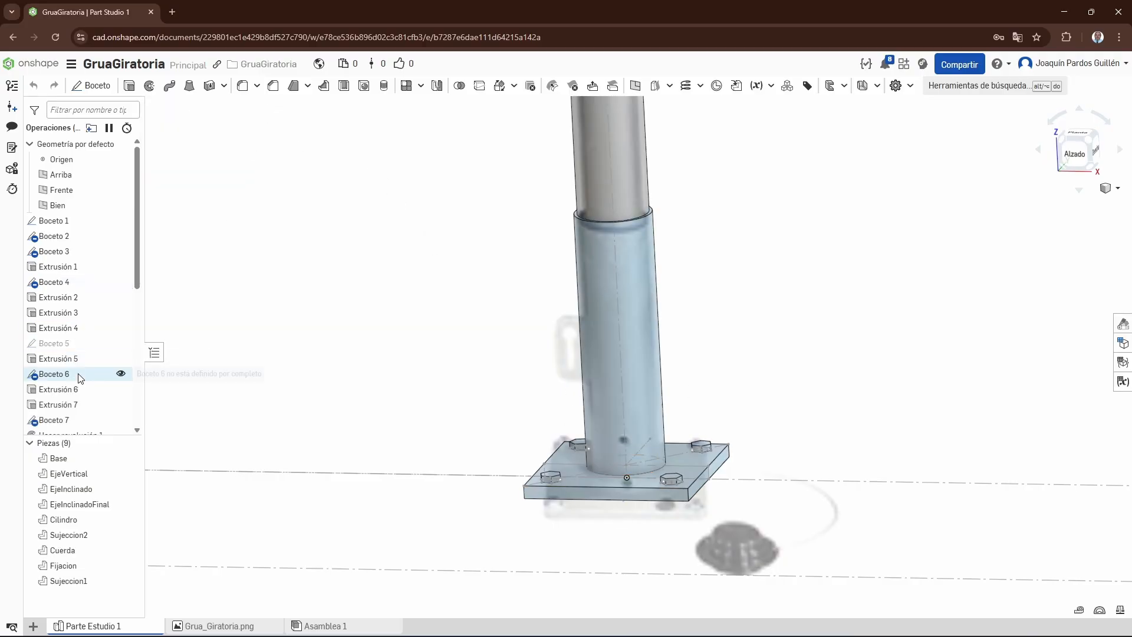
Step: Inspect the circle of Boceto 5 on the column's upper face and the EjeVertical mast extruded in Extrusión 5
double_click(54, 343)
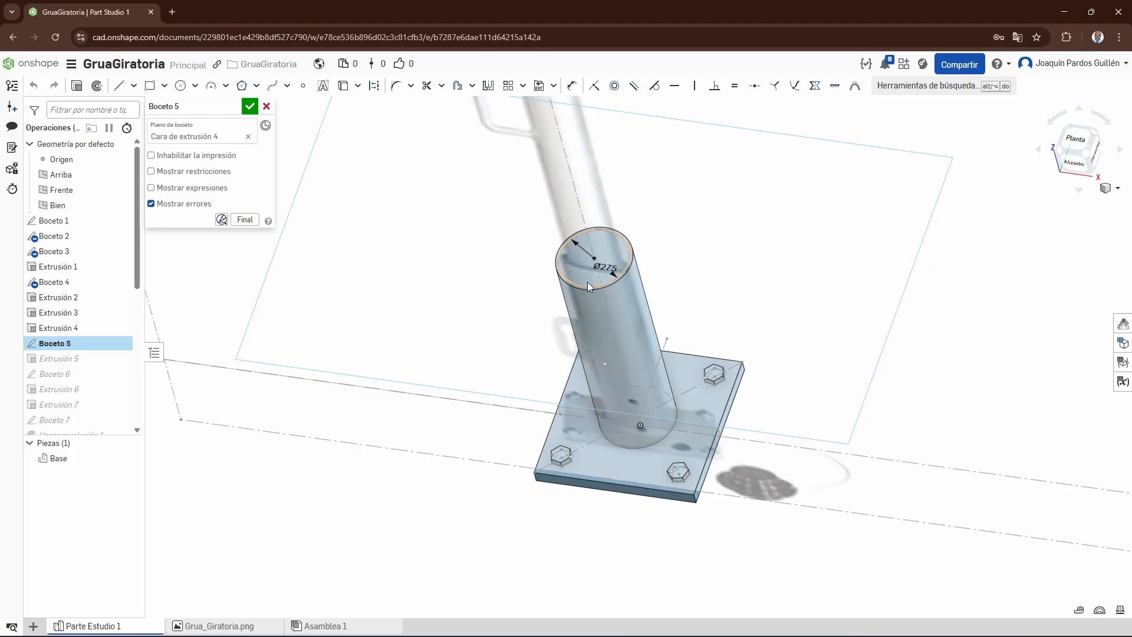
left_click(599, 243)
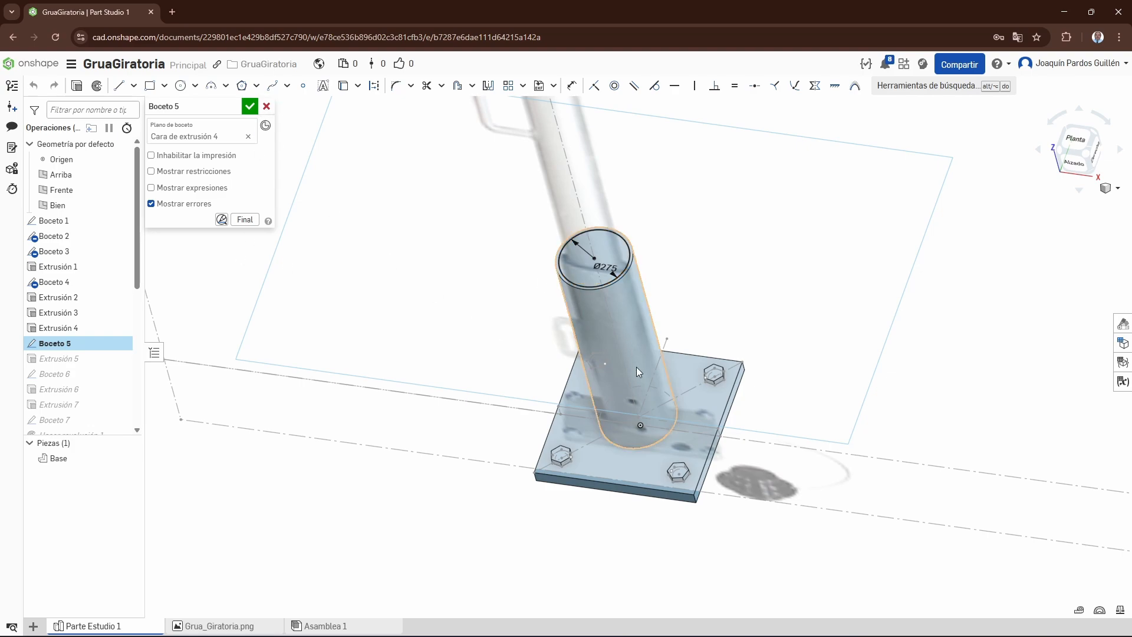
left_click(265, 107)
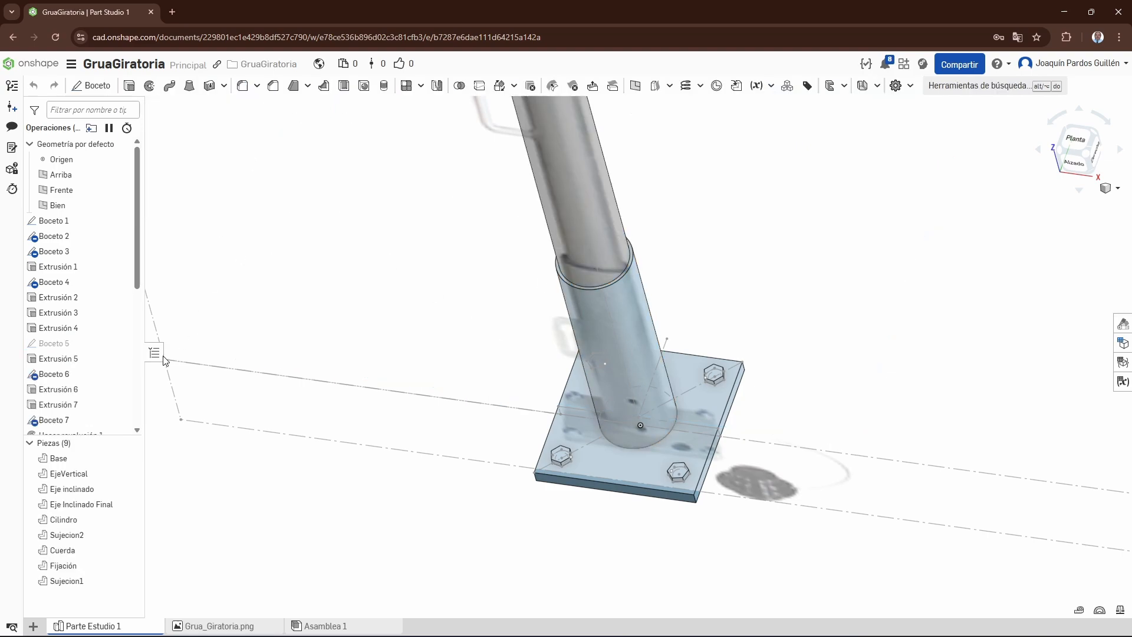
double_click(71, 360)
mouse_move(348, 374)
right_mouse_down()
mouse_move(341, 328)
mouse_move(357, 372)
right_mouse_up()
scroll(357, 372, "down", 5)
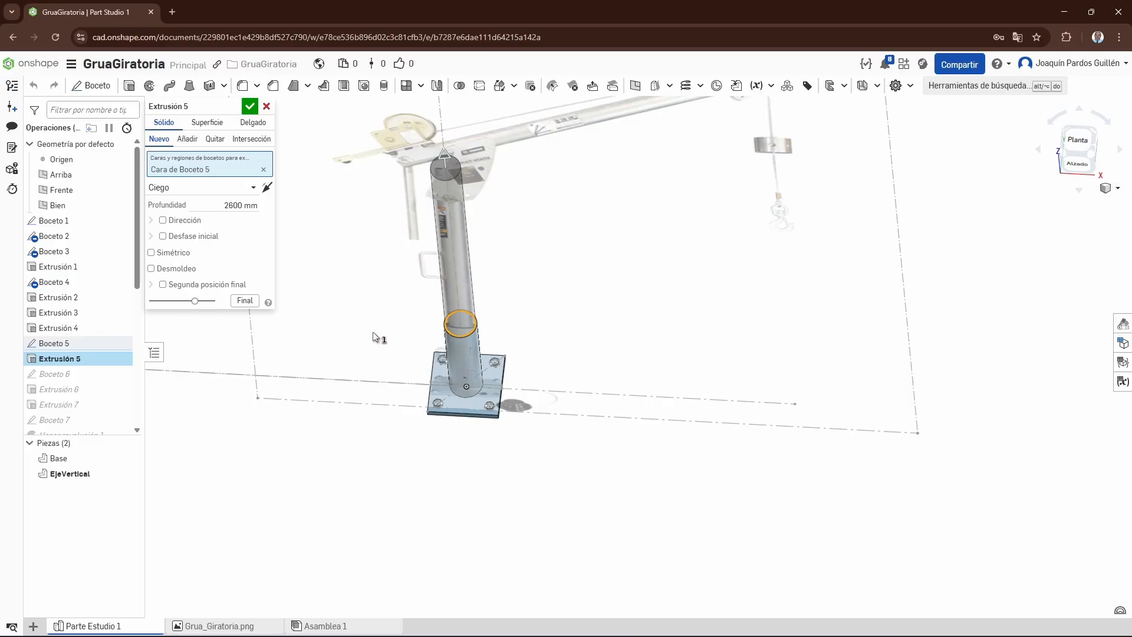
left_click(265, 107)
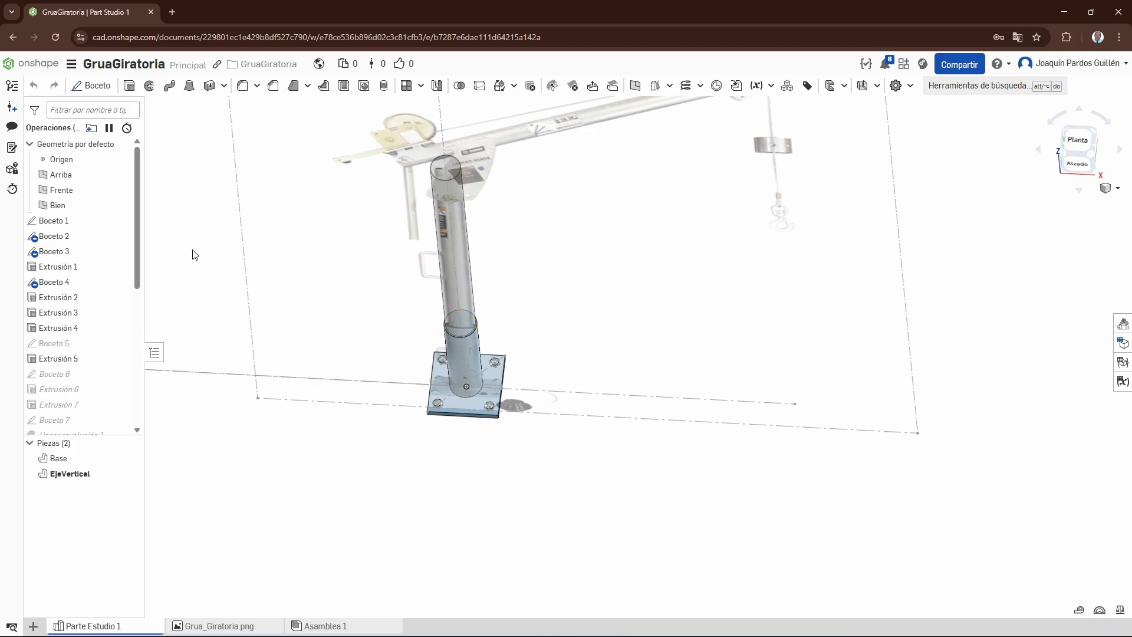
Step: Examine the mast bracket's outline in Boceto 6 against the reference image in the front view
double_click(57, 375)
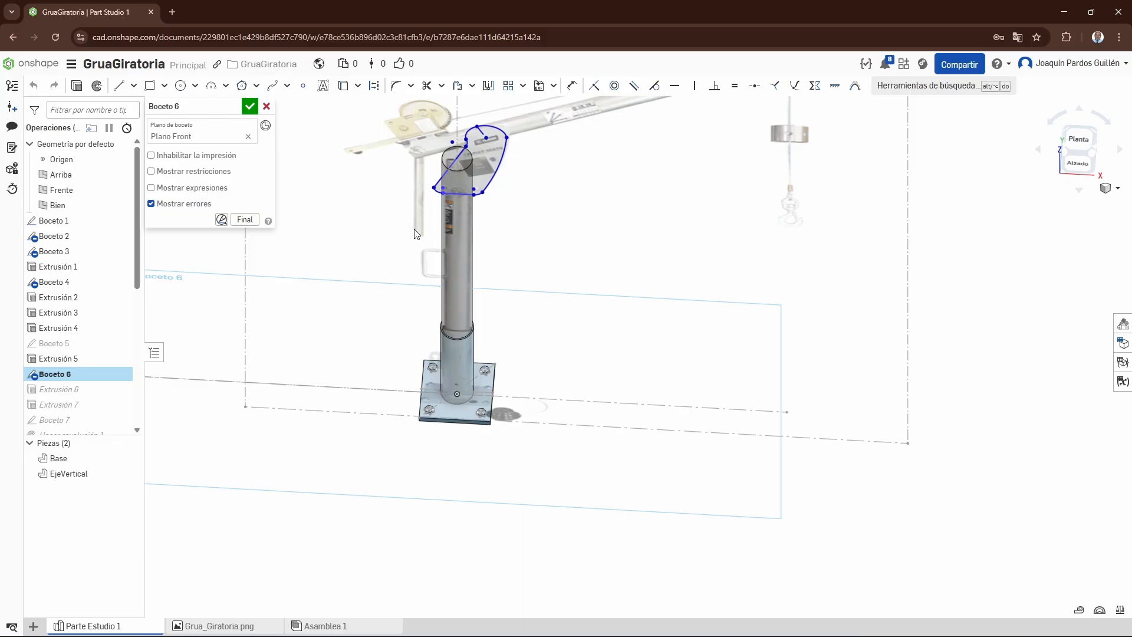
left_click(1072, 168)
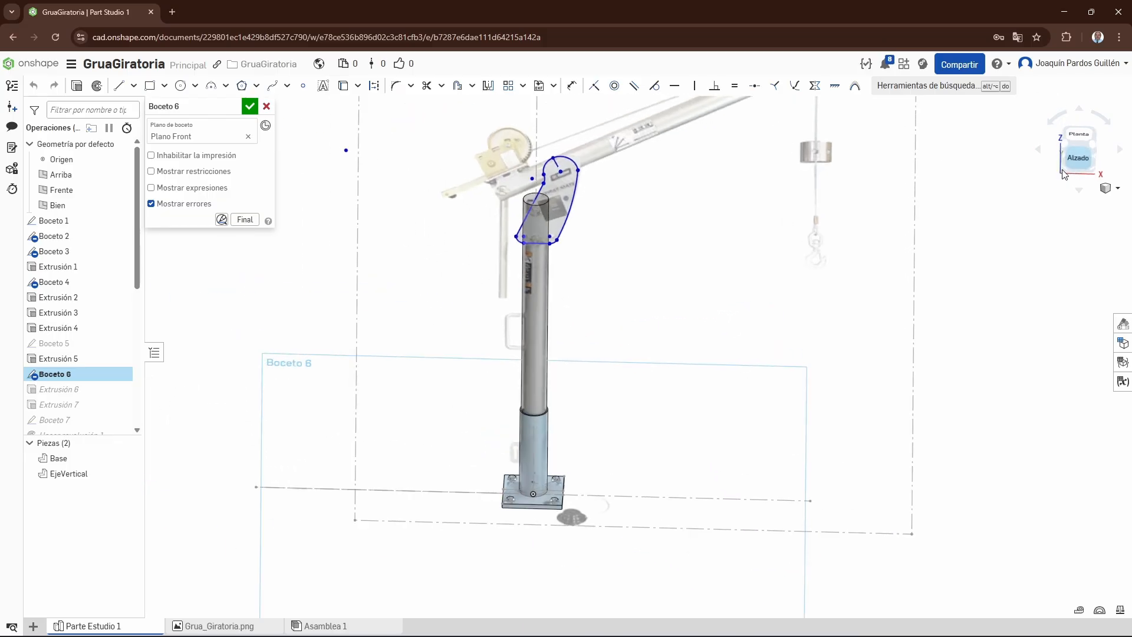
scroll(631, 384, "up", 5)
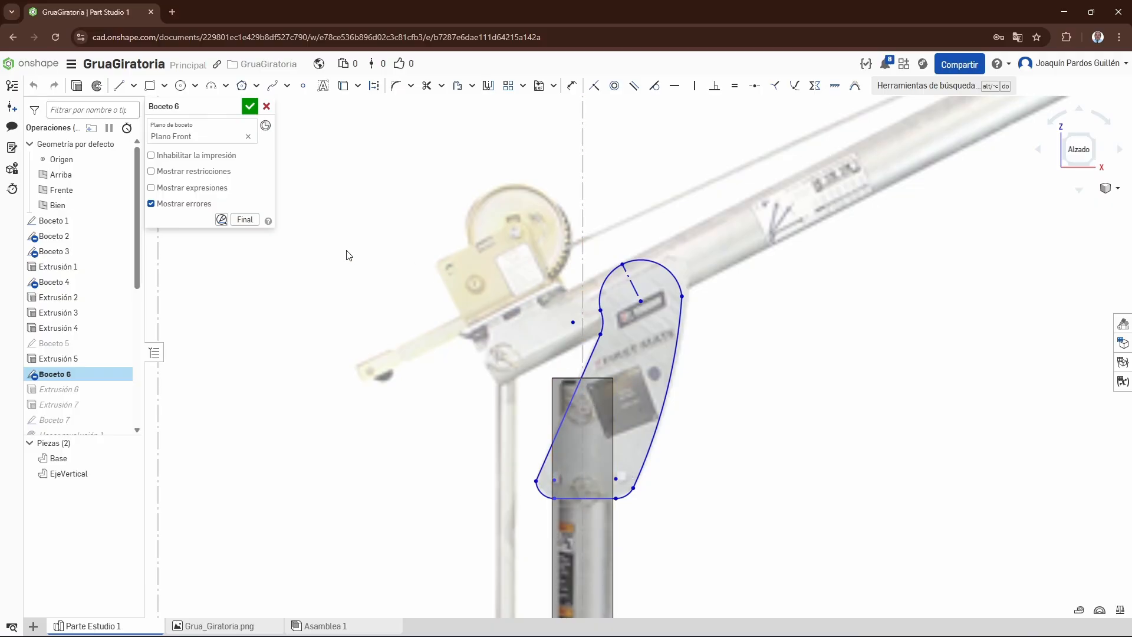
left_click(267, 106)
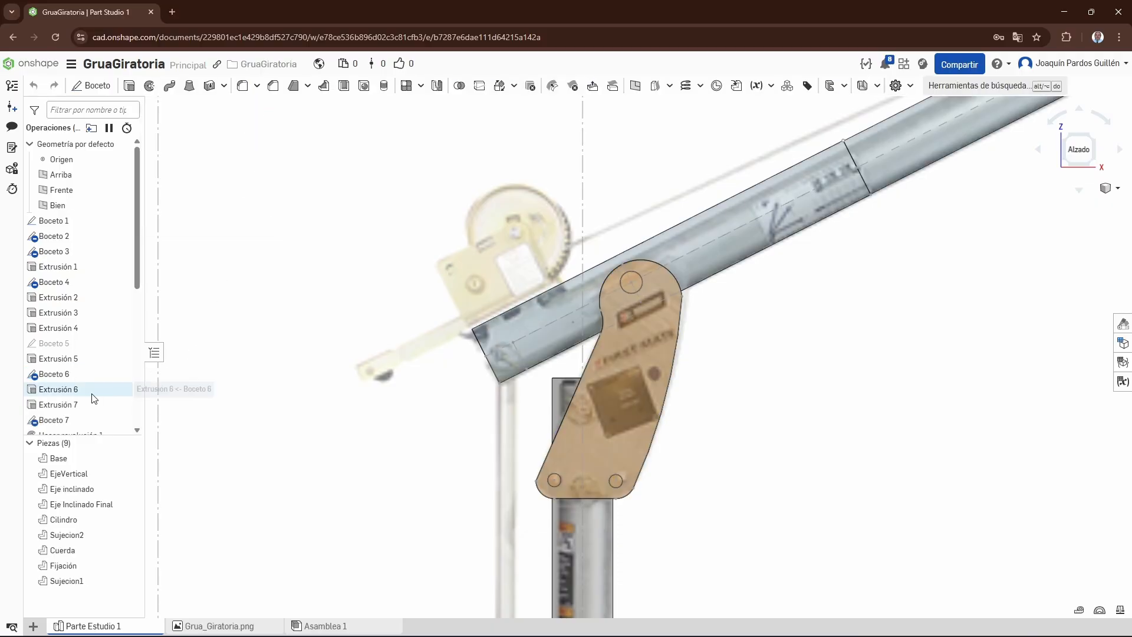
Step: Inspect the depth and starting offset of the two opposite mast bracket plates in Extrusión 6 and Extrusión 7
double_click(62, 389)
right_click_drag(248, 468, 227, 494)
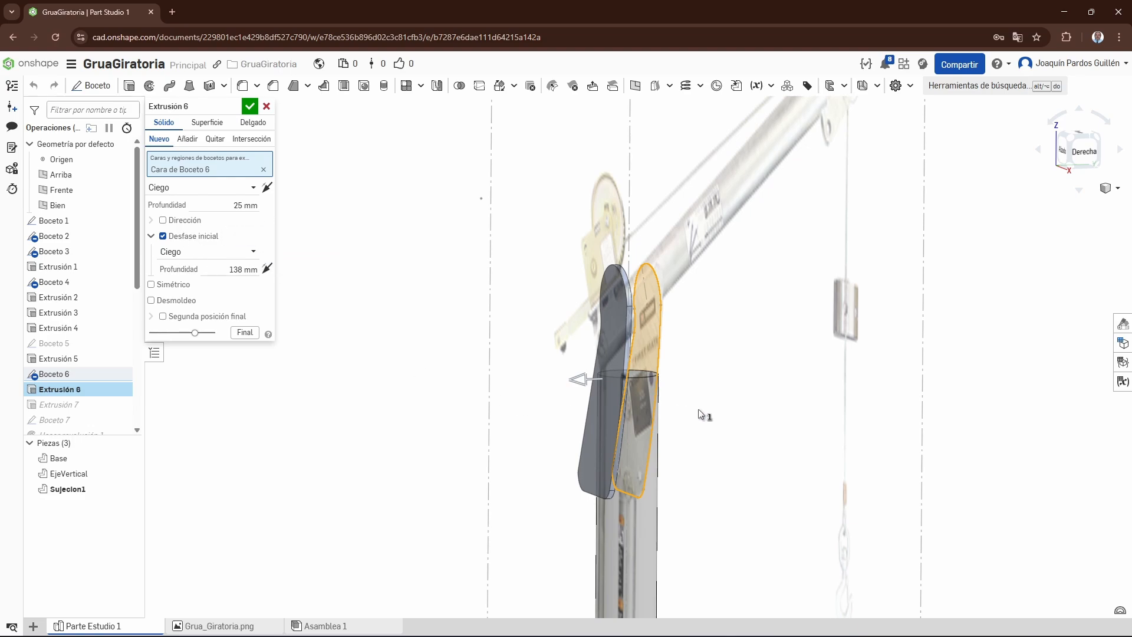
left_click(250, 106)
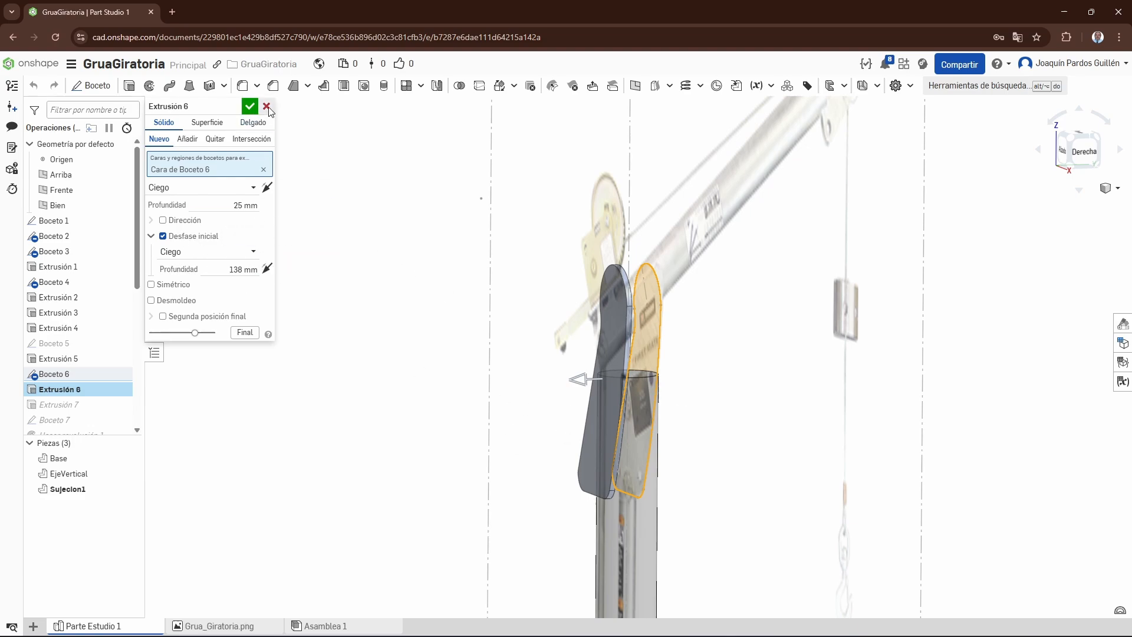
double_click(59, 405)
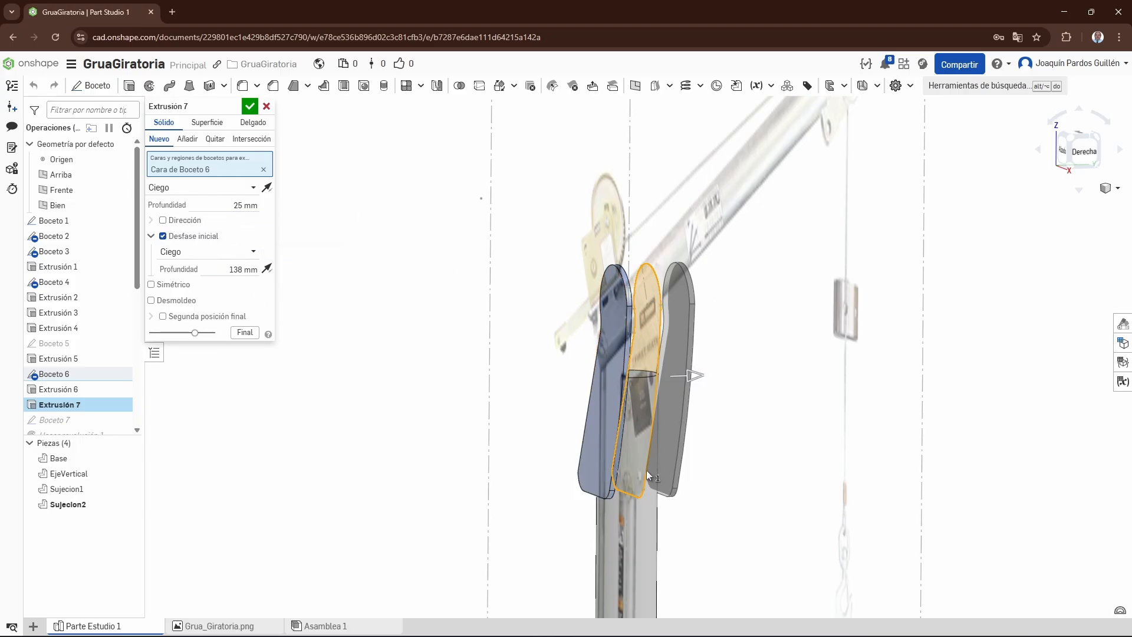
left_click(266, 106)
Step: Examine the inclined boom's profile in Boceto 7 and close the sketch to continue with the features after it
double_click(80, 423)
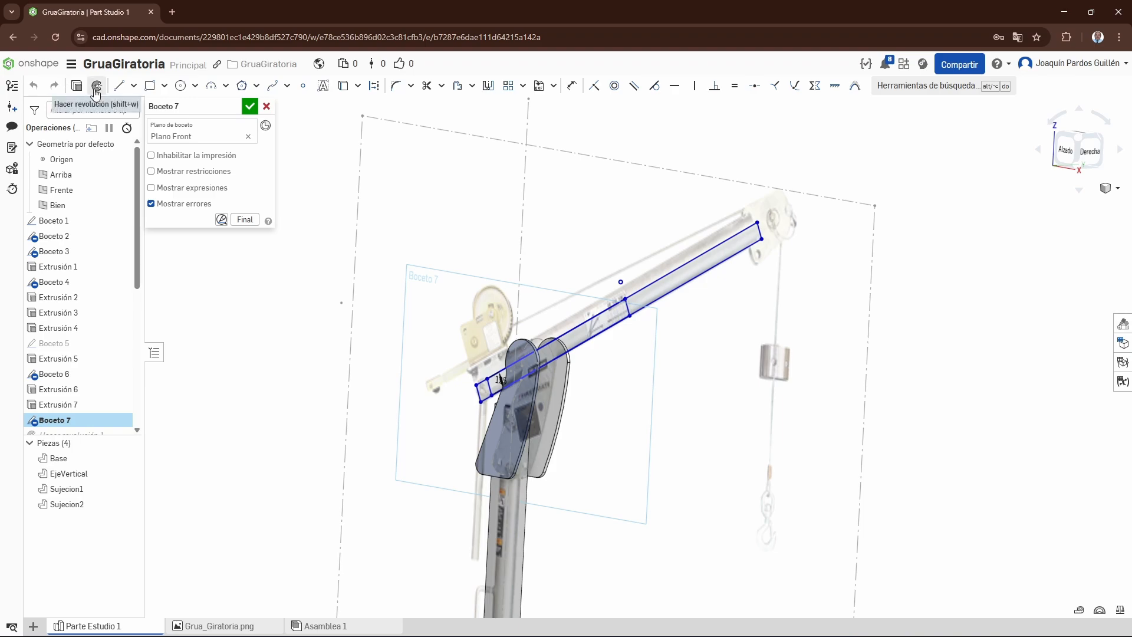
right_click_drag(221, 257, 235, 261)
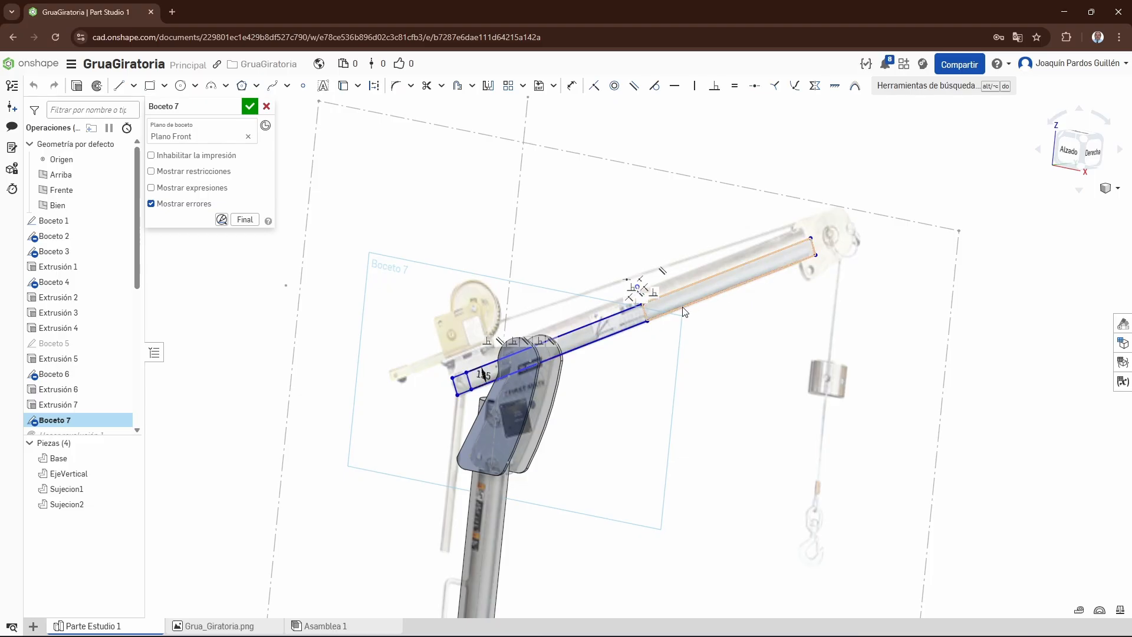
left_click(266, 106)
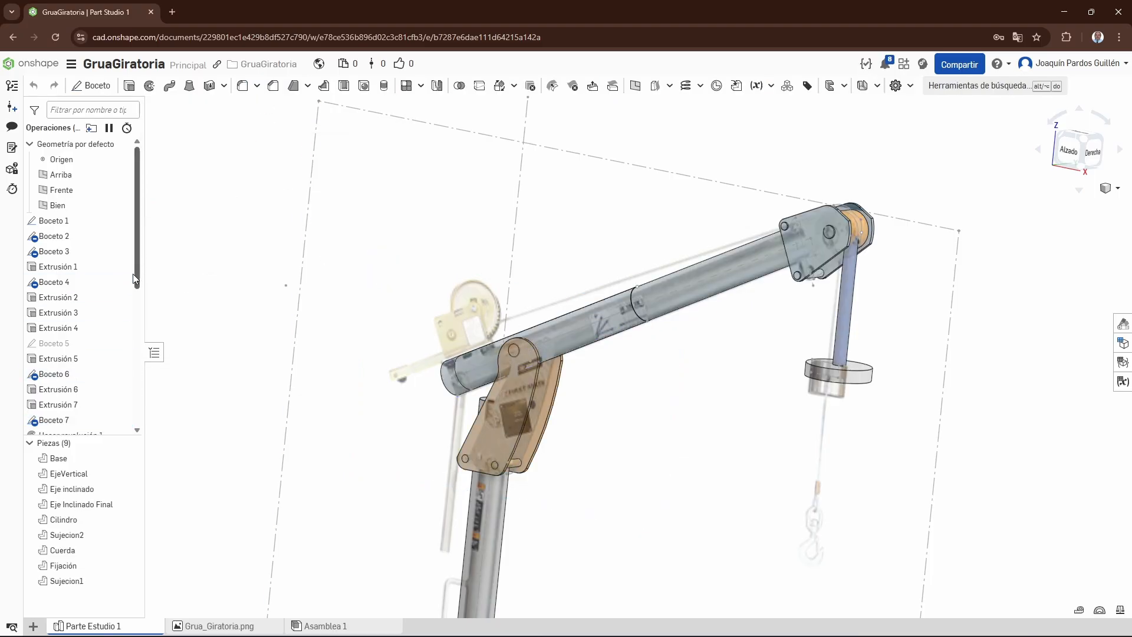
left_click_drag(141, 280, 130, 363)
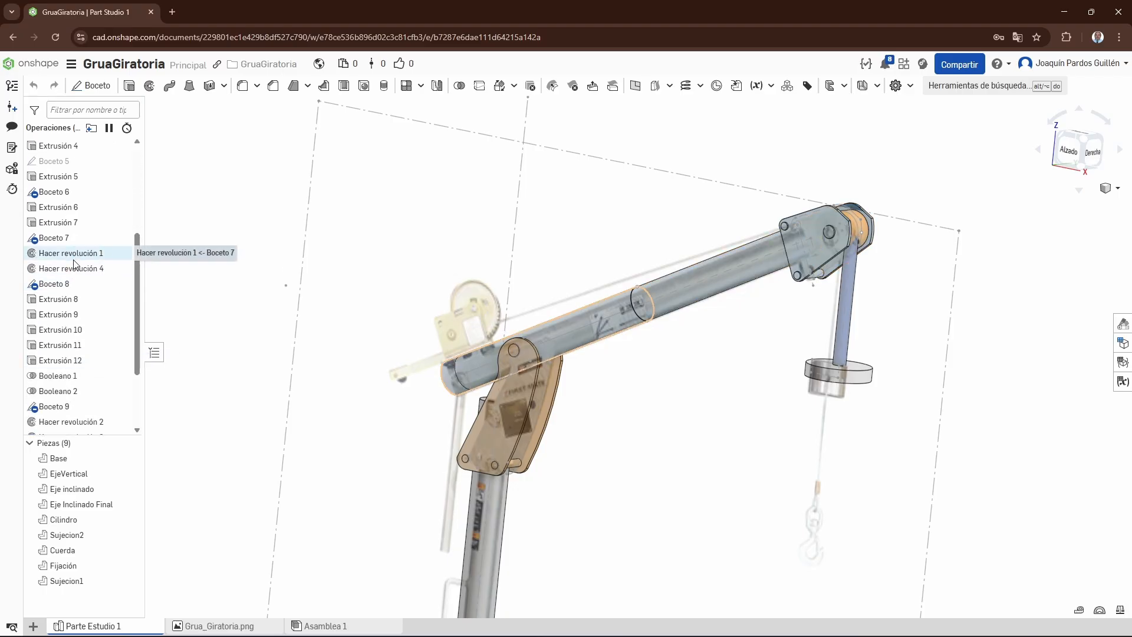
Step: Inspect the faces of Boceto 7 and the axis used for the boom's two full revolves, Hacer revolución 1 and Hacer revolución 4
double_click(74, 258)
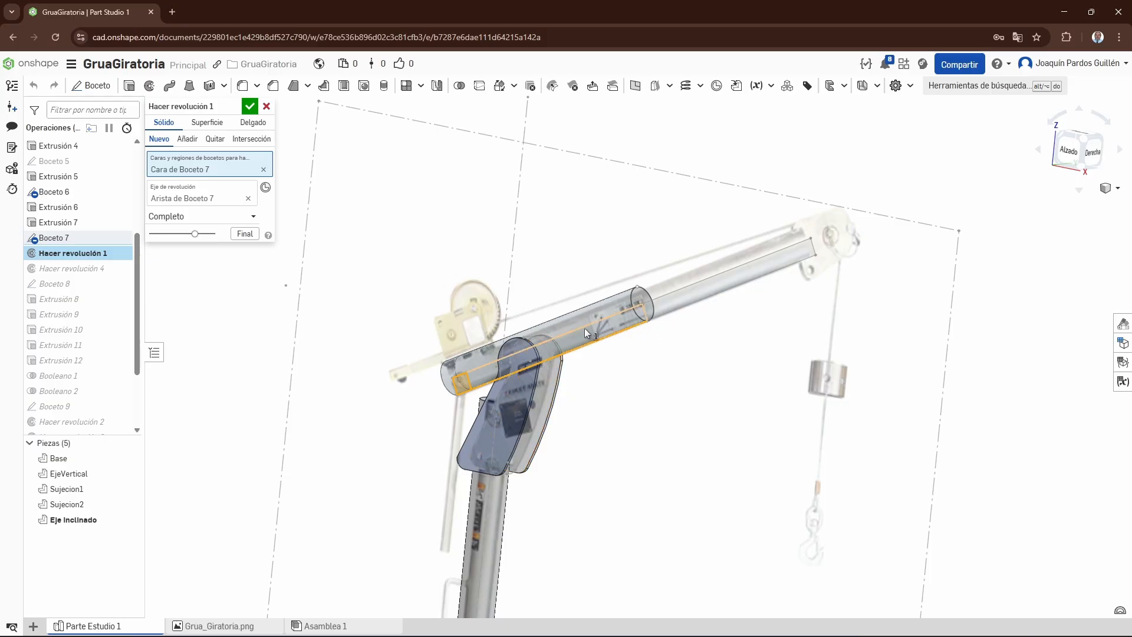
left_click(266, 107)
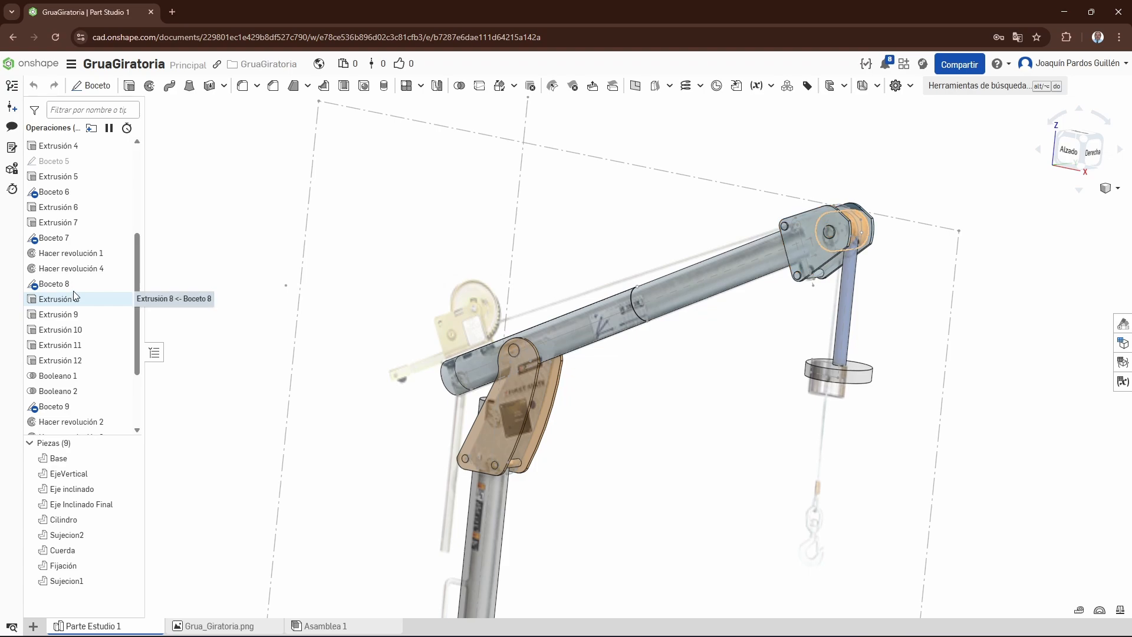
left_click(82, 270)
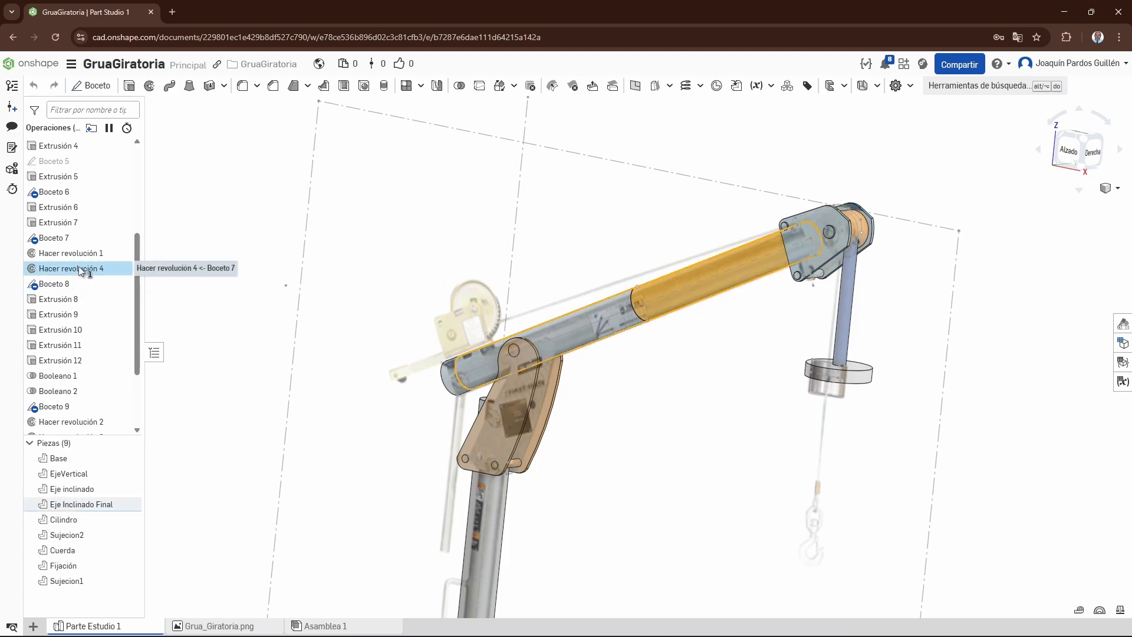
double_click(81, 270)
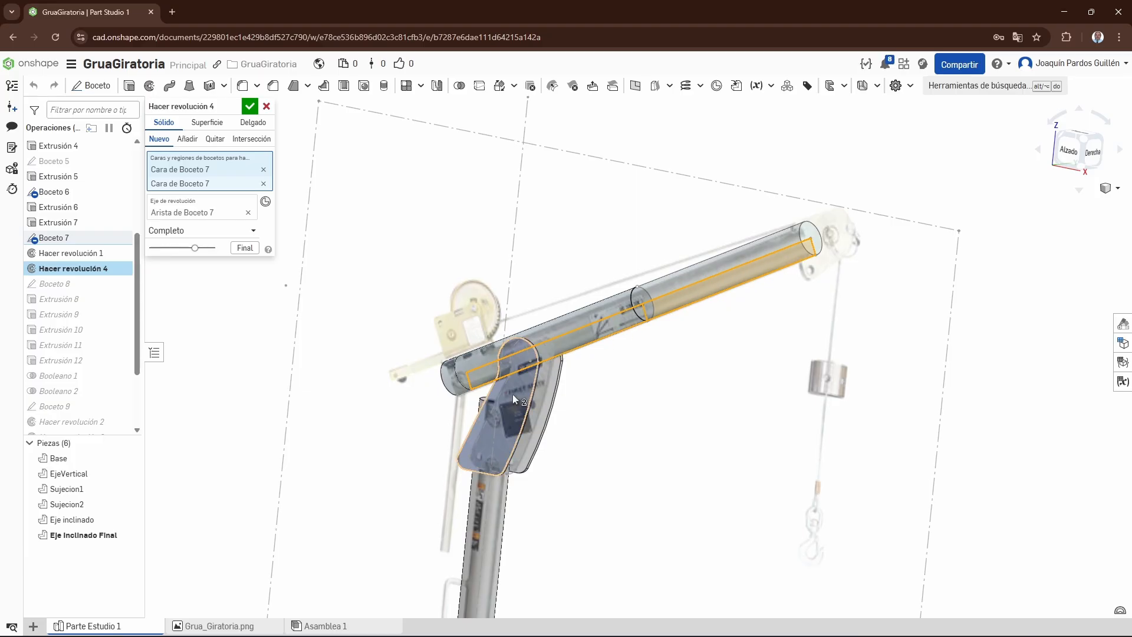
right_click_drag(686, 404, 713, 368)
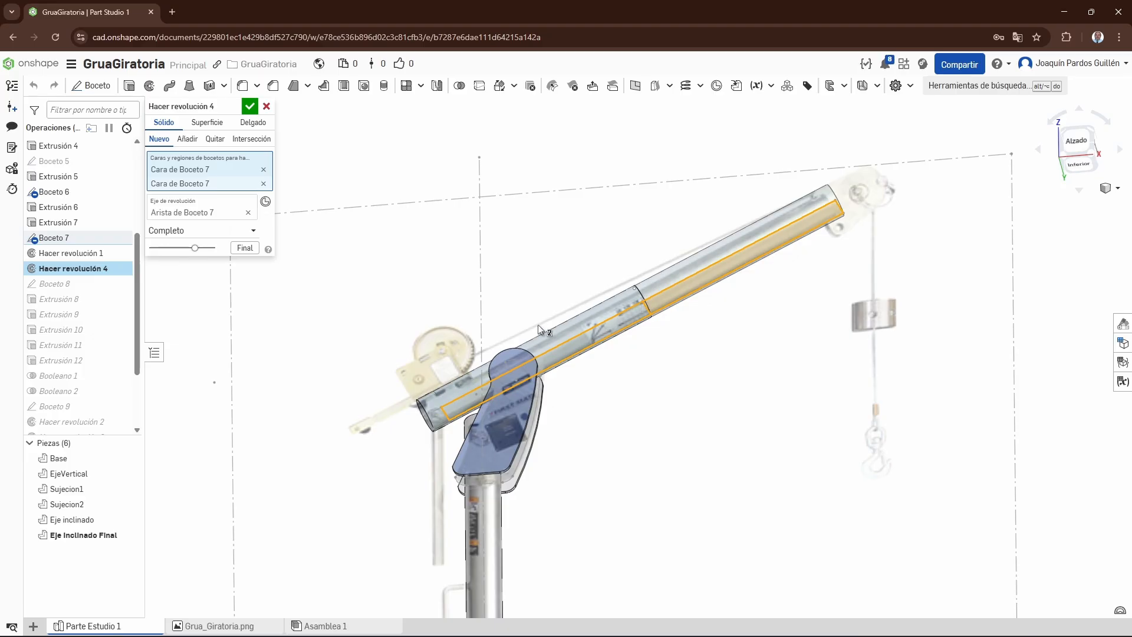
scroll(575, 349, "up", 2)
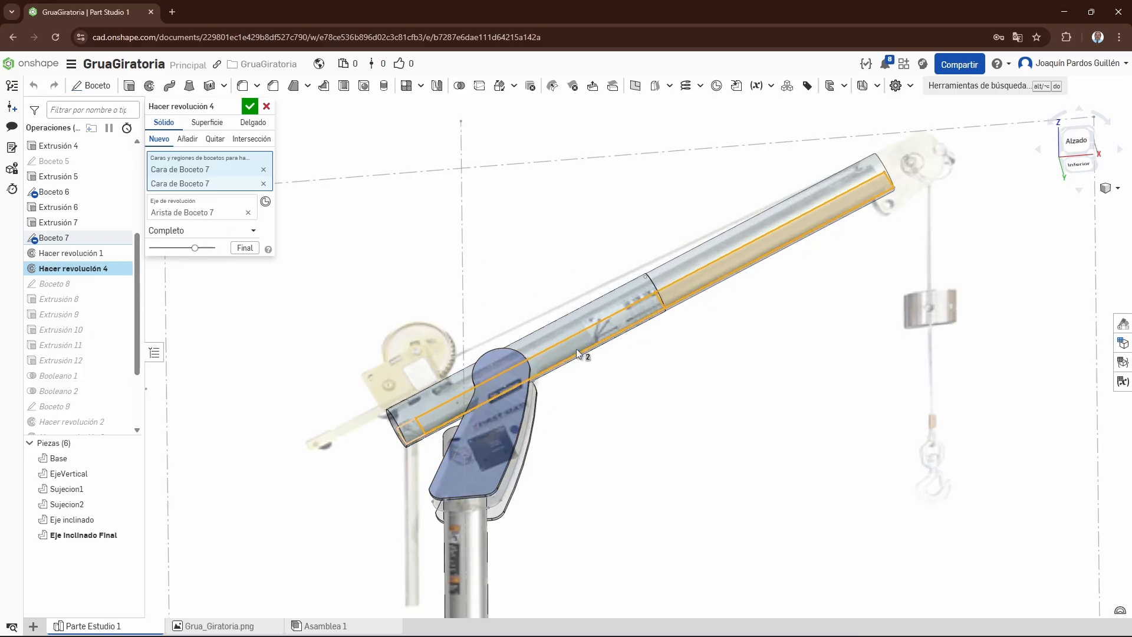
left_click(267, 107)
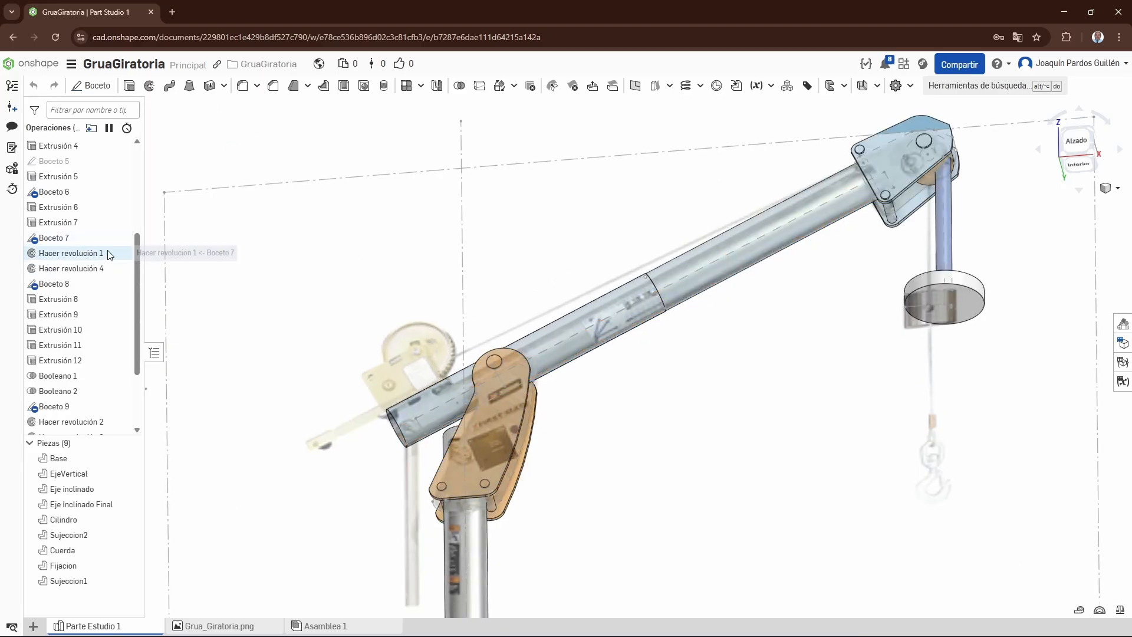
Step: Highlight Hacer revolución 4 in the model and examine how the Eje Inclinado Final section fits inside the outer boom tube
left_click(75, 269)
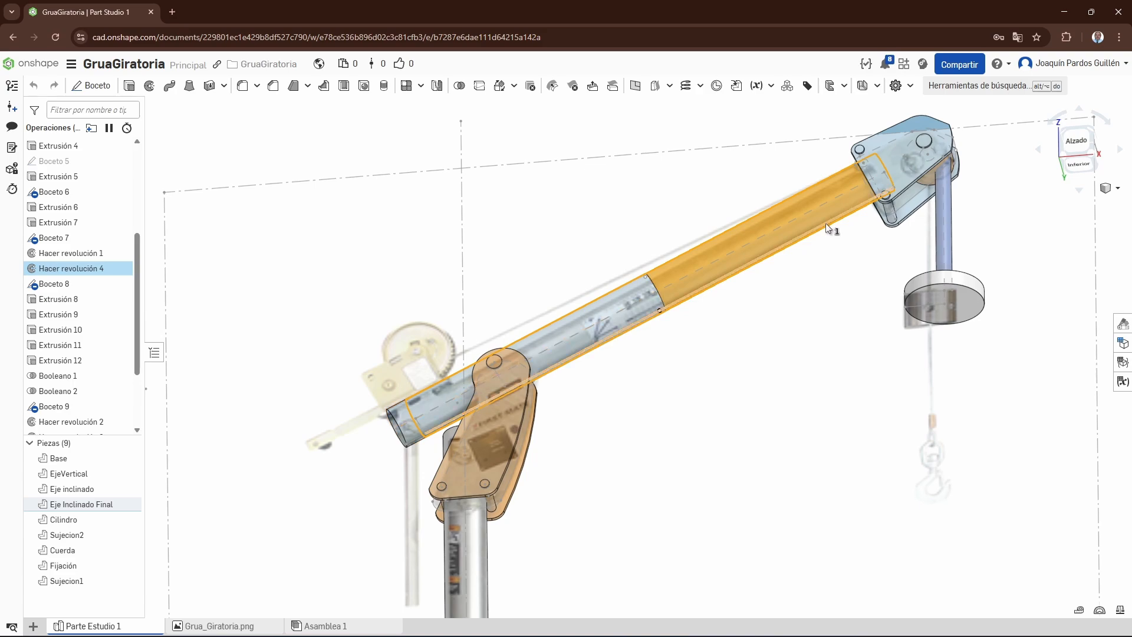
scroll(787, 384, "down", 2)
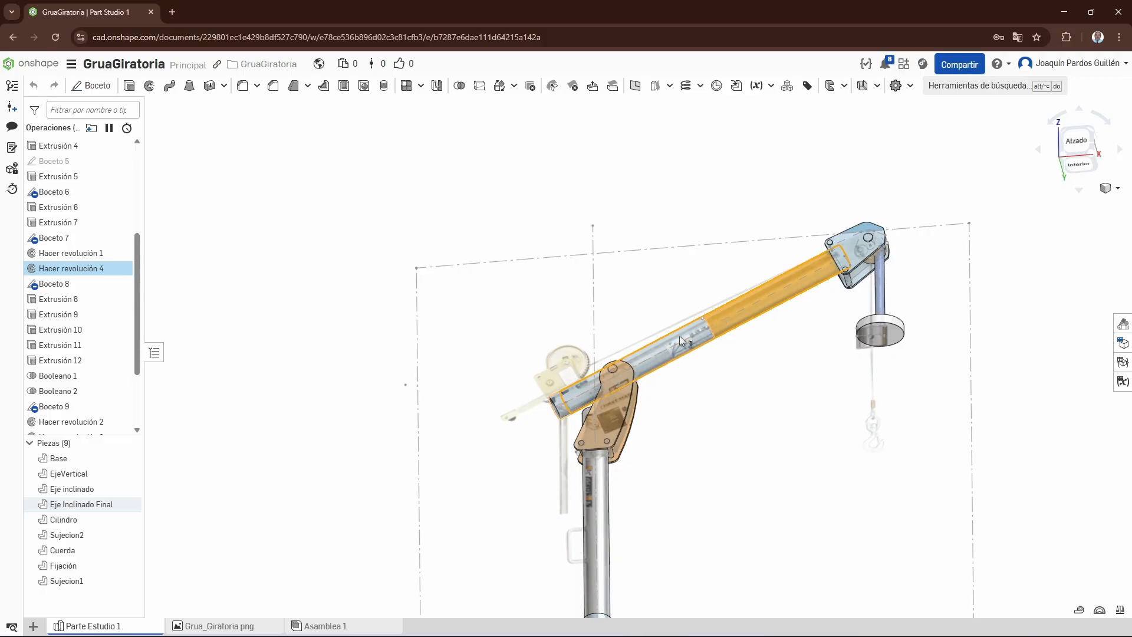
scroll(748, 303, "up", 2)
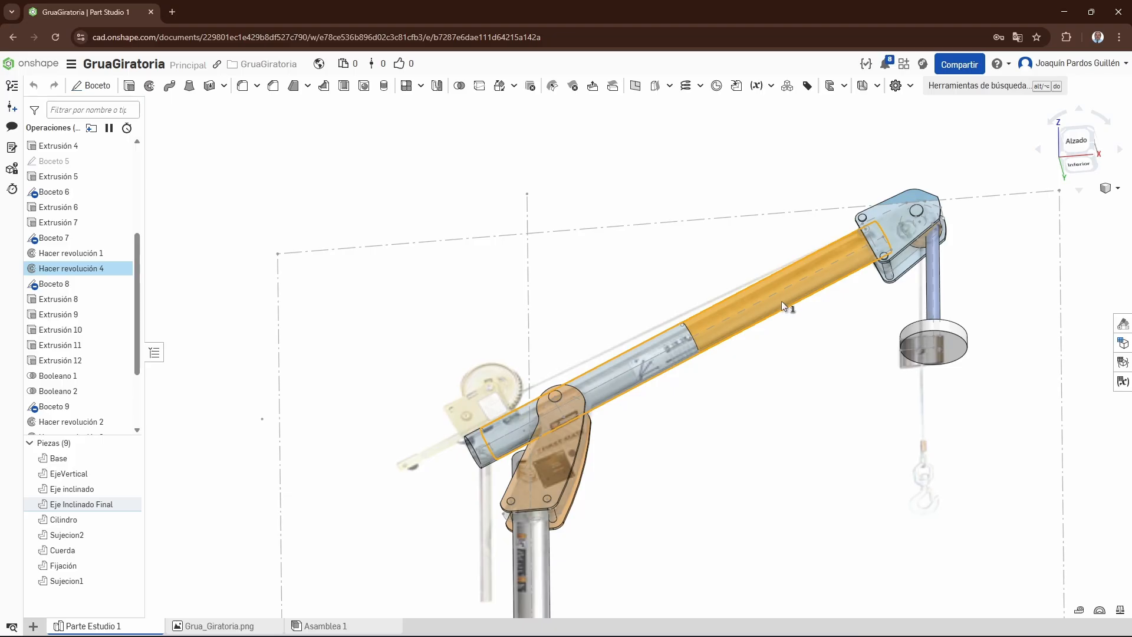
Step: Examine the boom-tip bracket outline and its circles in Boceto 8, and close the sketch
double_click(50, 284)
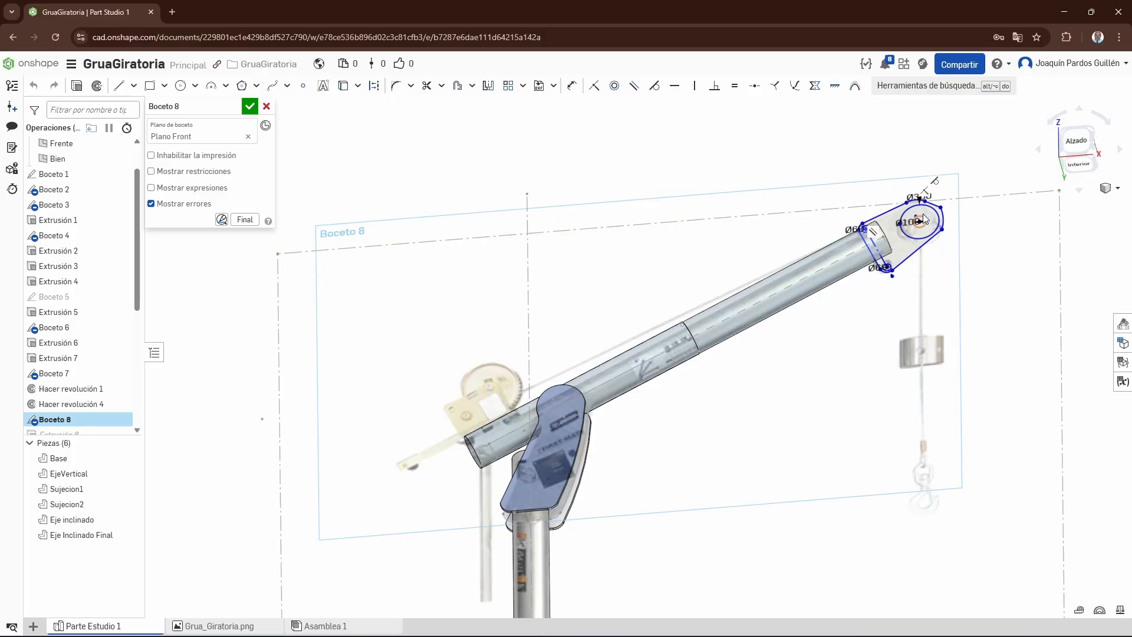
right_click_drag(917, 298, 904, 277)
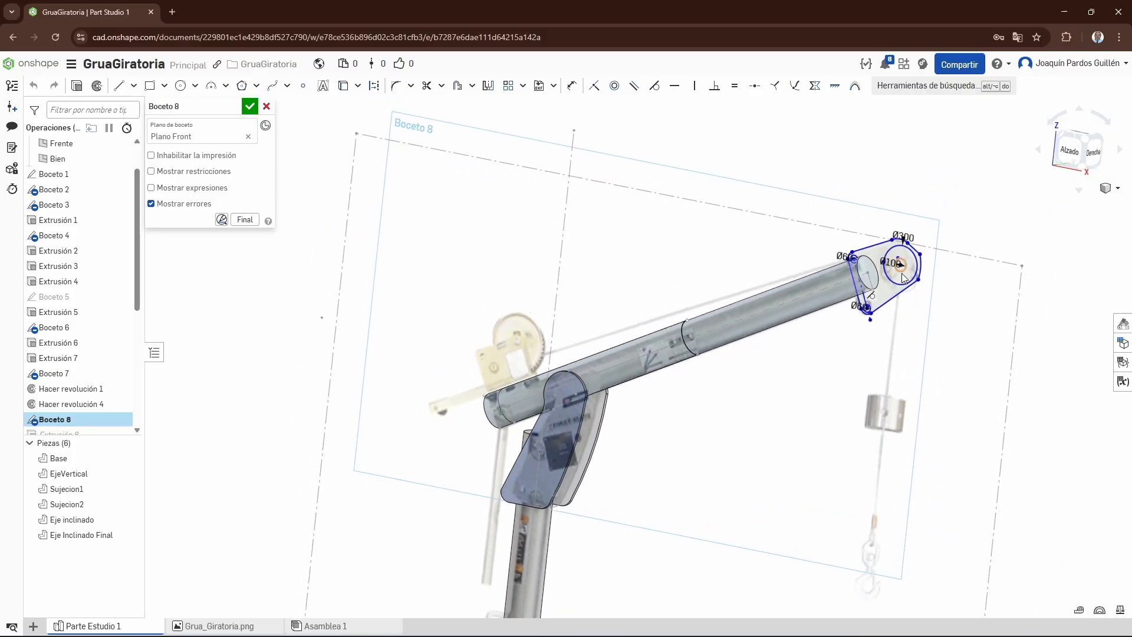
left_click(266, 107)
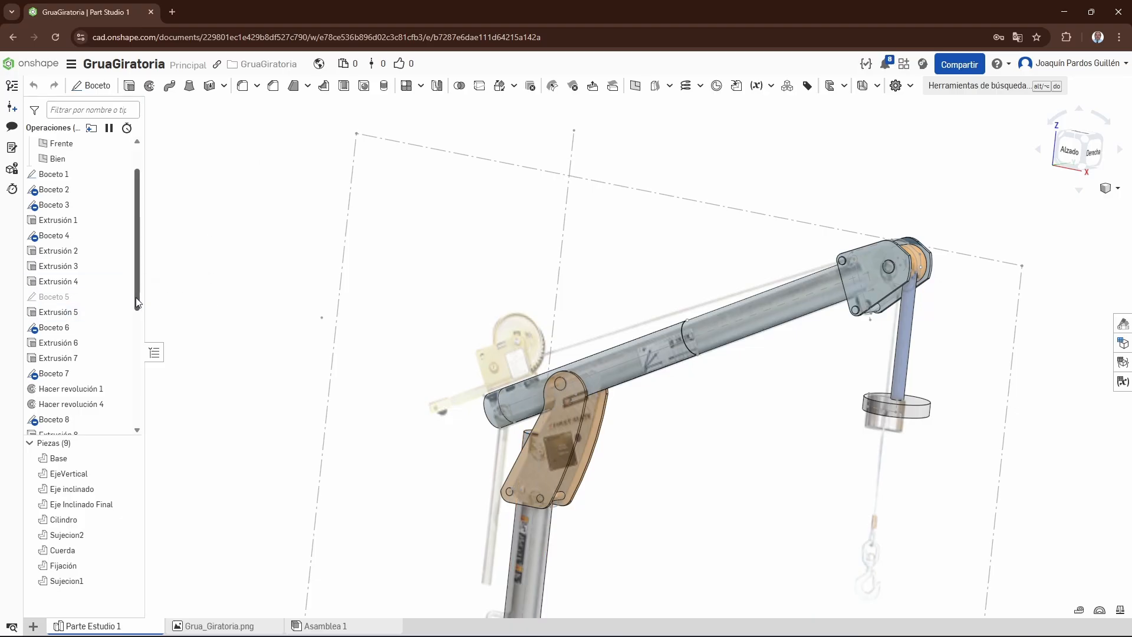
Step: Inspect the symmetric extrusion of the boom-tip cylinder in Extrusión 8
left_click_drag(135, 297, 128, 377)
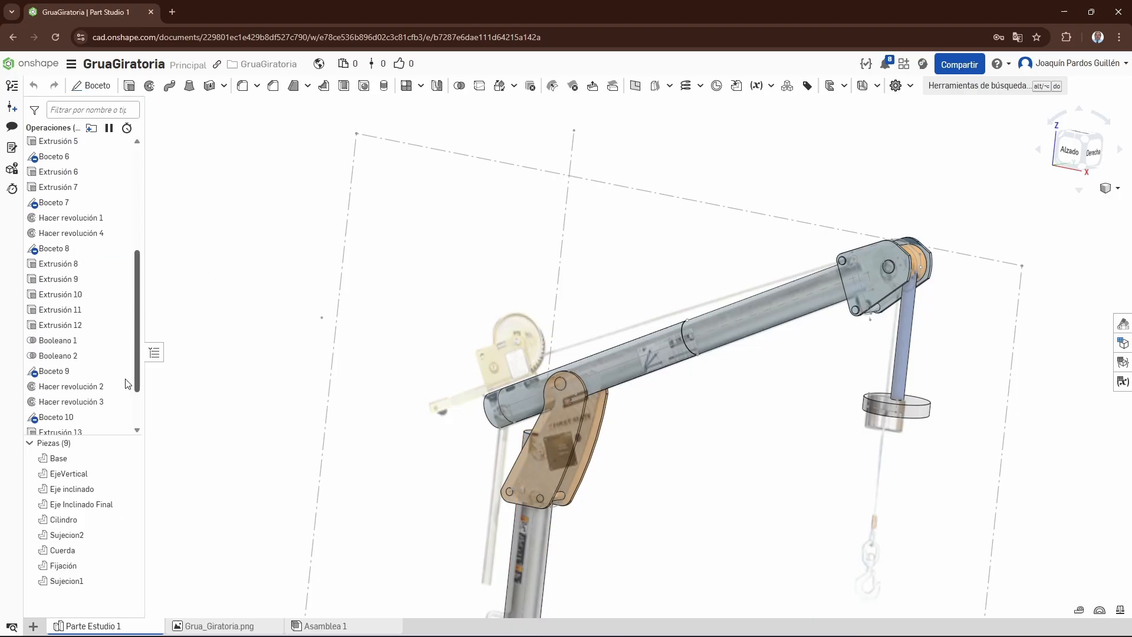
double_click(59, 264)
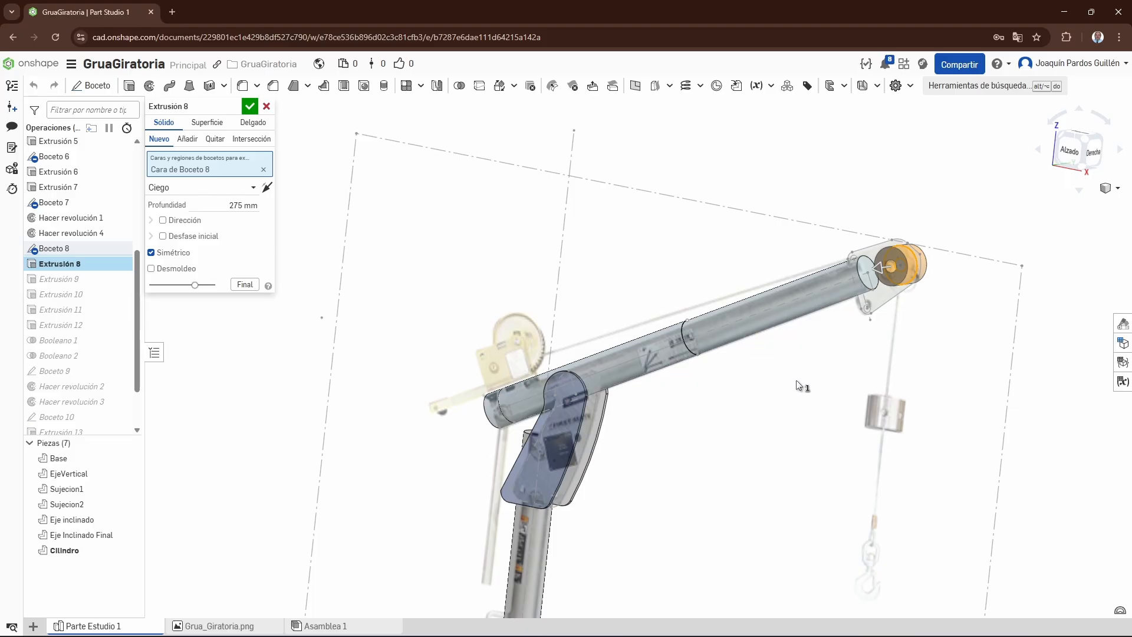
right_click_drag(796, 380, 896, 331)
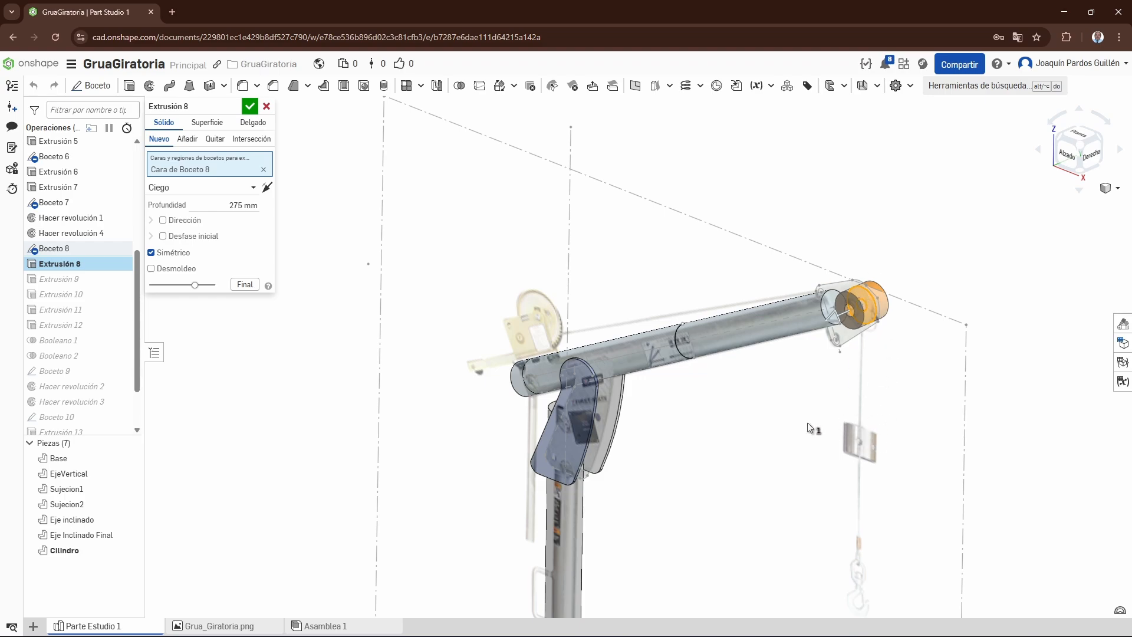
left_click(267, 107)
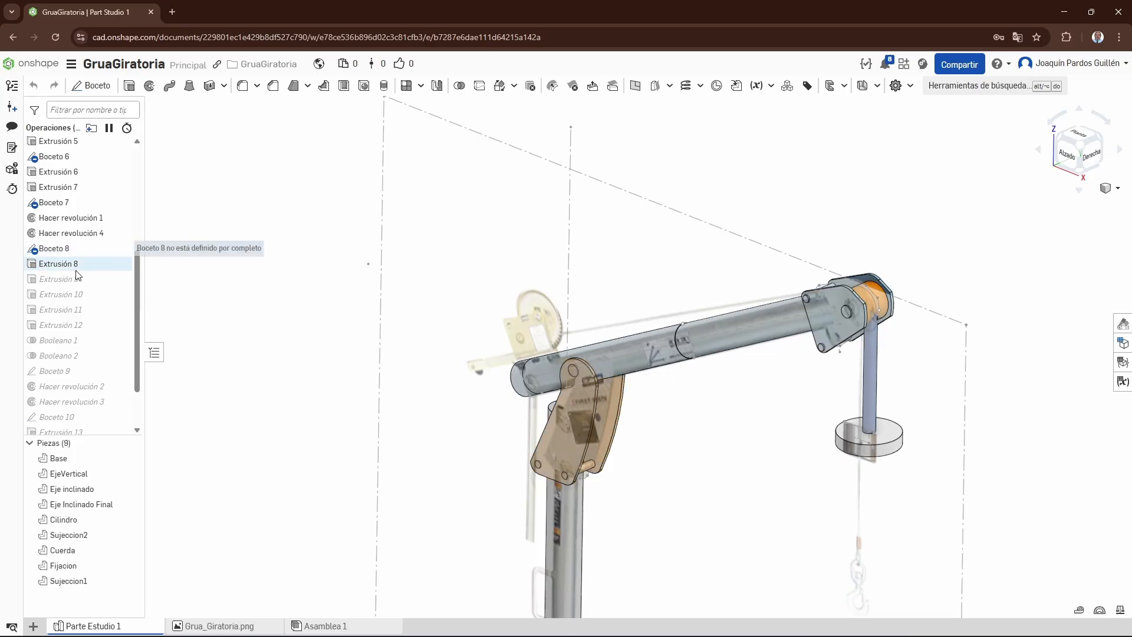
Step: Inspect the depth and the entity-based starting offset of the first boom-tip bracket plate in Extrusión 9 from several angles
double_click(69, 279)
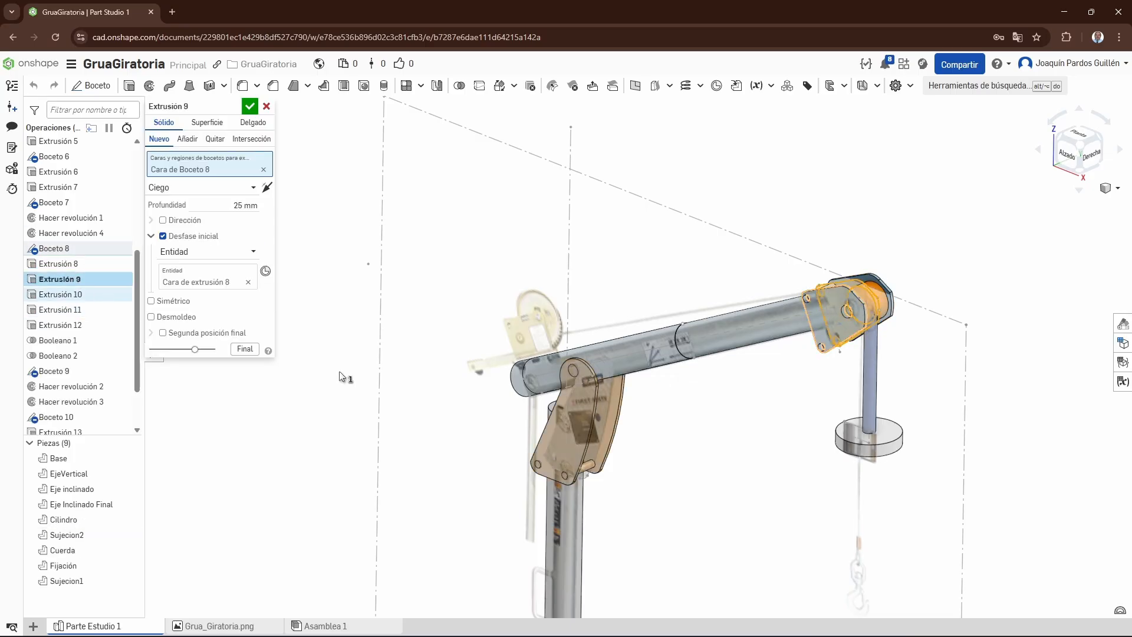
right_click_drag(776, 413, 760, 440)
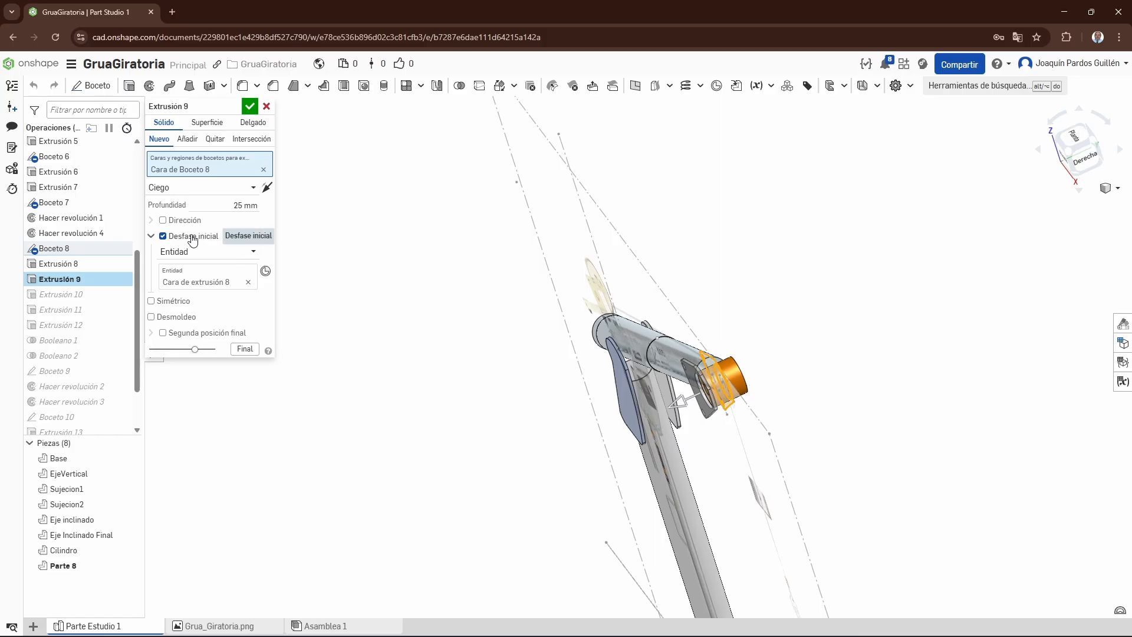
right_click_drag(351, 348, 737, 349)
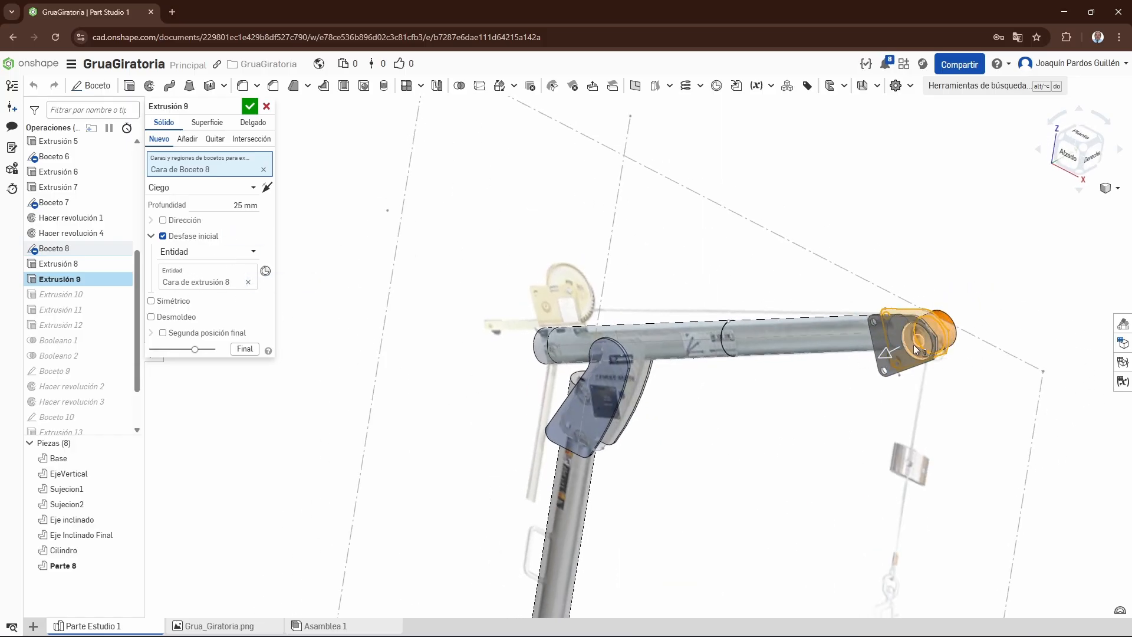
right_click_drag(812, 380, 737, 429)
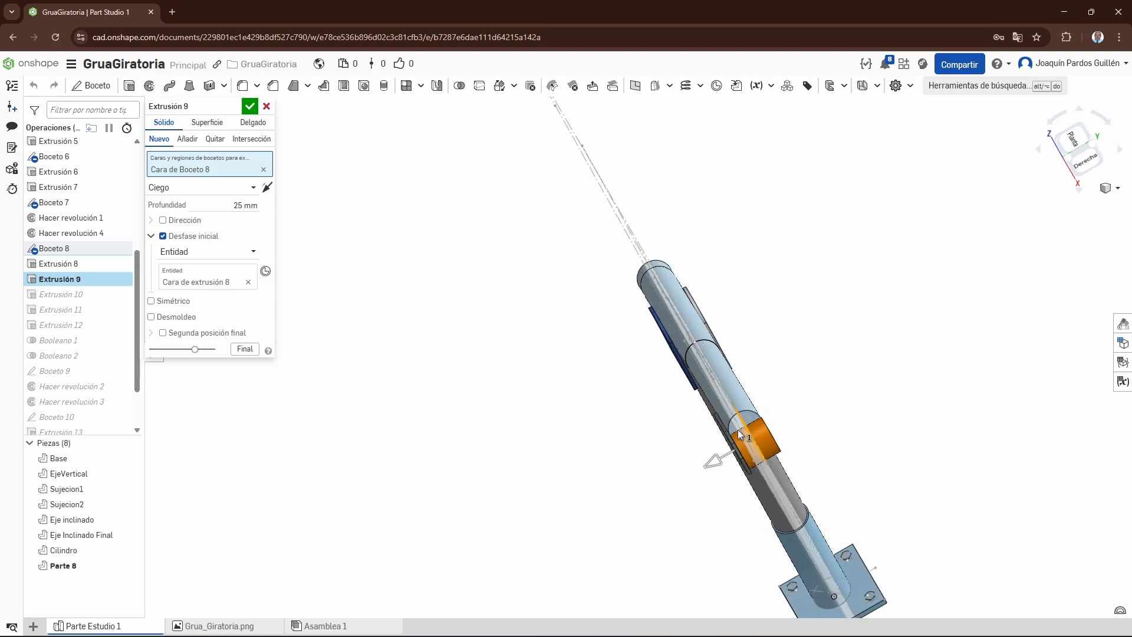
scroll(758, 460, "up", 2)
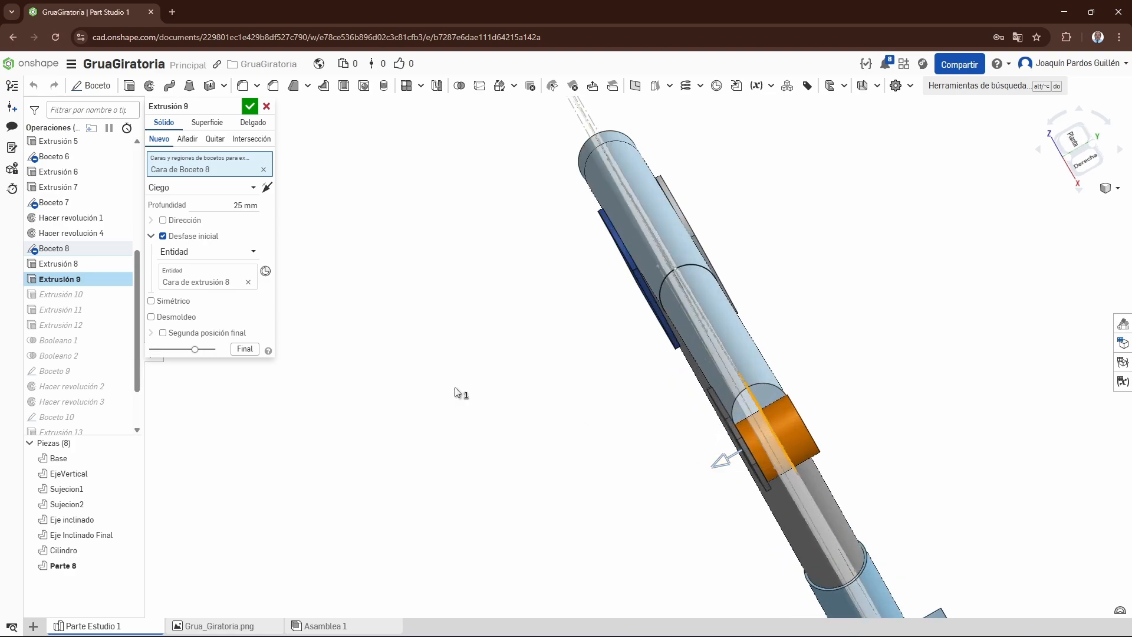
left_click(267, 107)
Step: Inspect the opposite boom-tip plate in Extrusión 10, undo the accidental switch to a thin extrusion and close the feature
double_click(69, 295)
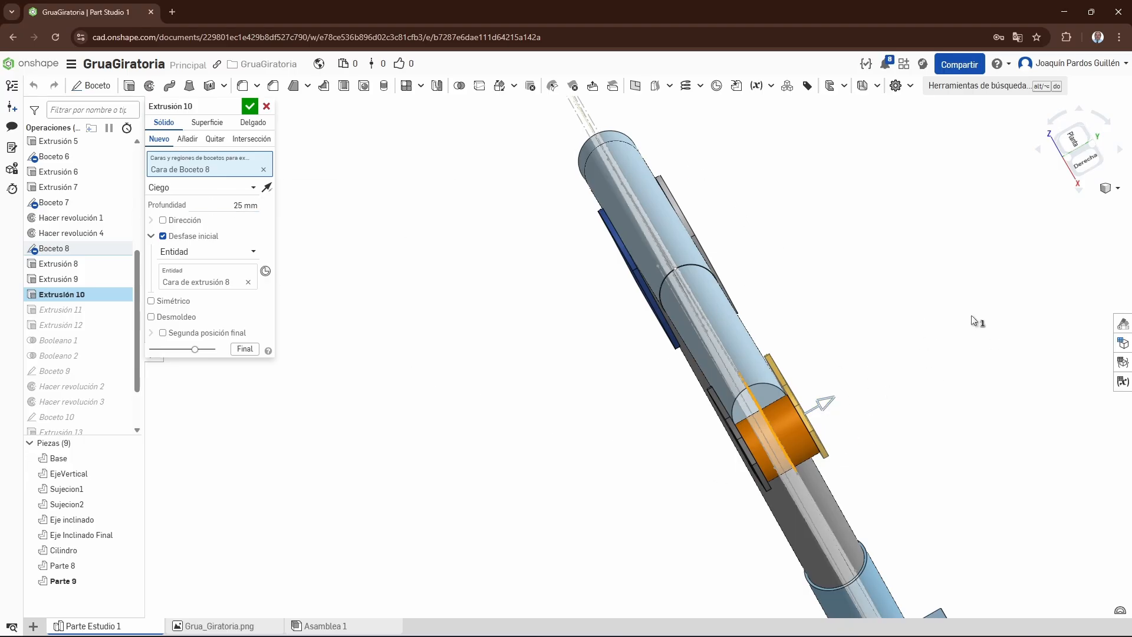
right_click_drag(814, 493, 762, 502)
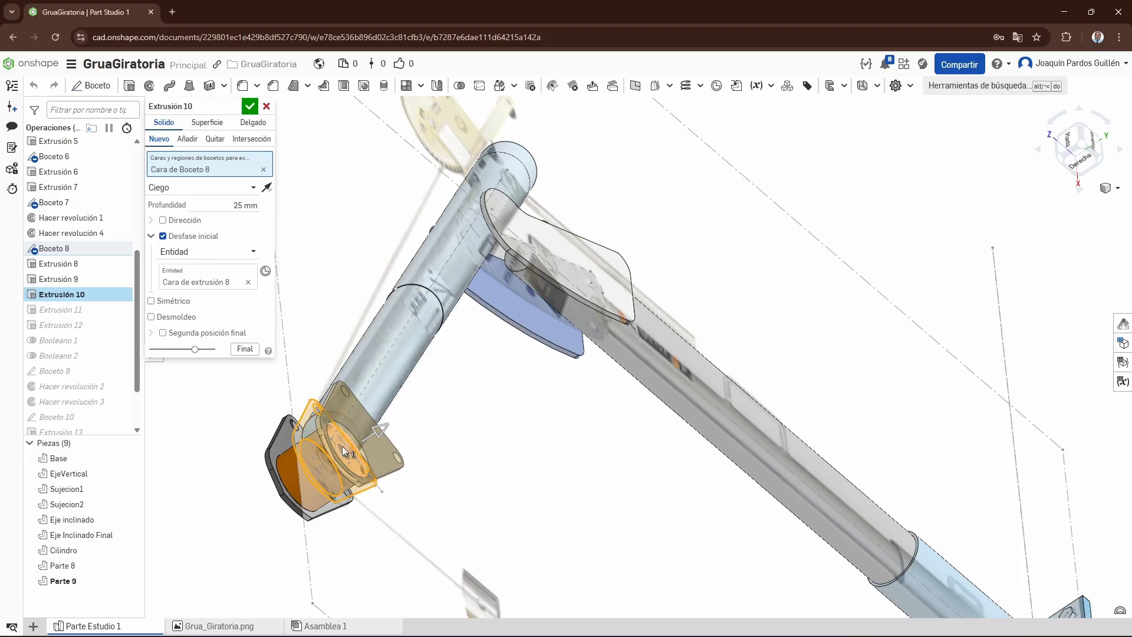
right_click_drag(407, 435, 554, 445)
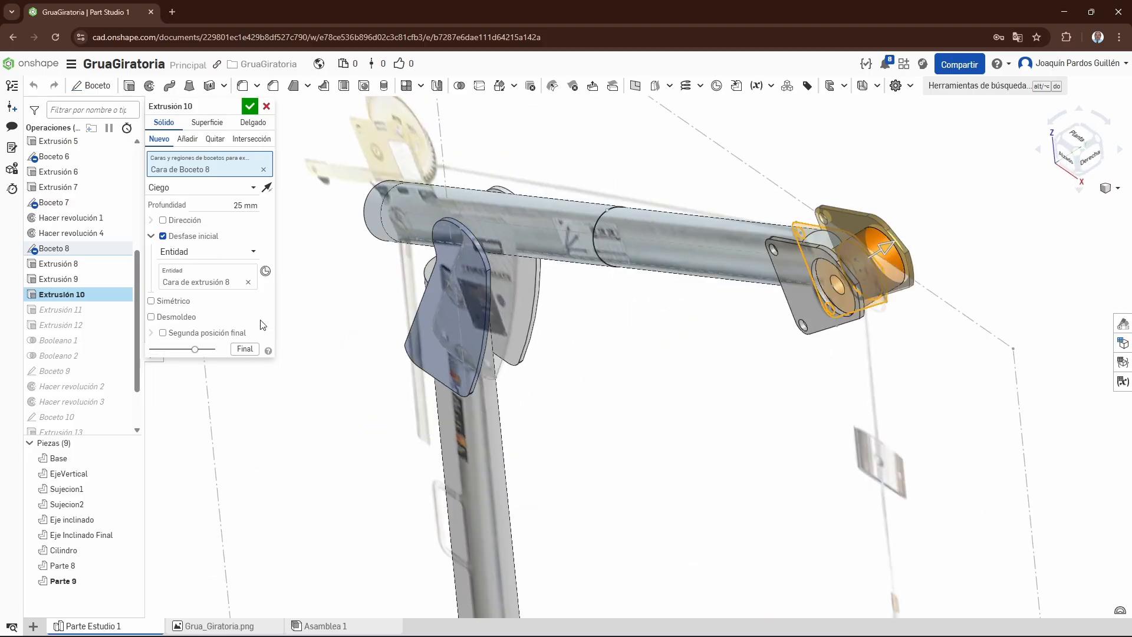
left_click(268, 121)
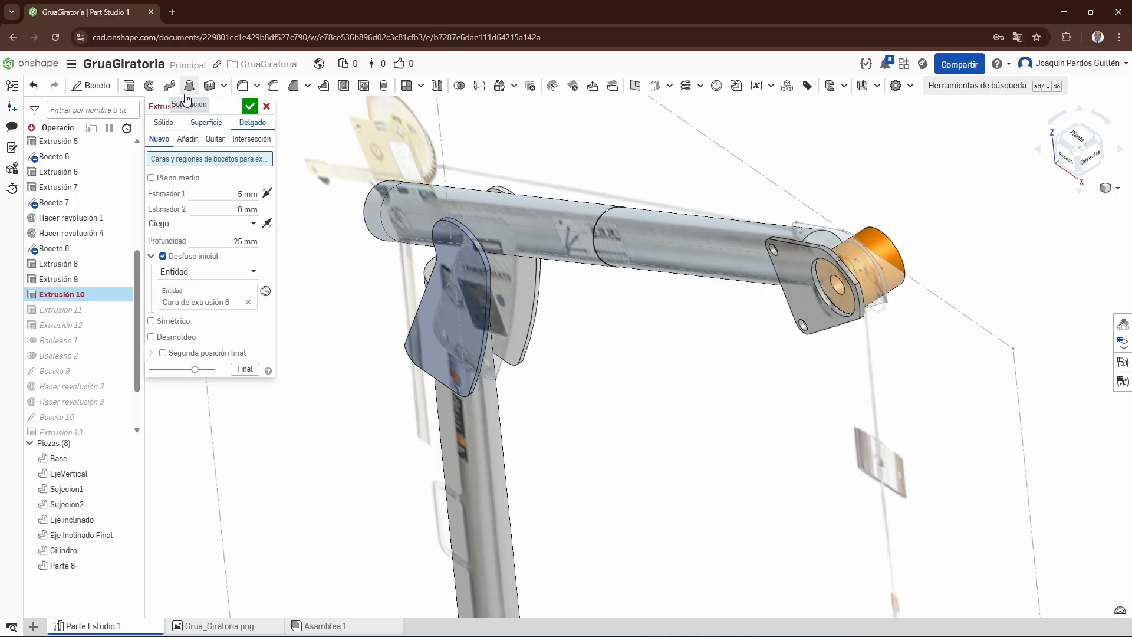
left_click(35, 88)
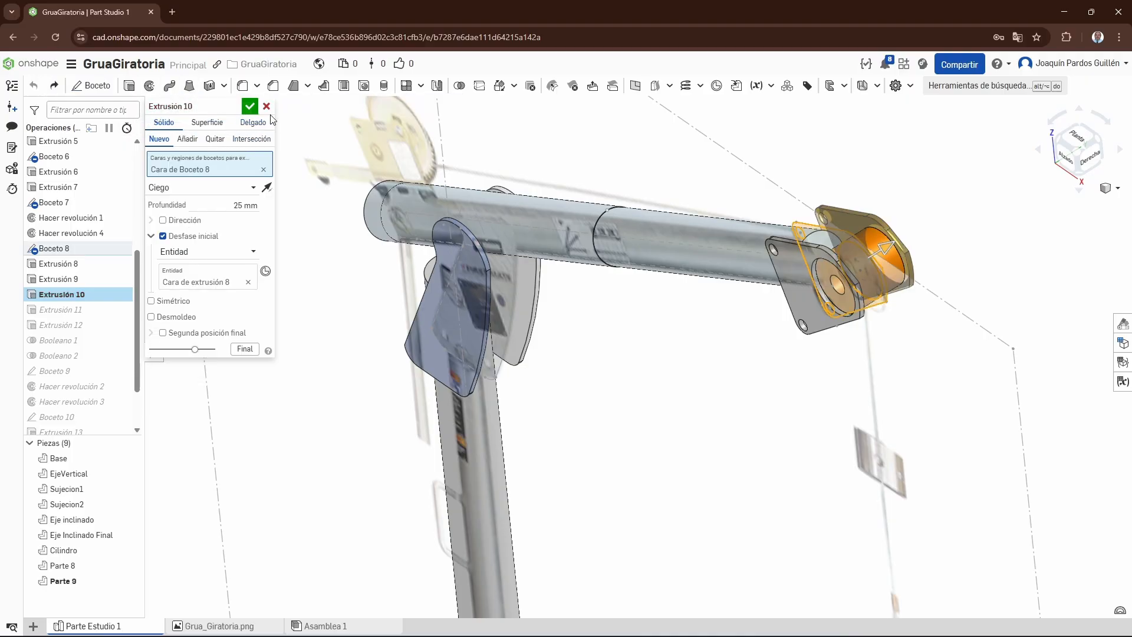
left_click(250, 106)
Step: Inspect the cylinder end faces extruded in Extrusión 11 and Extrusión 12 that fill the two boom-tip plates
double_click(76, 310)
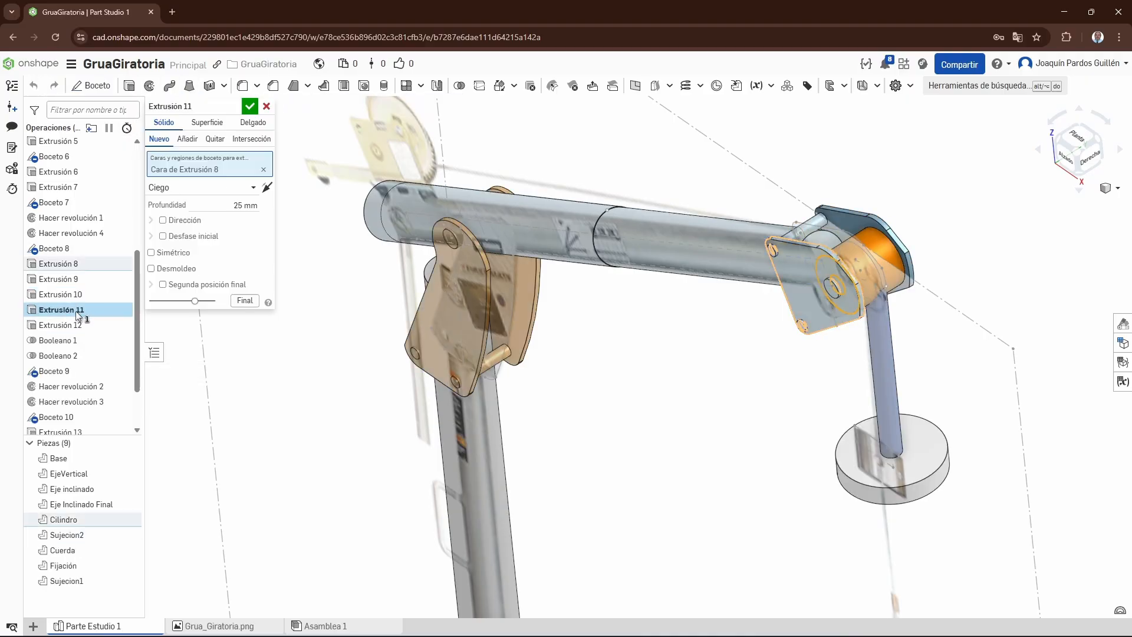
mouse_move(633, 416)
right_mouse_down()
mouse_move(625, 424)
mouse_move(651, 413)
right_mouse_up()
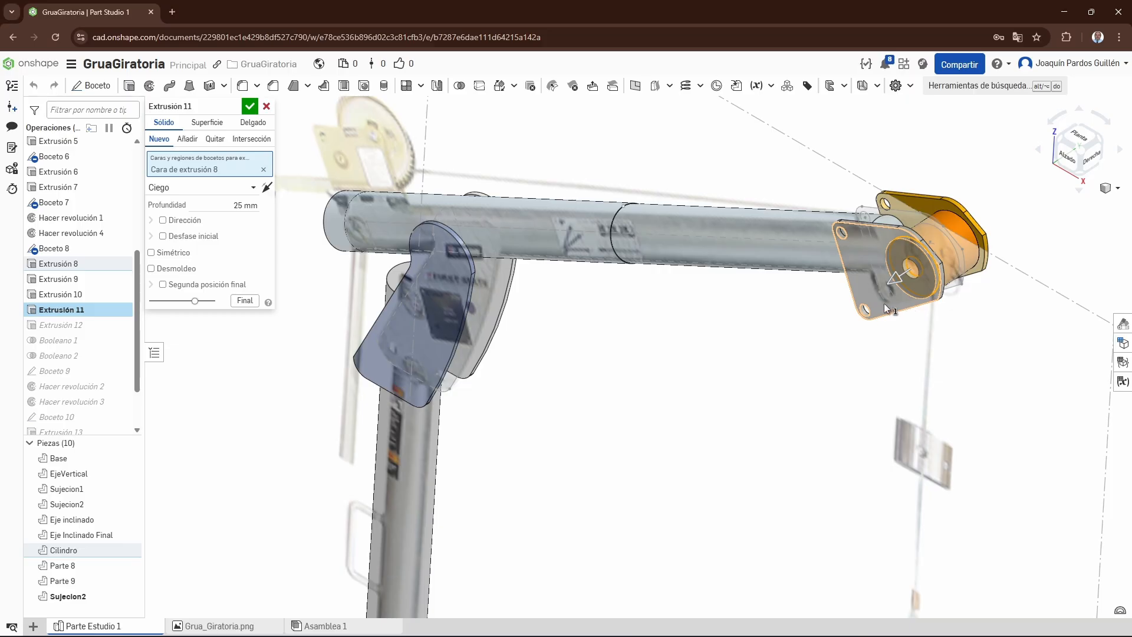
left_click(267, 107)
double_click(65, 325)
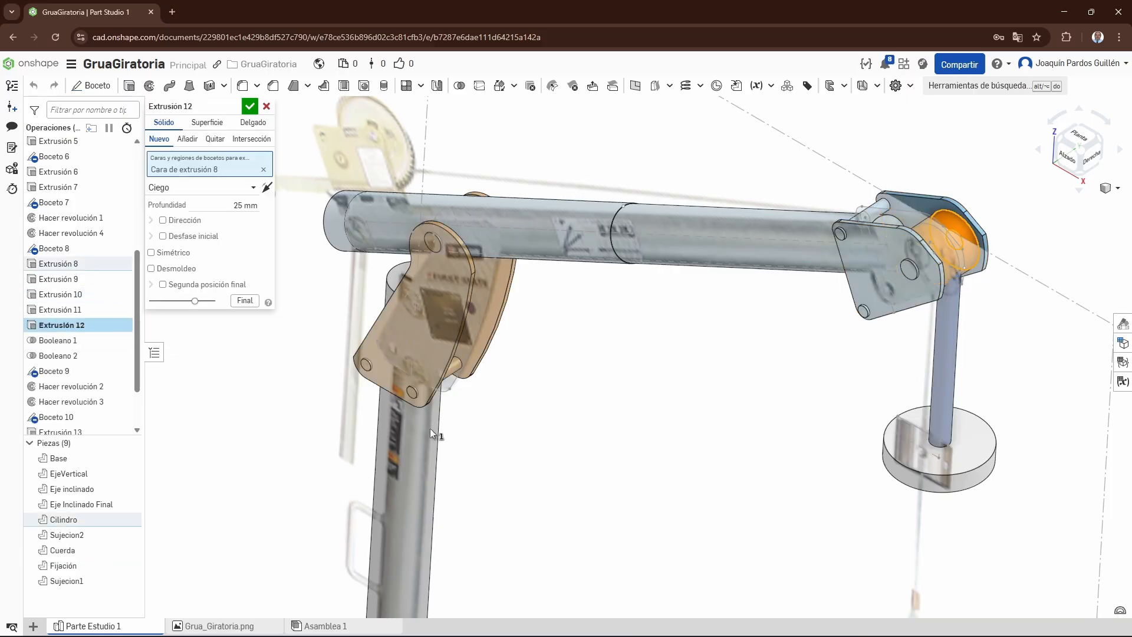
mouse_move(679, 434)
right_mouse_down()
mouse_move(625, 454)
mouse_move(682, 431)
right_mouse_up()
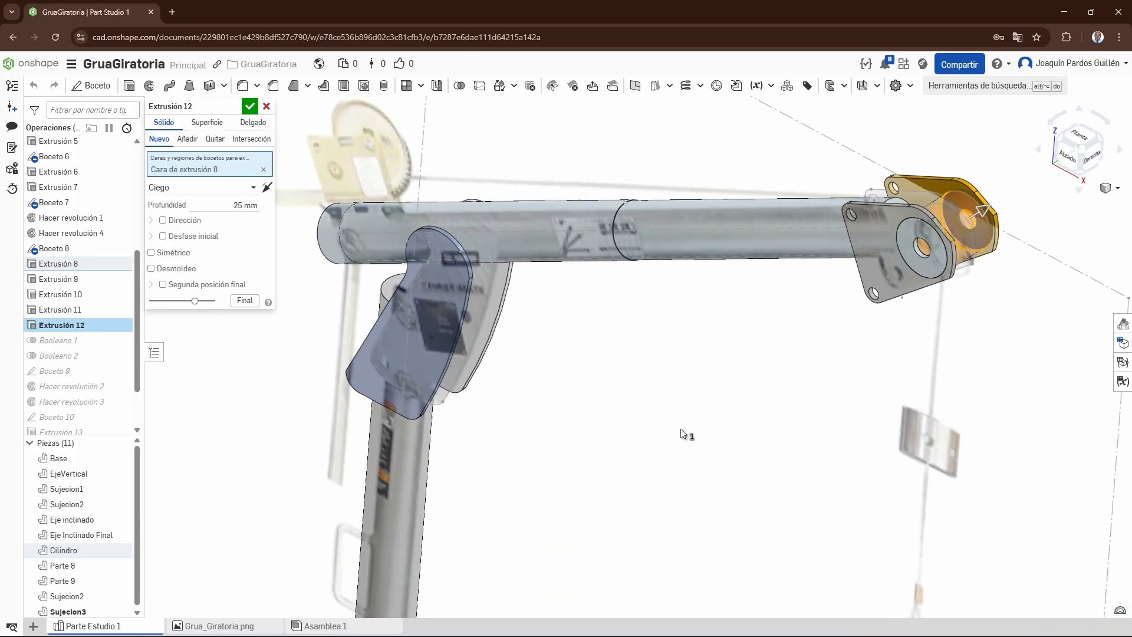
left_click(266, 105)
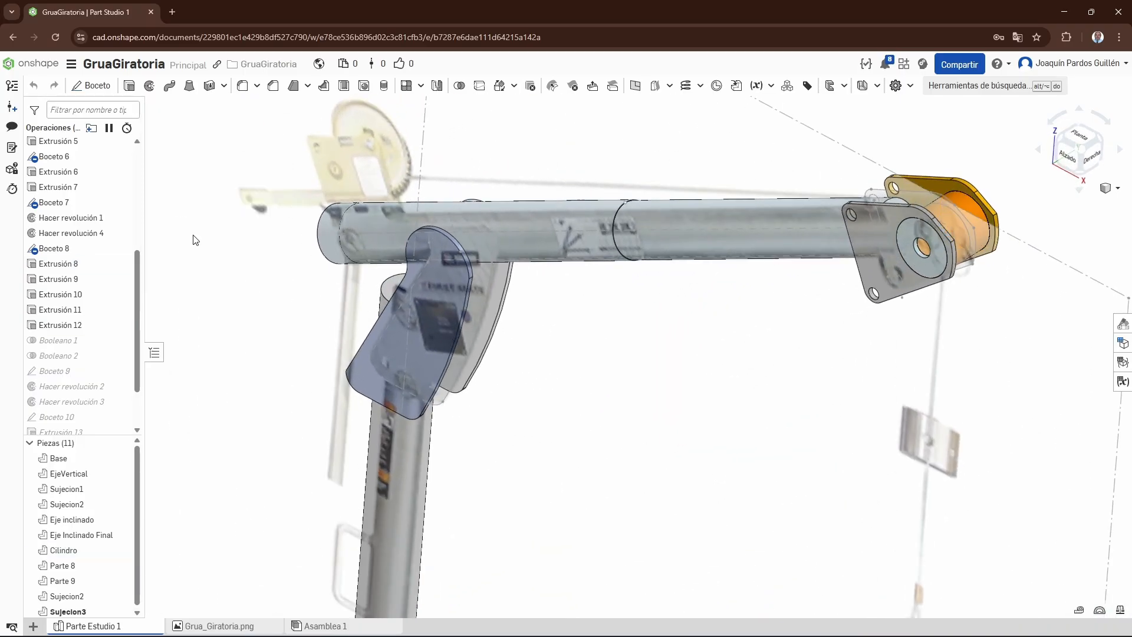
Step: Inspect the Booleano 1 union joining Sujecion2 with the Extrusión 9 plate
double_click(59, 341)
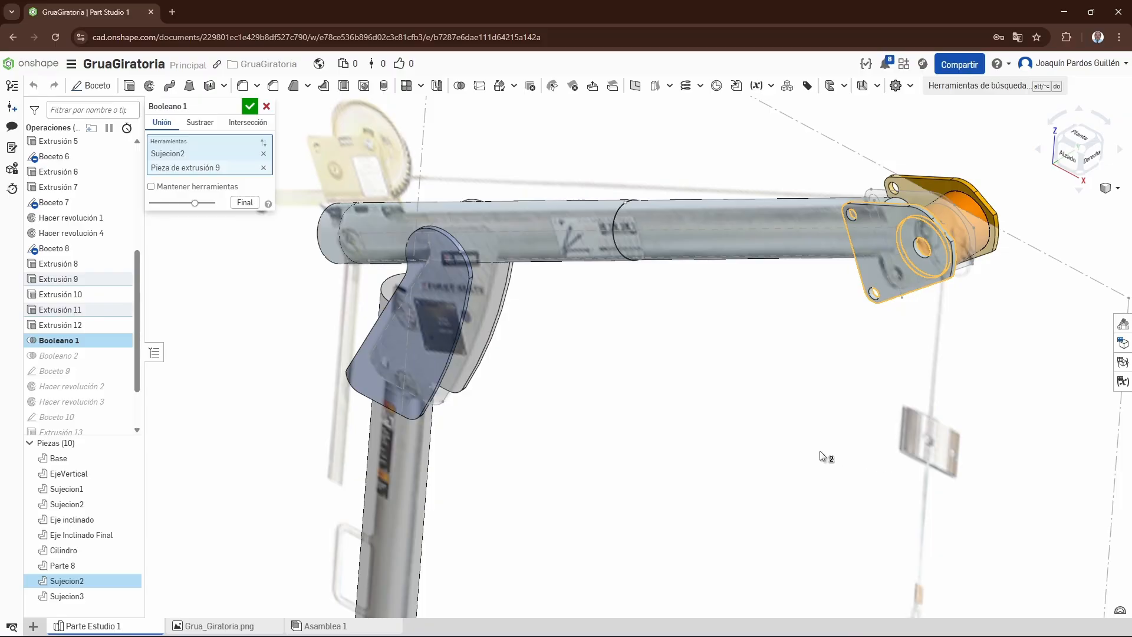
right_click_drag(819, 450, 806, 454)
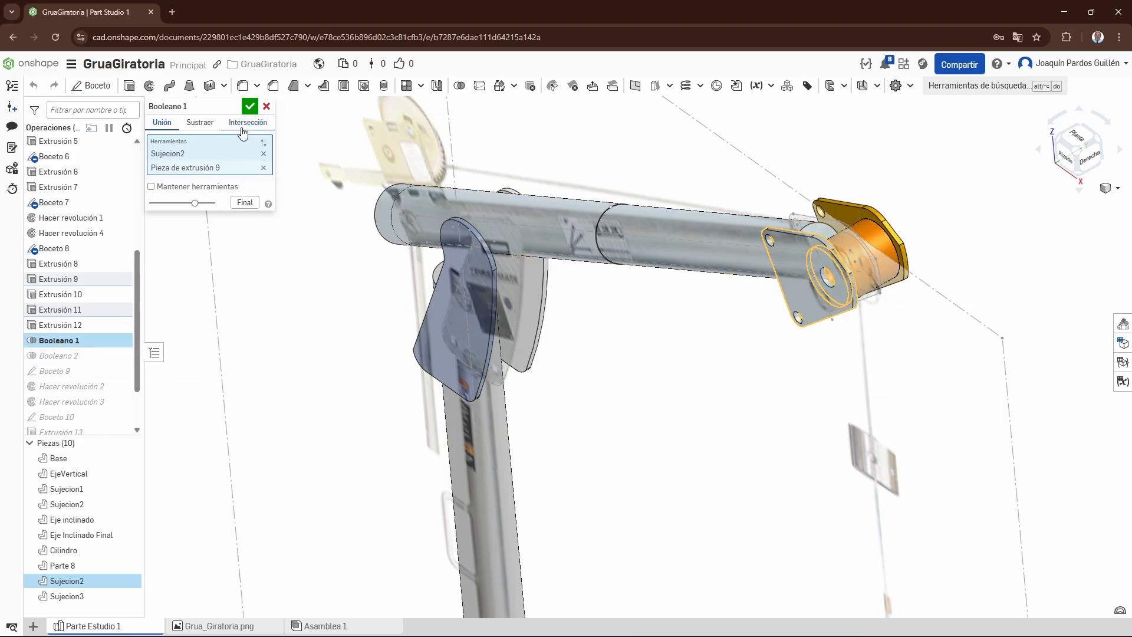
left_click(266, 107)
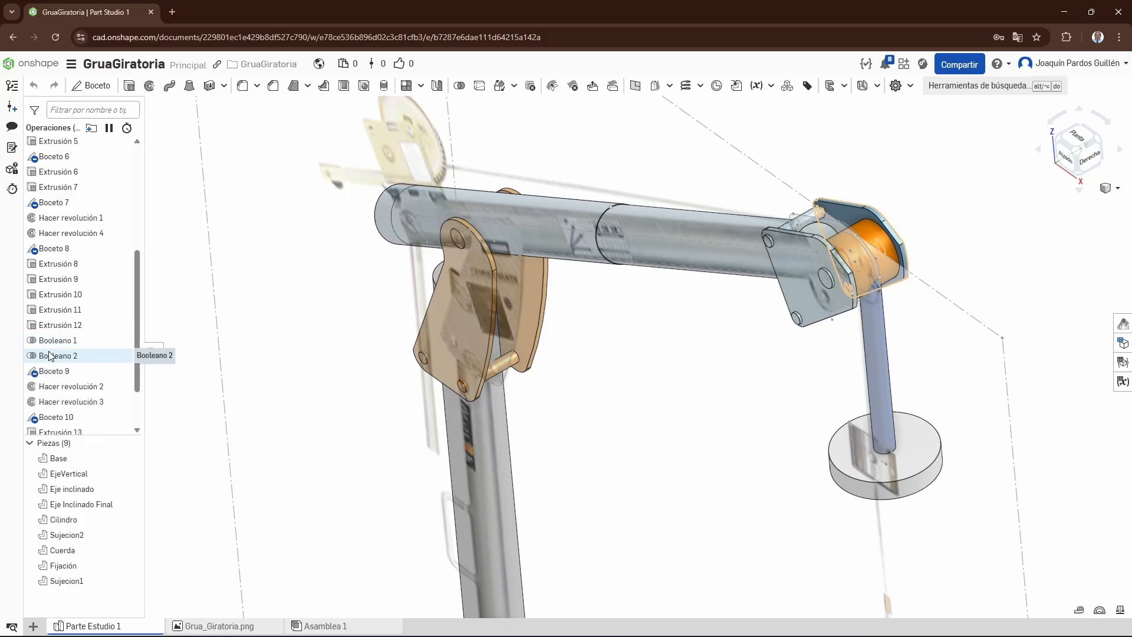
Step: Inspect the Booleano 2 union joining the Extrusión 12 piece with the Extrusión 10 plate
double_click(59, 355)
mouse_move(603, 389)
right_mouse_down()
mouse_move(557, 403)
mouse_move(603, 386)
right_mouse_up()
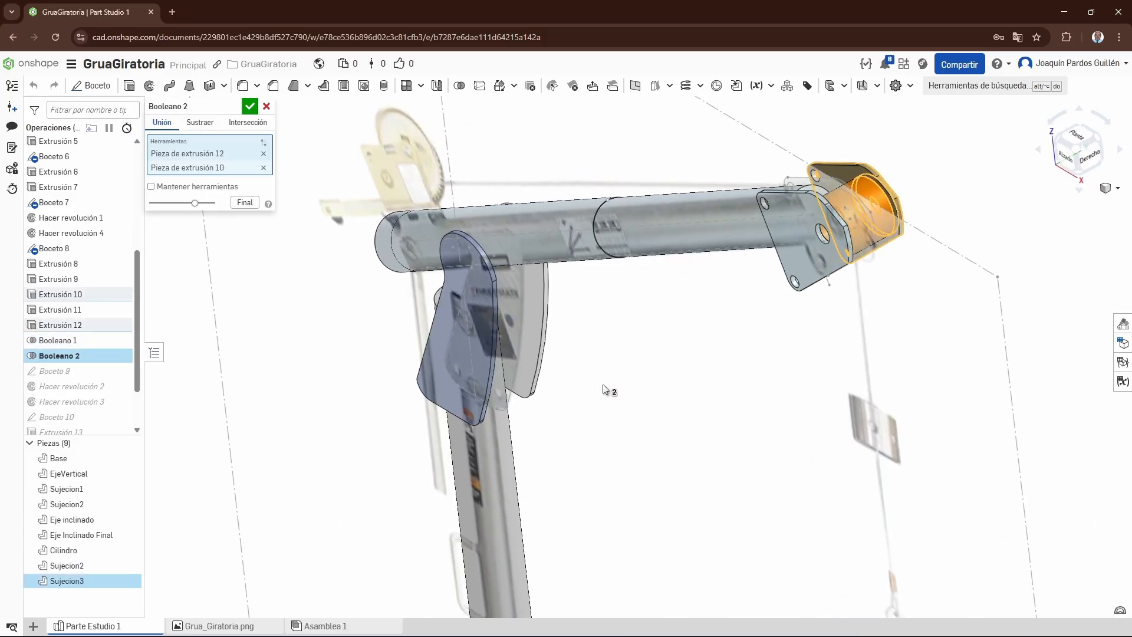
left_click(266, 107)
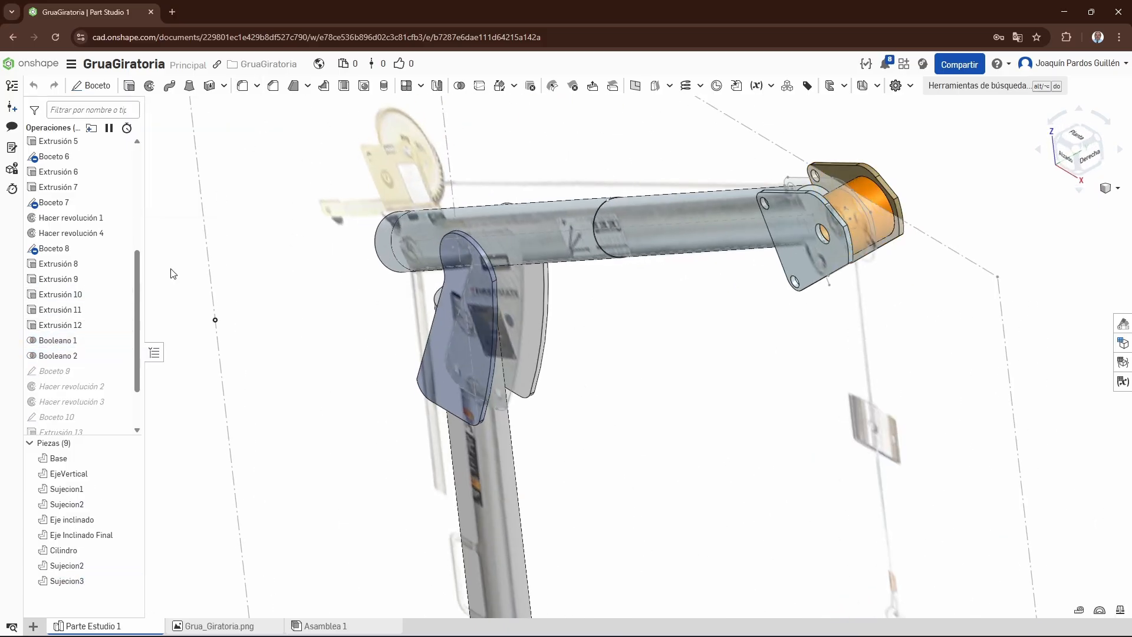
Step: Inspect Boceto 9 from the front, examining the dimensioned profiles of the hanging rope and the fixing disc
double_click(55, 371)
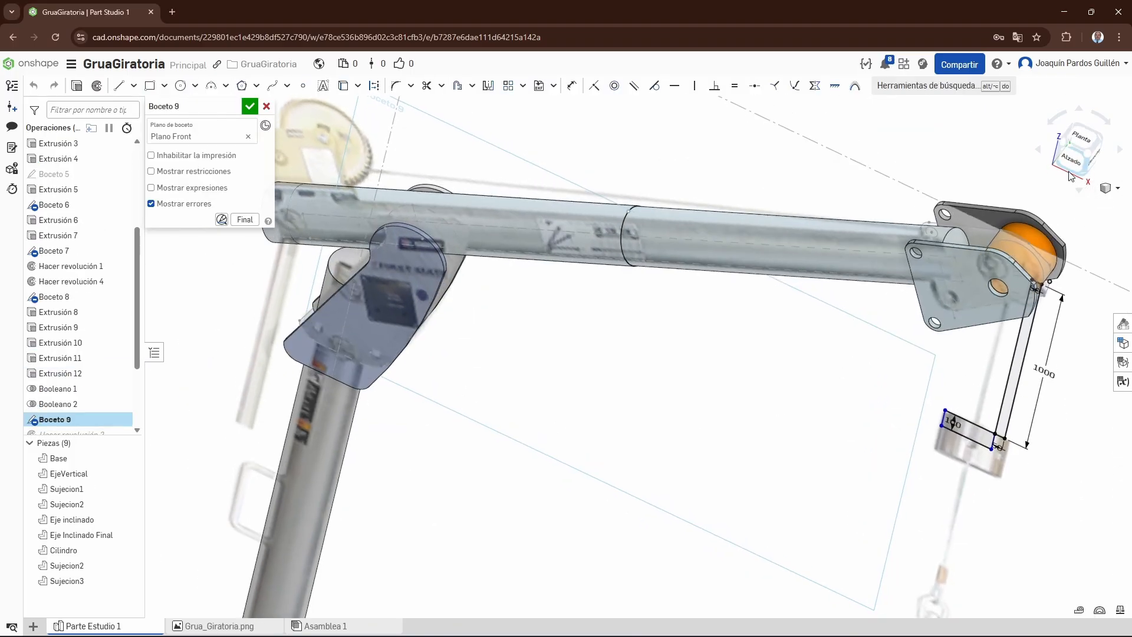
left_click(1069, 173)
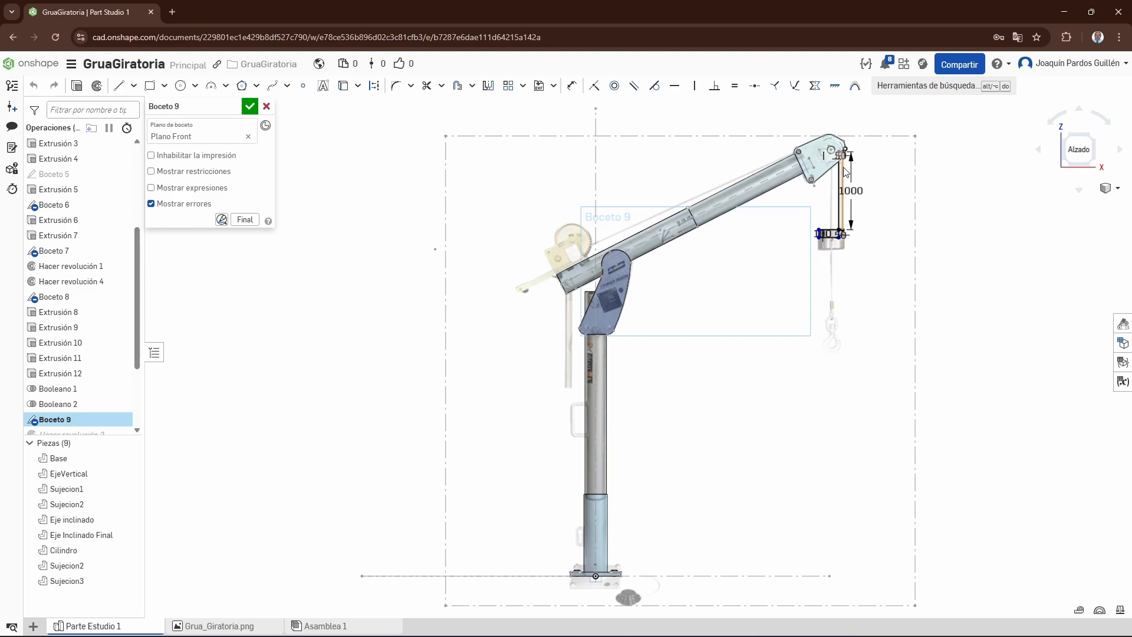
scroll(842, 200, "up", 4)
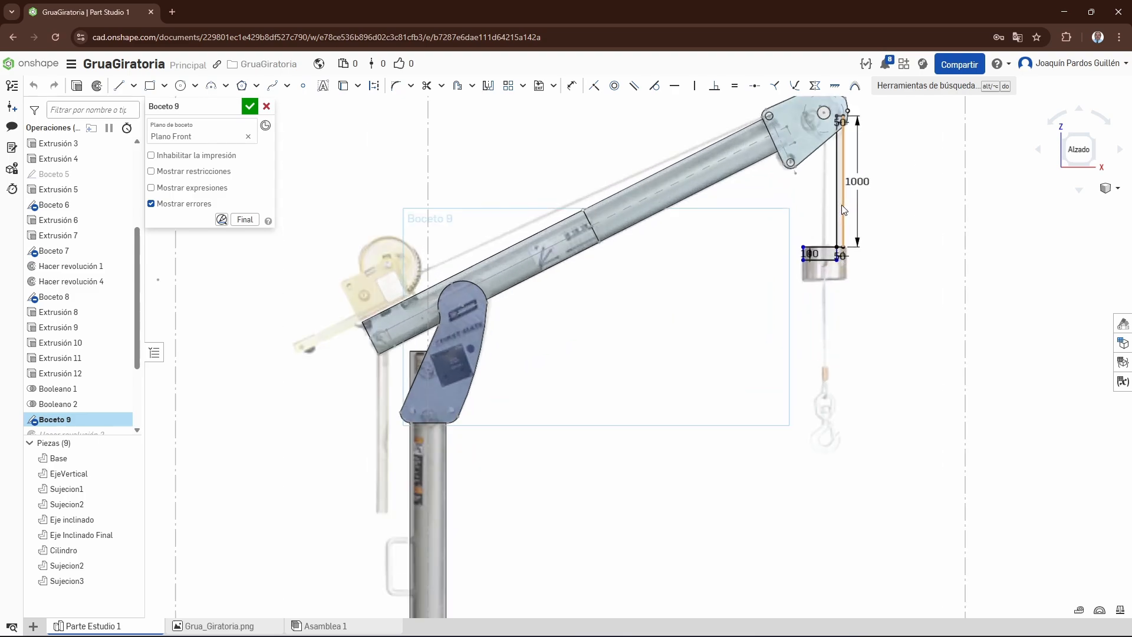
scroll(843, 209, "up", 2)
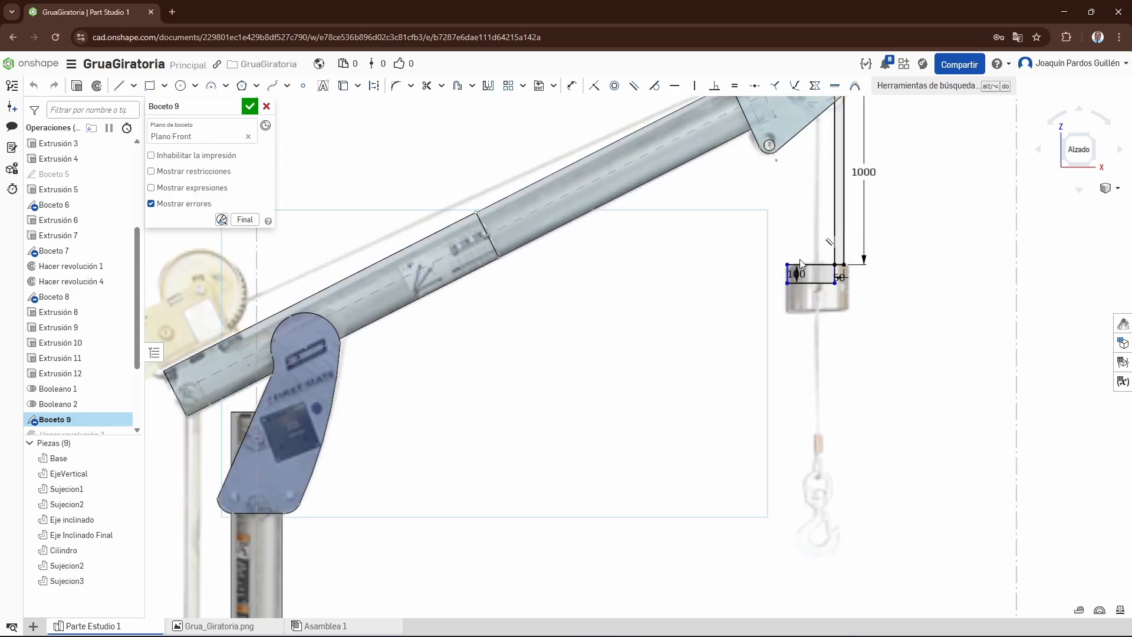
left_click(266, 106)
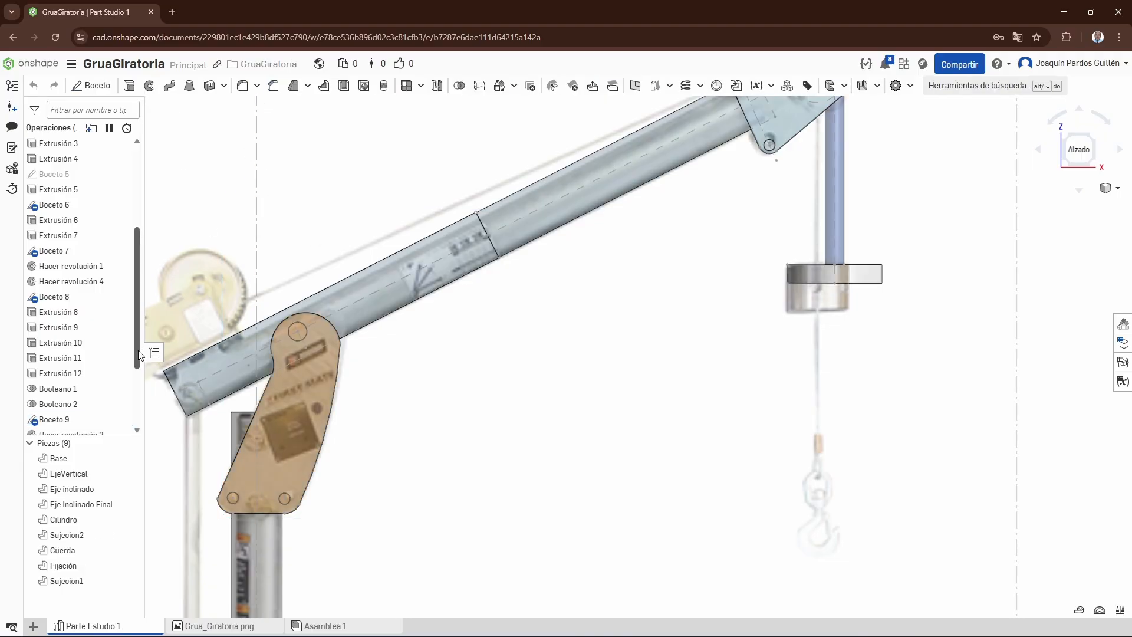
Step: Inspect the full revolves of Boceto 9 in Hacer revolución 2 and Hacer revolución 3 that form the rope and its fixing disc
scroll(141, 355, "down", 2)
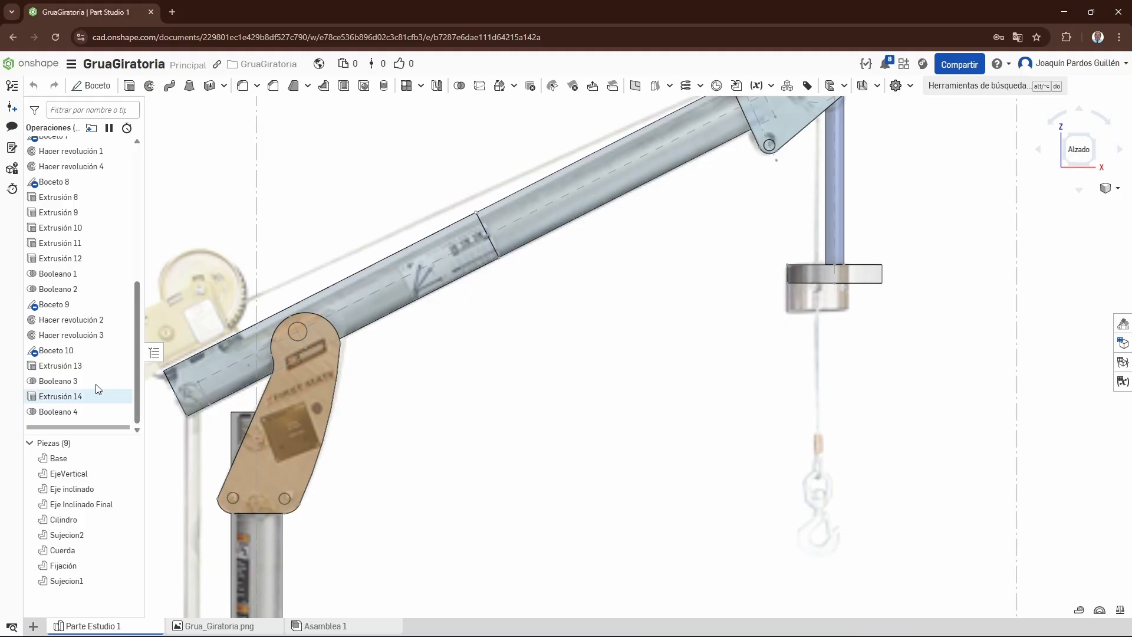
double_click(71, 320)
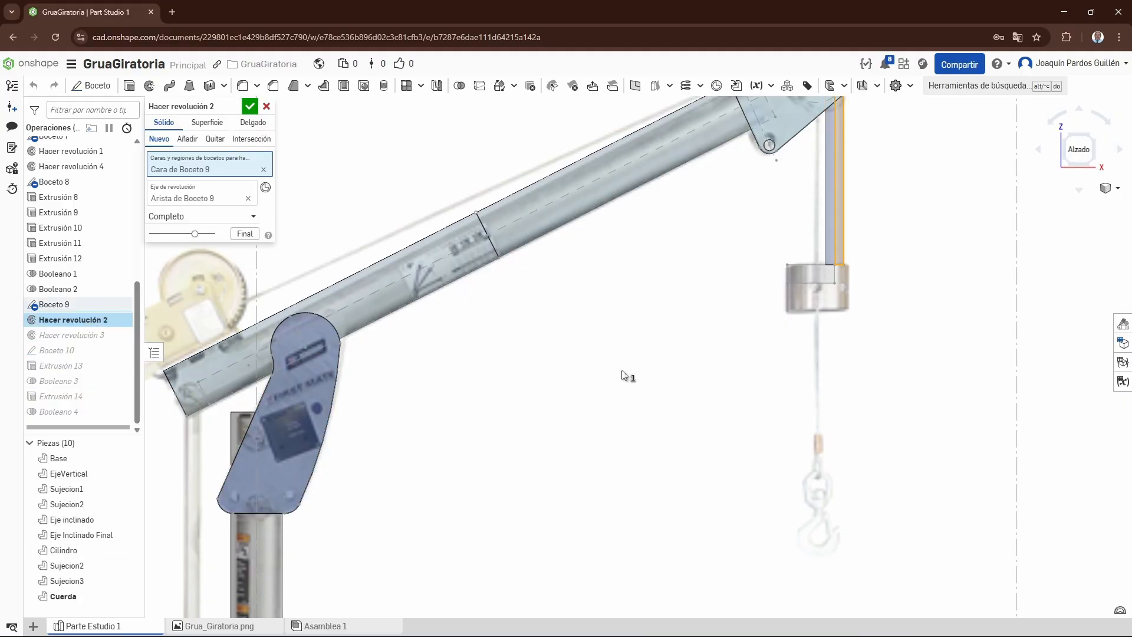
right_click_drag(622, 371, 603, 381)
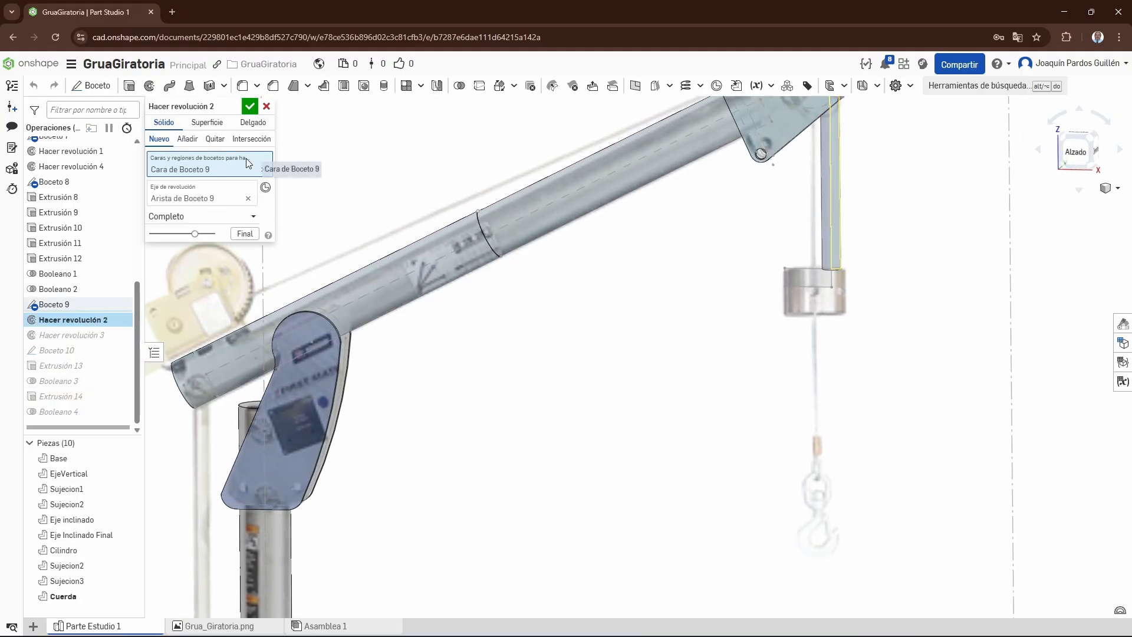
left_click(267, 106)
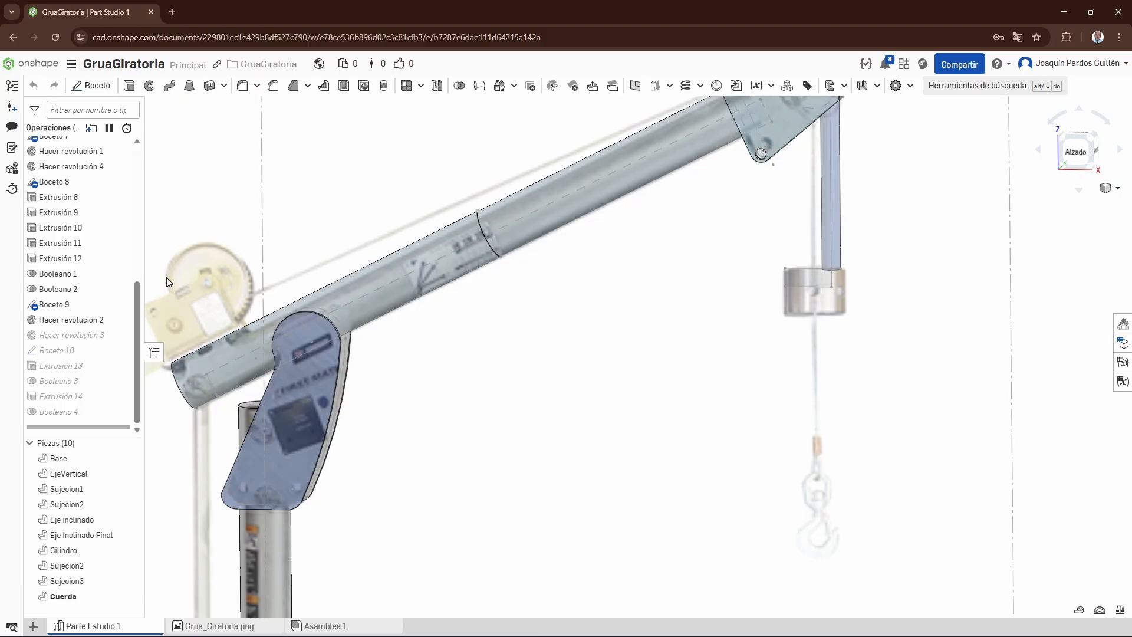
double_click(65, 336)
right_click_drag(462, 396, 503, 387)
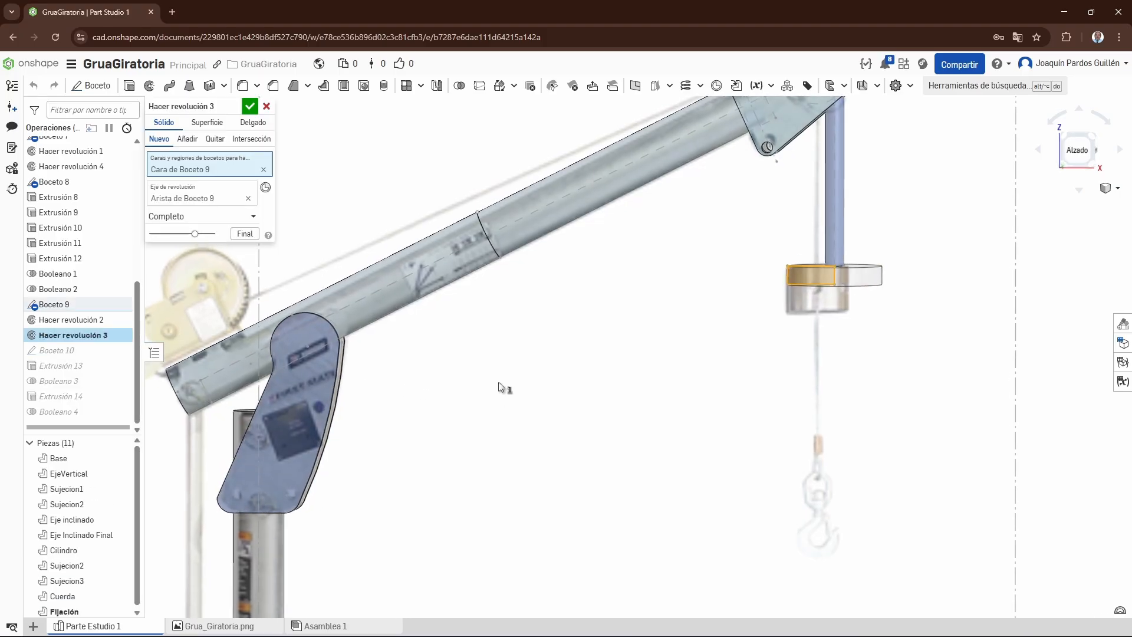
left_click(250, 106)
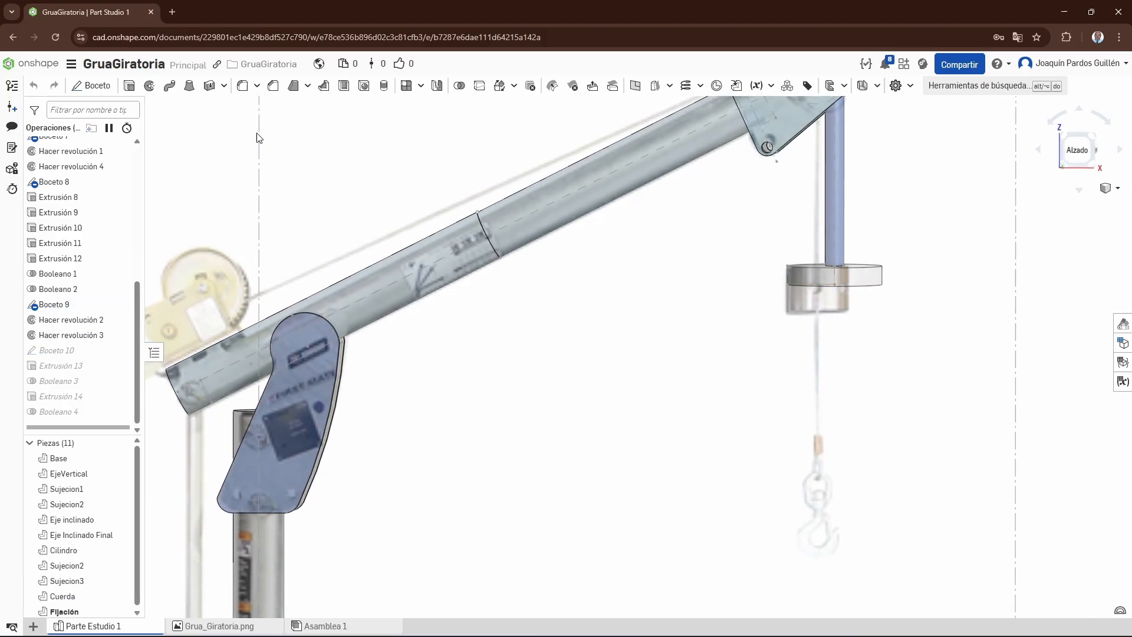
Step: Inspect Boceto 10, the pin circles sketched on the face of the mast bracket plate
double_click(55, 351)
mouse_move(415, 507)
right_mouse_down()
mouse_move(439, 496)
mouse_move(354, 495)
right_mouse_up()
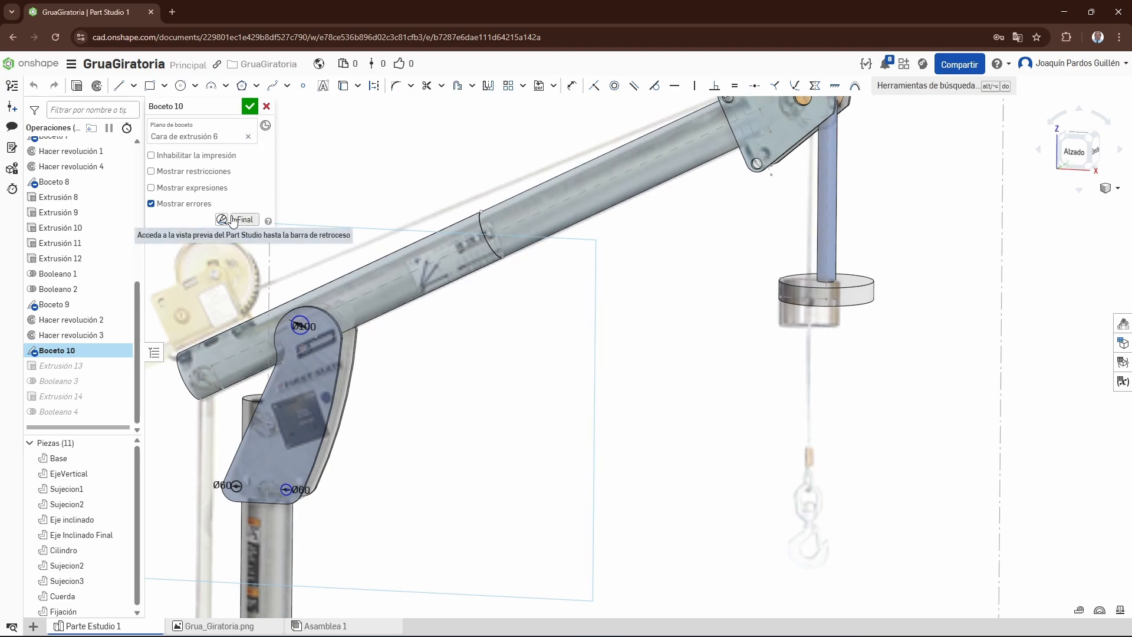
left_click(267, 107)
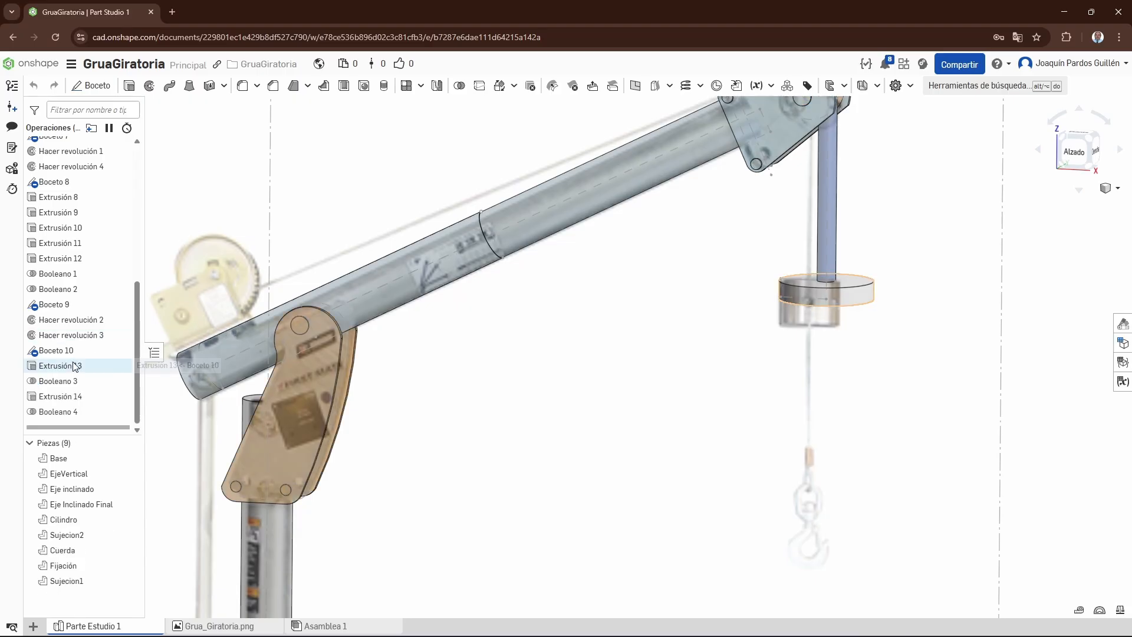
Step: Inspect the depth and blind starting offset of the three mast-bracket pins in Extrusión 13 from several angles
double_click(72, 365)
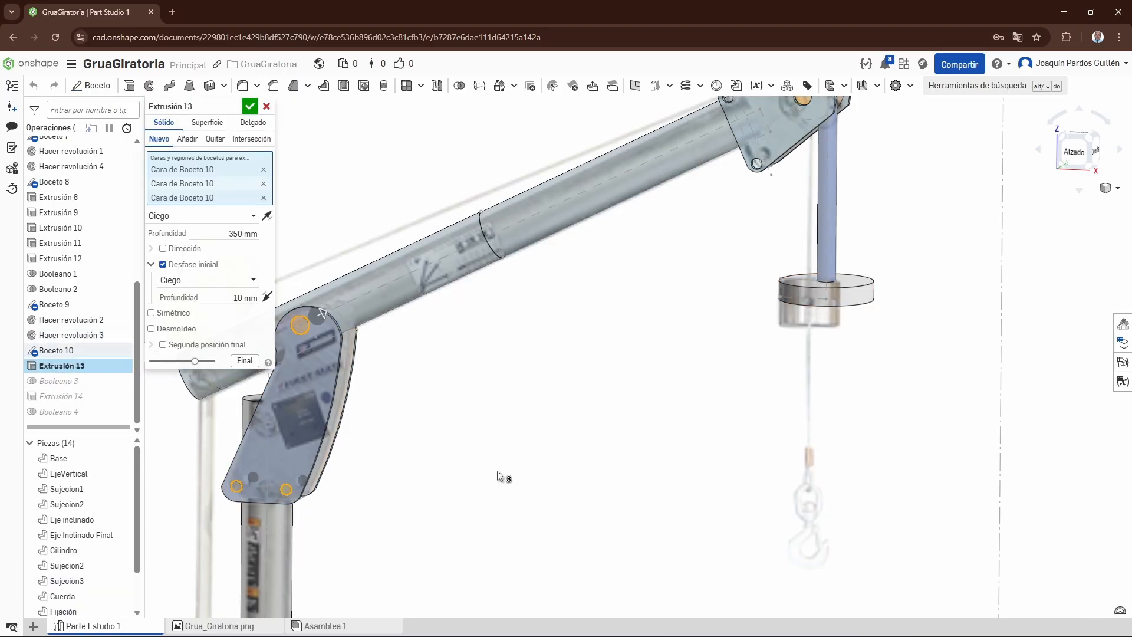
mouse_move(497, 470)
right_mouse_down()
mouse_move(525, 462)
mouse_move(491, 464)
mouse_move(475, 515)
mouse_move(511, 456)
mouse_move(503, 476)
right_mouse_up()
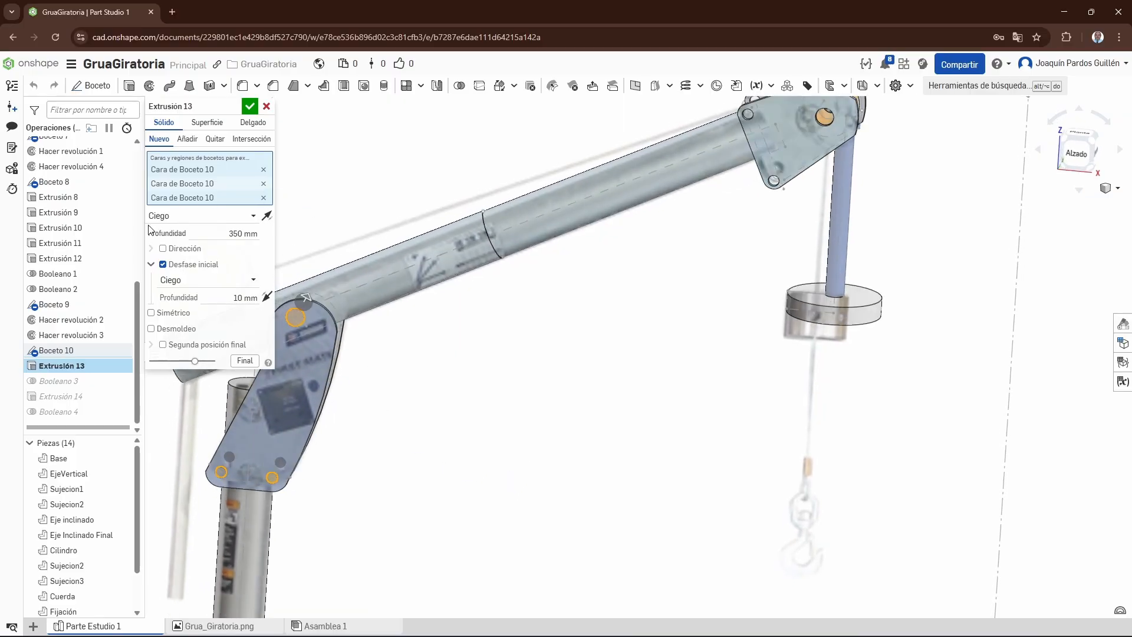
right_click_drag(377, 424, 356, 503)
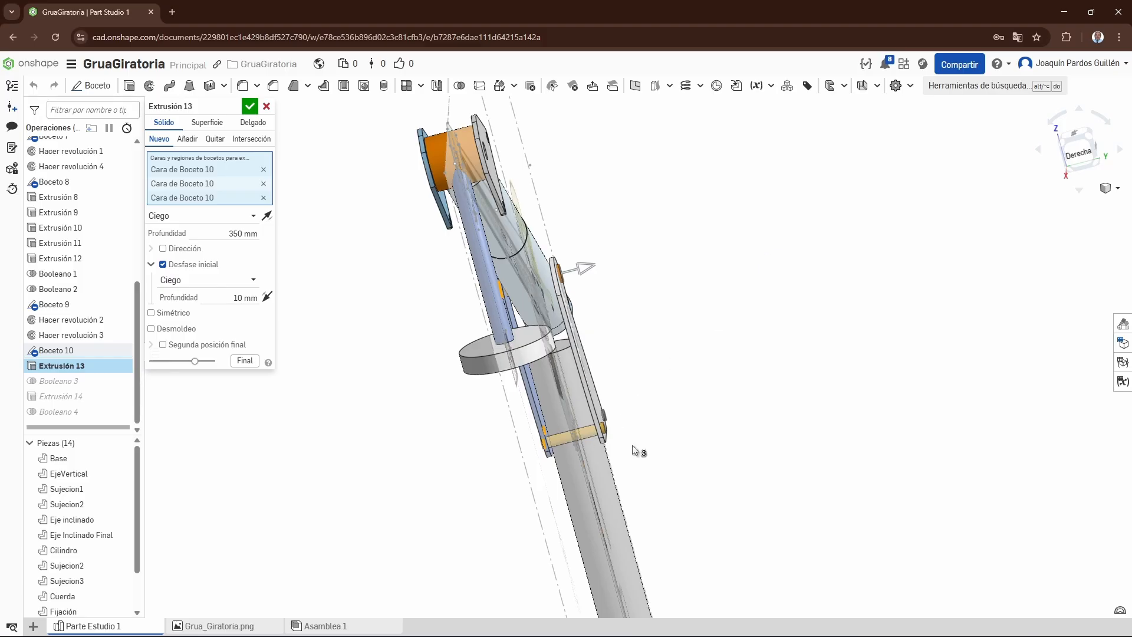
right_click_drag(401, 443, 447, 437)
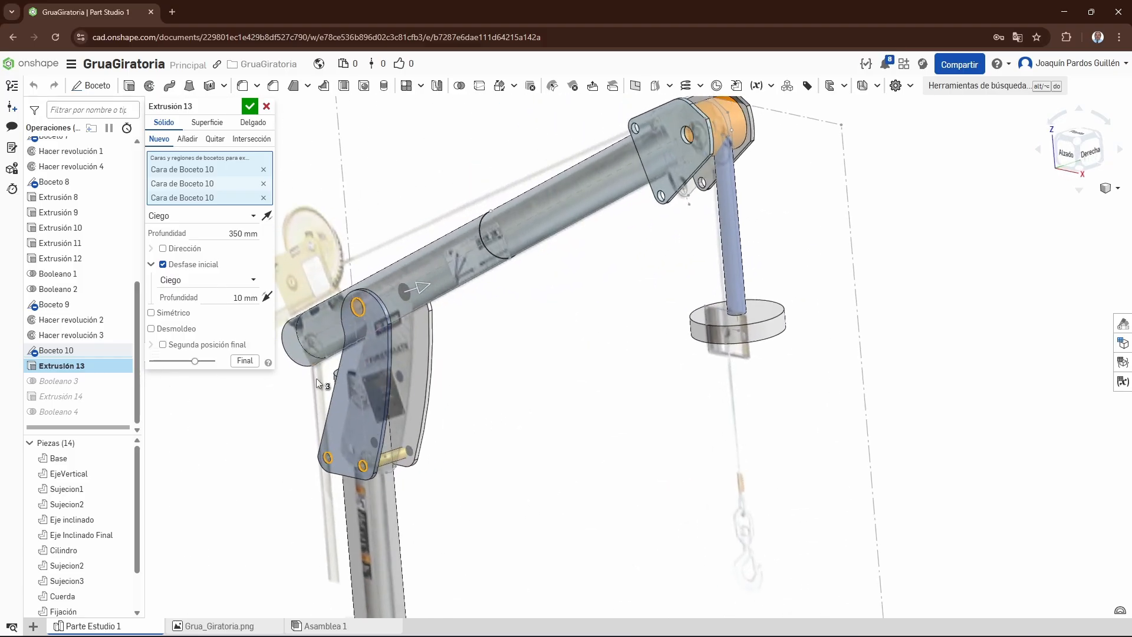
right_click_drag(519, 365, 579, 282)
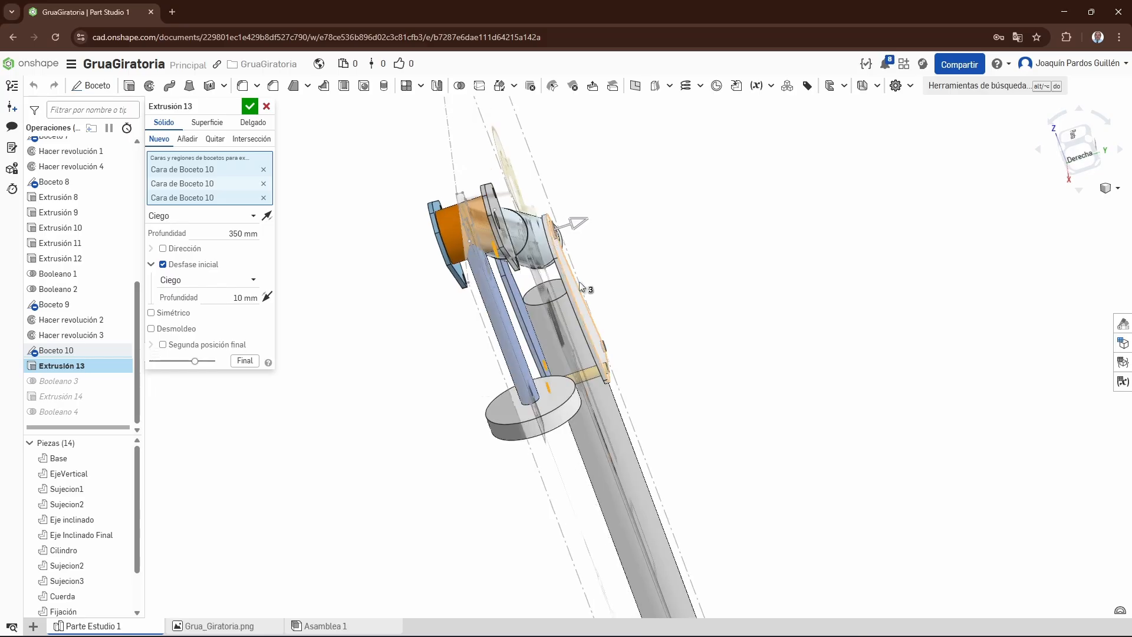
right_click_drag(352, 389, 376, 358)
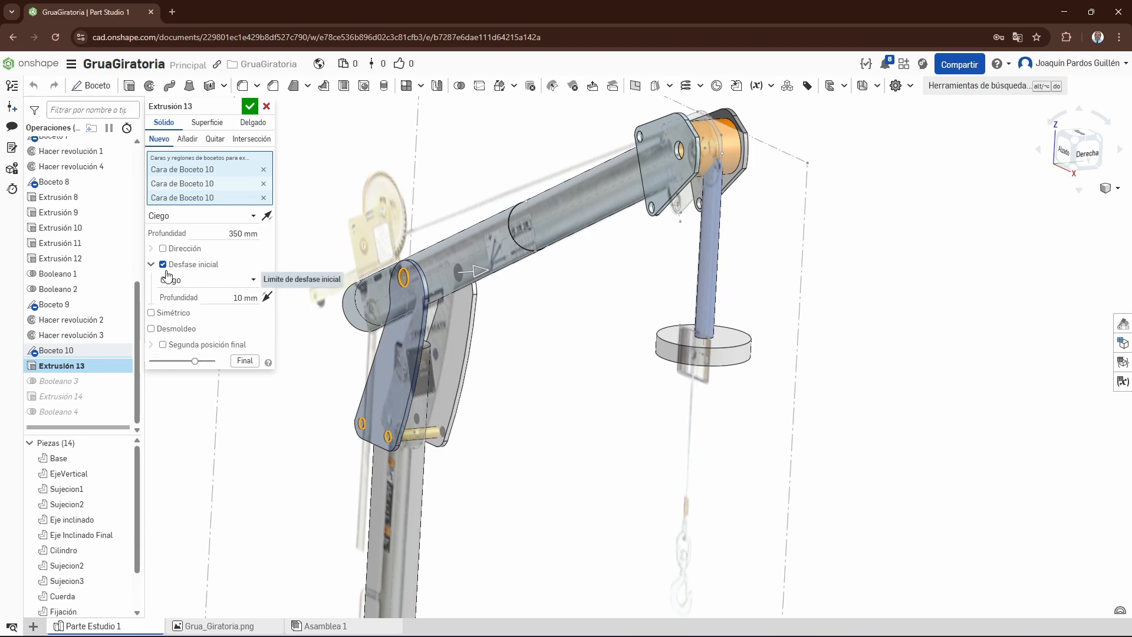
right_click_drag(487, 386, 501, 420)
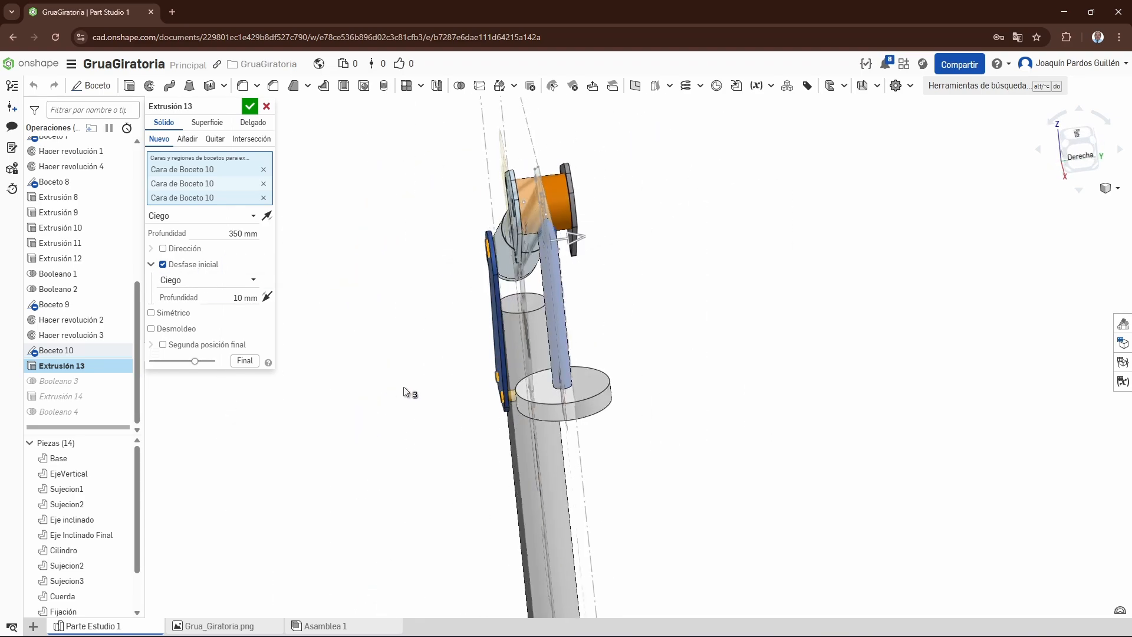
right_click_drag(438, 402, 457, 403)
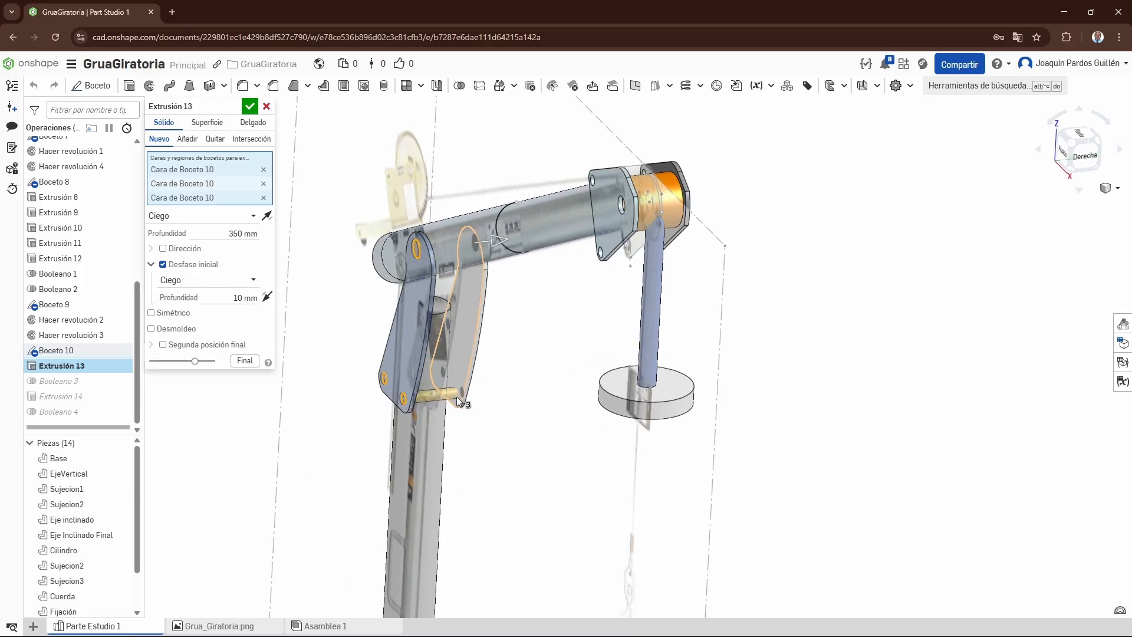
left_click(264, 107)
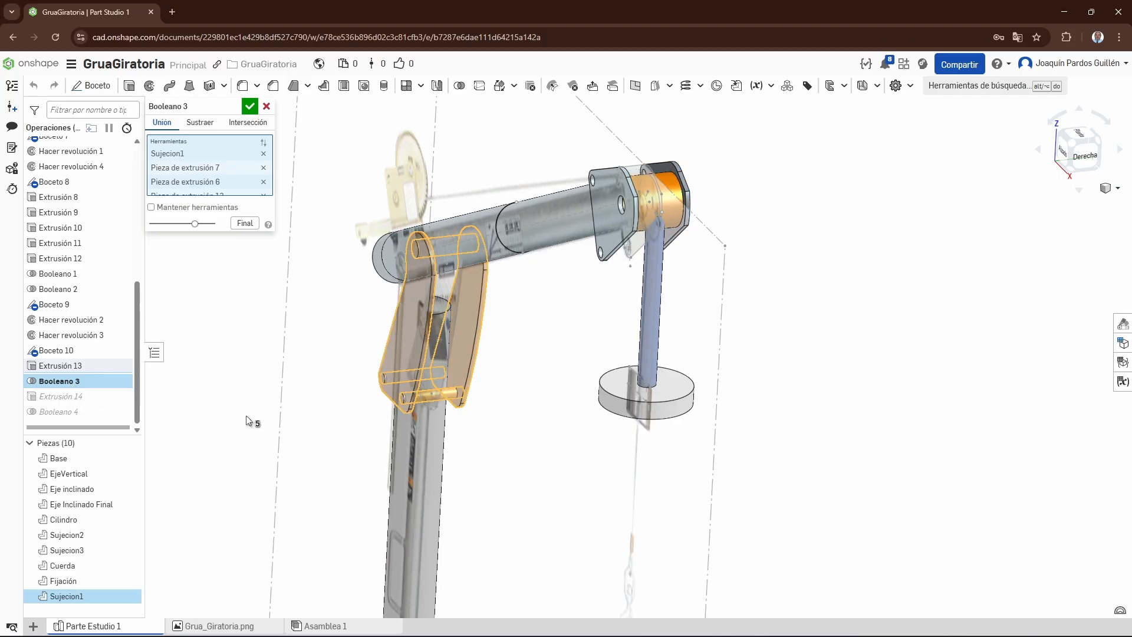
Step: Inspect the Booleano 3 union joining Sujecion1 with the mast bracket plates and their pins
right_click_drag(246, 415, 263, 409)
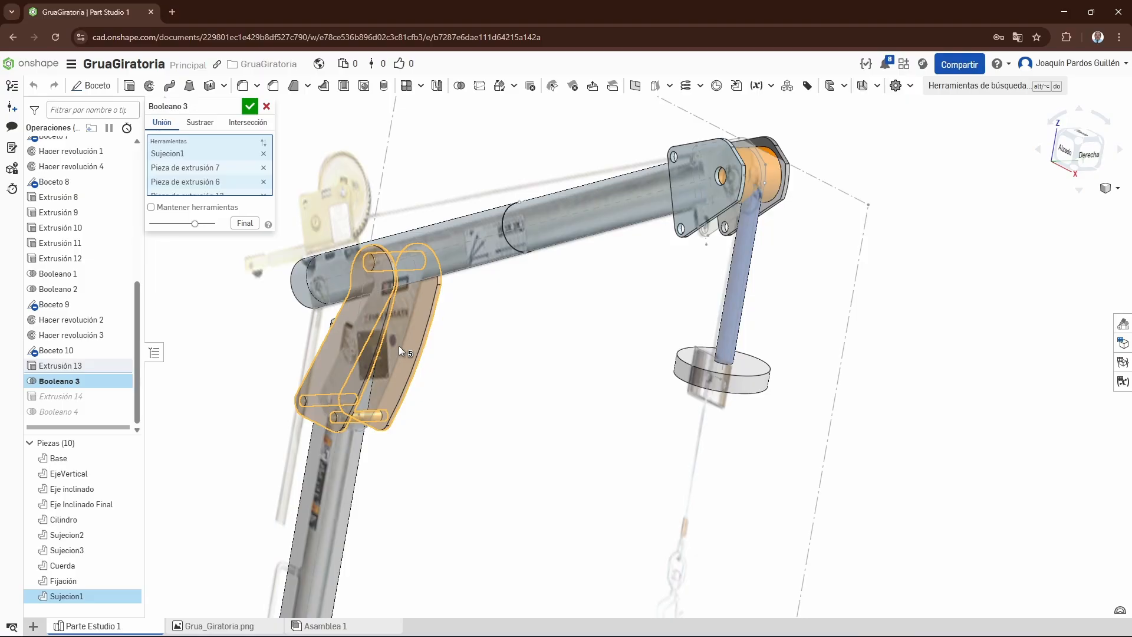
left_click(267, 107)
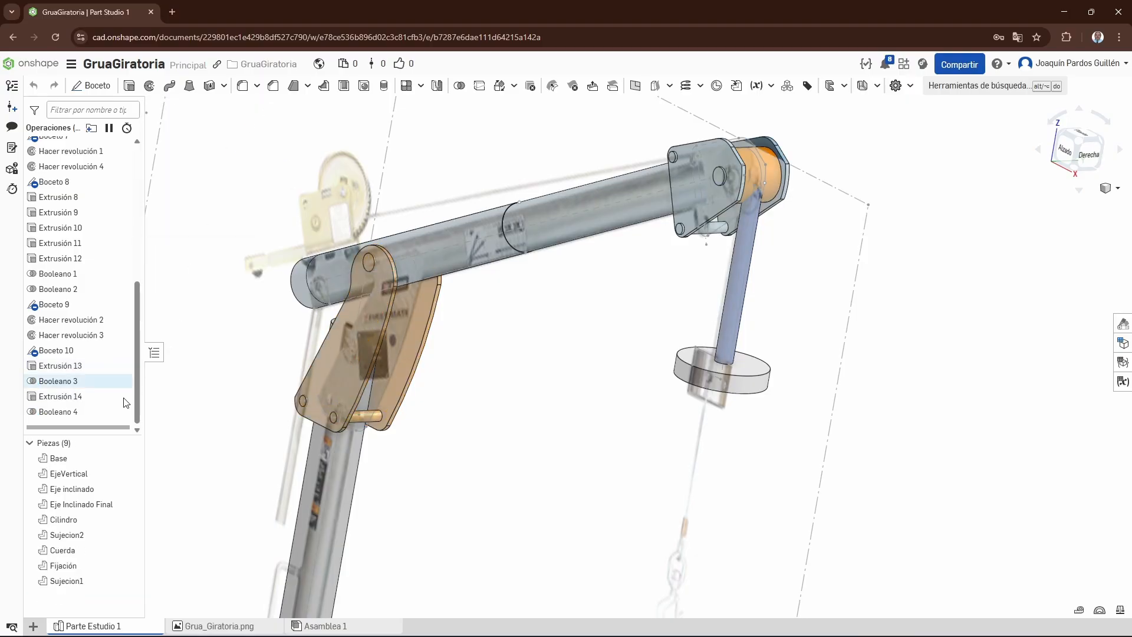
Step: Inspect the symmetric boom-tip pins in Extrusión 14 and the Booleano 4 union joining them to Sujecion2
double_click(64, 400)
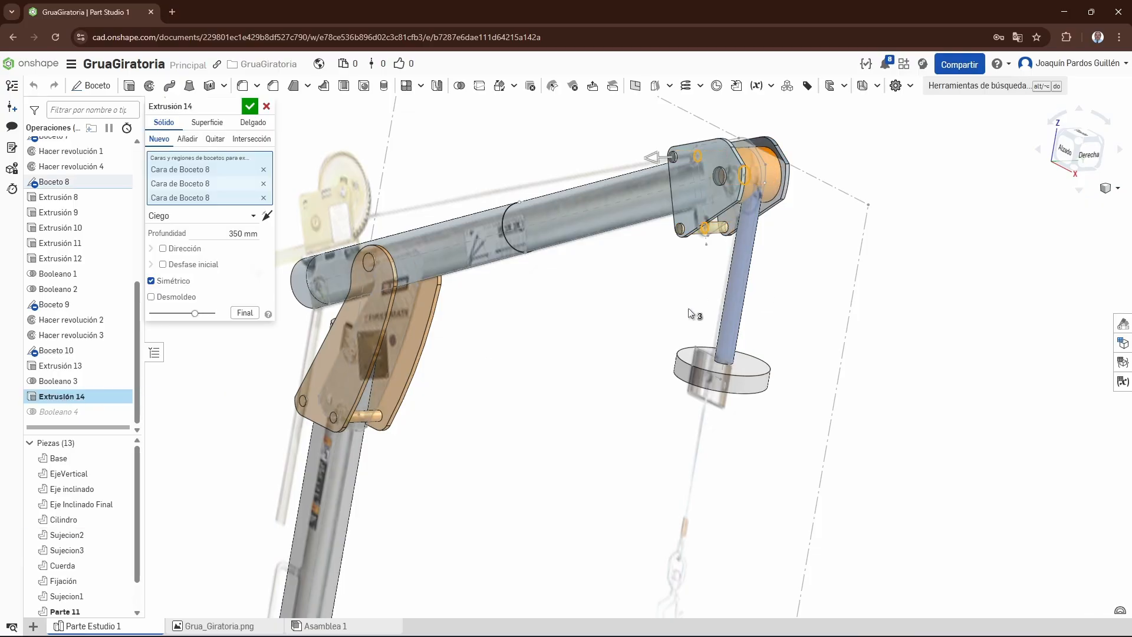
mouse_move(691, 311)
right_mouse_down()
mouse_move(647, 324)
mouse_move(684, 316)
right_mouse_up()
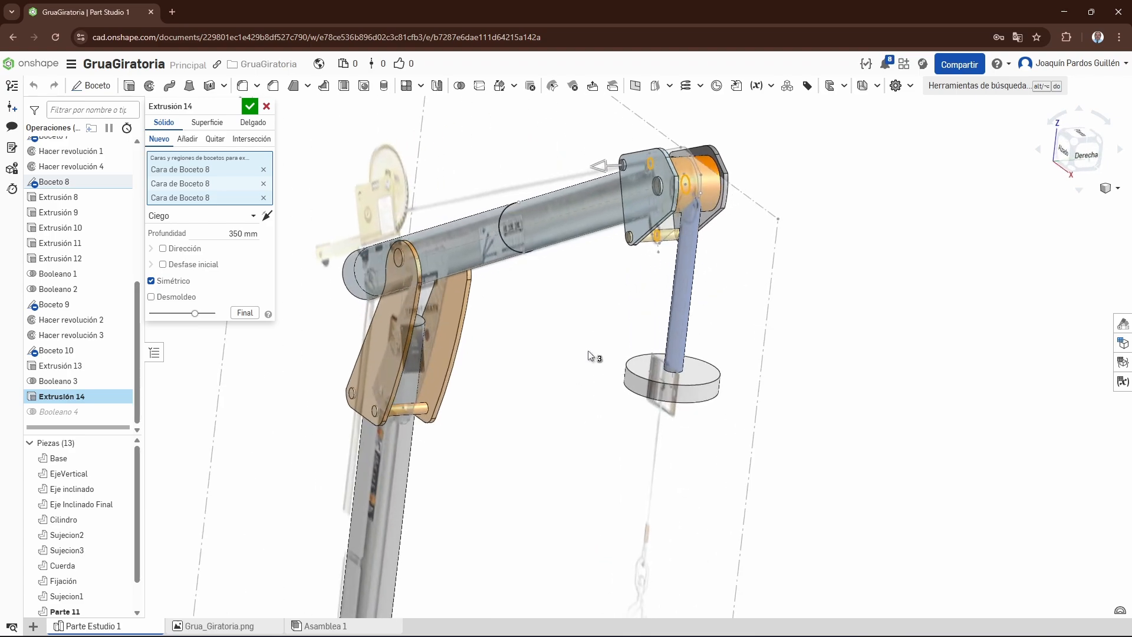
left_click(267, 106)
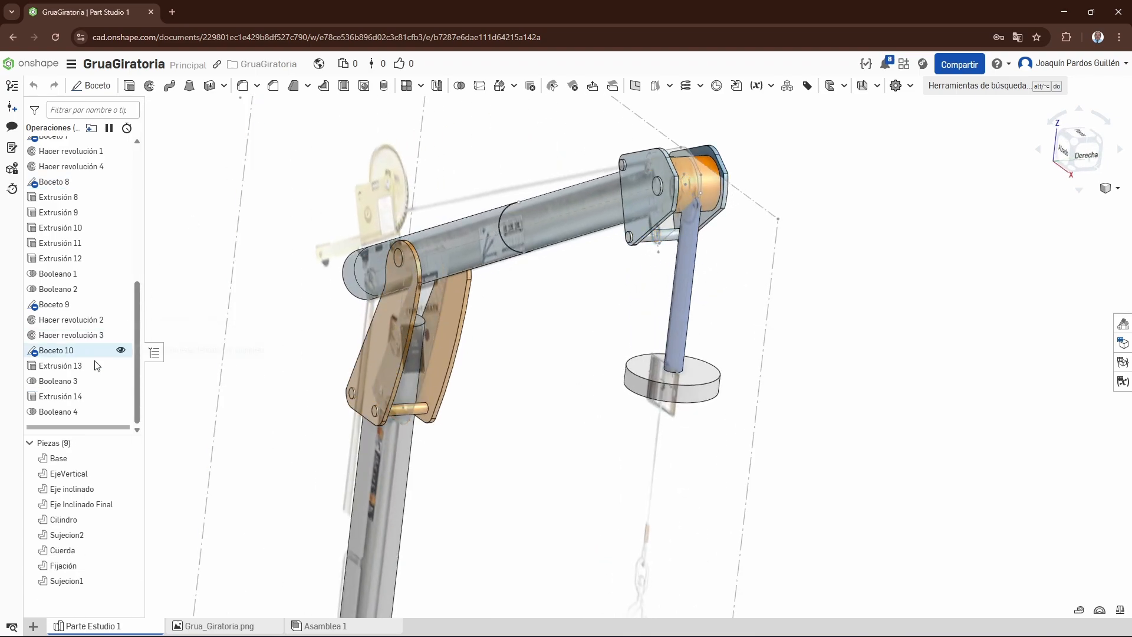
double_click(64, 412)
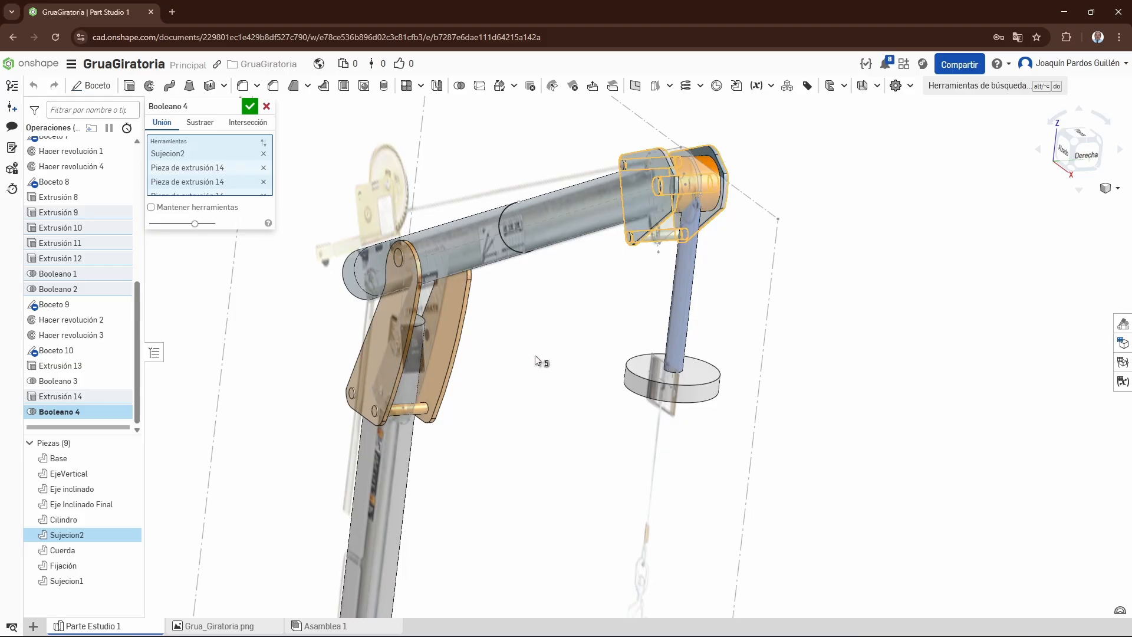
right_click_drag(537, 357, 566, 351)
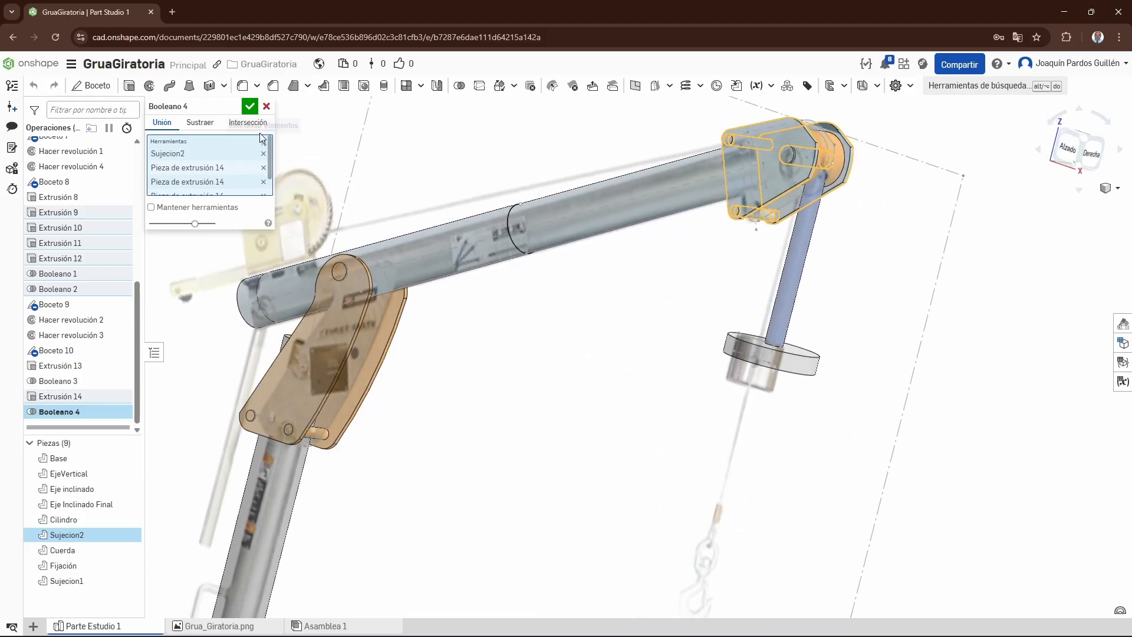
left_click(270, 104)
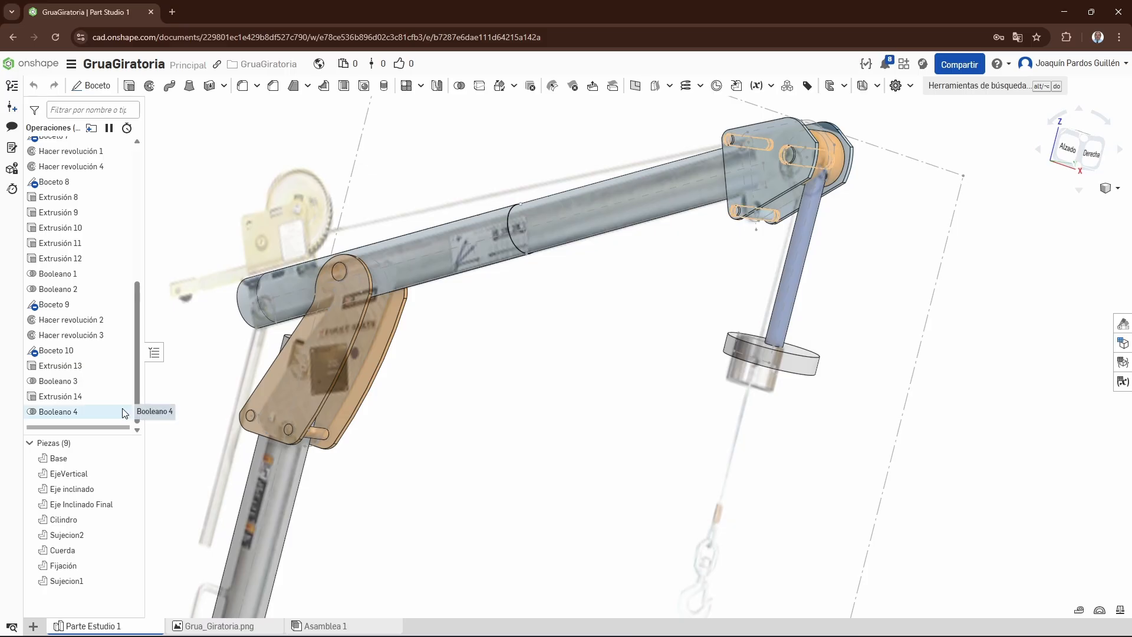
Step: Identify the Base, EjeVertical, Eje inclinado and Eje Inclinado Final parts by highlighting each one on the crane model
right_click_drag(514, 381, 531, 402)
scroll(525, 377, "down", 4)
left_click(56, 465)
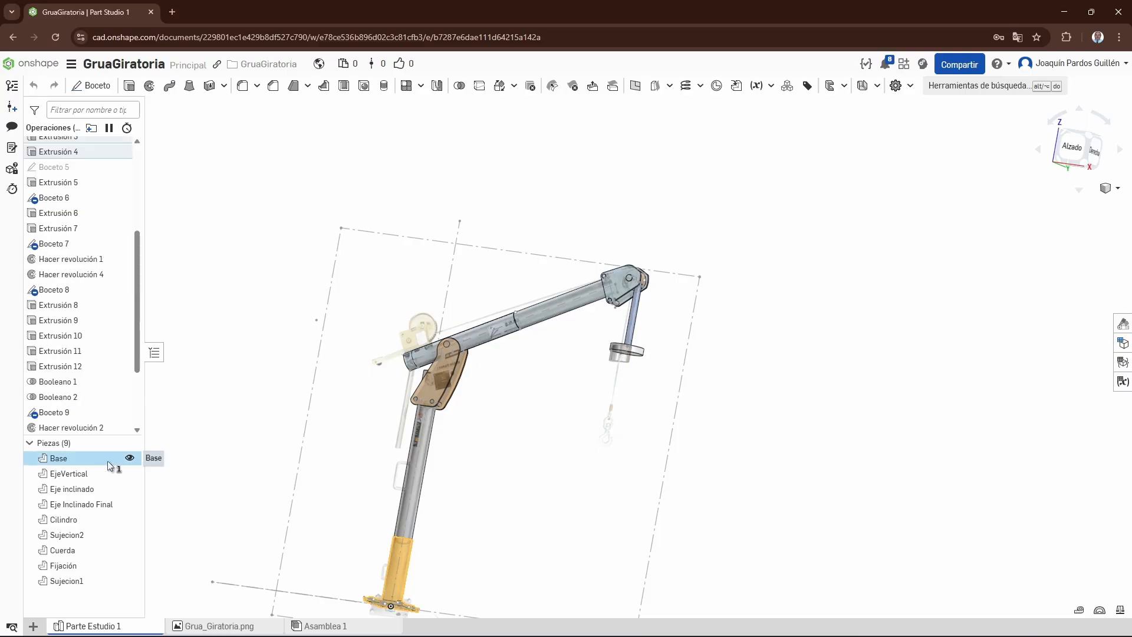
left_click(74, 473)
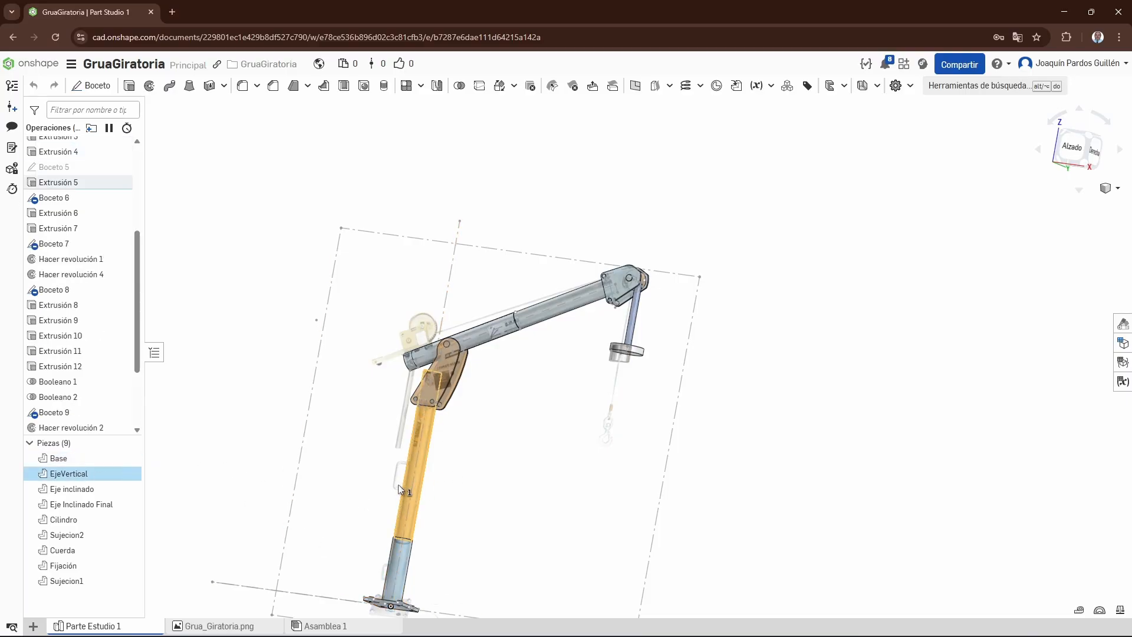
left_click(244, 435)
left_click(71, 488)
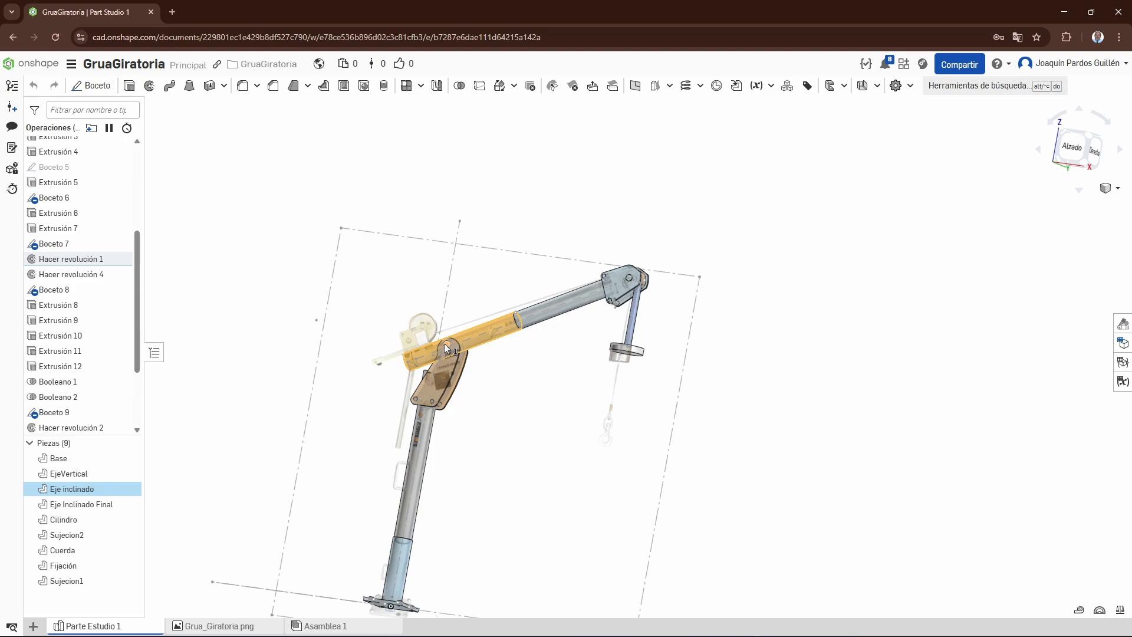
left_click(197, 424)
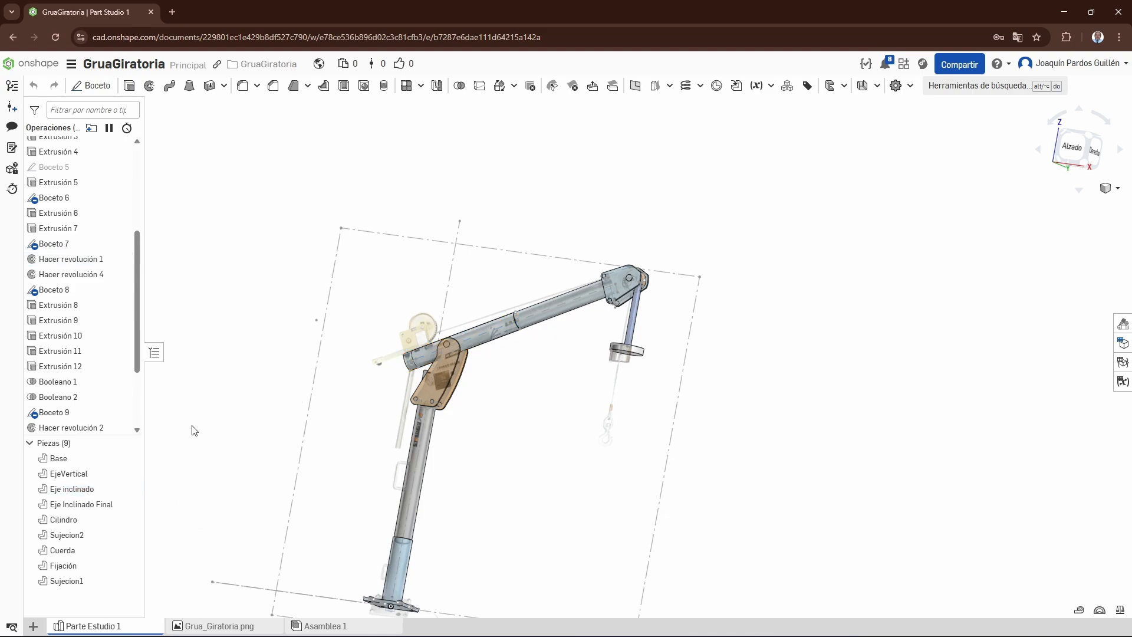
left_click(91, 504)
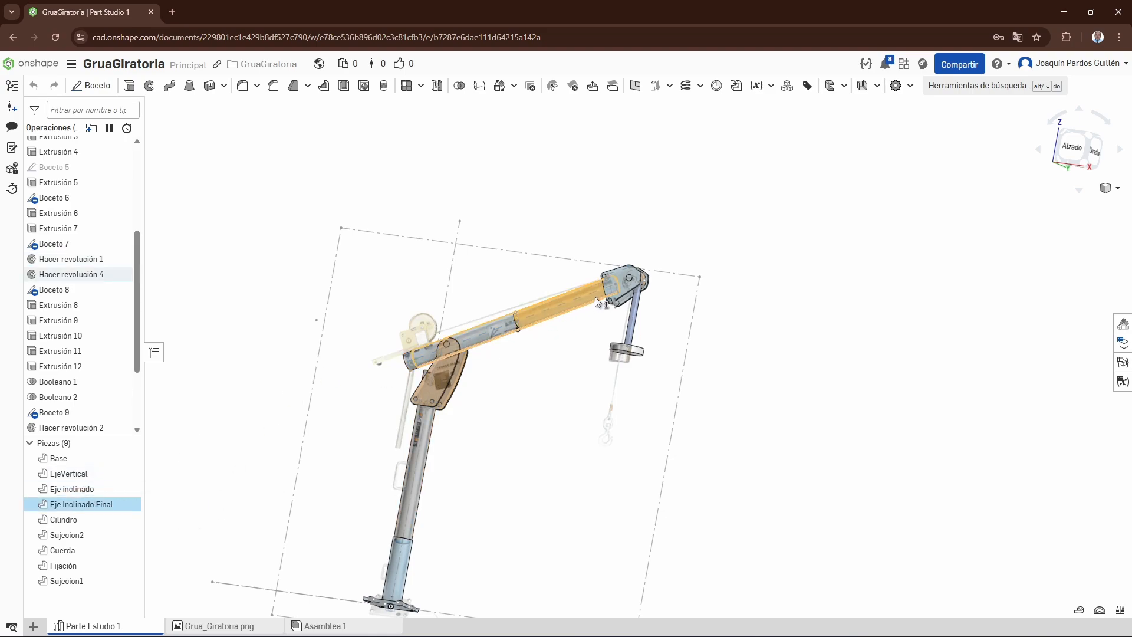
left_click(212, 489)
Step: Identify the Cilindro, Sujecion2, Cuerda, Fijación and Sujecion1 parts by highlighting each one on the crane model
left_click(64, 520)
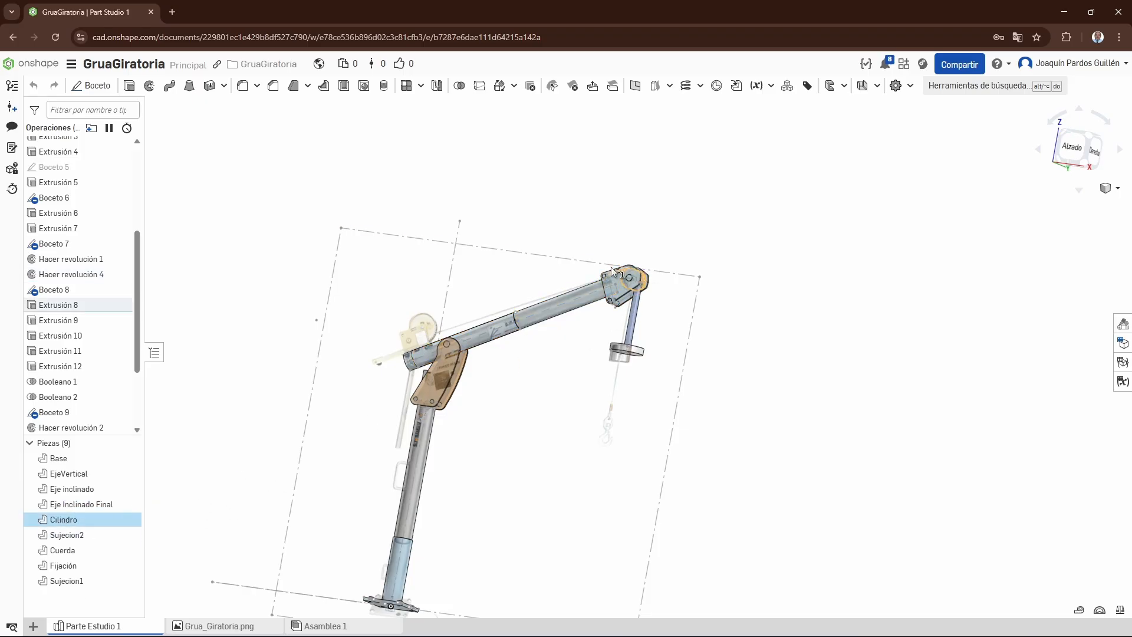
left_click(59, 535)
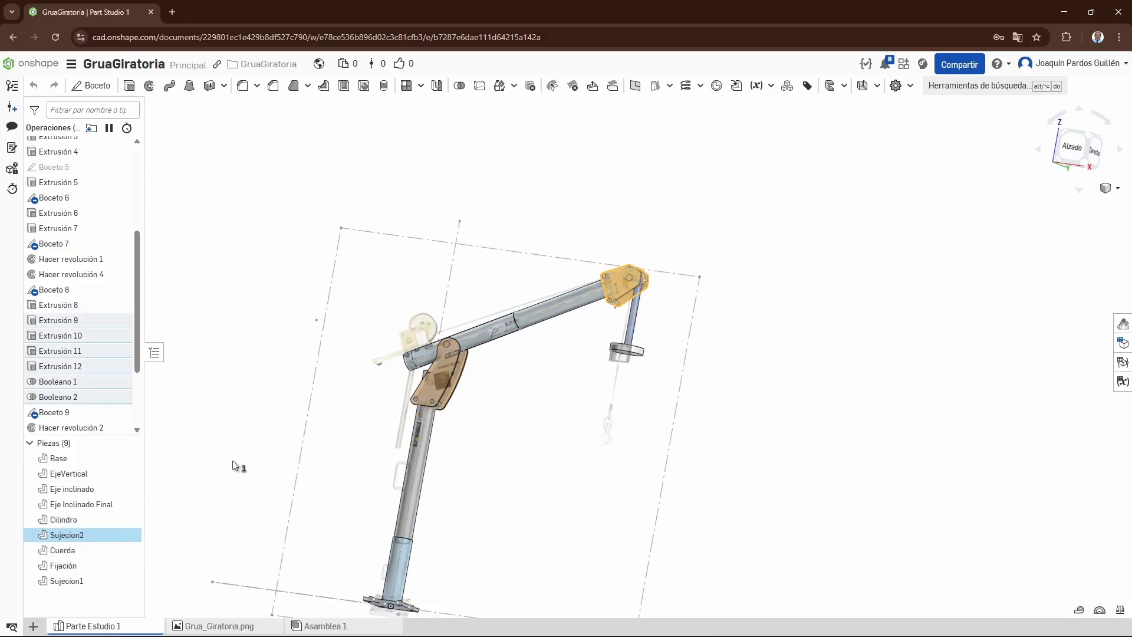
left_click(64, 551)
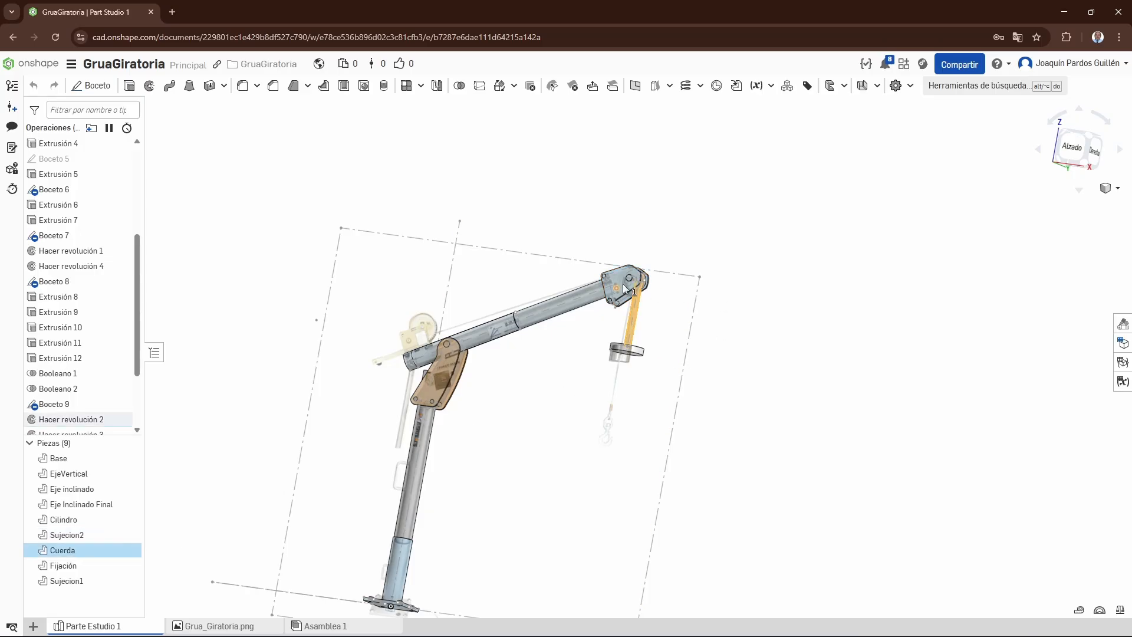
left_click(122, 550)
left_click(58, 567)
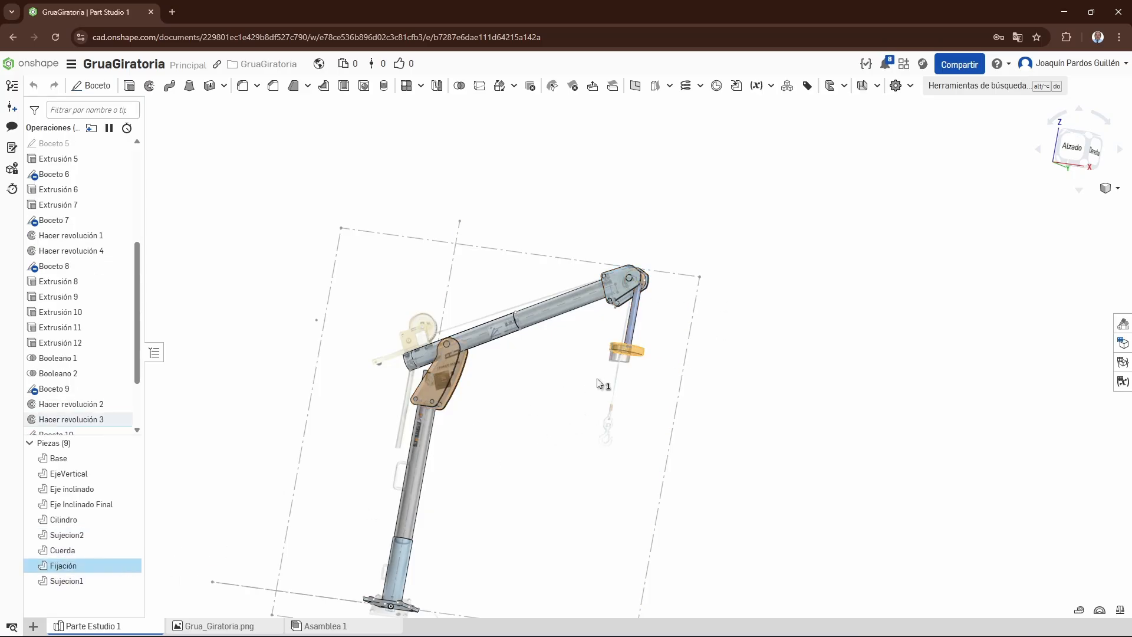
left_click(223, 491)
left_click(83, 581)
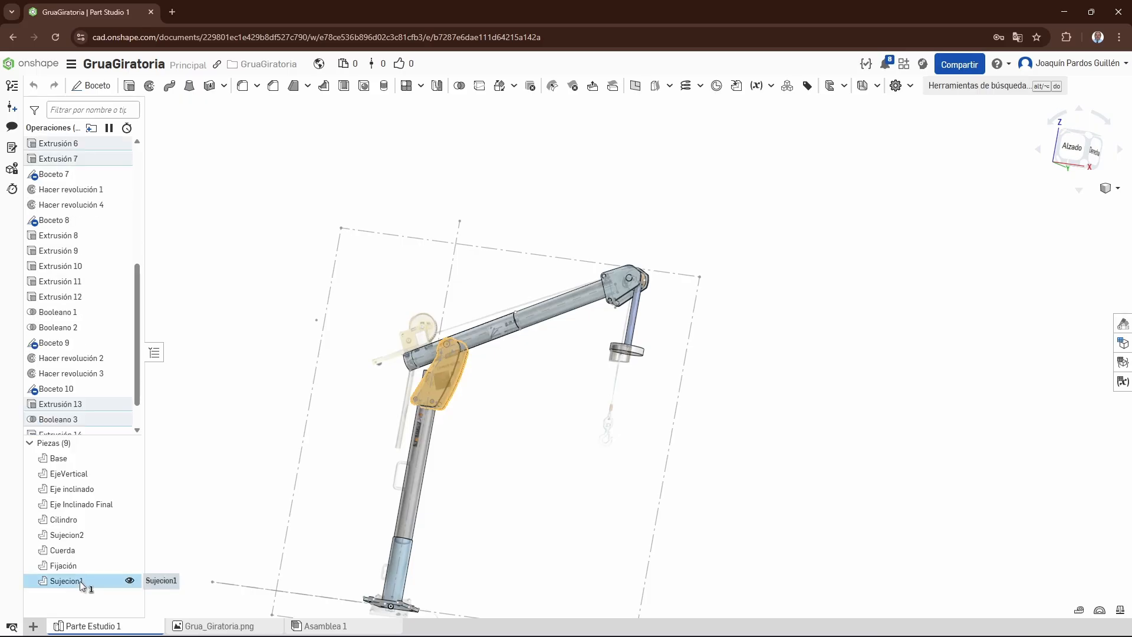
left_click(215, 463)
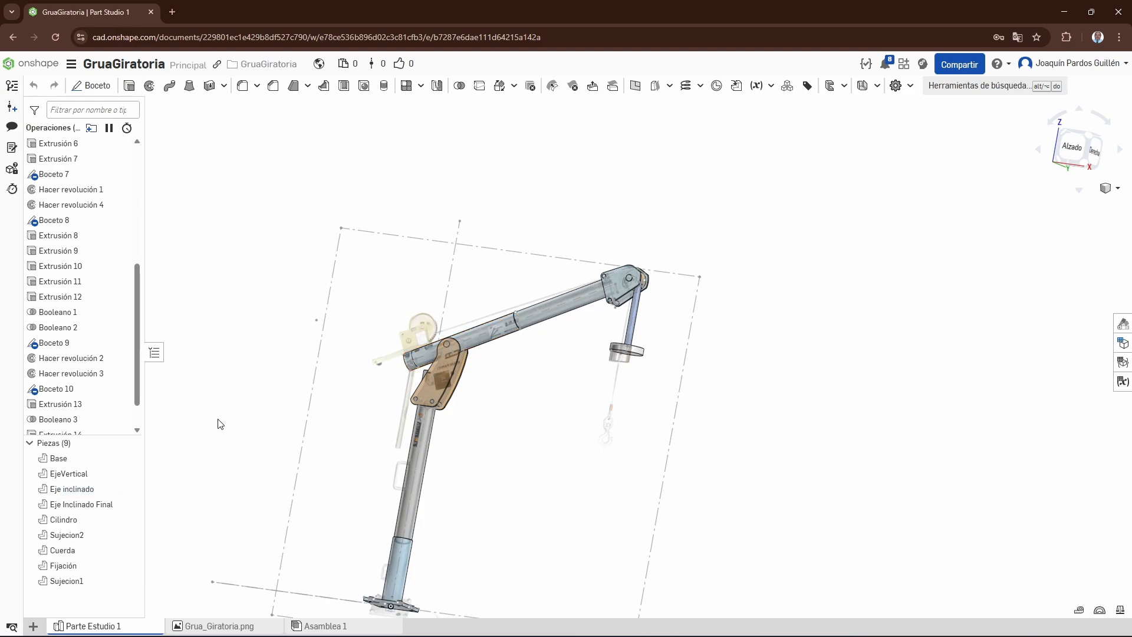
mouse_move(219, 424)
right_mouse_down()
mouse_move(207, 427)
mouse_move(222, 424)
right_mouse_up()
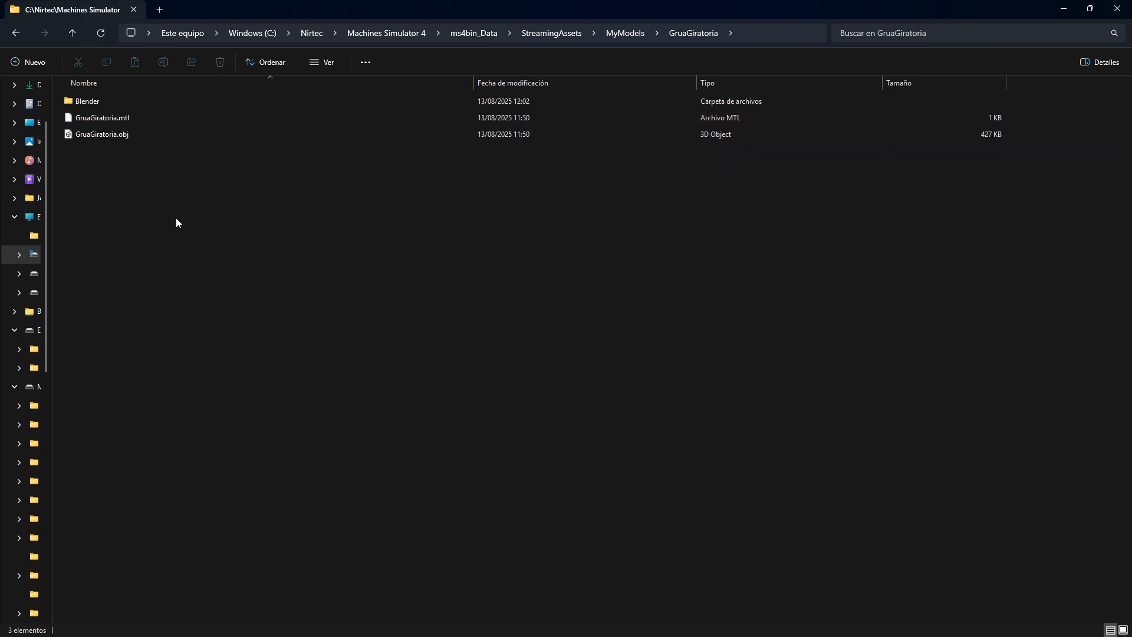
Step: Open GruaGiratoria.blend in Blender from the Blender subfolder of GruaGiratoria and look up its file import options
double_click(81, 105)
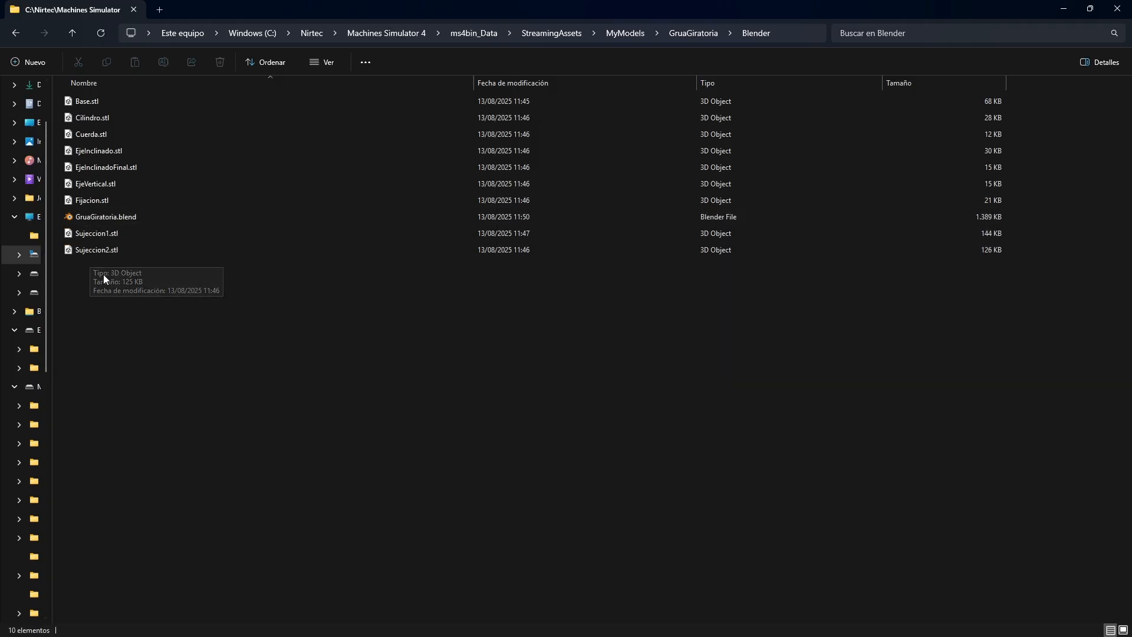
left_click(93, 216)
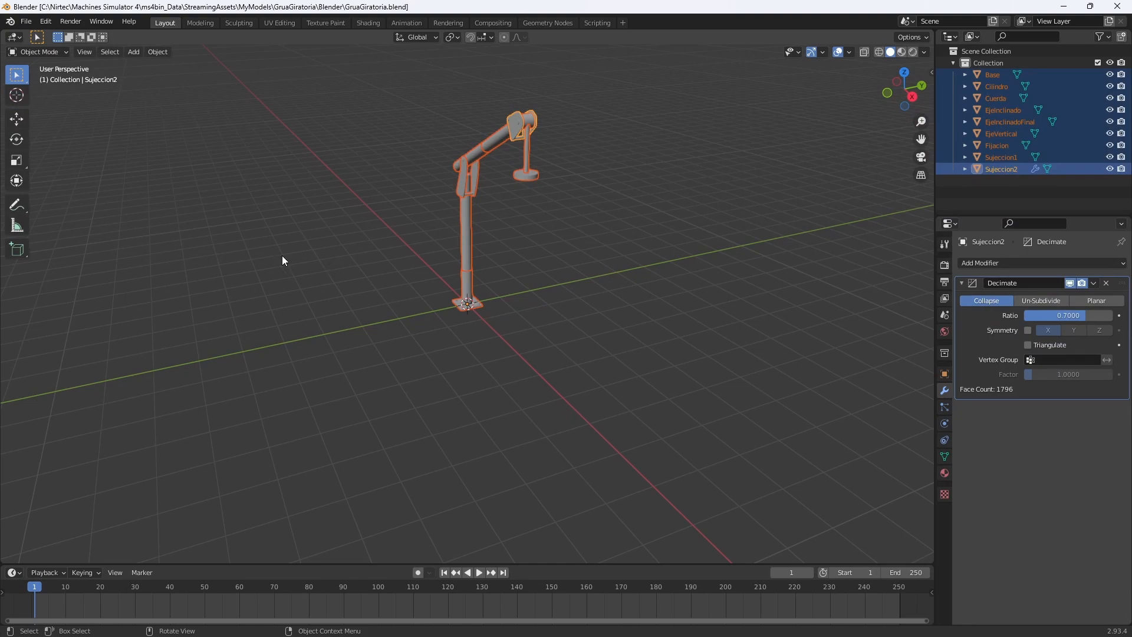
left_click(26, 21)
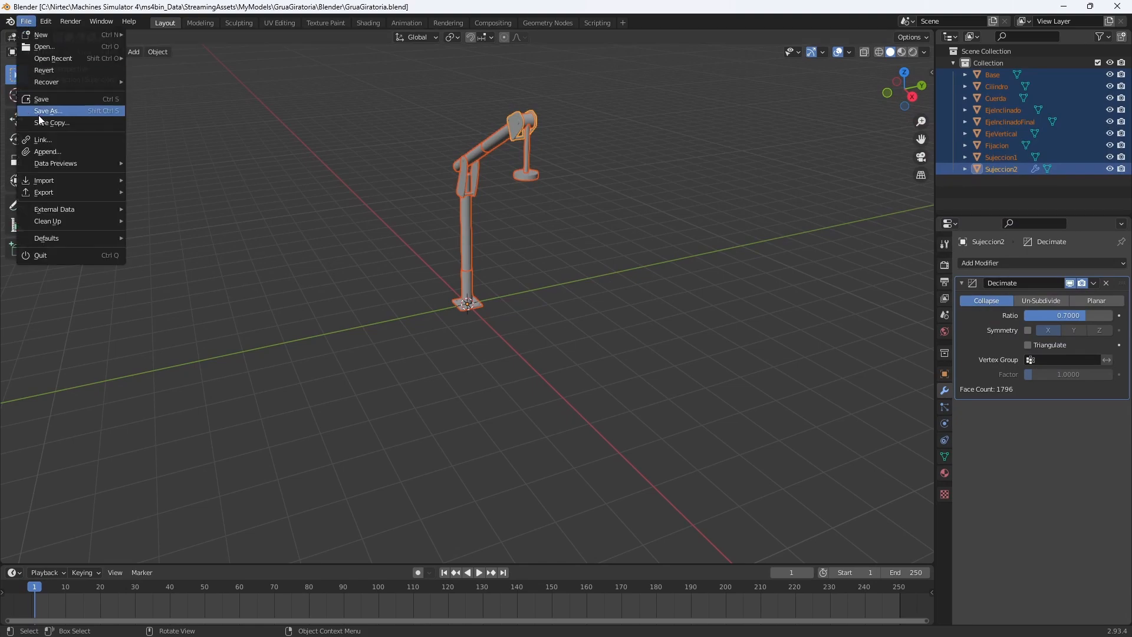
mouse_move(44, 182)
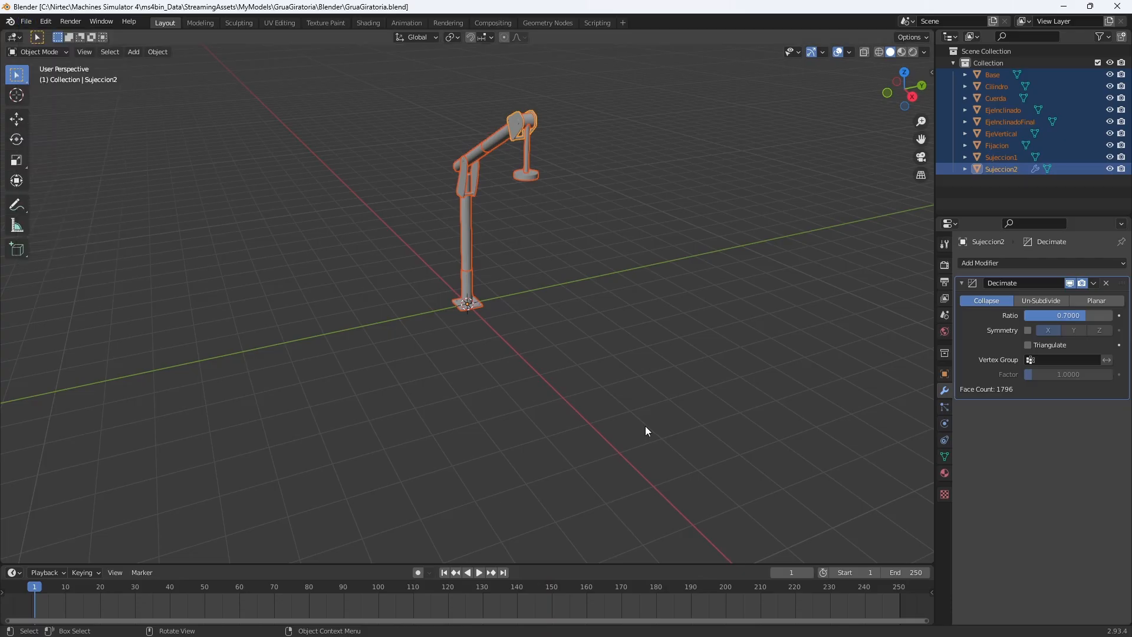
Step: Select all the crane parts in the Blender scene and examine the Wavefront (.obj) export option
left_click(642, 260)
left_click_drag(404, 78, 584, 362)
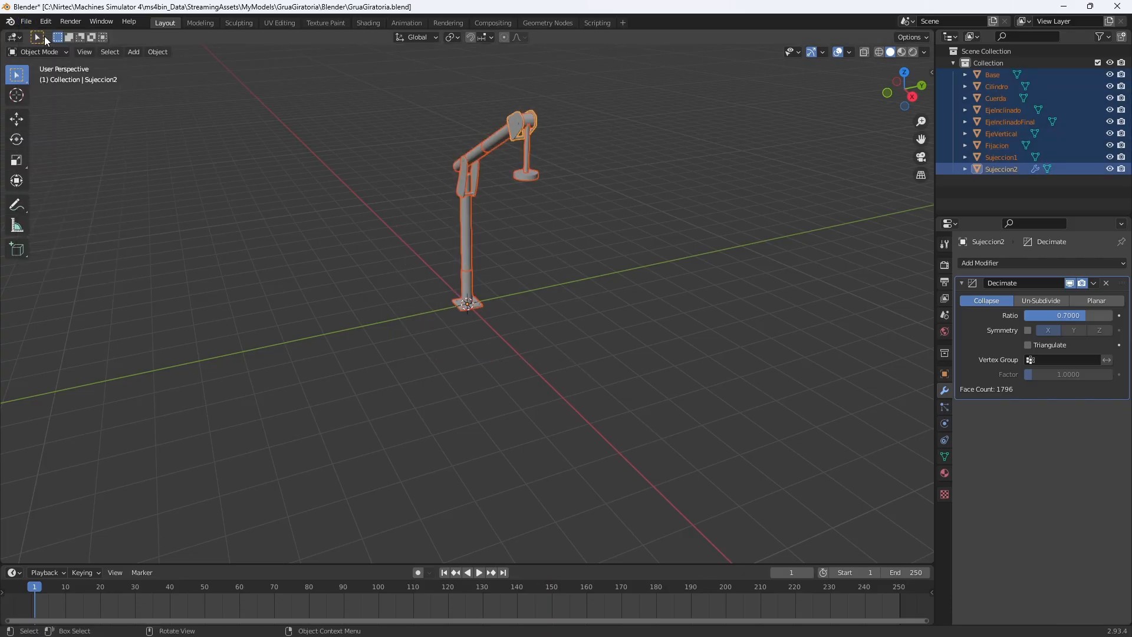
left_click(32, 22)
mouse_move(65, 210)
left_click(28, 22)
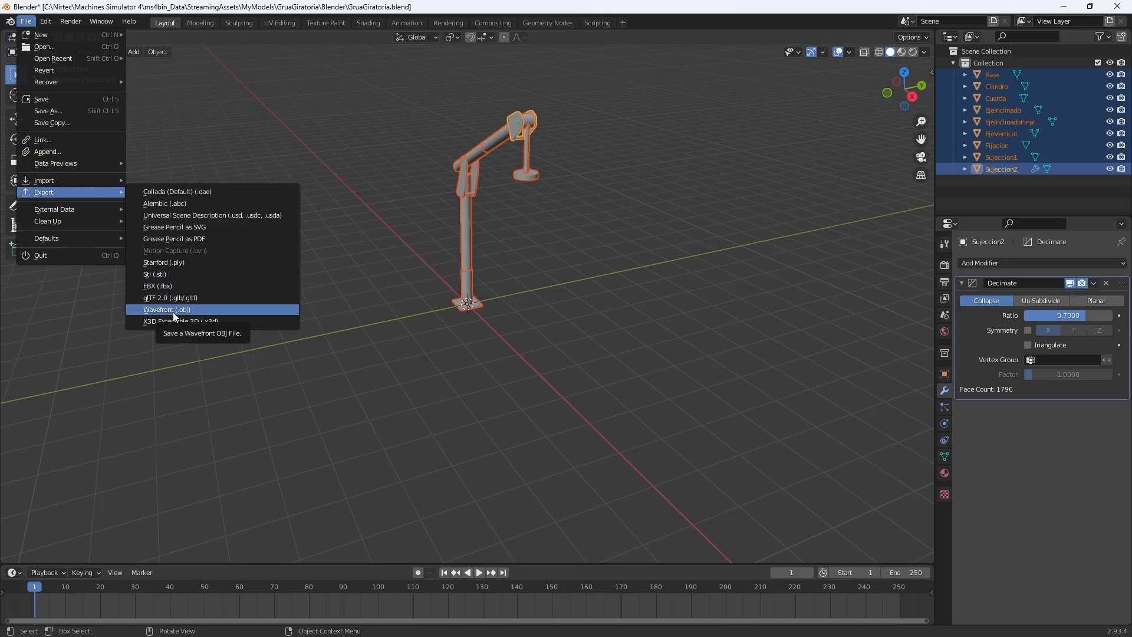
Step: Deselect the crane parts and close GruaGiratoria.blend without saving the changes
left_click(703, 316)
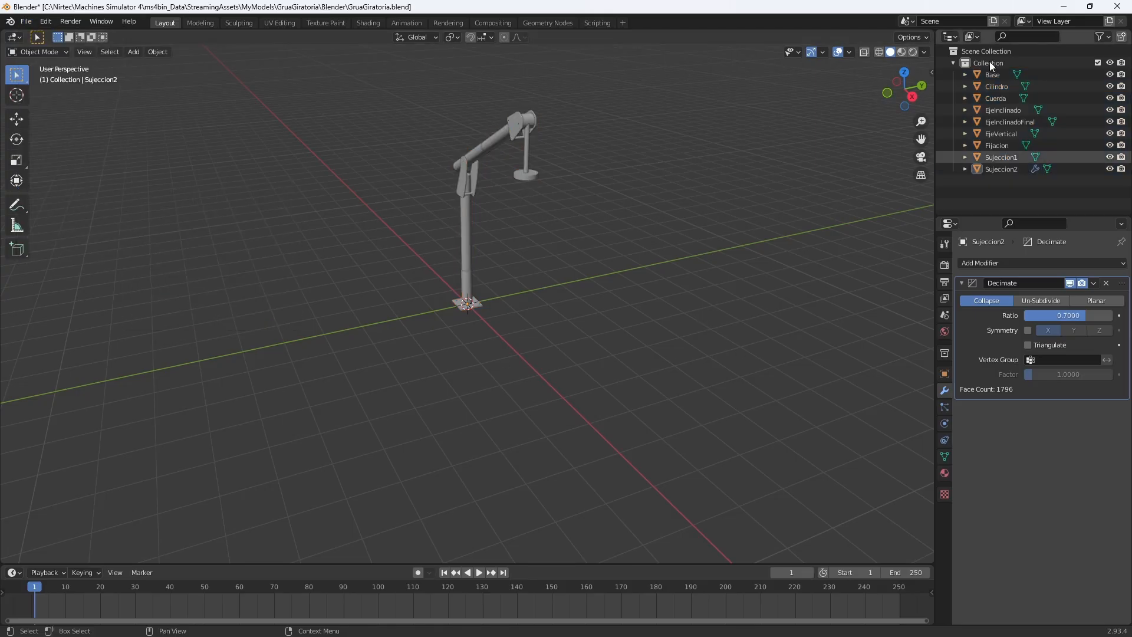
left_click(1117, 6)
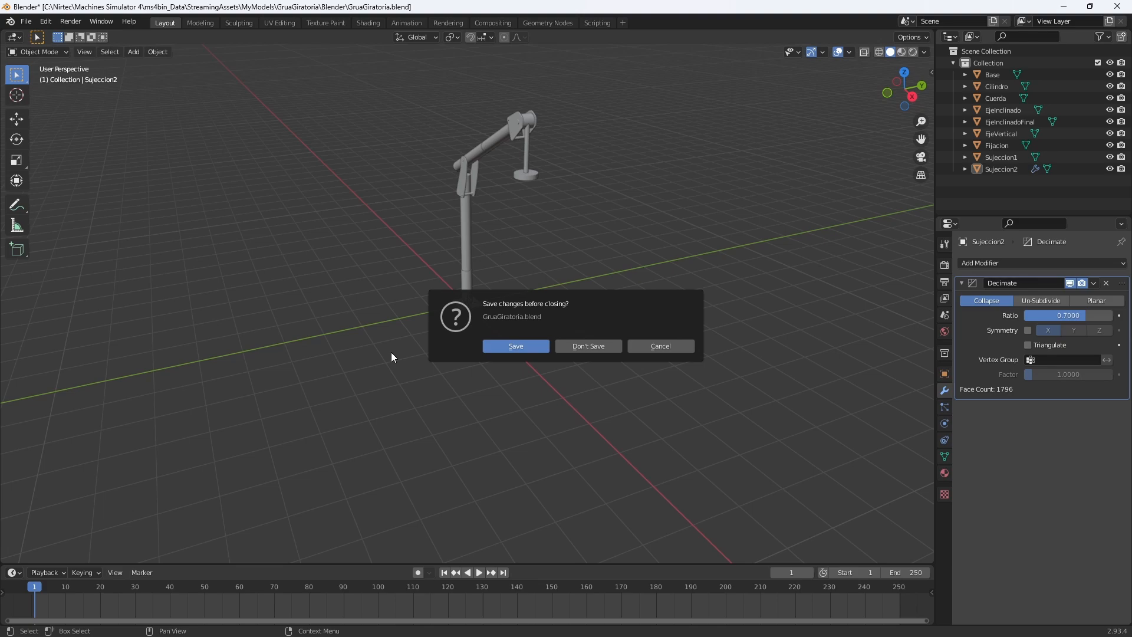
left_click(598, 350)
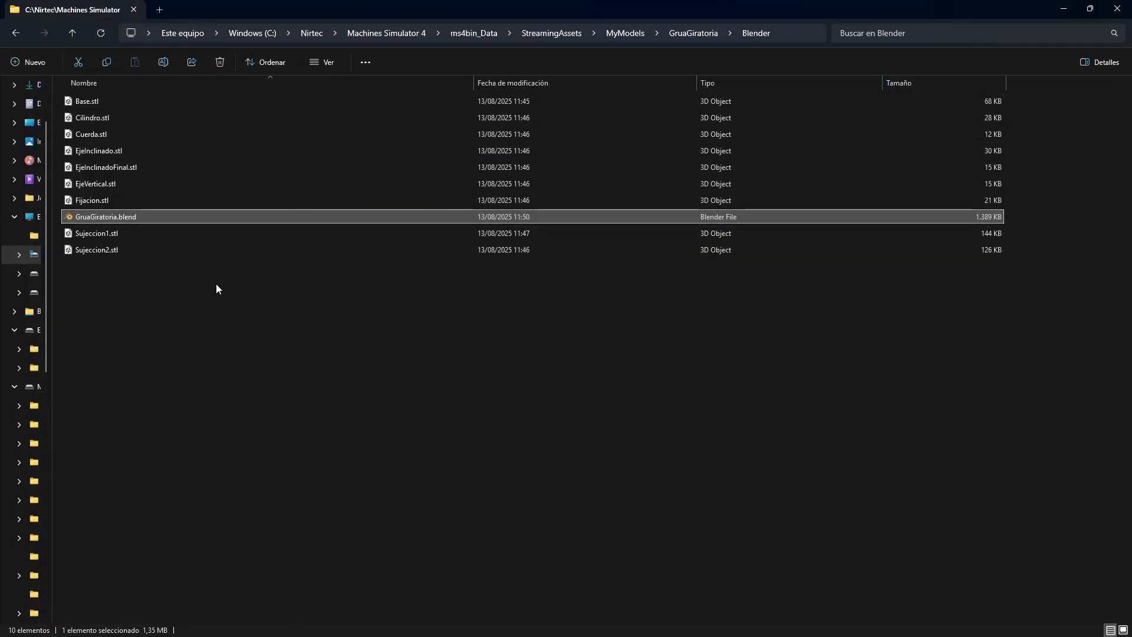
Step: Return to the GruaGiratoria folder and check the exported GruaGiratoria.obj and GruaGiratoria.mtl files
left_click(683, 33)
left_click(107, 133)
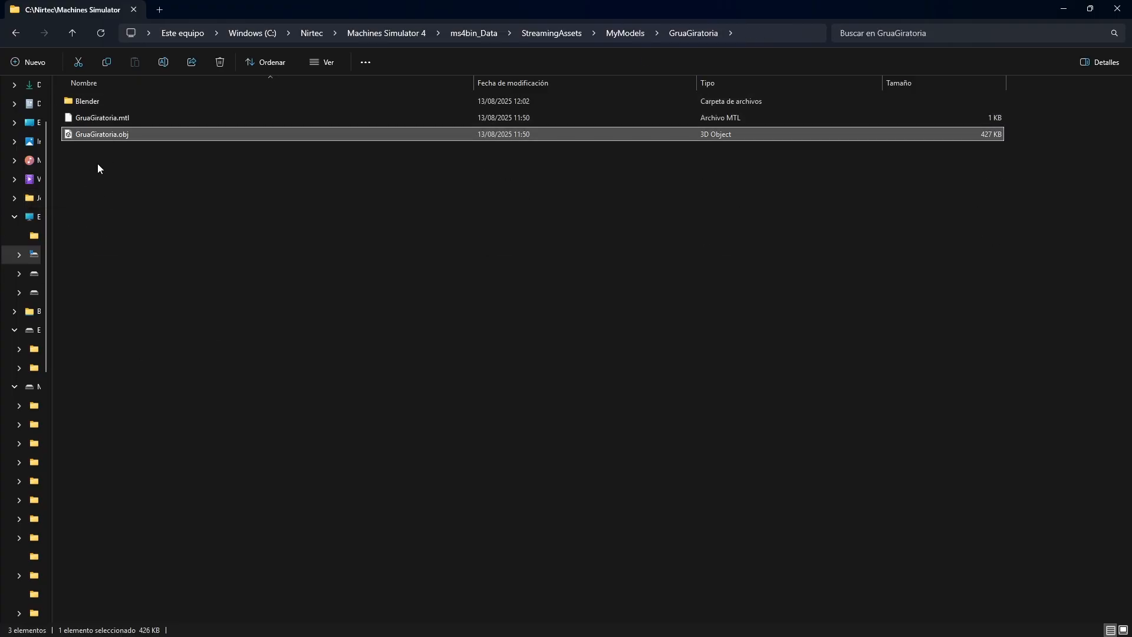
left_click(124, 121)
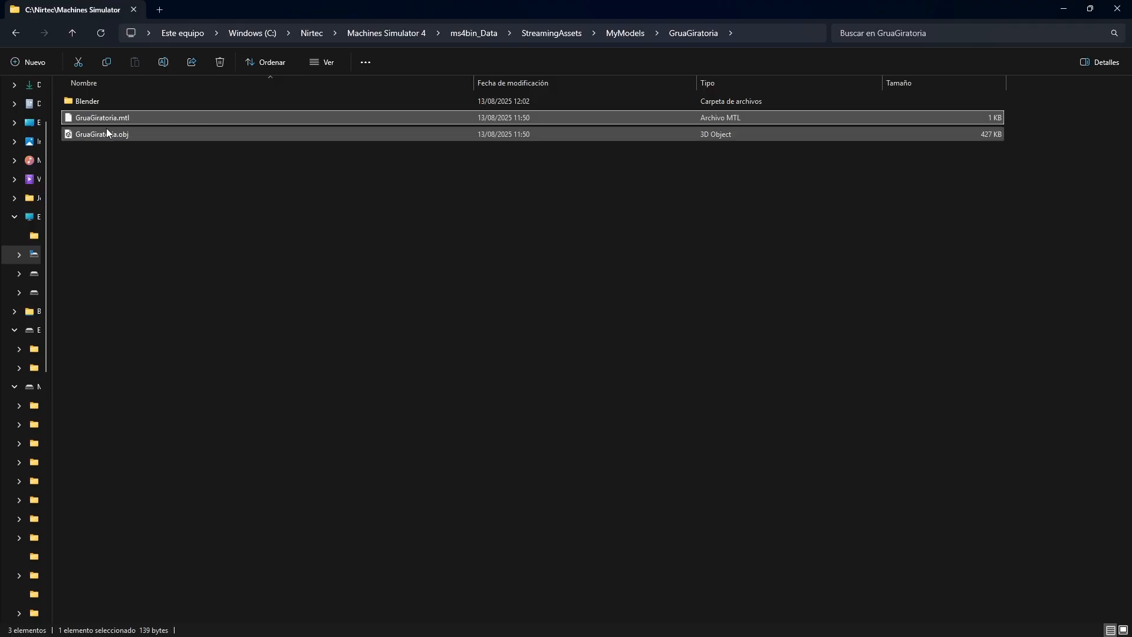
left_click(109, 137)
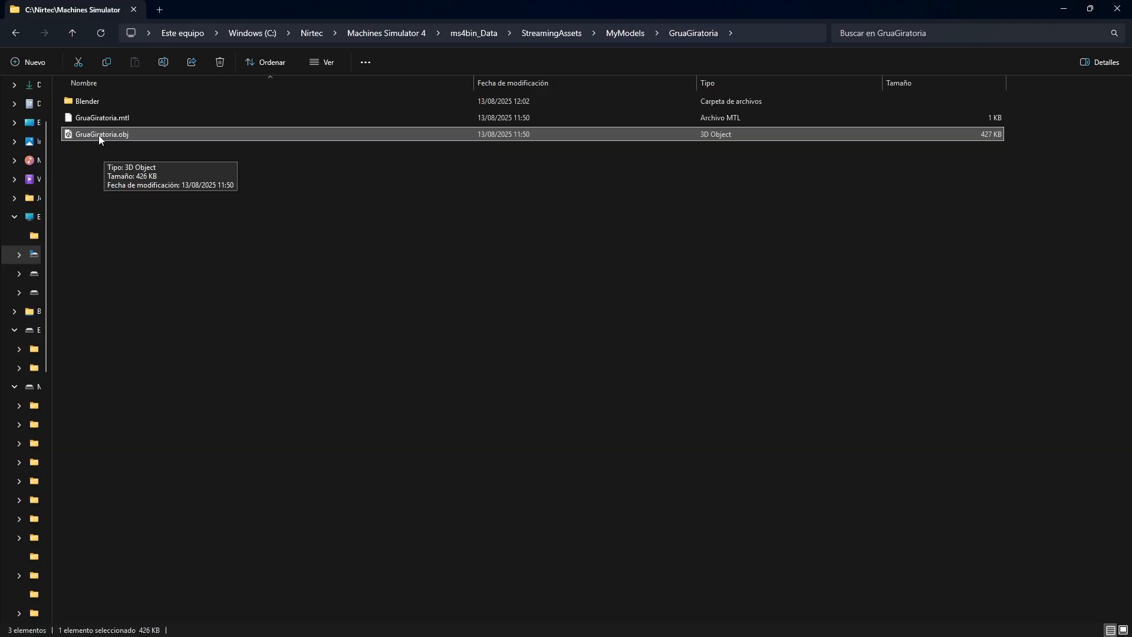
Step: Open GruaGiratoria.obj in Visor 3D, examine the exported crane from several angles and close the viewer
double_click(98, 136)
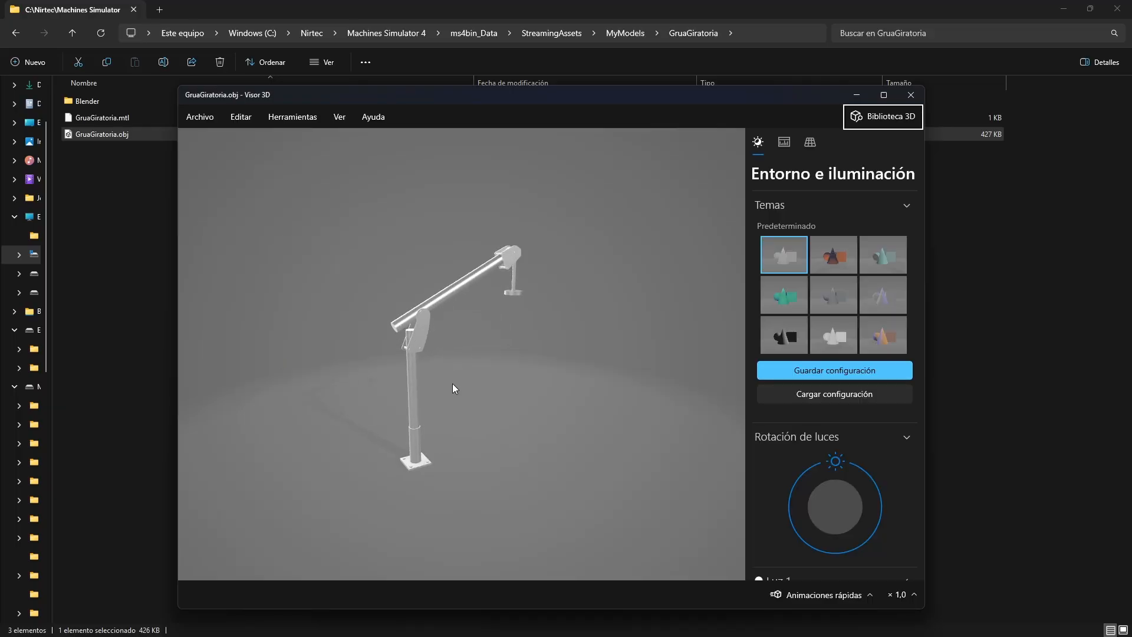
left_click_drag(453, 388, 407, 397)
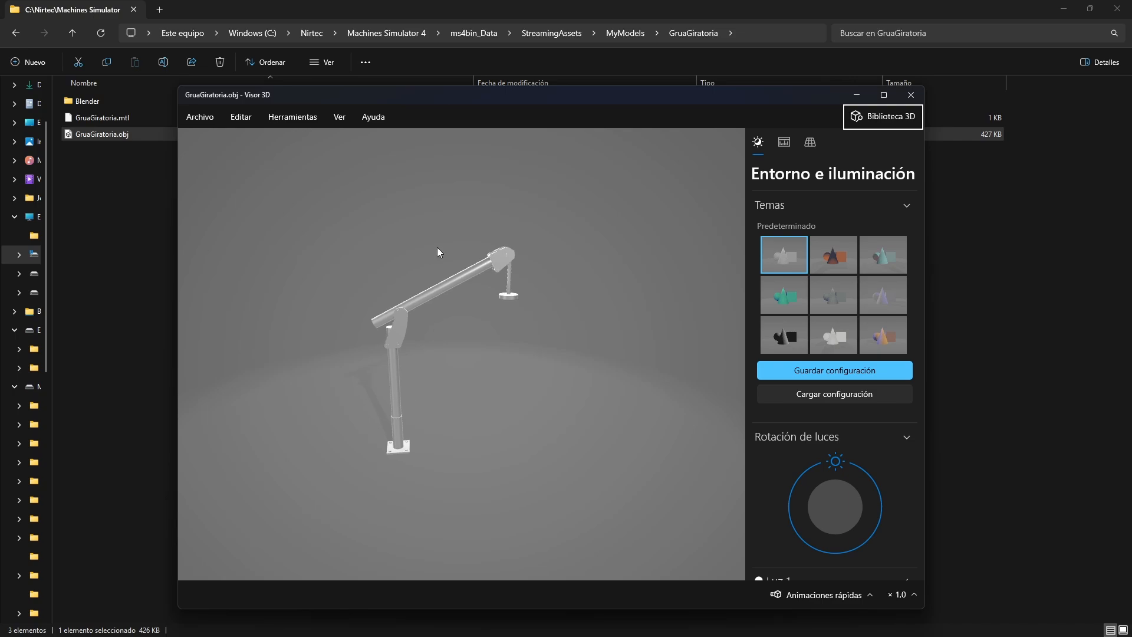
scroll(437, 271, "up", 3)
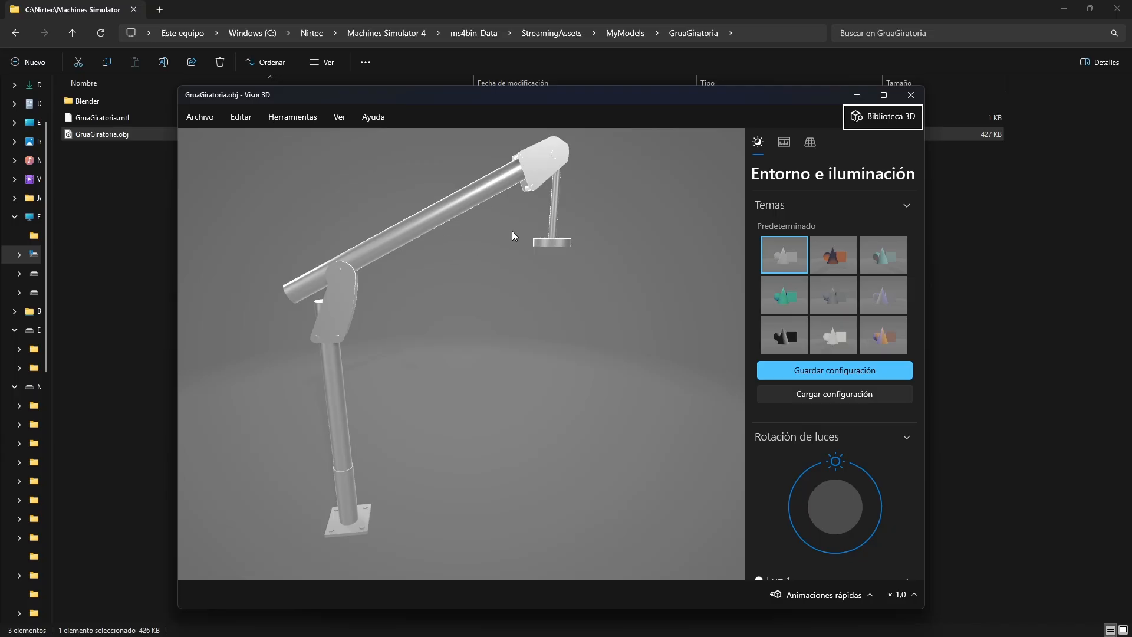
mouse_move(494, 257)
left_mouse_down()
mouse_move(503, 274)
mouse_move(535, 263)
mouse_move(528, 302)
mouse_move(448, 286)
mouse_move(484, 268)
left_mouse_up()
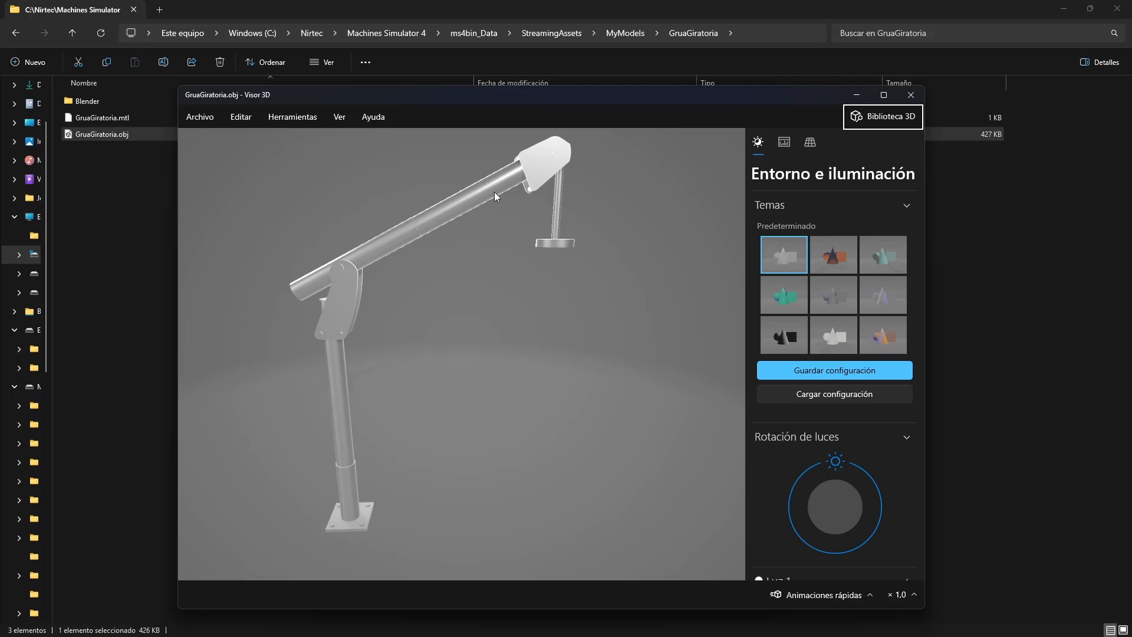
scroll(415, 235, "up", 3)
scroll(408, 223, "down", 2)
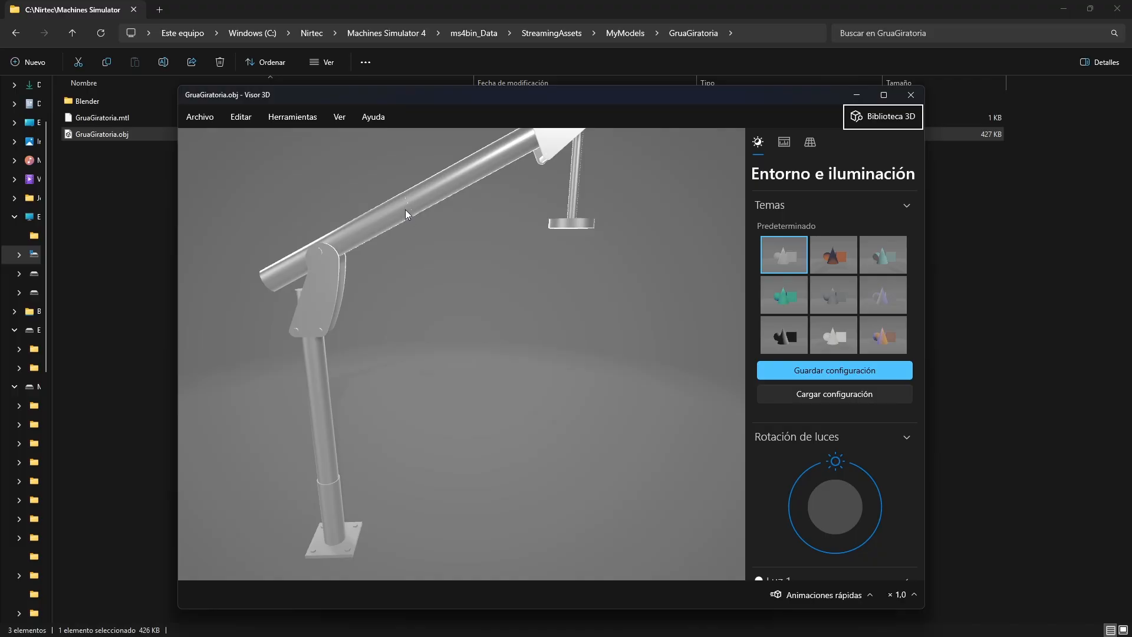
scroll(528, 223, "down", 2)
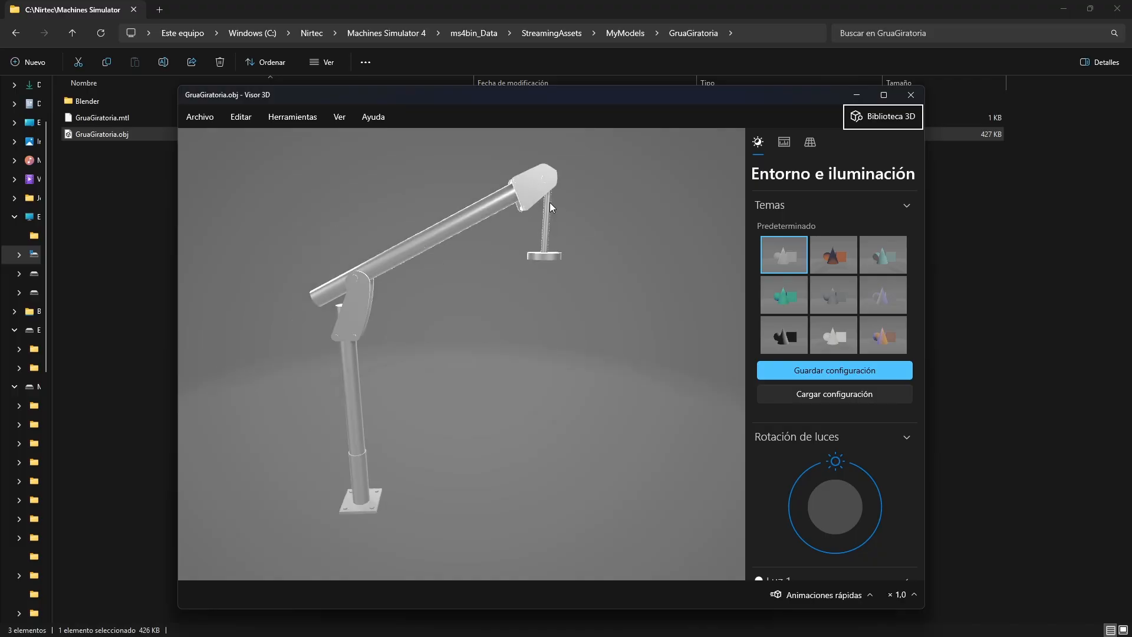
left_click_drag(554, 207, 527, 187)
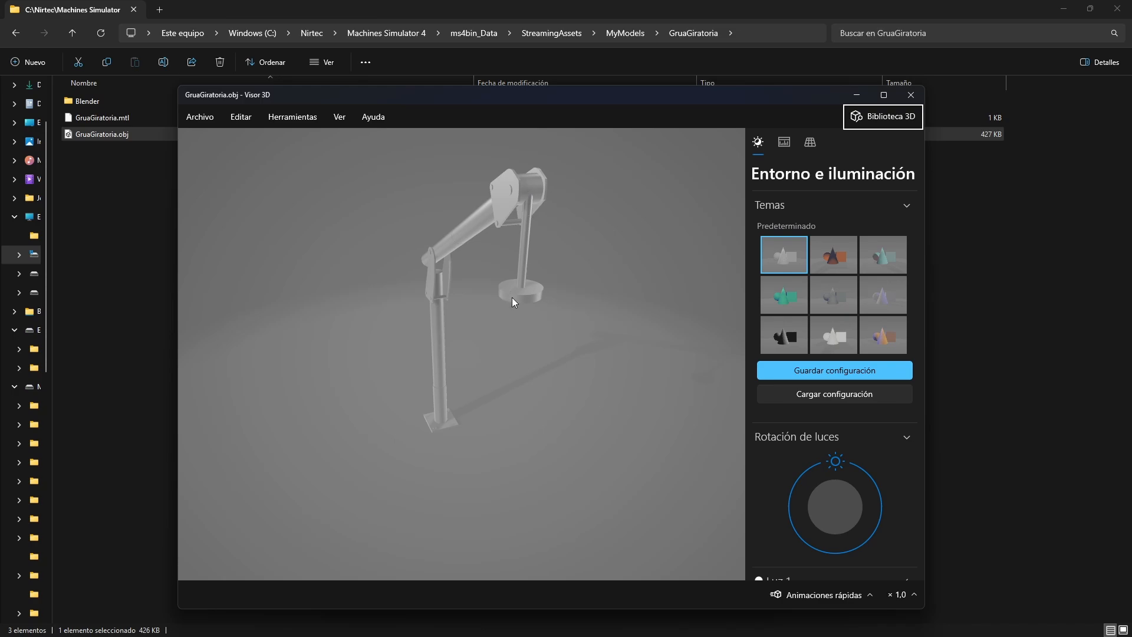
left_click_drag(452, 371, 503, 356)
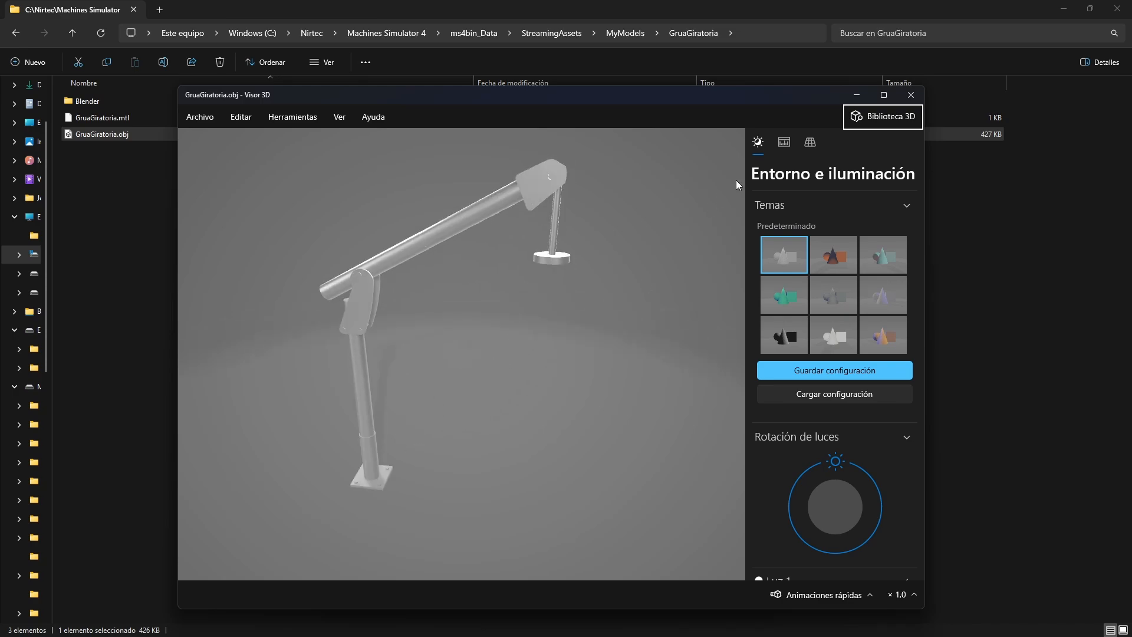
left_click(910, 95)
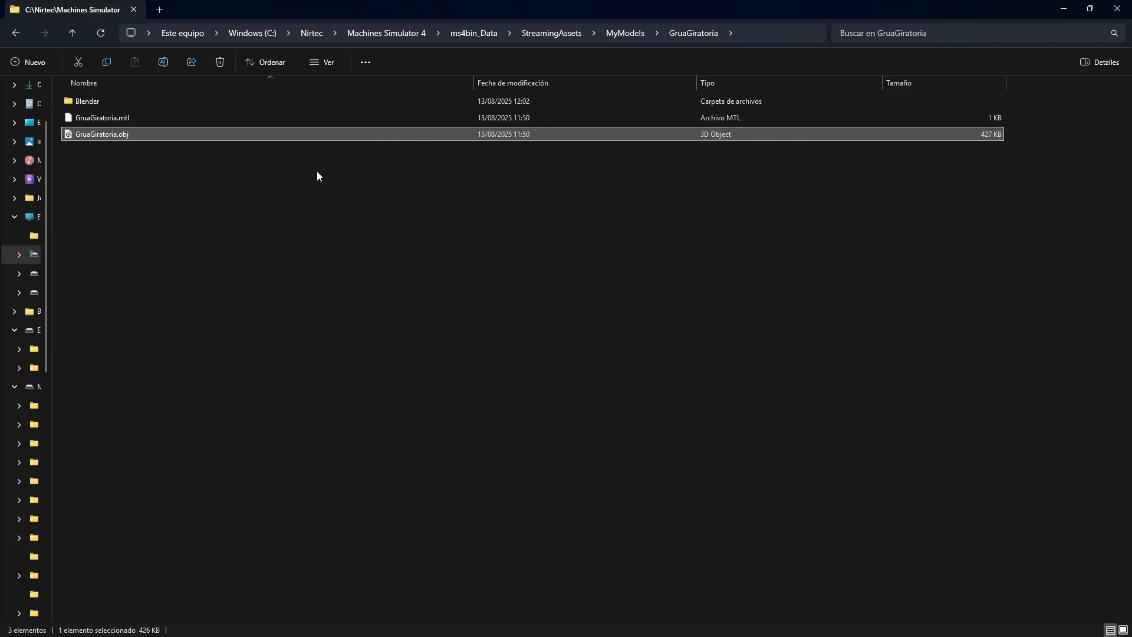
Step: Switch back to the GruaGiratoria Part Studio in Onshape and select the Base part
left_click(1063, 9)
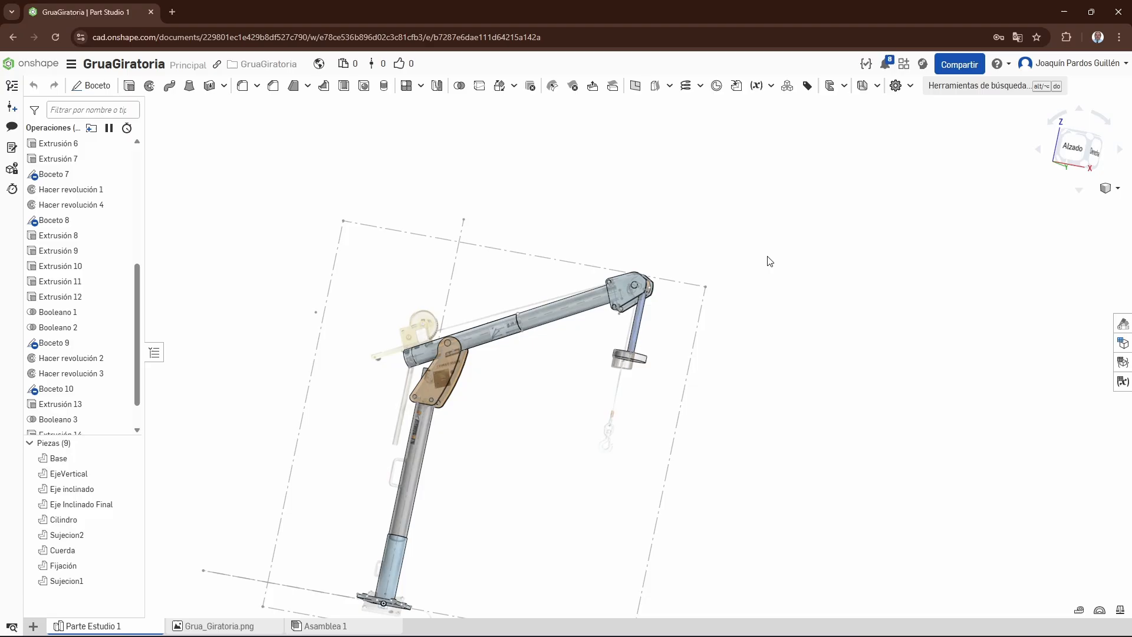
right_click_drag(911, 465, 944, 447)
left_click(57, 463)
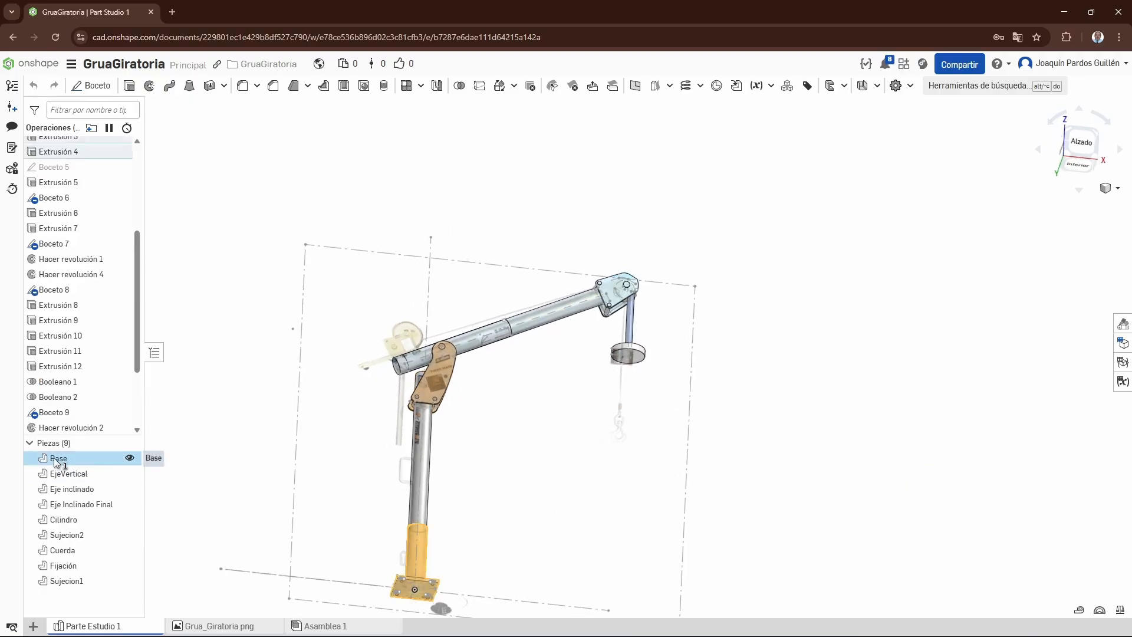
Step: Open the export settings for the Eje Inclinado Final part, review the STL format and the file name prefix, and cancel the export
left_click(227, 468)
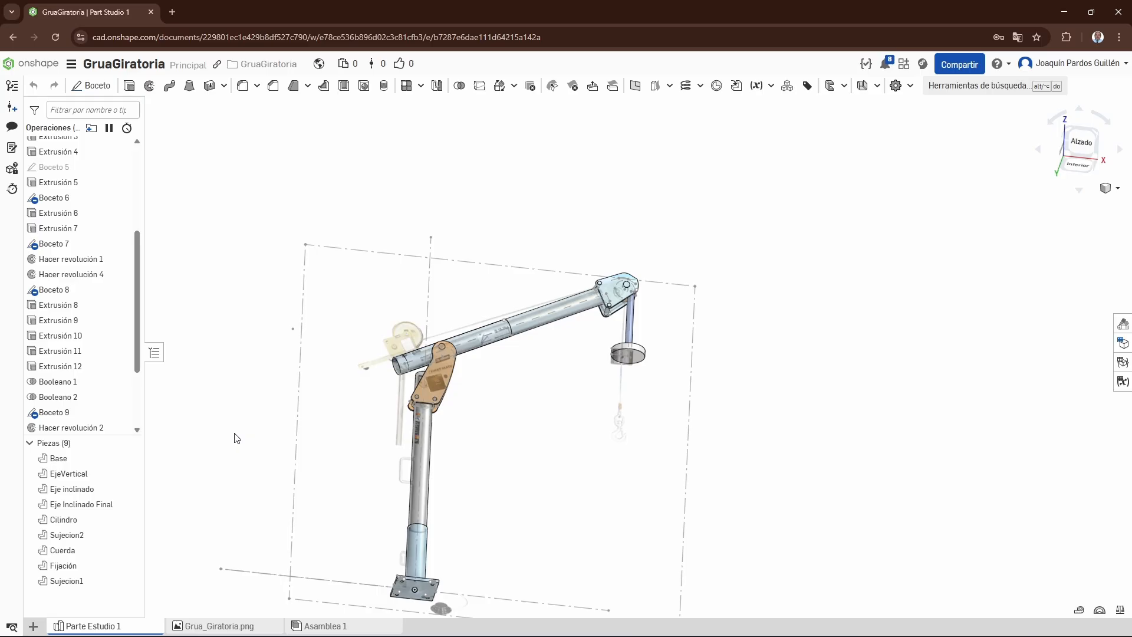
left_click(56, 460)
left_click(214, 470)
left_click(70, 504)
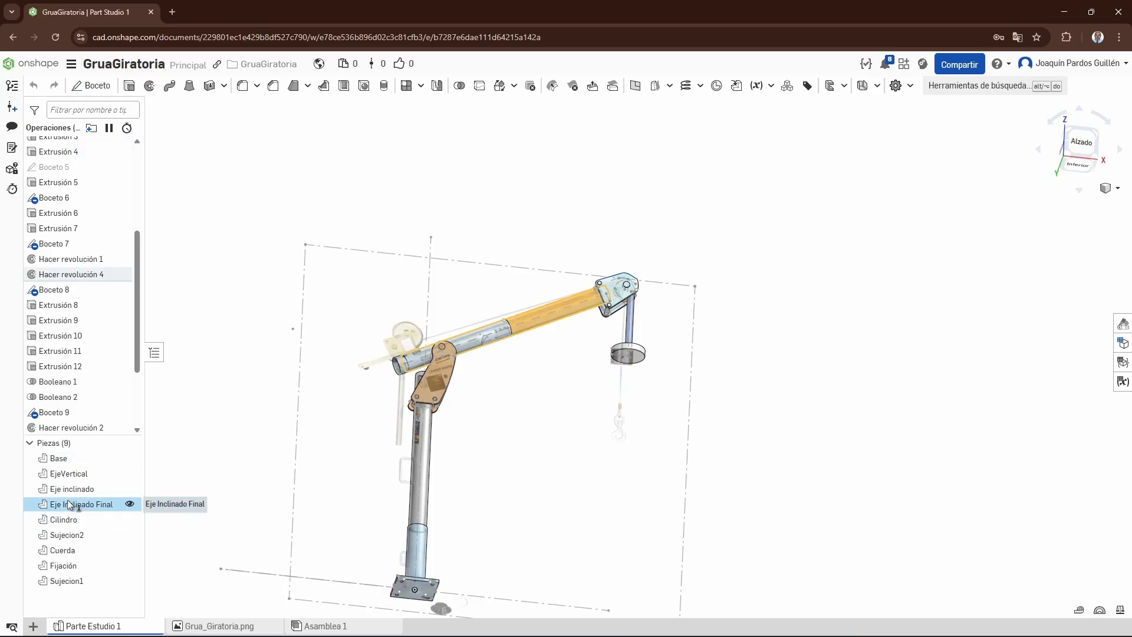
right_click(72, 510)
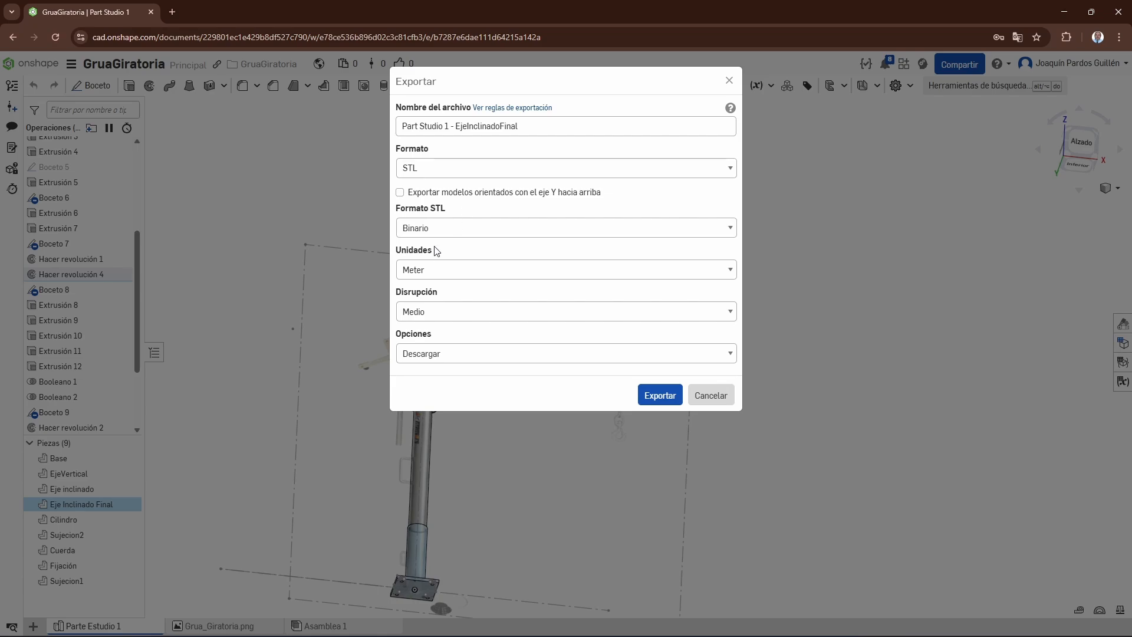
left_click(731, 170)
left_click(733, 169)
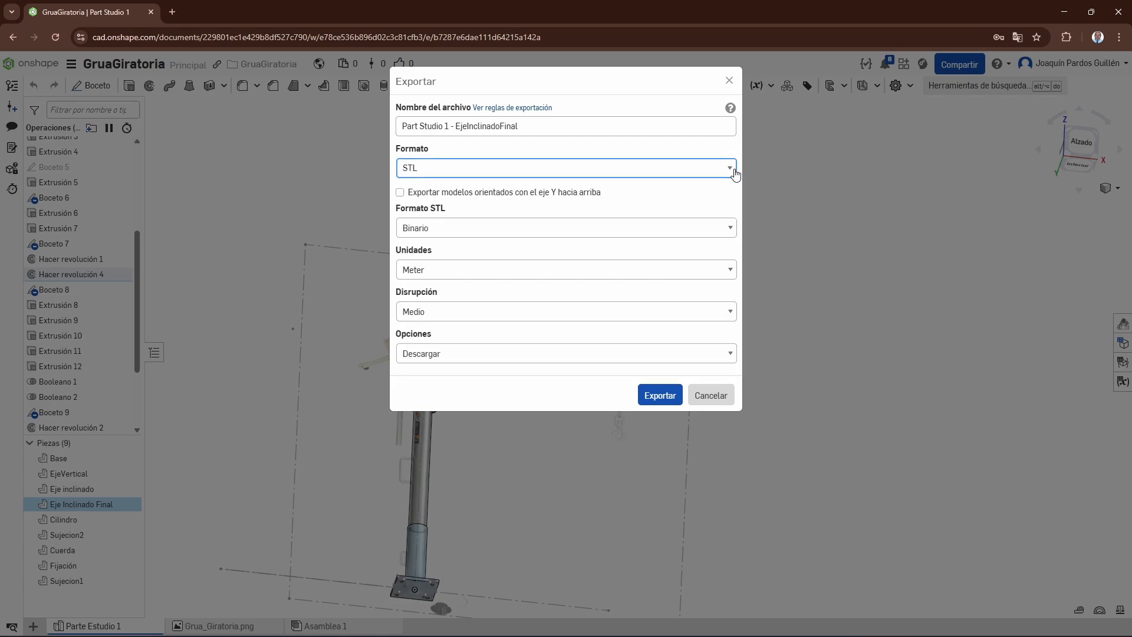
left_click_drag(458, 128, 319, 122)
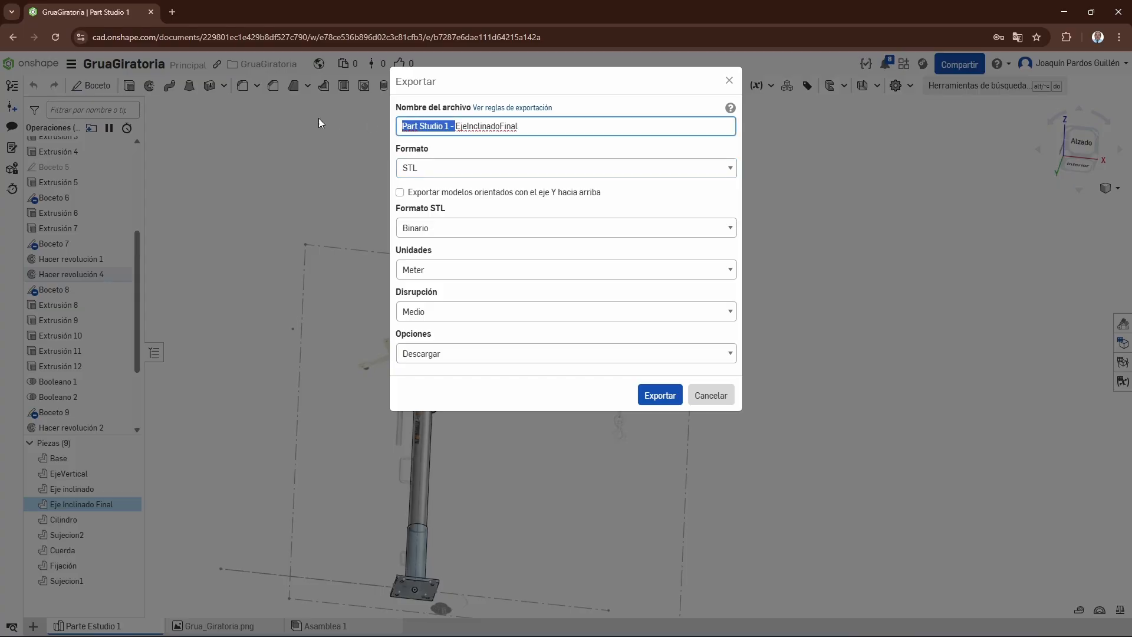
left_click(712, 395)
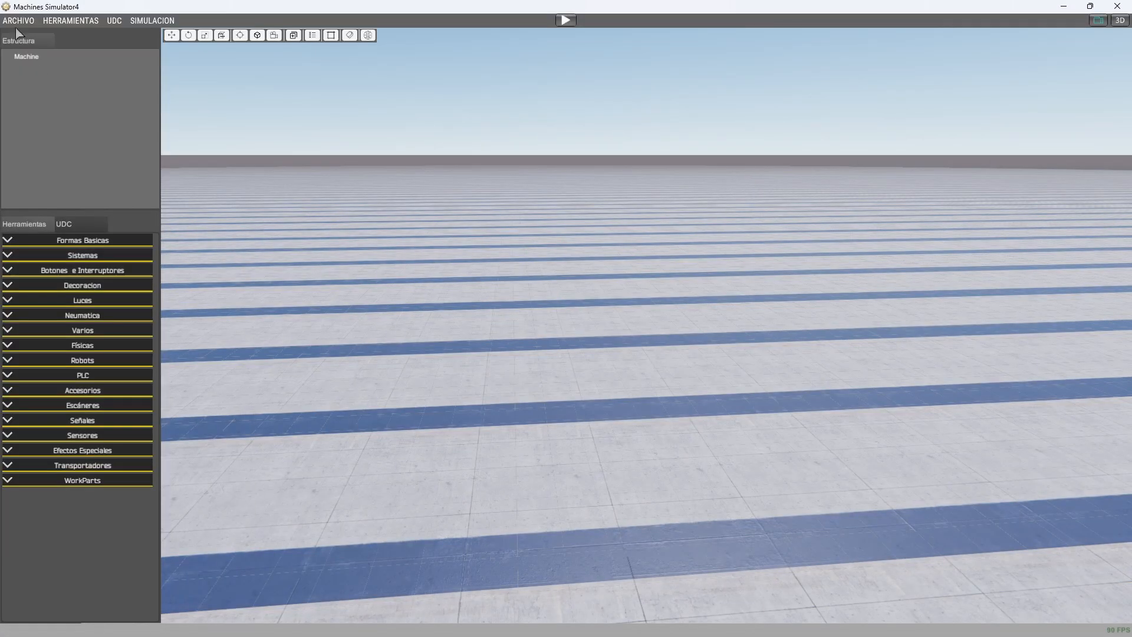
Step: In Machines Simulator, set the machine's SkyBox to None and its Floor to NoVisible, and check the background colour settings
left_click(25, 55)
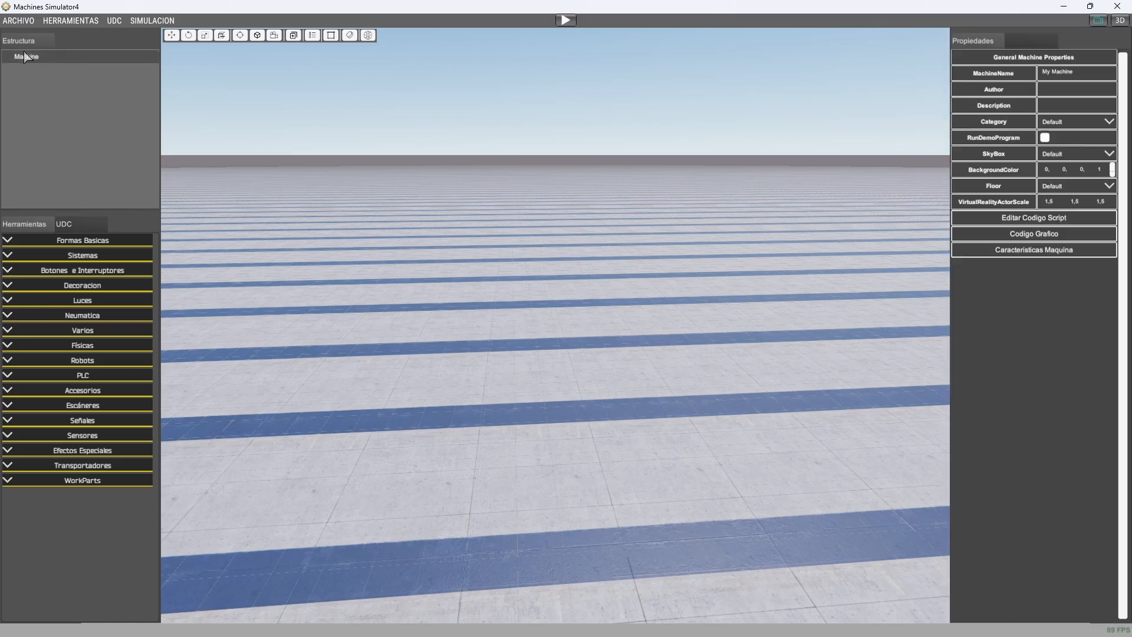
left_click(1086, 155)
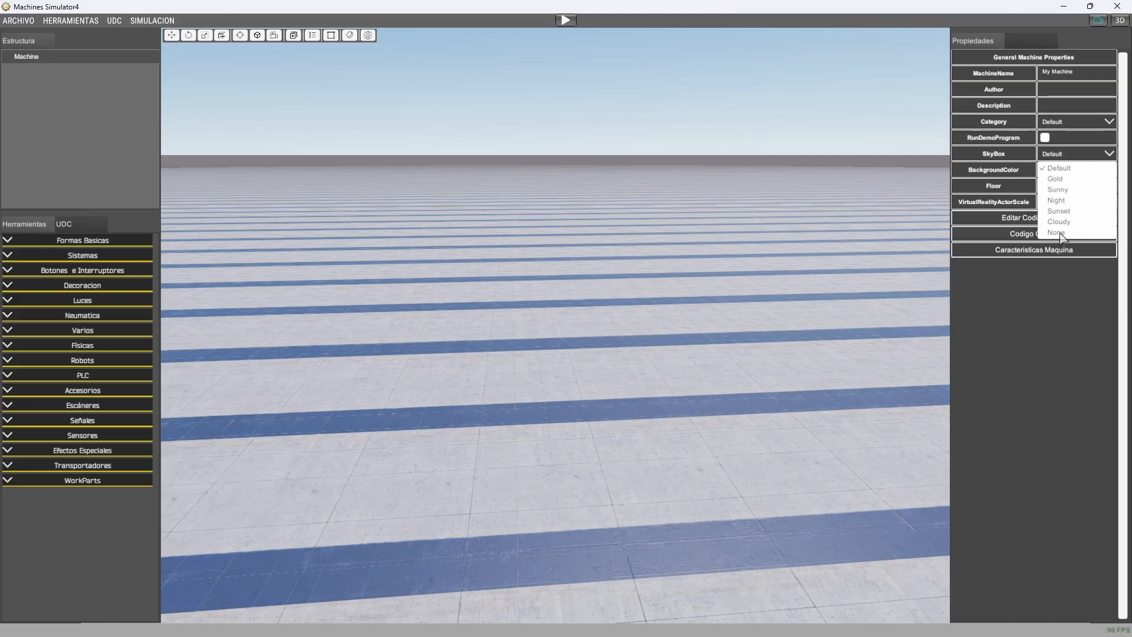
left_click(1058, 232)
left_click(1068, 187)
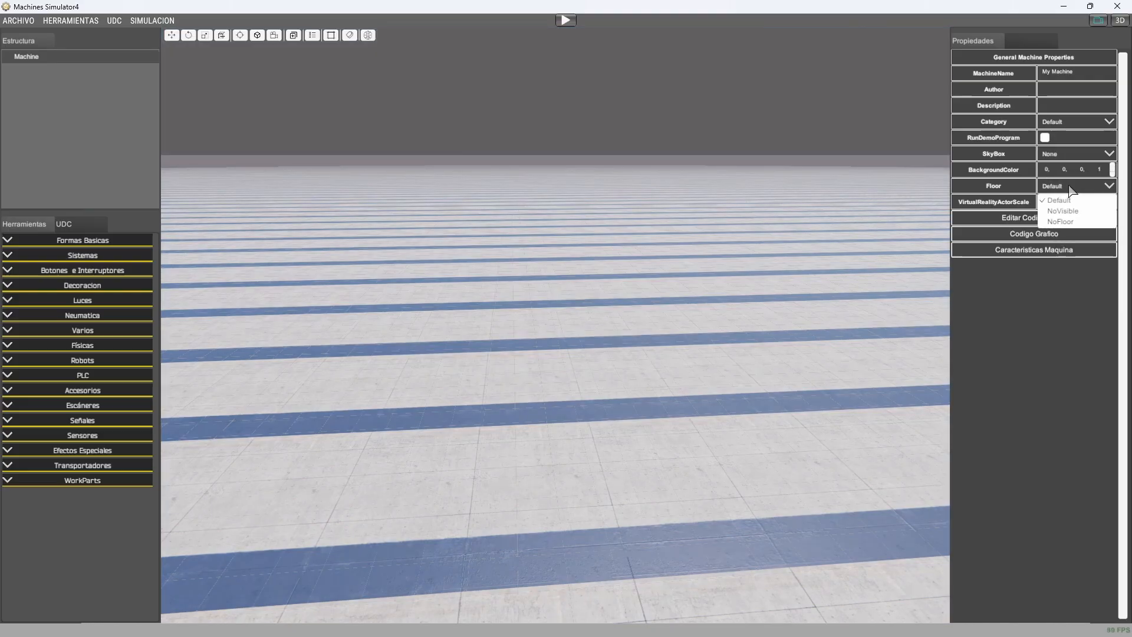
left_click(1062, 211)
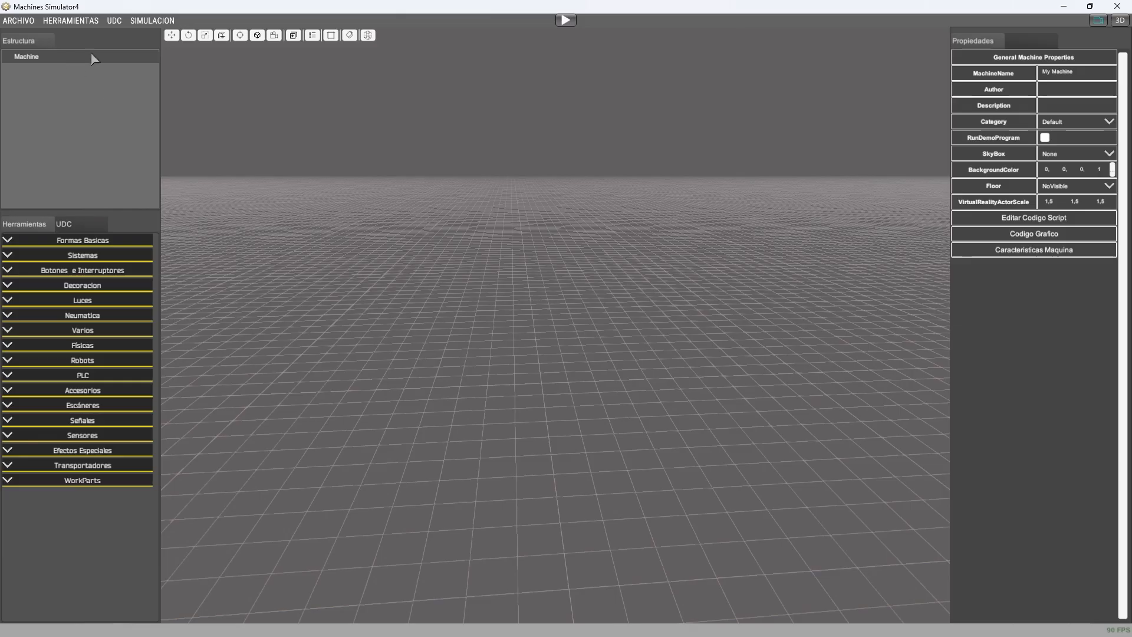
left_click(1113, 171)
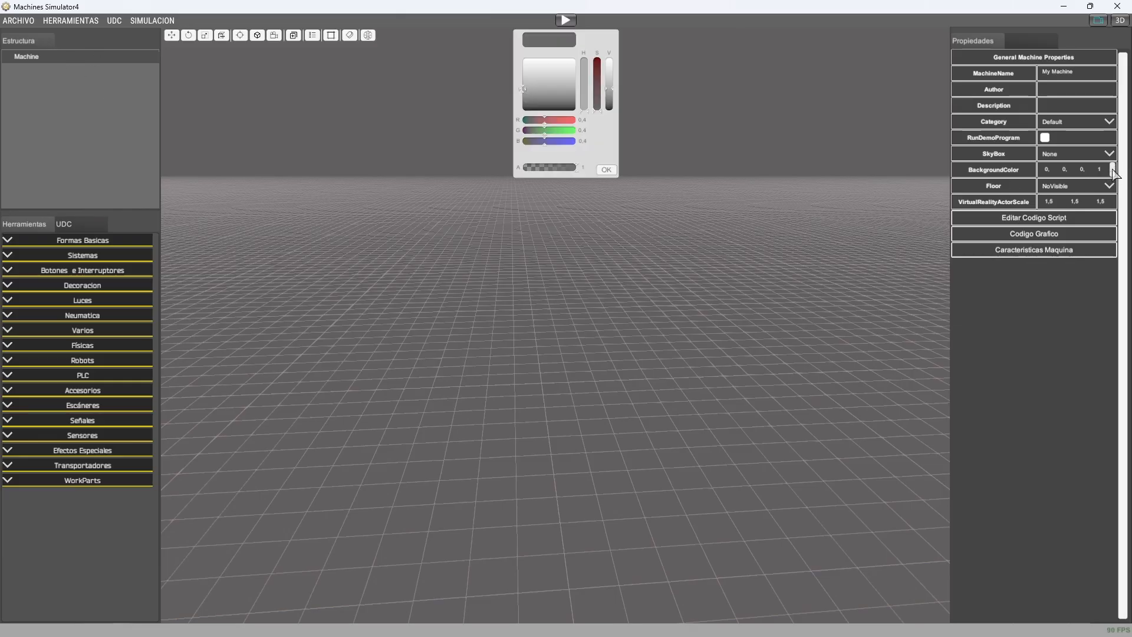
left_click(676, 326)
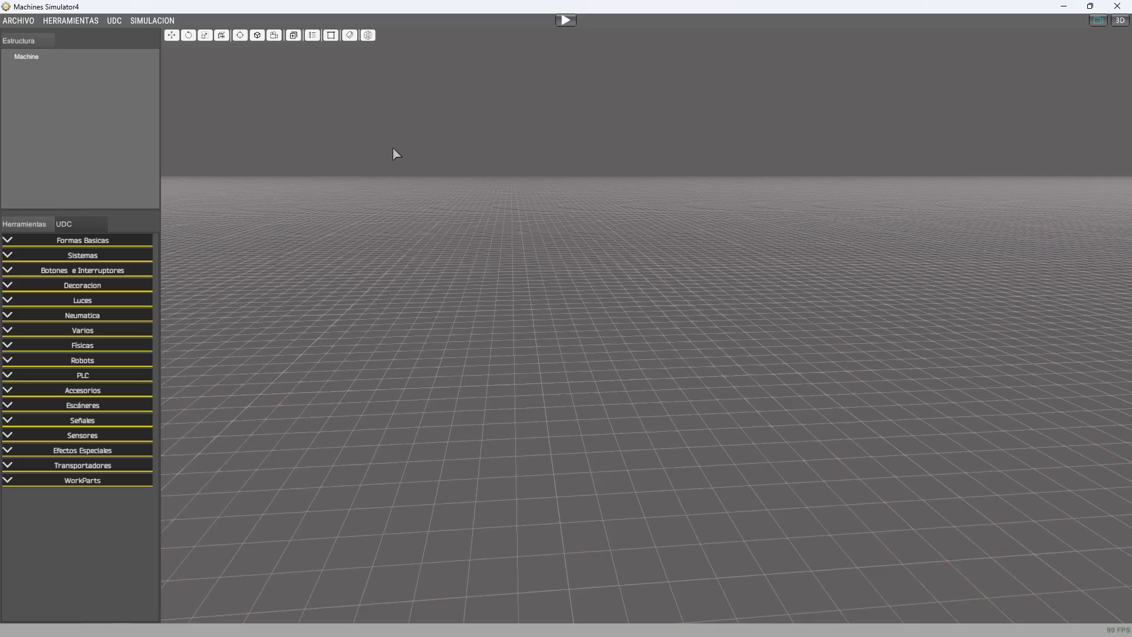
Step: Load the user-defined component GruaGiratoria.udc from the AprendizajeDeComponentes\Grua folder and deselect the loaded crane
left_click(112, 22)
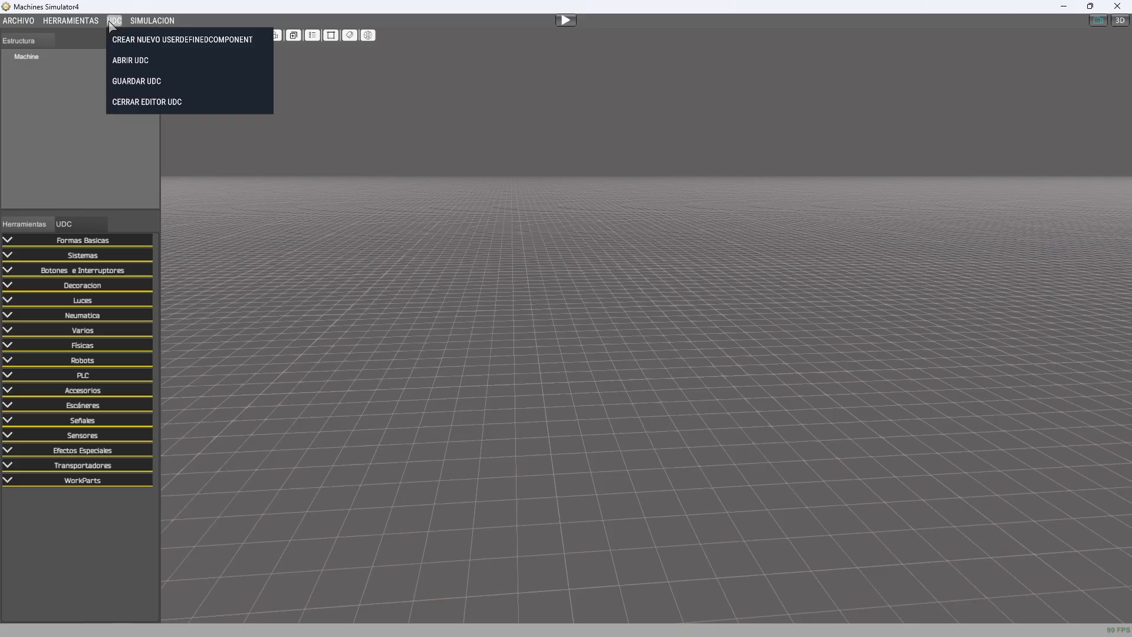
left_click(131, 60)
double_click(166, 155)
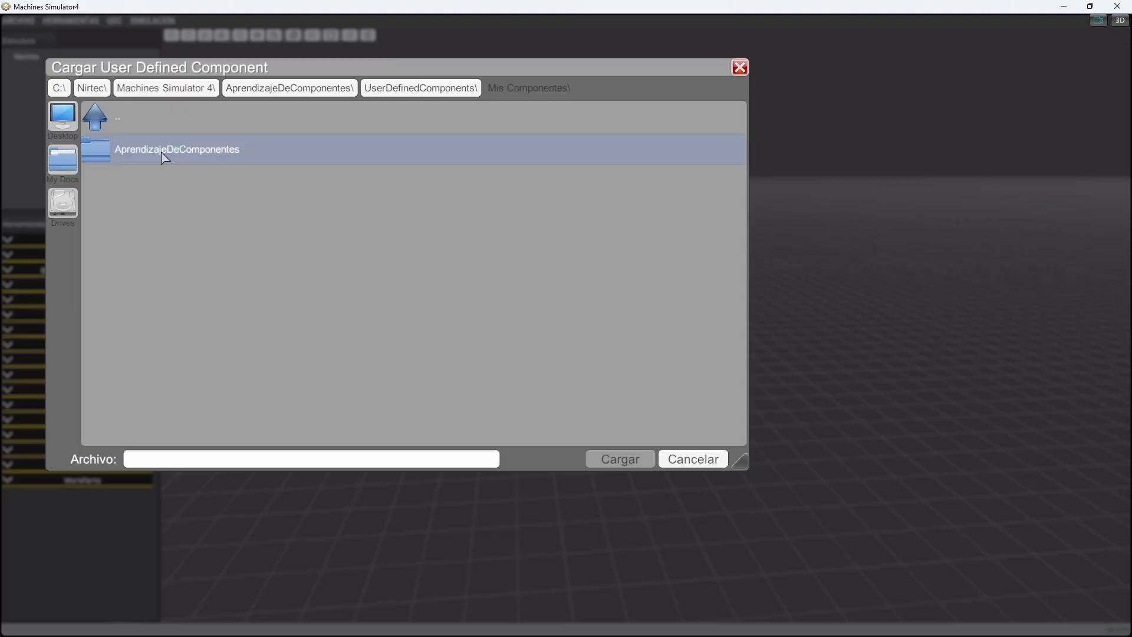
double_click(164, 155)
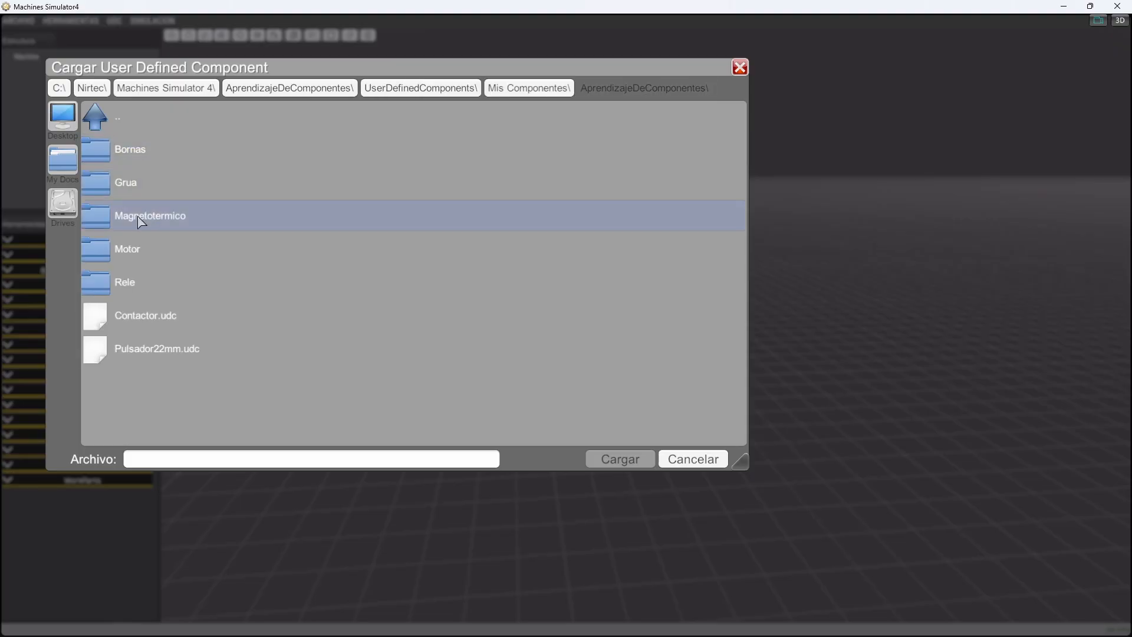
double_click(131, 189)
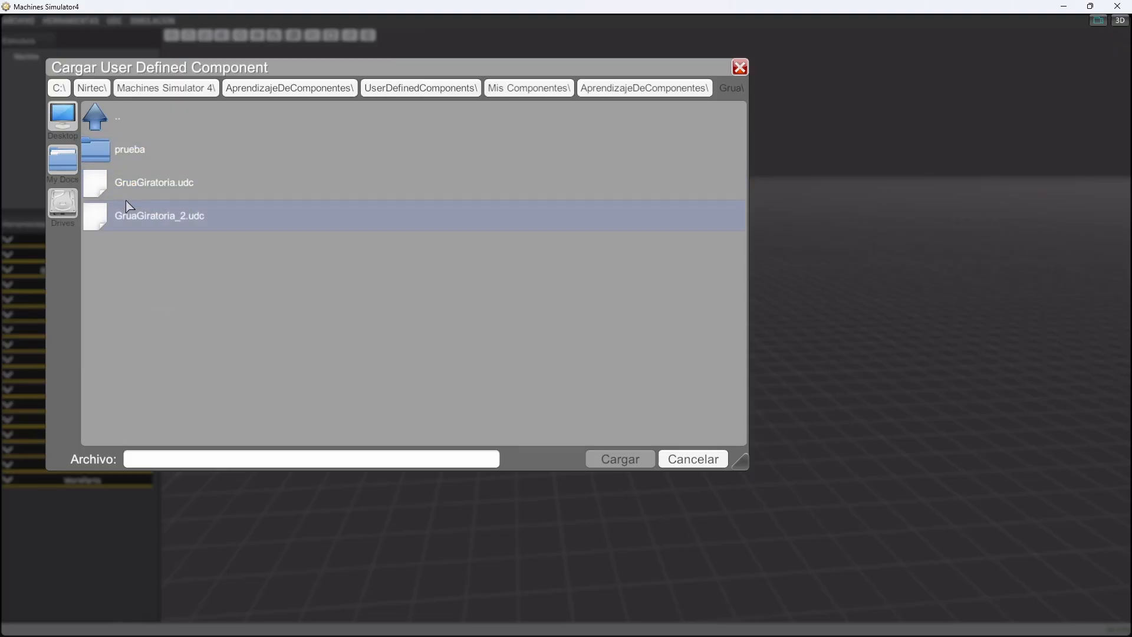
left_click(145, 187)
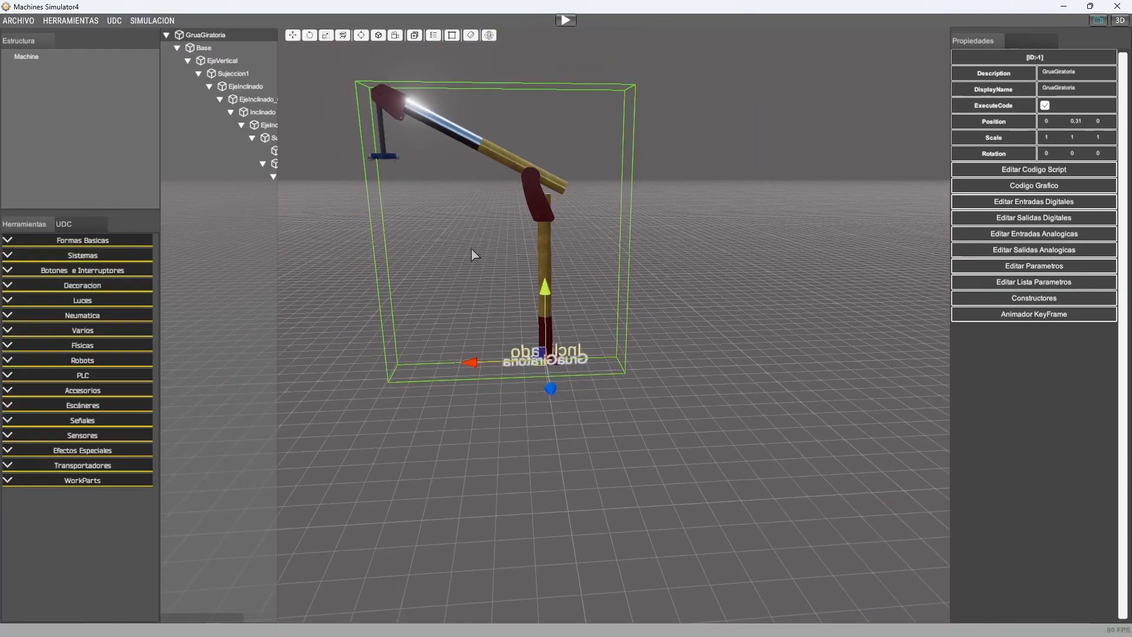
middle_click_drag(472, 249, 474, 270)
left_click(766, 385)
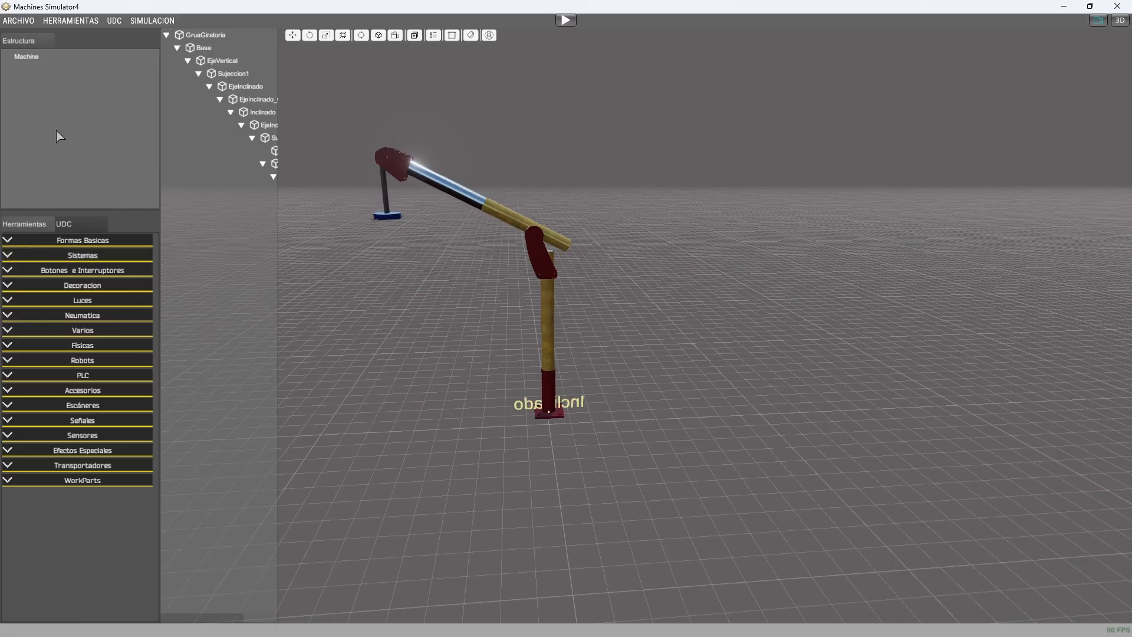
Step: Add a 3D Model basic shape to the machine, placed beside the loaded crane
left_click(30, 58)
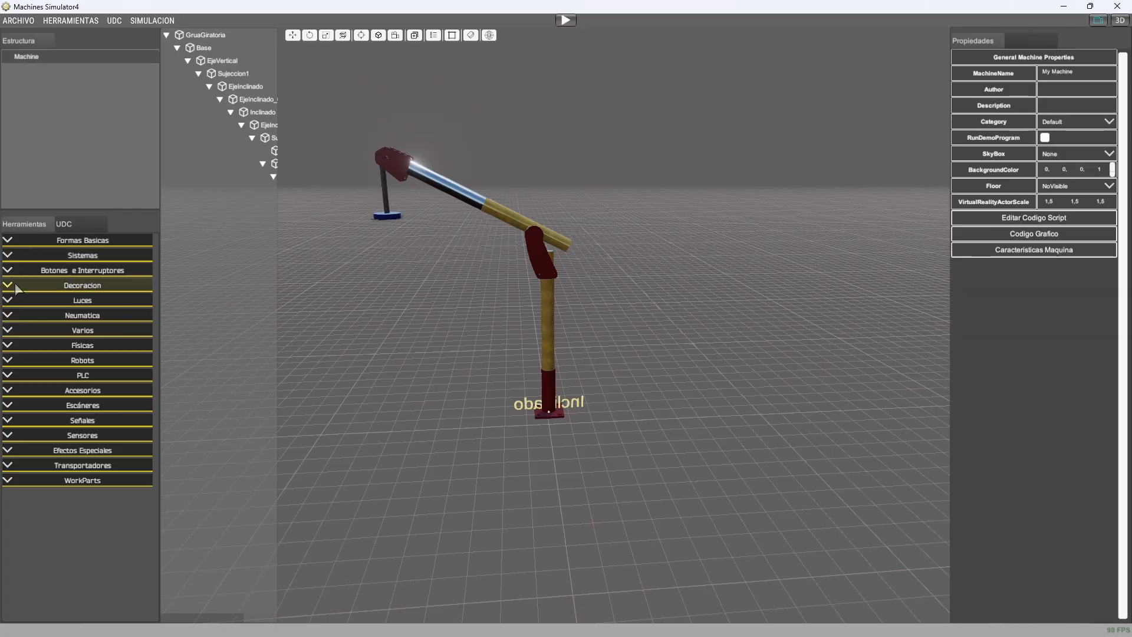
left_click(9, 244)
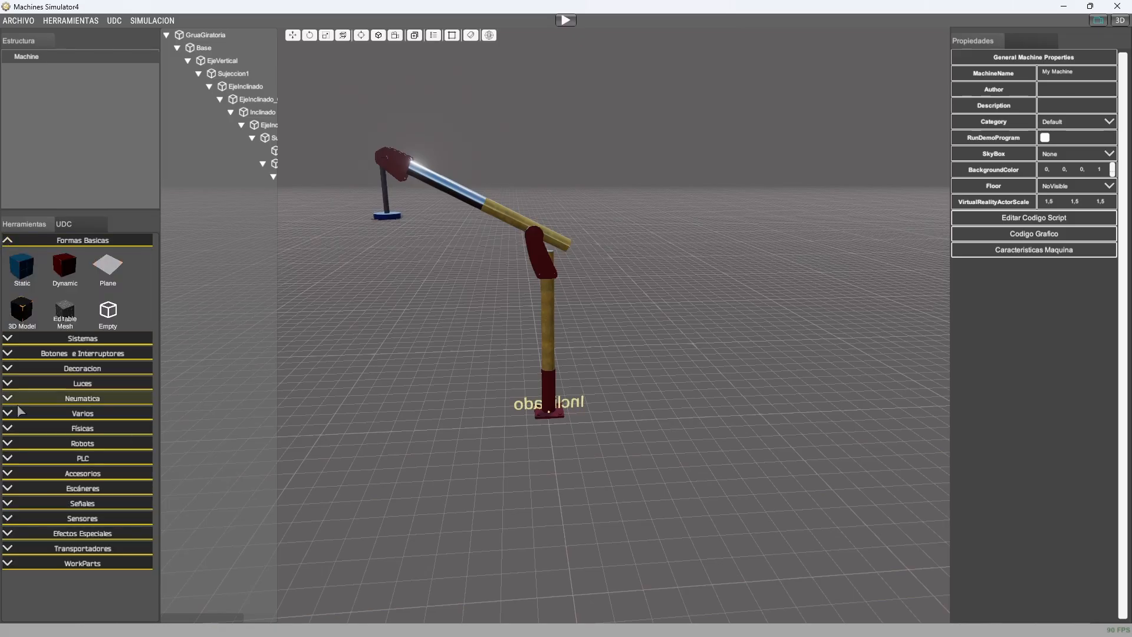
left_click(22, 308)
left_click(937, 383)
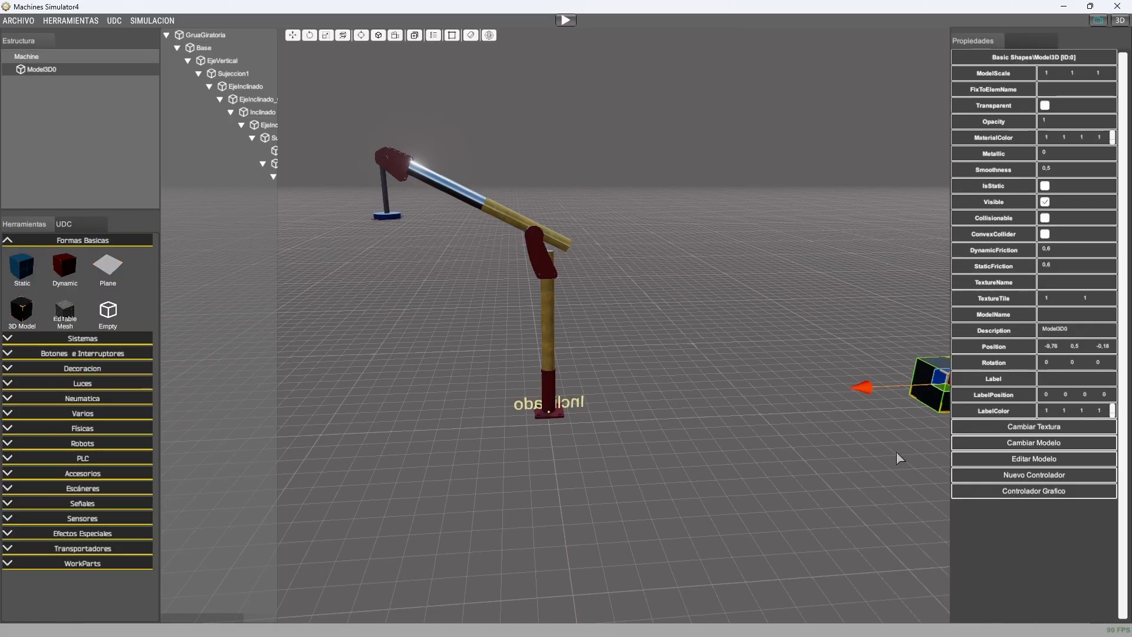
Step: Change the new 3D model to GruaGiratoria.obj from the GruaGiratoria folder in Mis Modelos
left_click(1037, 444)
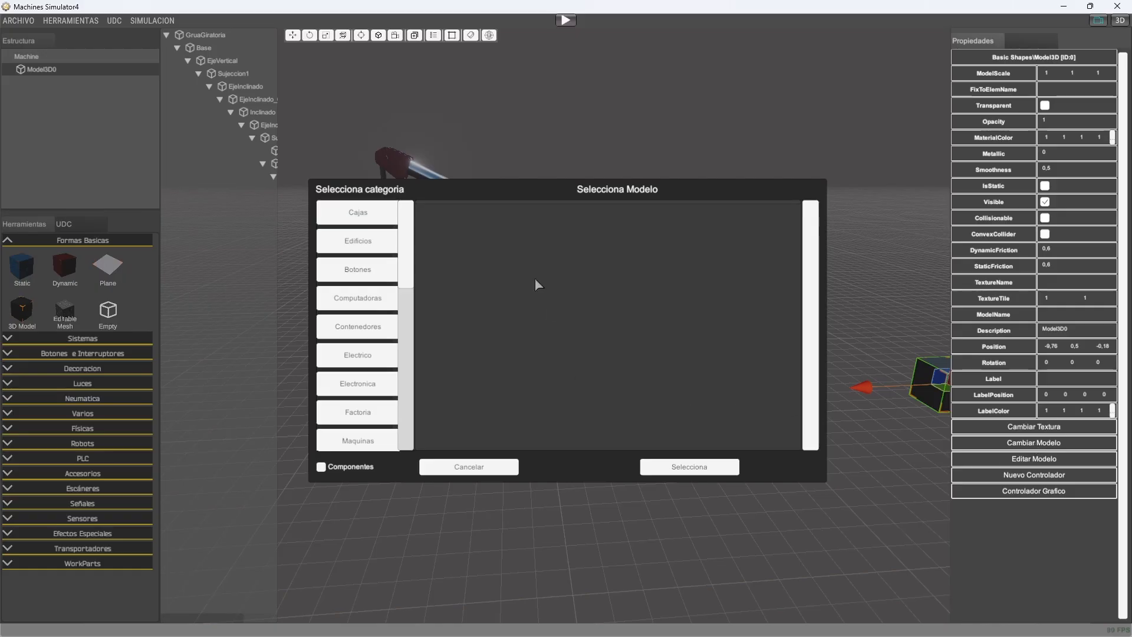
left_click_drag(405, 260, 403, 451)
left_click(362, 438)
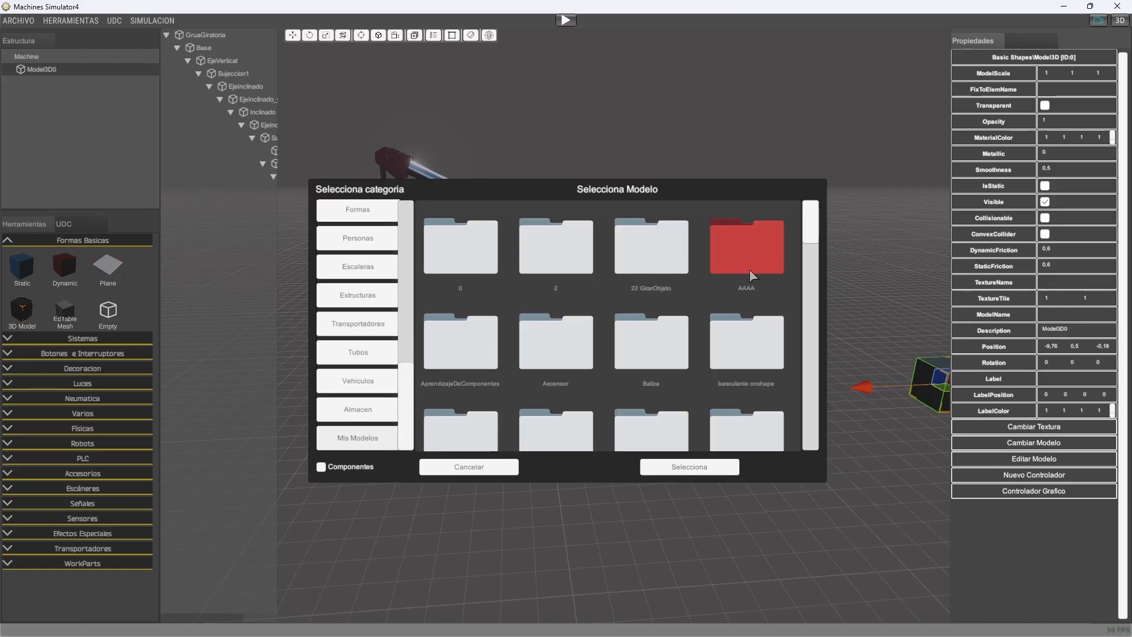
scroll(589, 366, "down", 3)
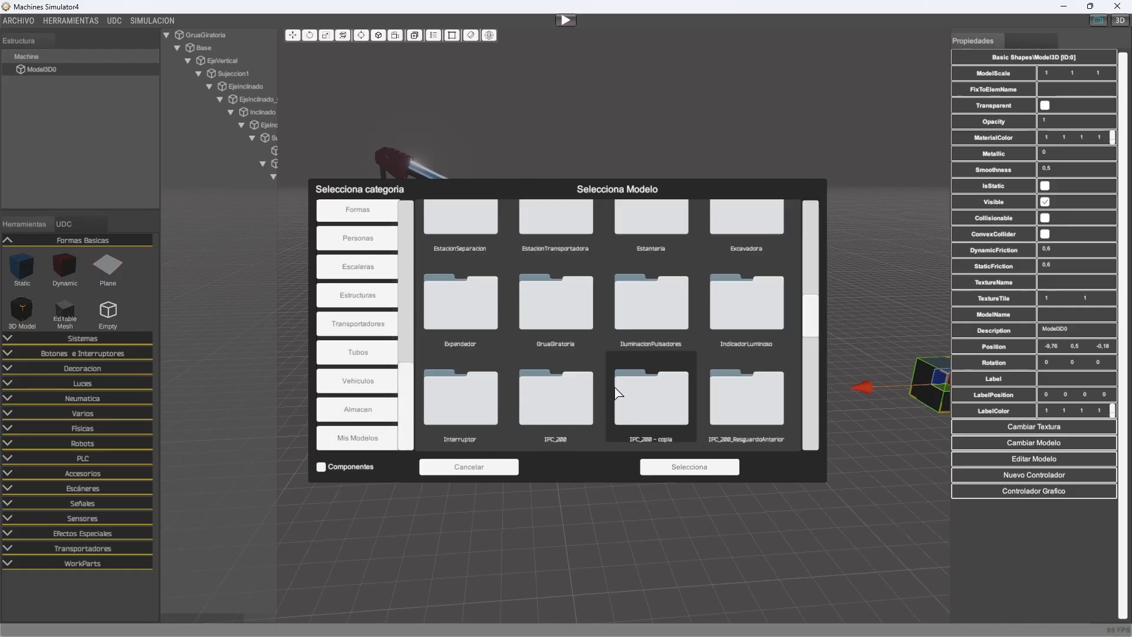
double_click(547, 303)
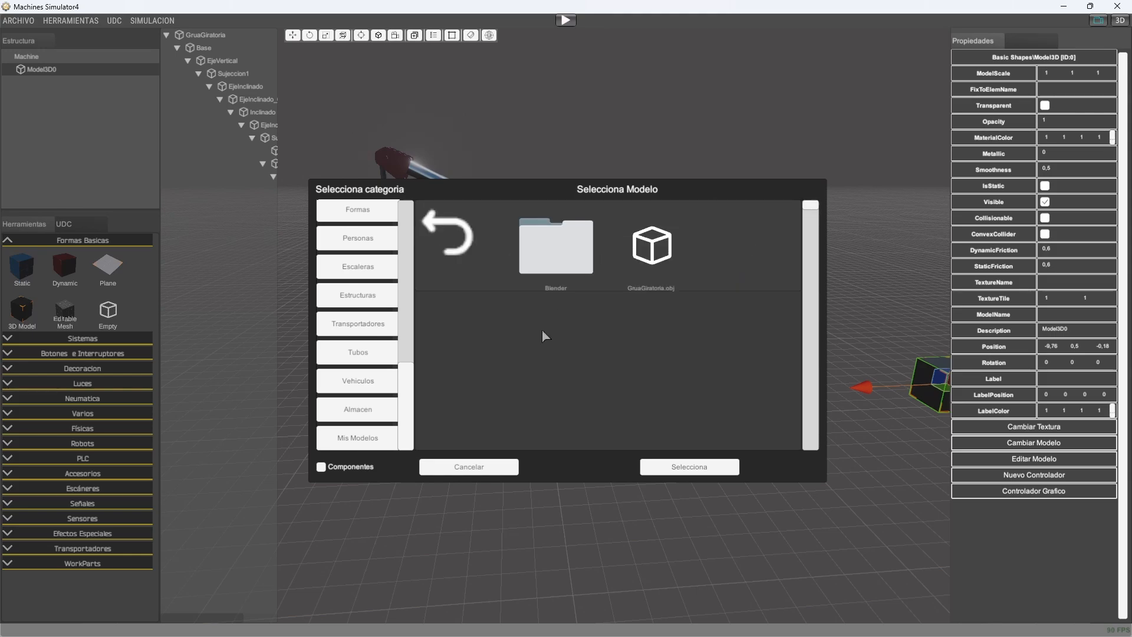
left_click(662, 258)
left_click(689, 469)
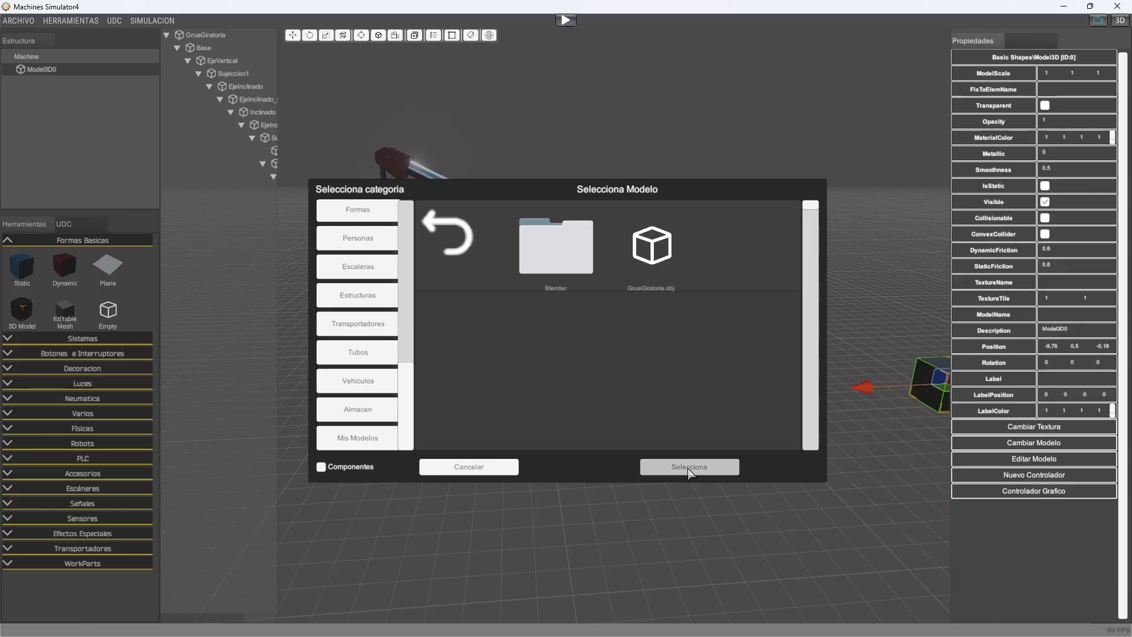
right_click_drag(773, 431, 455, 257)
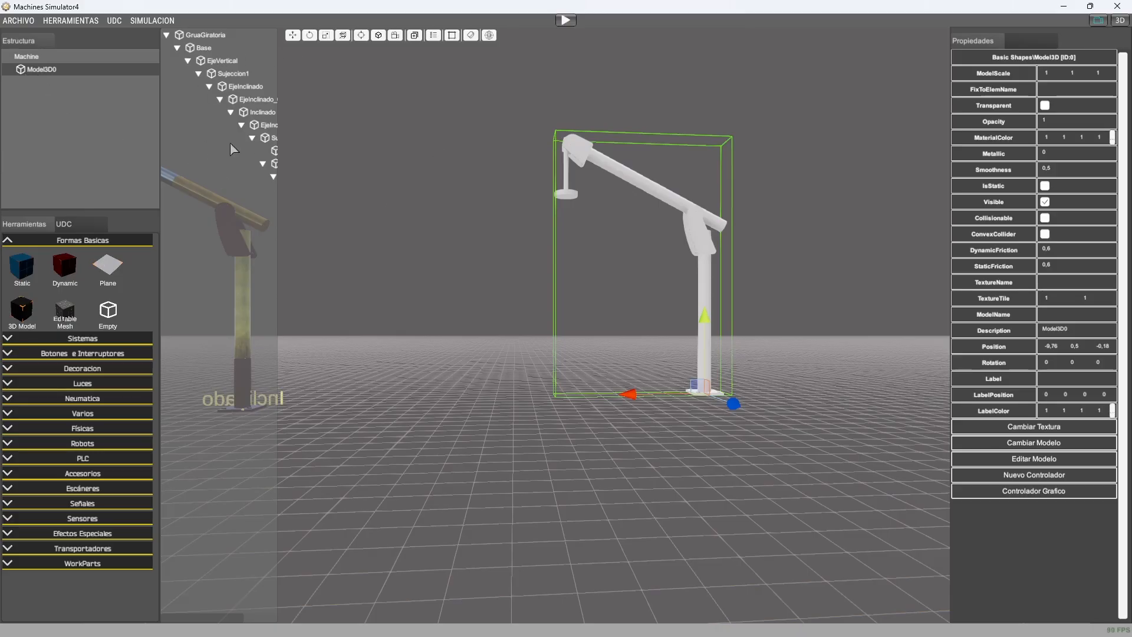
Step: Extract the Base part from the imported crane model and set its description to "Base"
left_click(1027, 464)
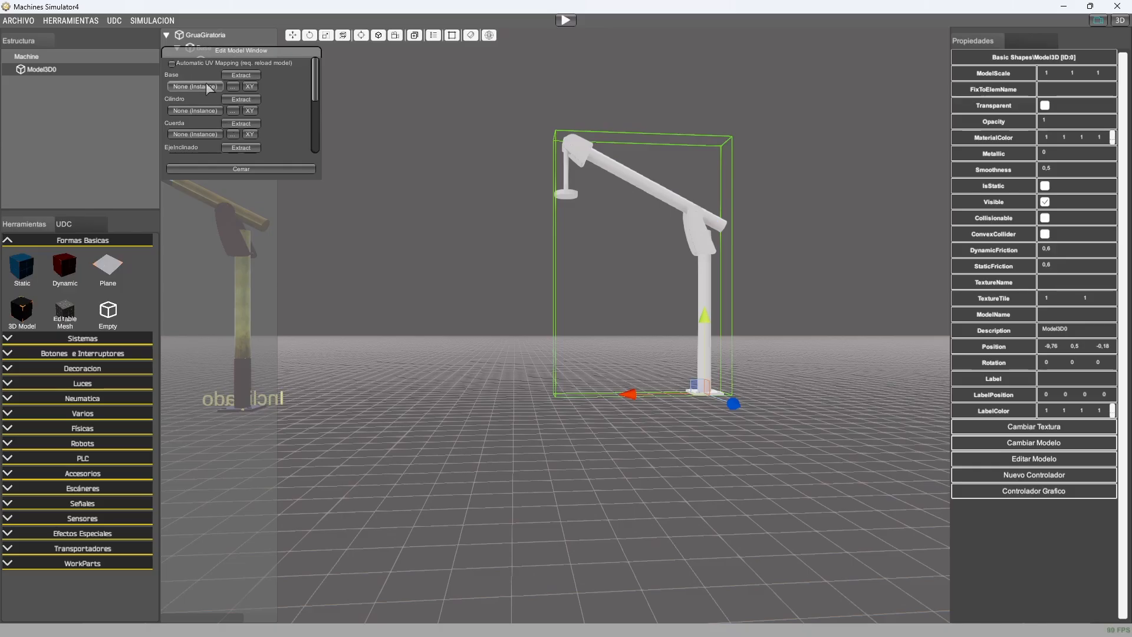
left_click(240, 75)
left_click(1093, 331)
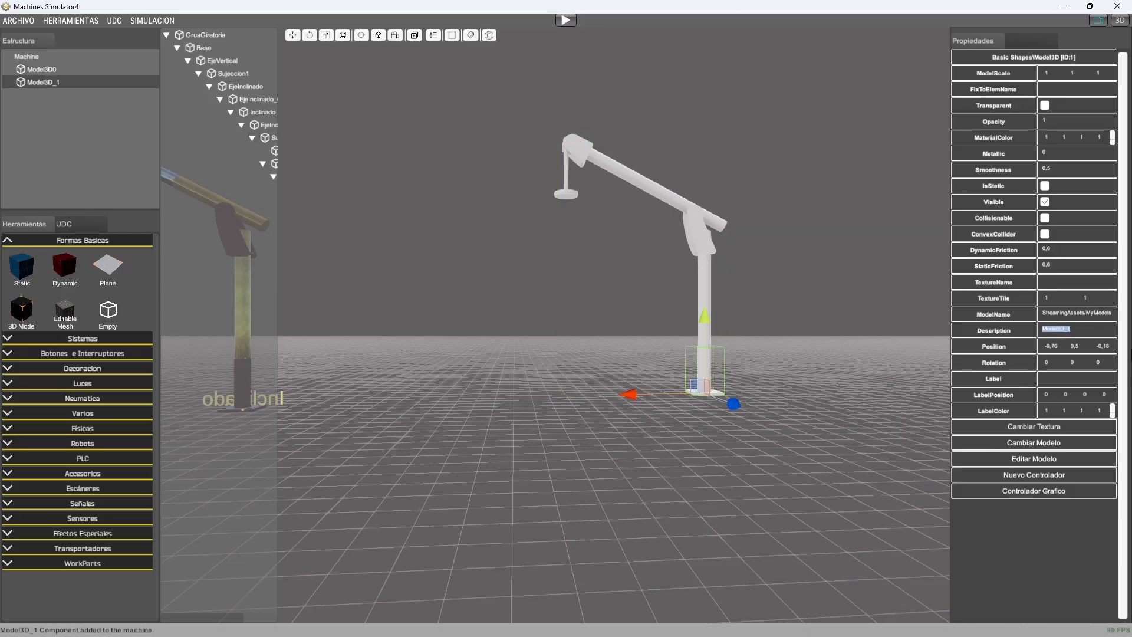
type("Base")
key("Return")
key("r")
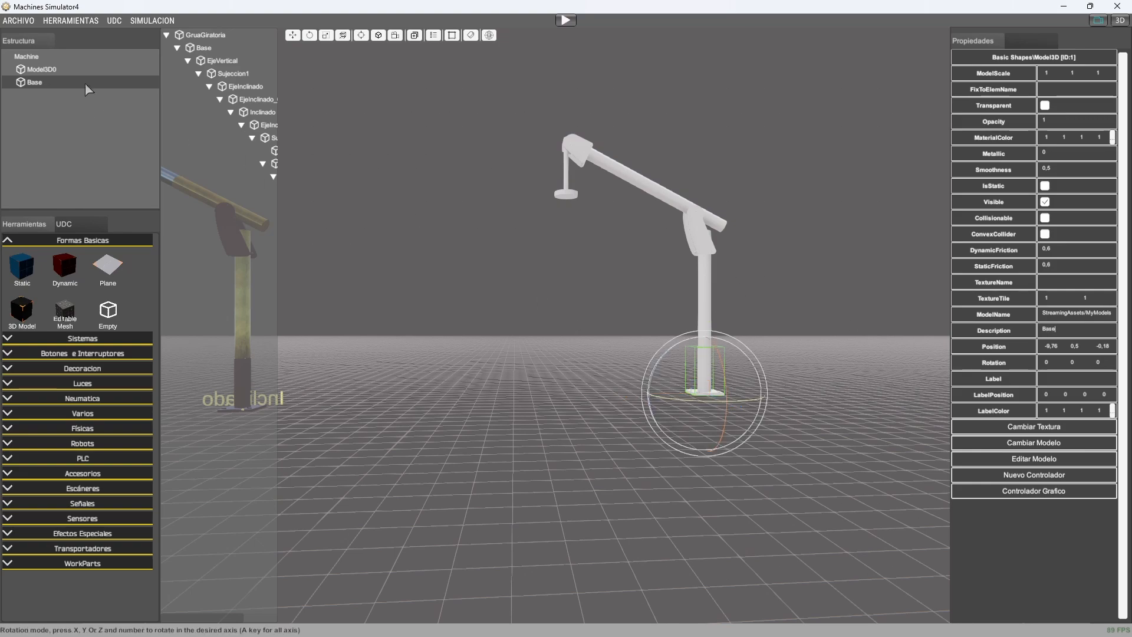
Step: Extract the Cilindro part from Model3D0 and set its description to "Cil"
left_click(46, 72)
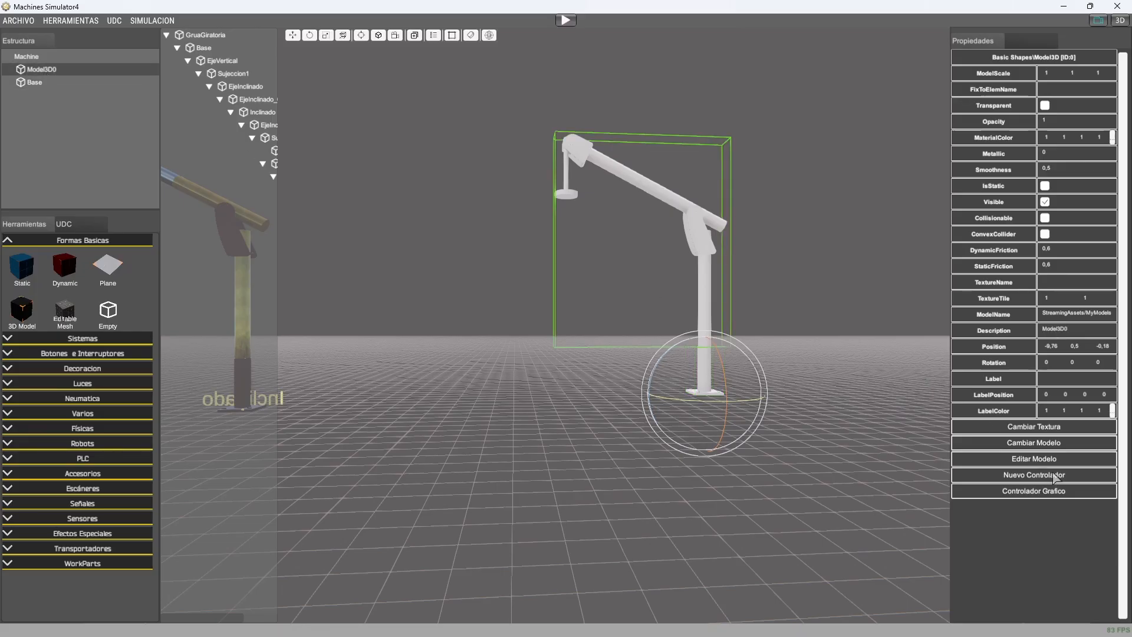
left_click(1036, 463)
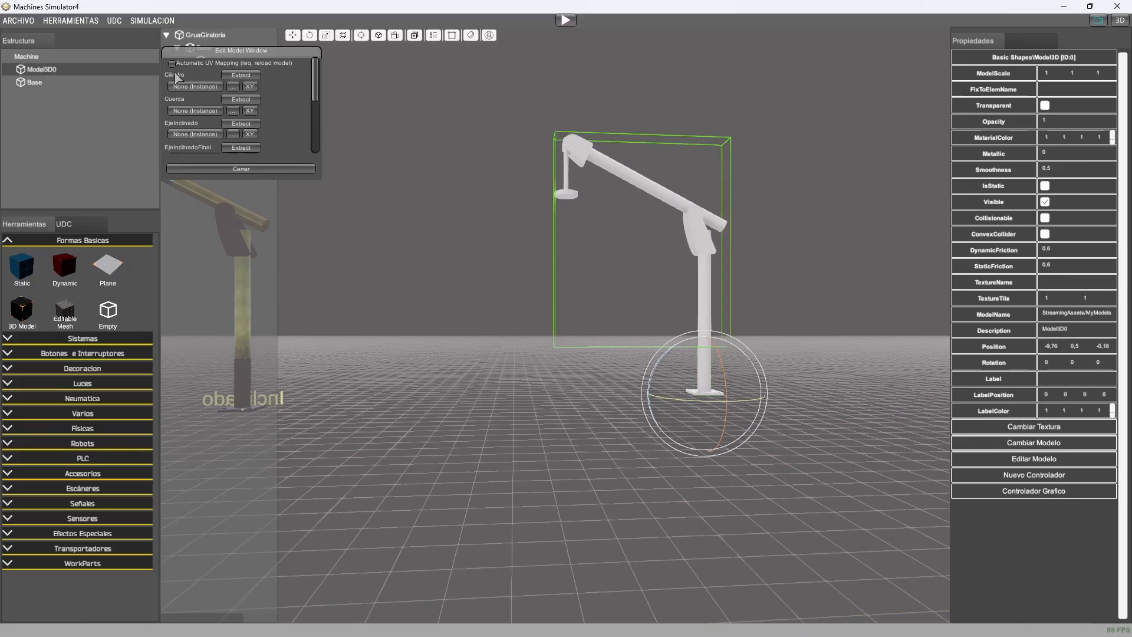
left_click(241, 76)
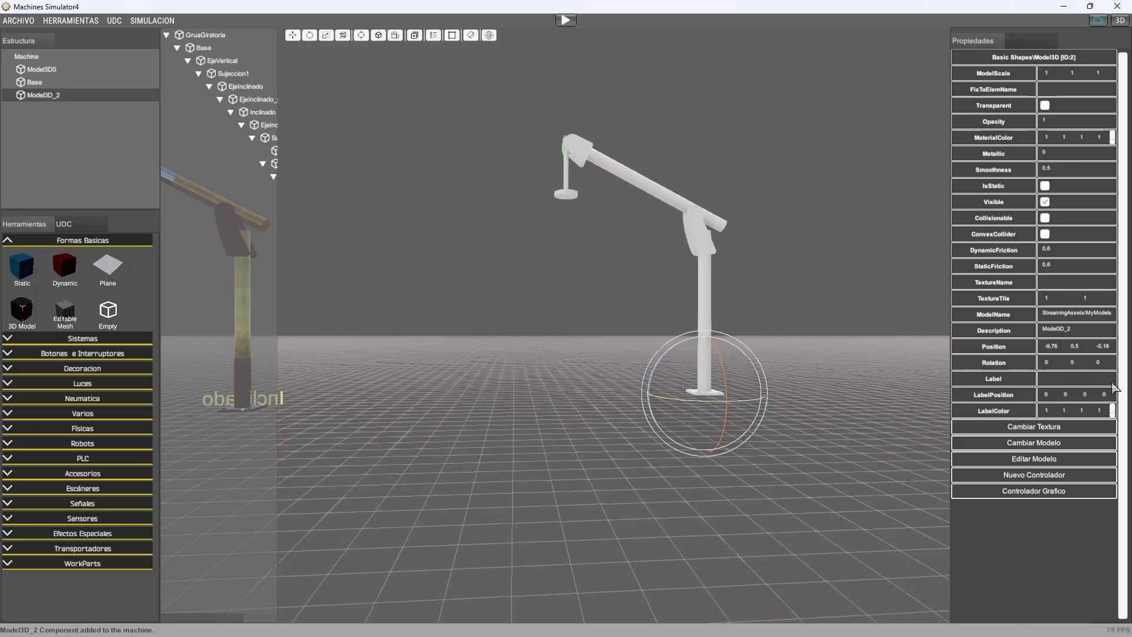
left_click(1070, 331)
type("Cil")
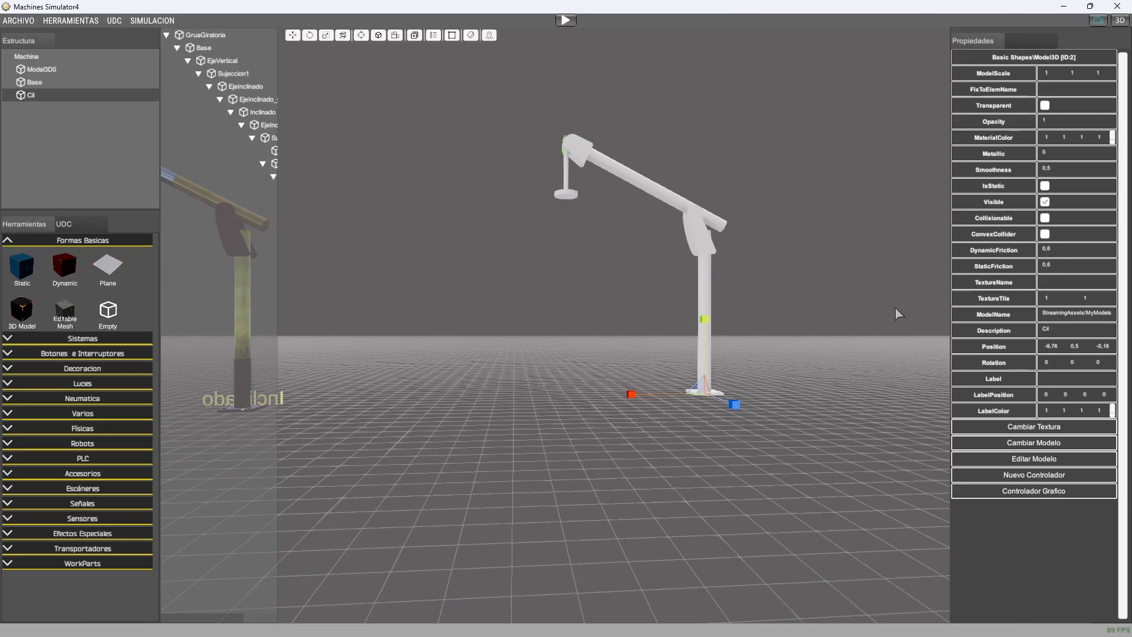
Step: Enable Automatic UV Mapping for the extracted Base and Cil parts in their model editing settings
left_click(32, 84)
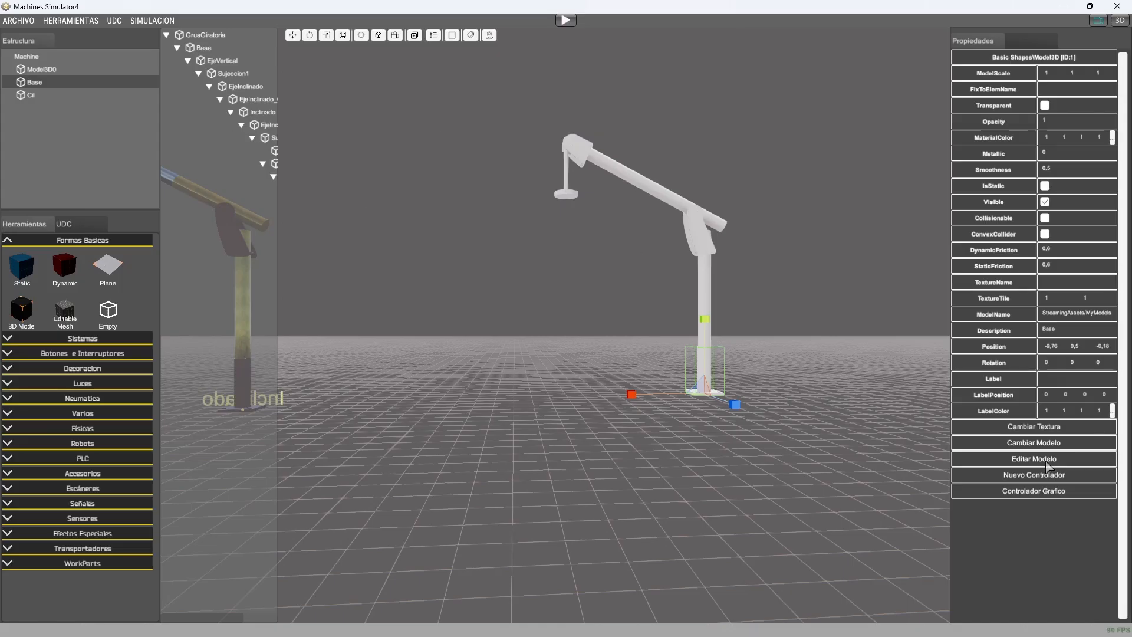
left_click(1025, 463)
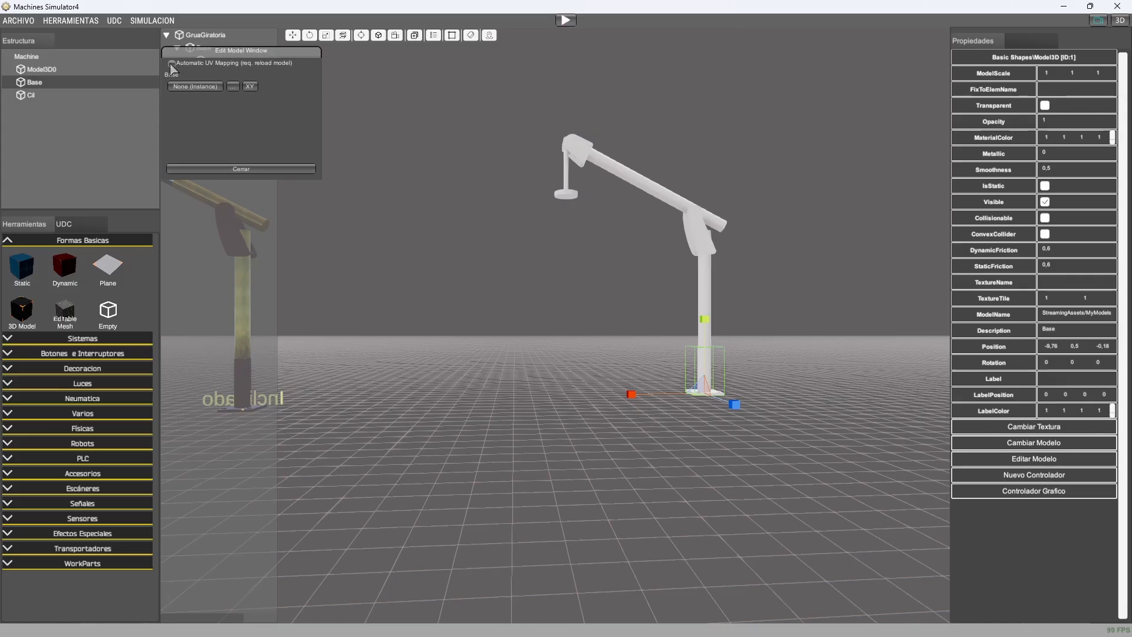
left_click(172, 64)
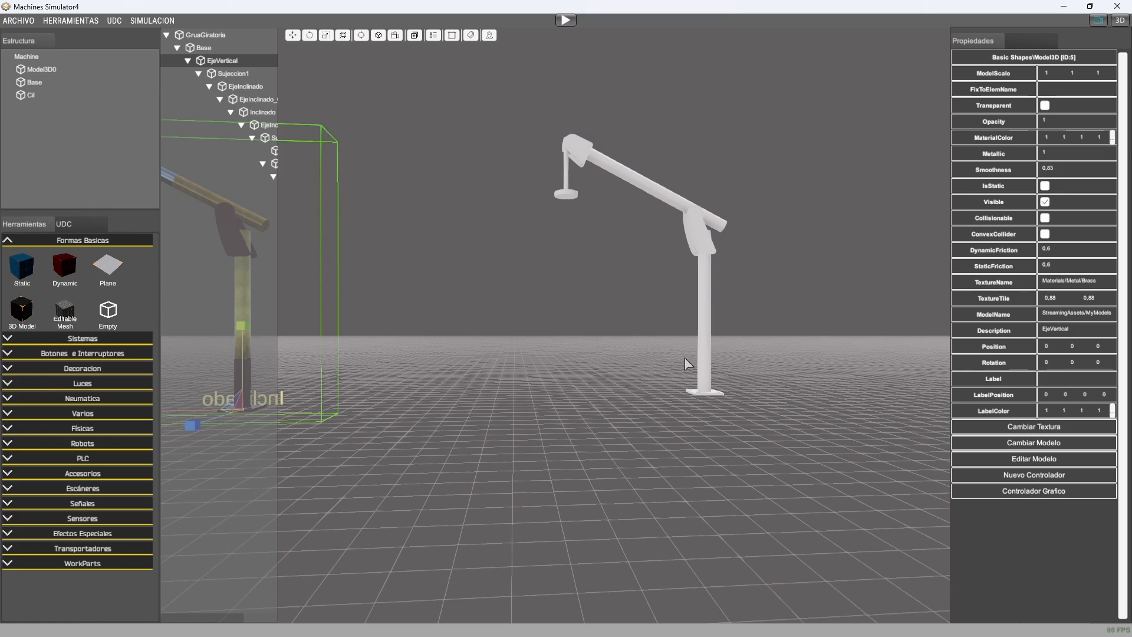
left_click(29, 95)
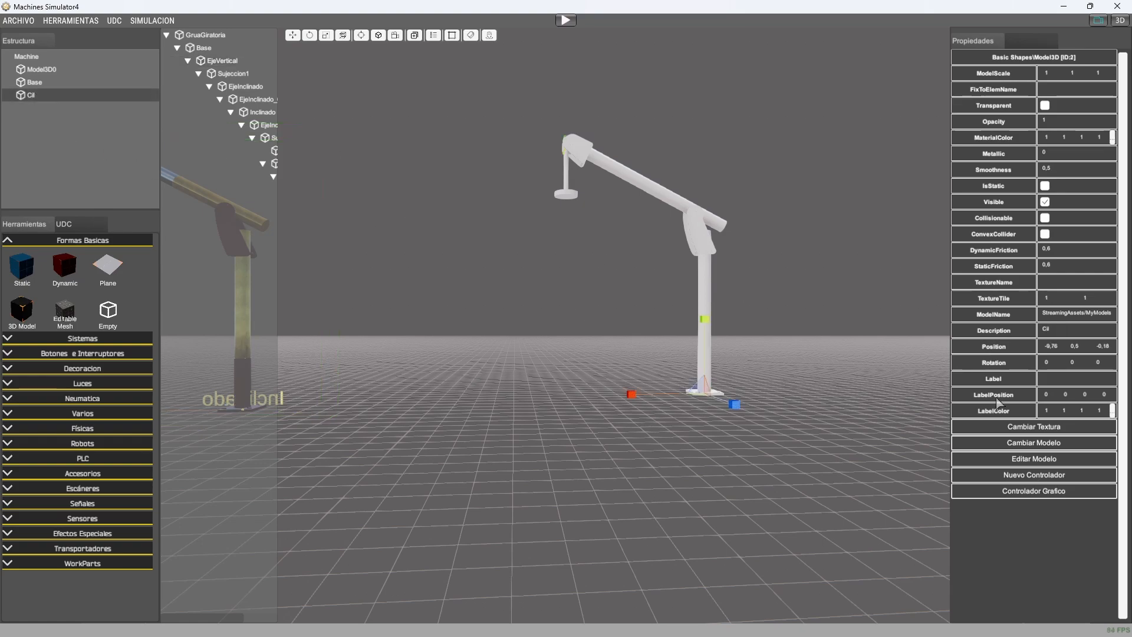
left_click(1059, 476)
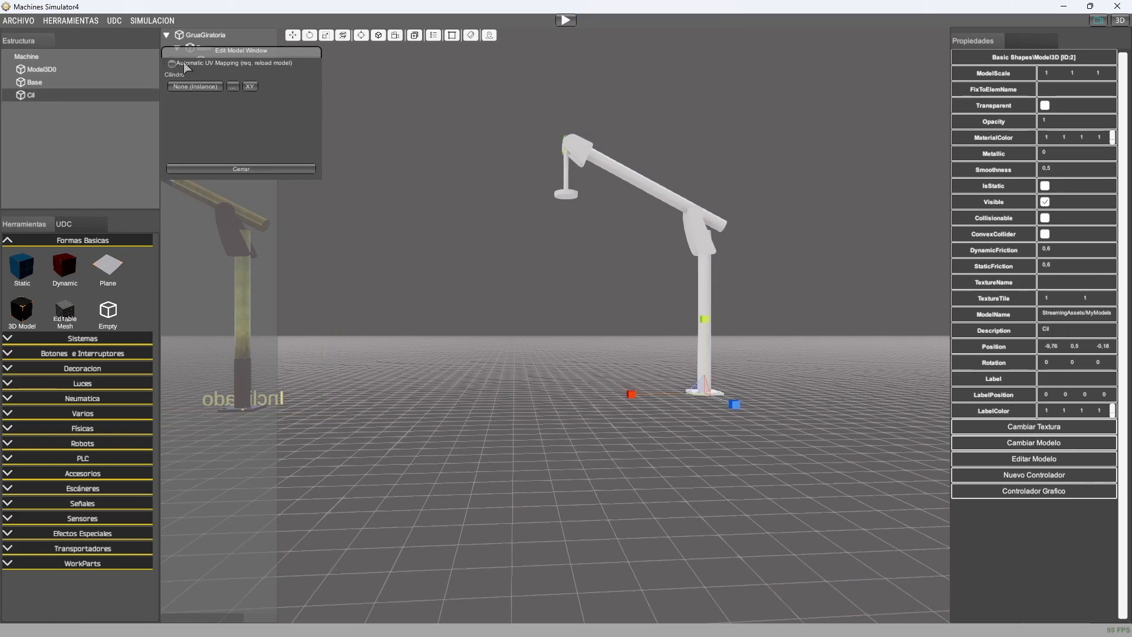
left_click(260, 176)
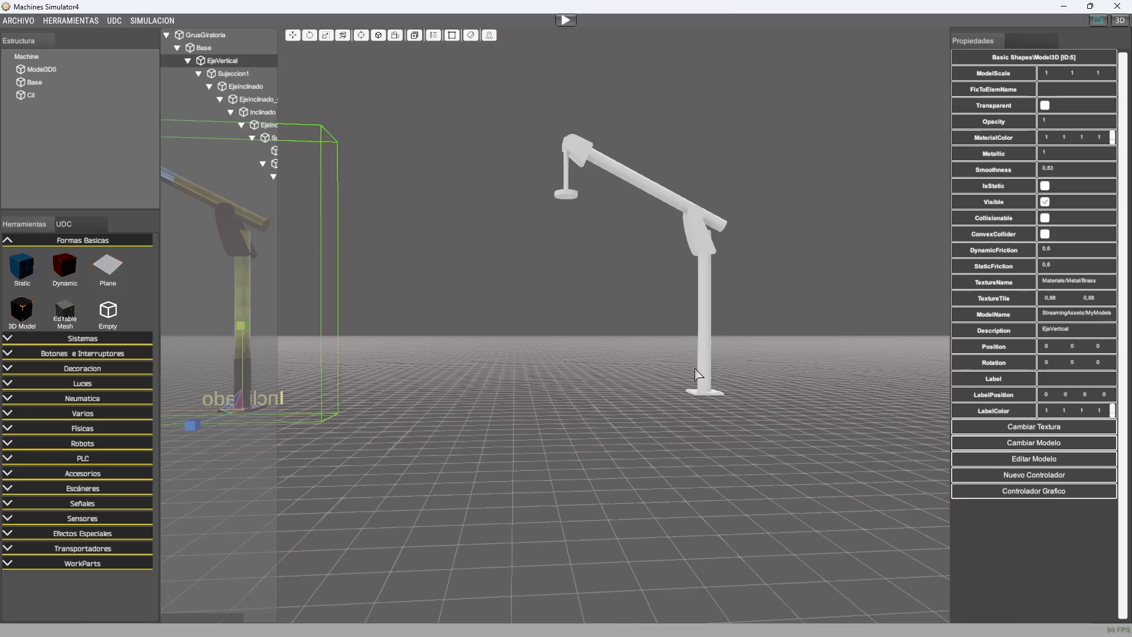
left_click(37, 69)
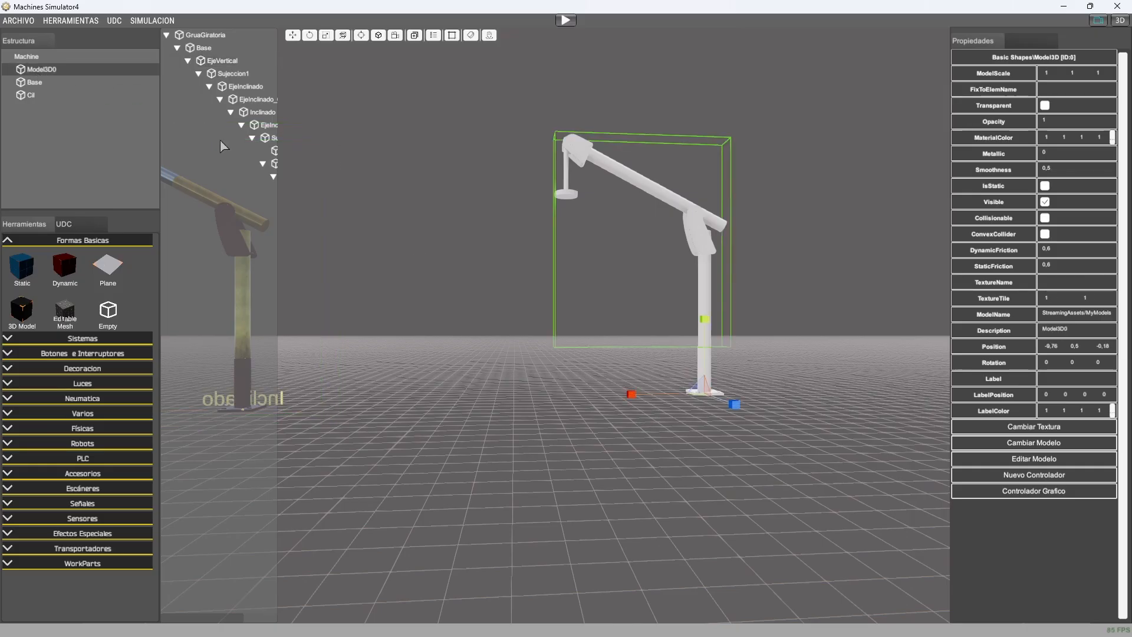
left_click(476, 333)
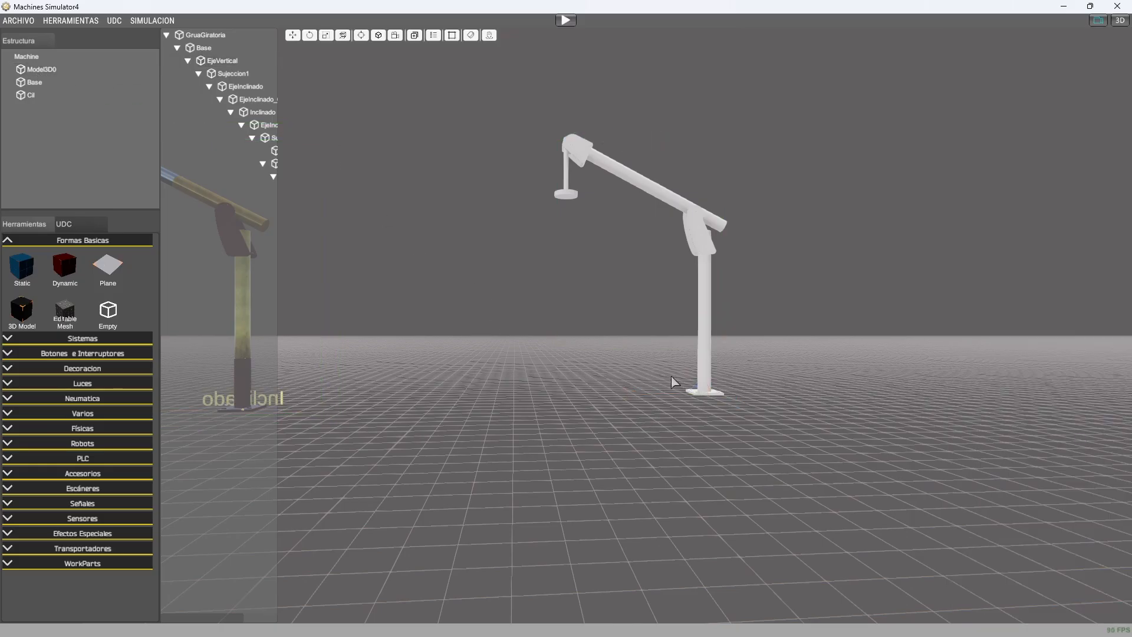
Step: Move the Base part along the X axis, out from under the white crane, to about X -7.41
left_click(38, 87)
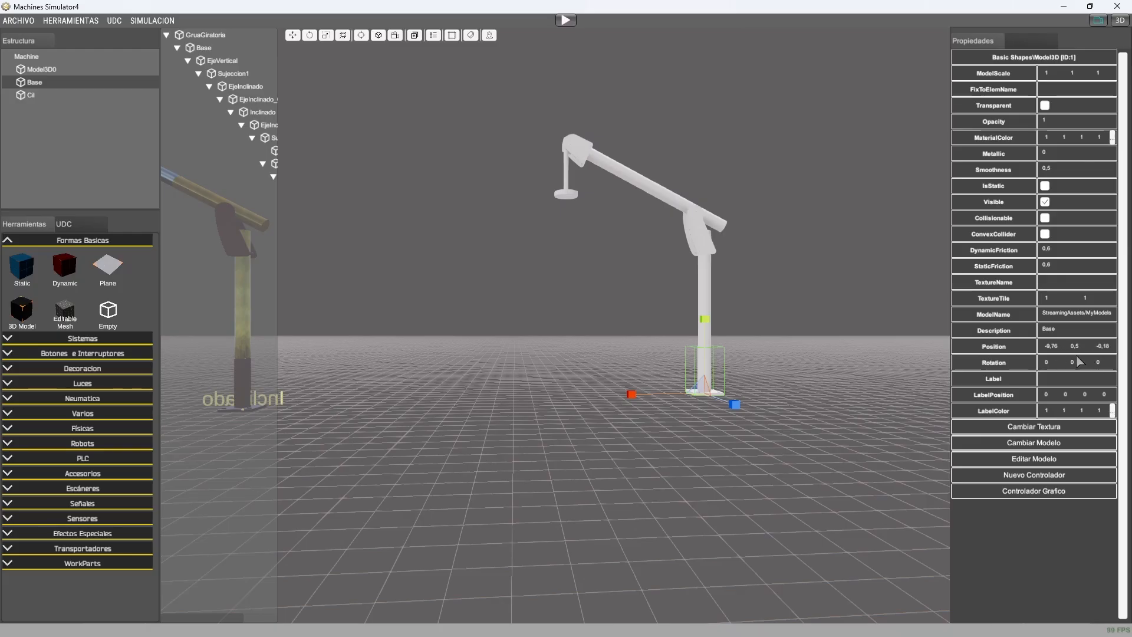
left_click(292, 36)
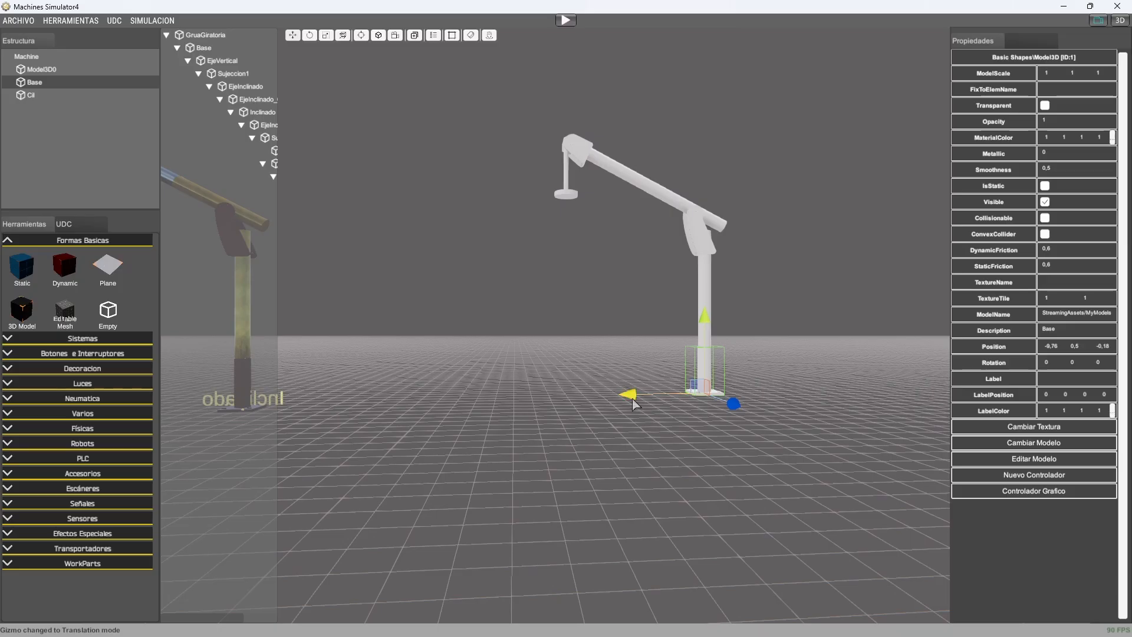
left_click_drag(632, 398, 523, 399)
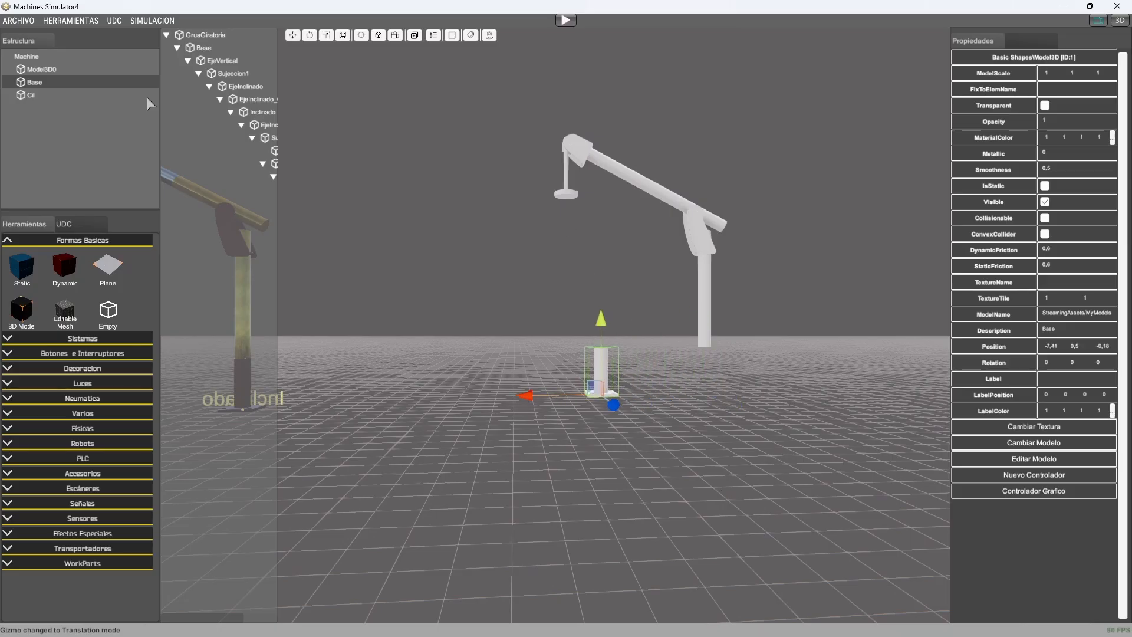
Step: Move the Cil part along the X axis, away from the white crane on the side opposite the Base, to about X -12
left_click(31, 95)
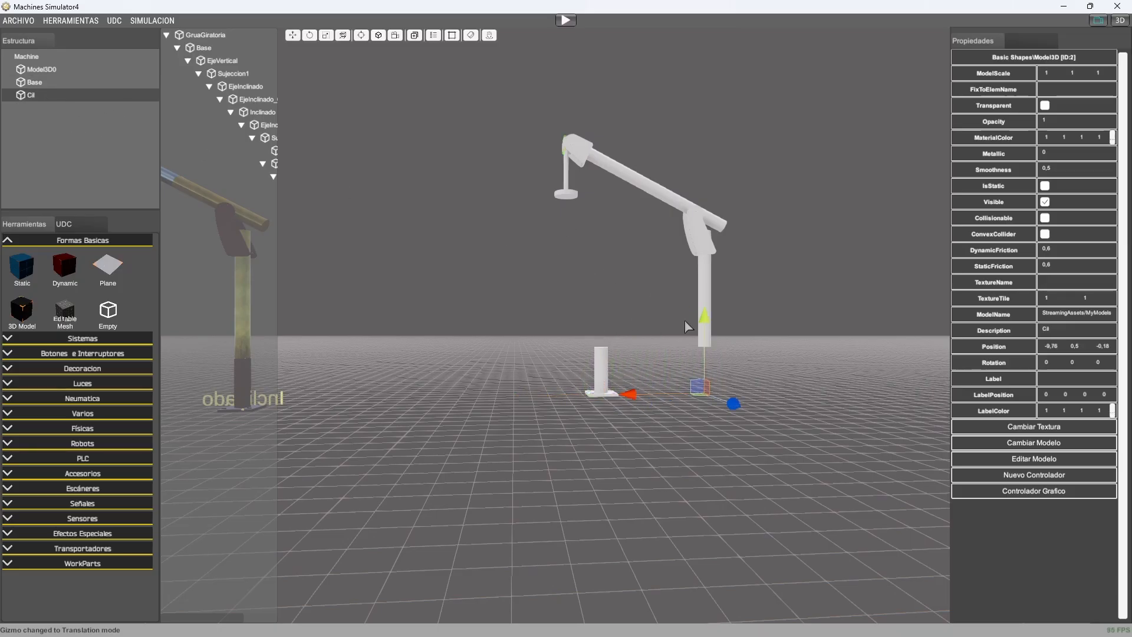
left_click(660, 403)
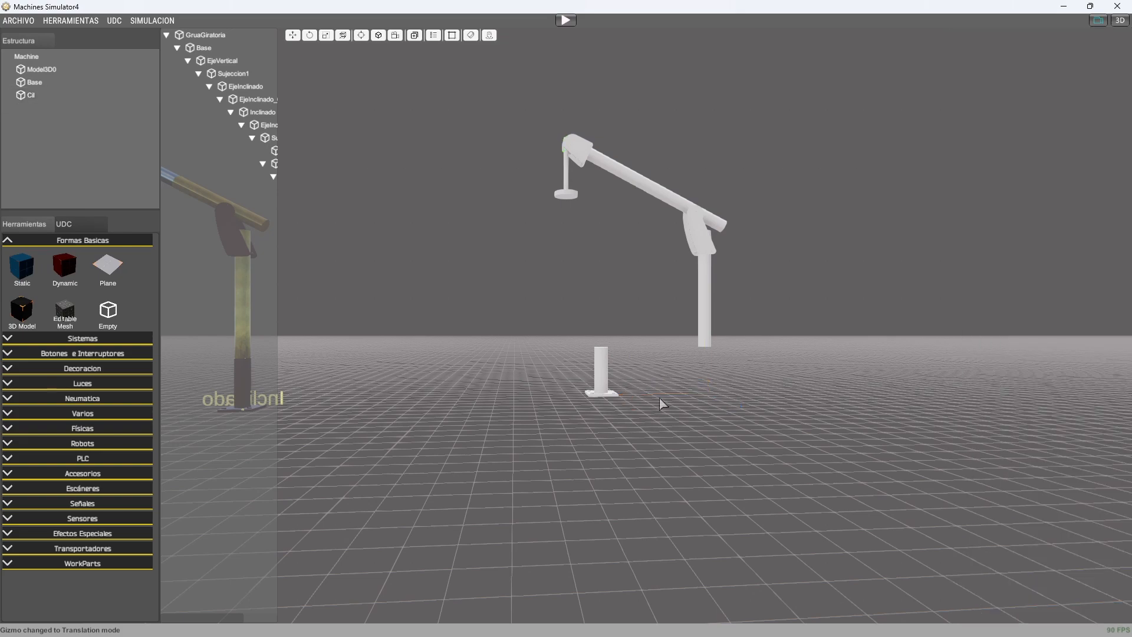
left_click(27, 93)
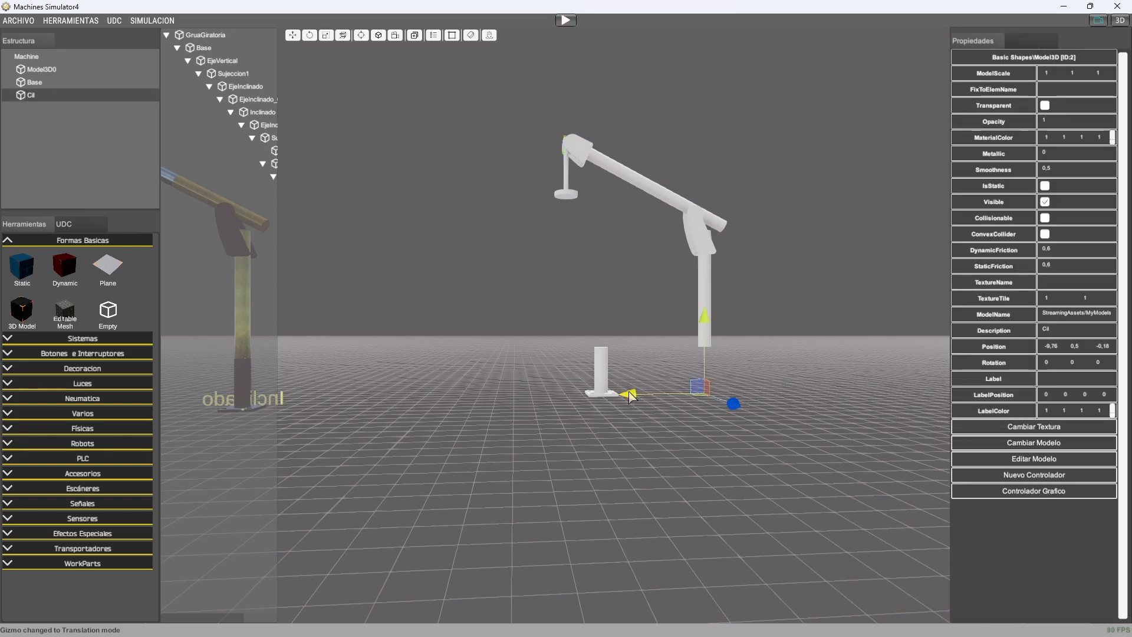
left_click_drag(631, 400, 730, 401)
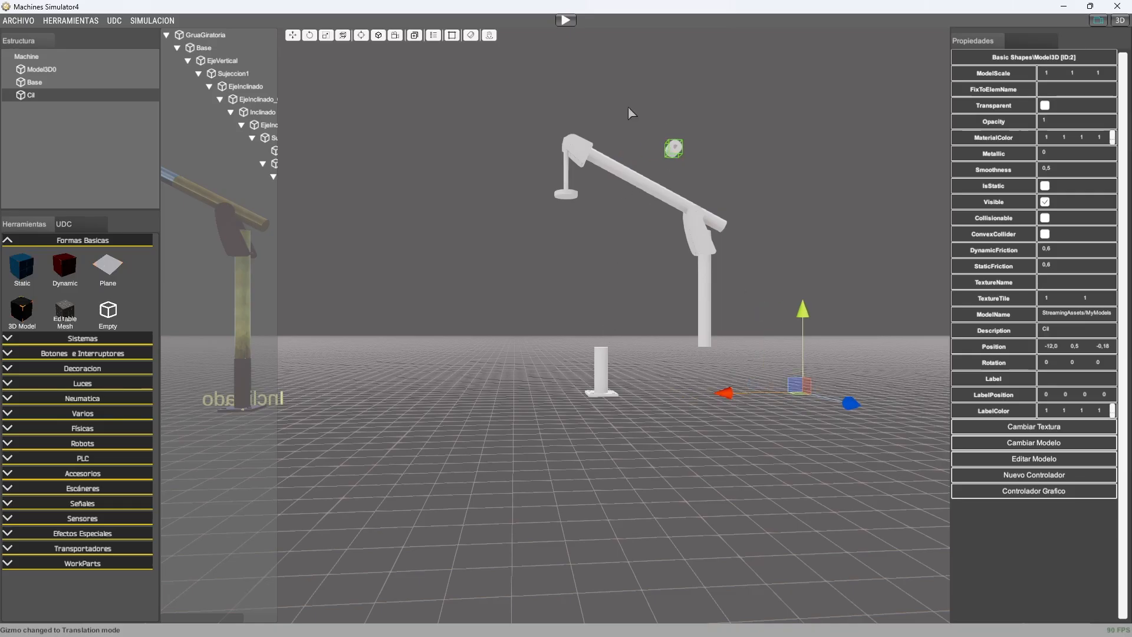
left_click(629, 295)
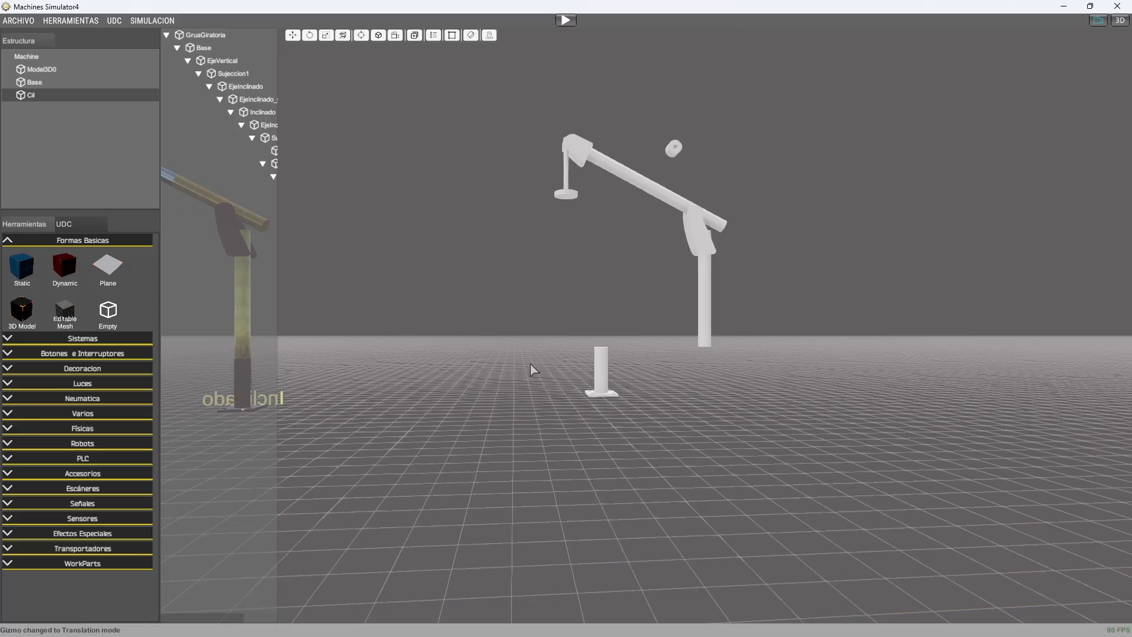
Step: Apply the Metal Painted Red material from the Metal category to the extracted Base part
middle_click_drag(527, 361, 599, 360)
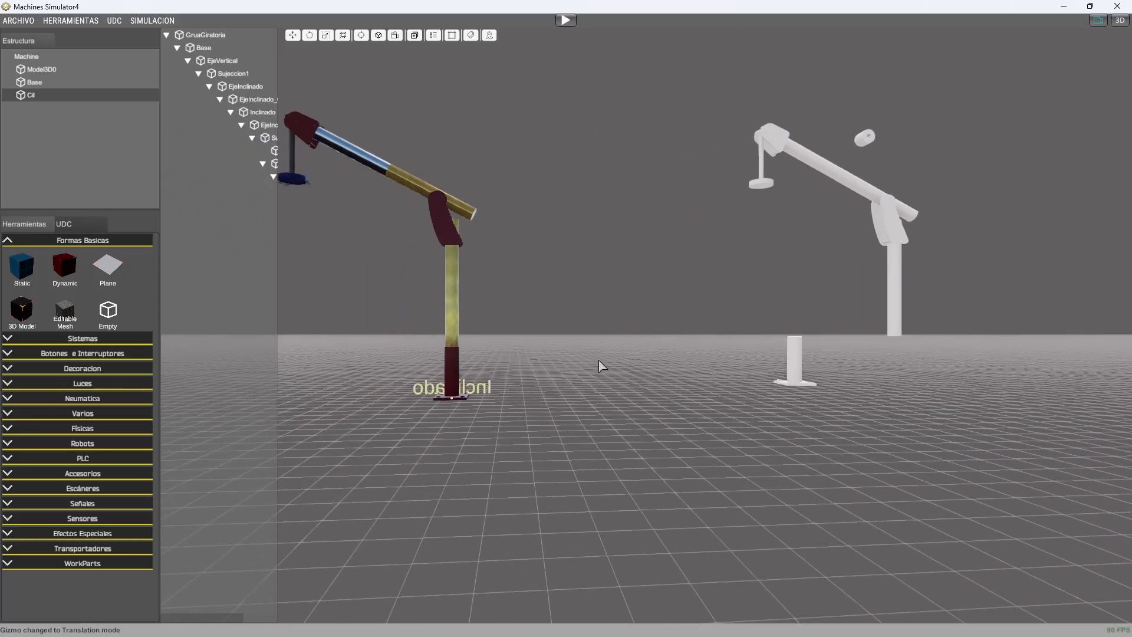
left_click(801, 369)
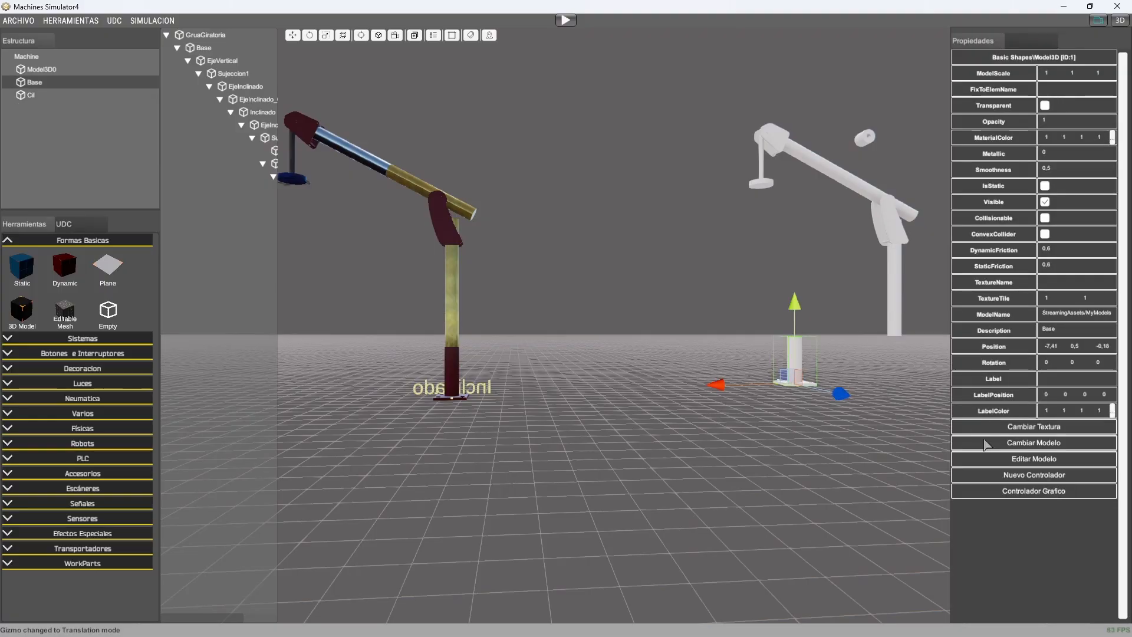
left_click(1054, 428)
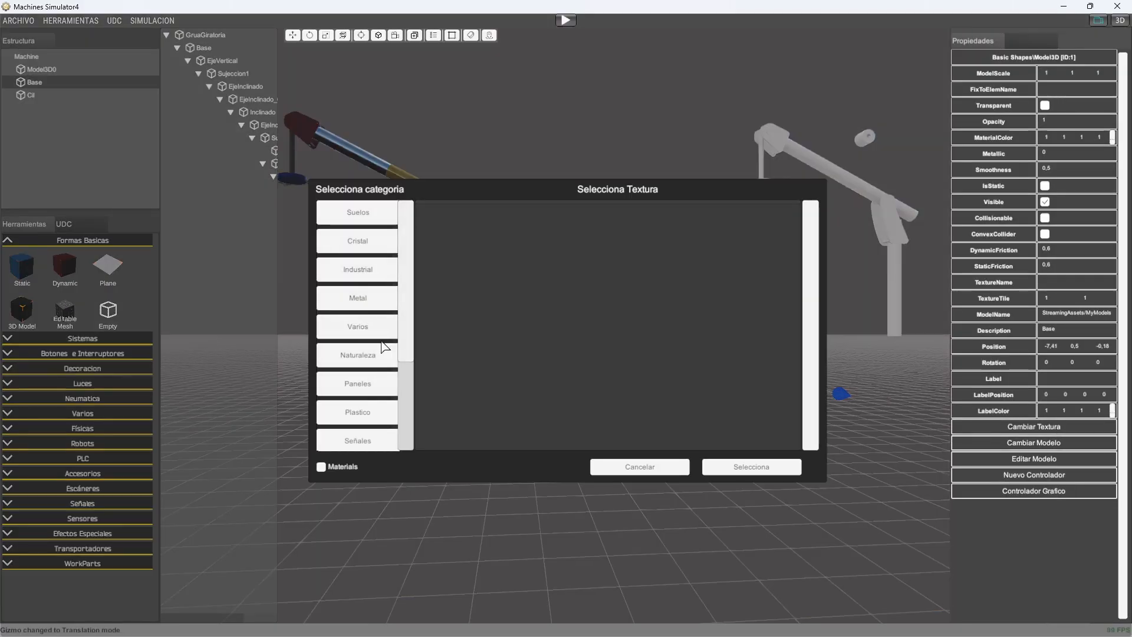
left_click(321, 466)
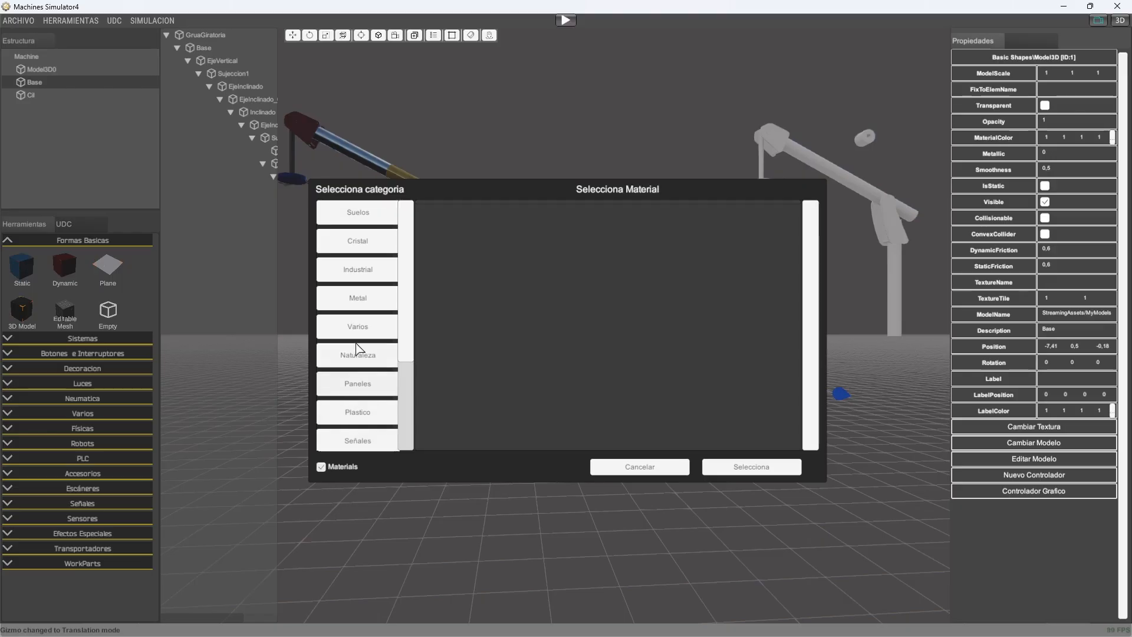
left_click(361, 298)
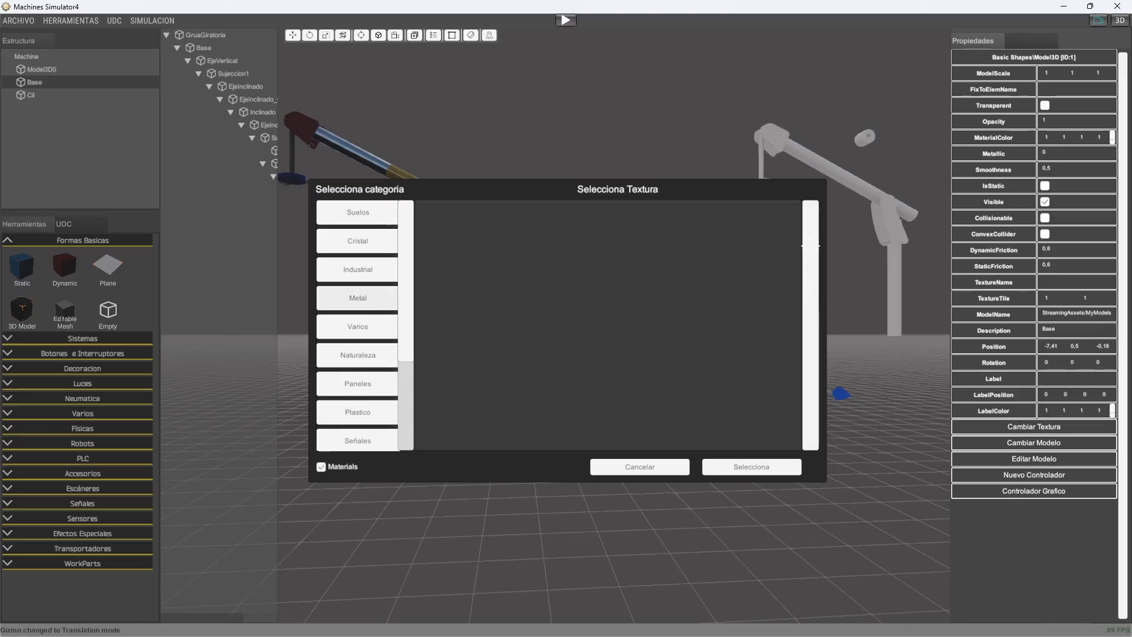
left_click_drag(810, 220, 811, 351)
left_click(426, 292)
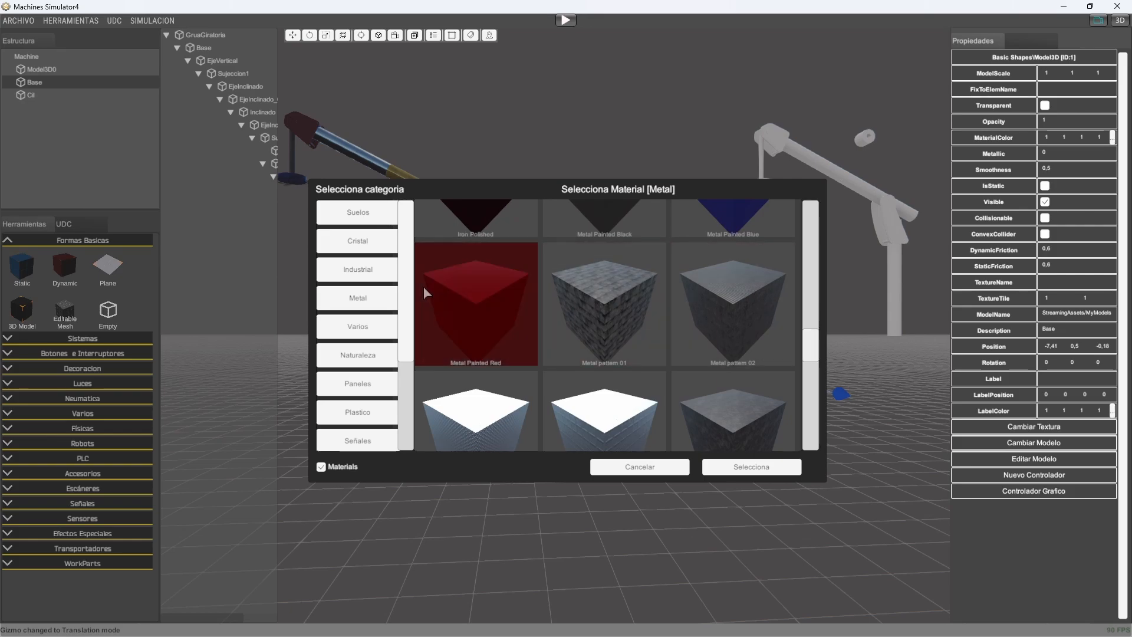
left_click(723, 467)
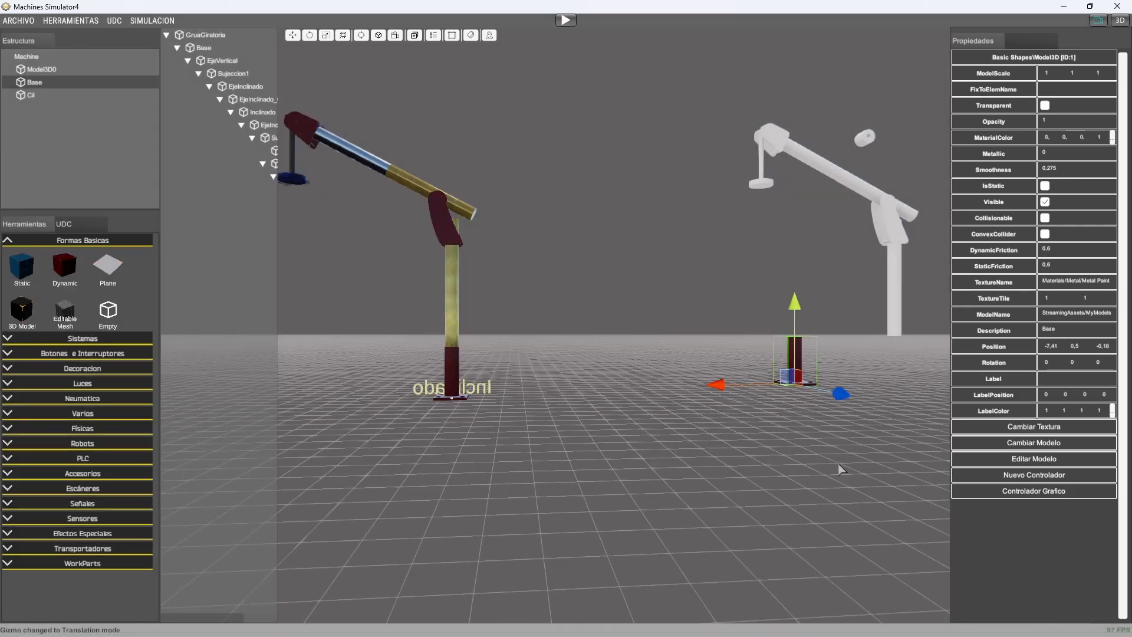
left_click(788, 428)
scroll(818, 376, "up", 5)
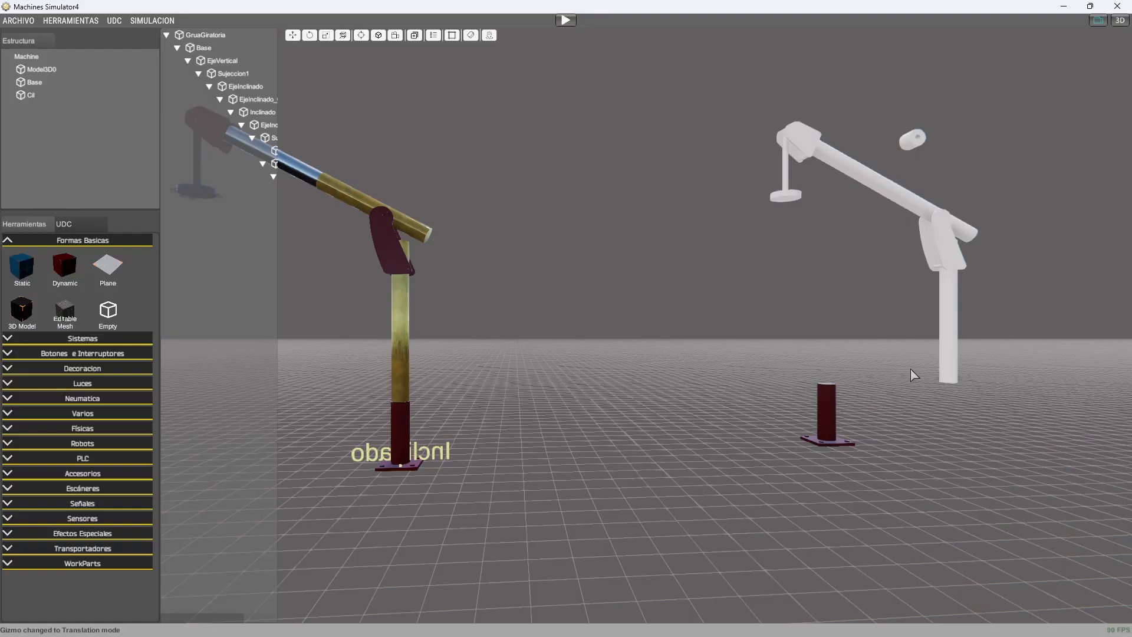
Step: Compare the model editing settings and properties of the extracted Base with those of the textured crane's Base
left_click(824, 404)
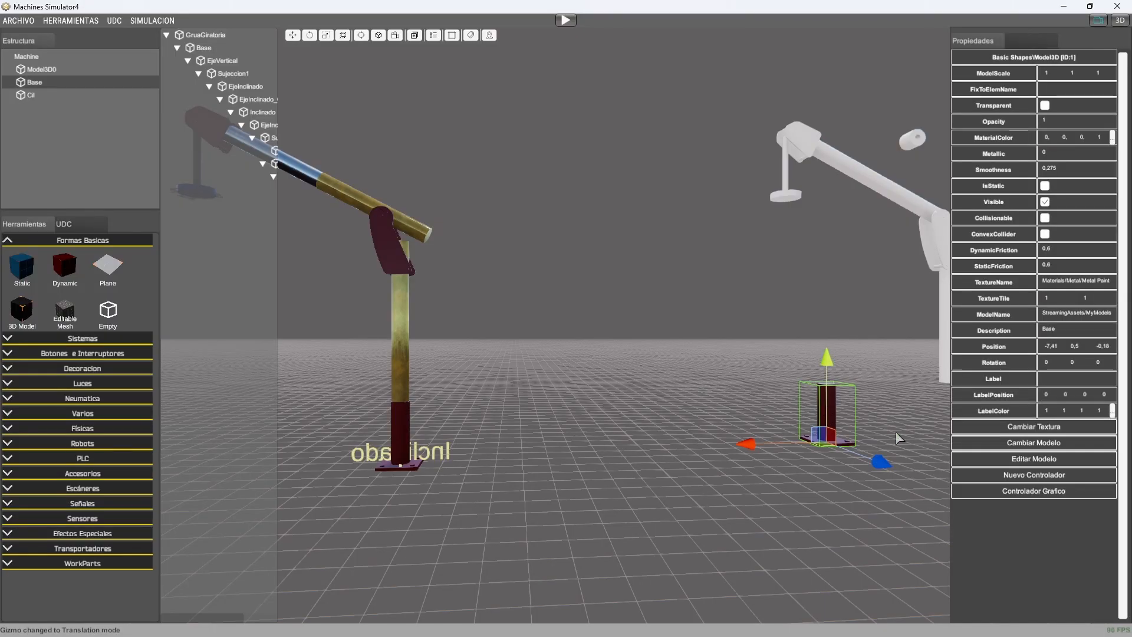
left_click(1004, 459)
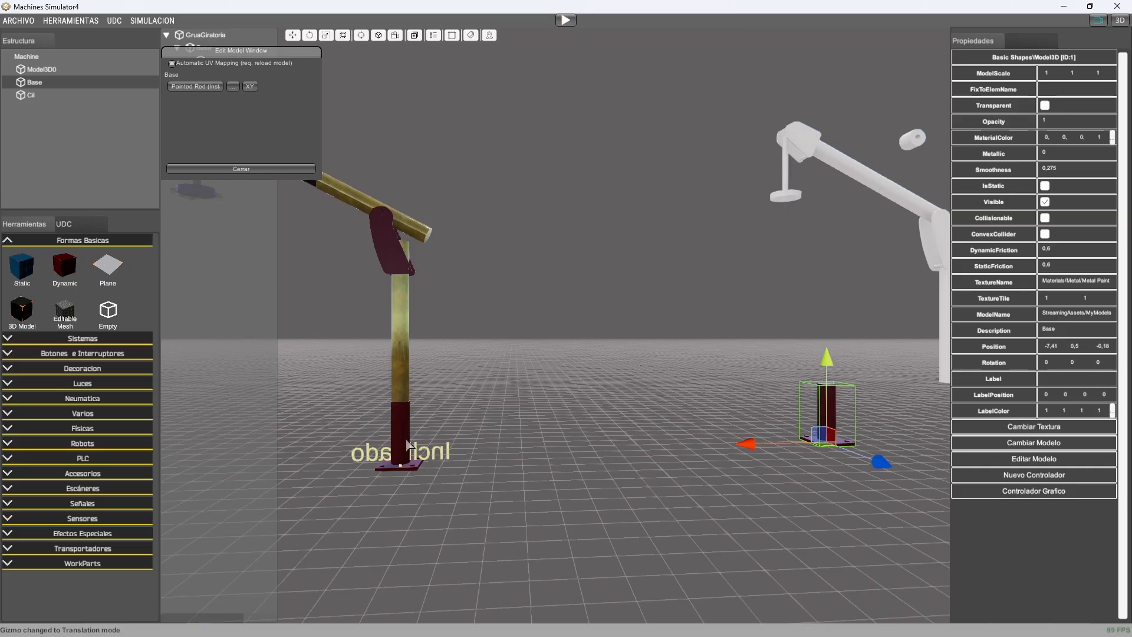
left_click(259, 169)
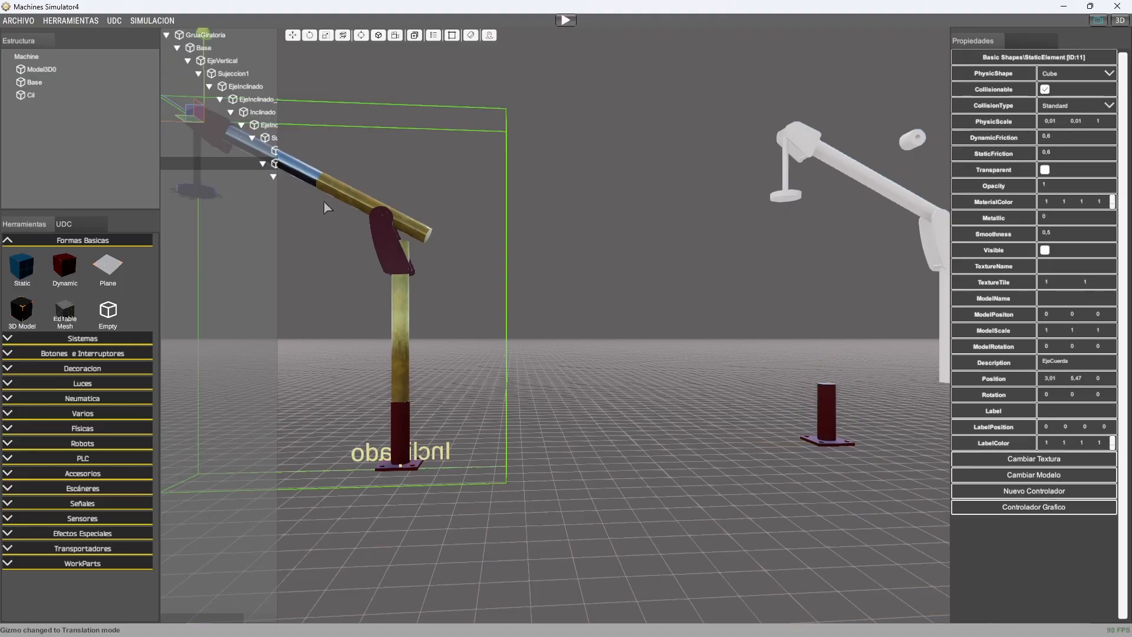
left_click(677, 189)
left_click(386, 244)
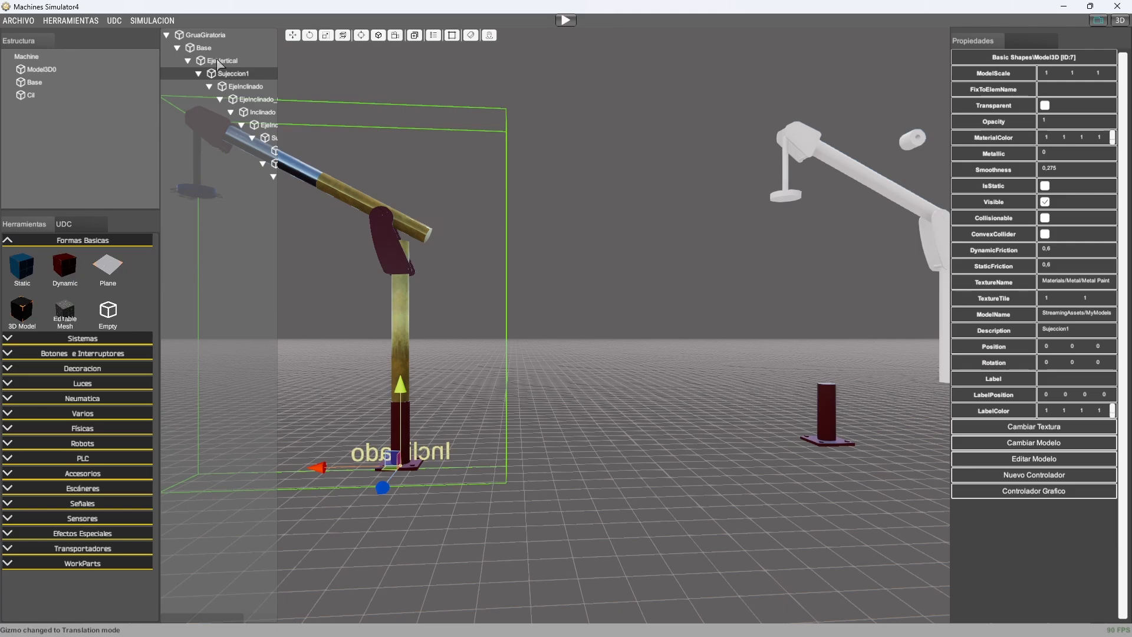
left_click(204, 49)
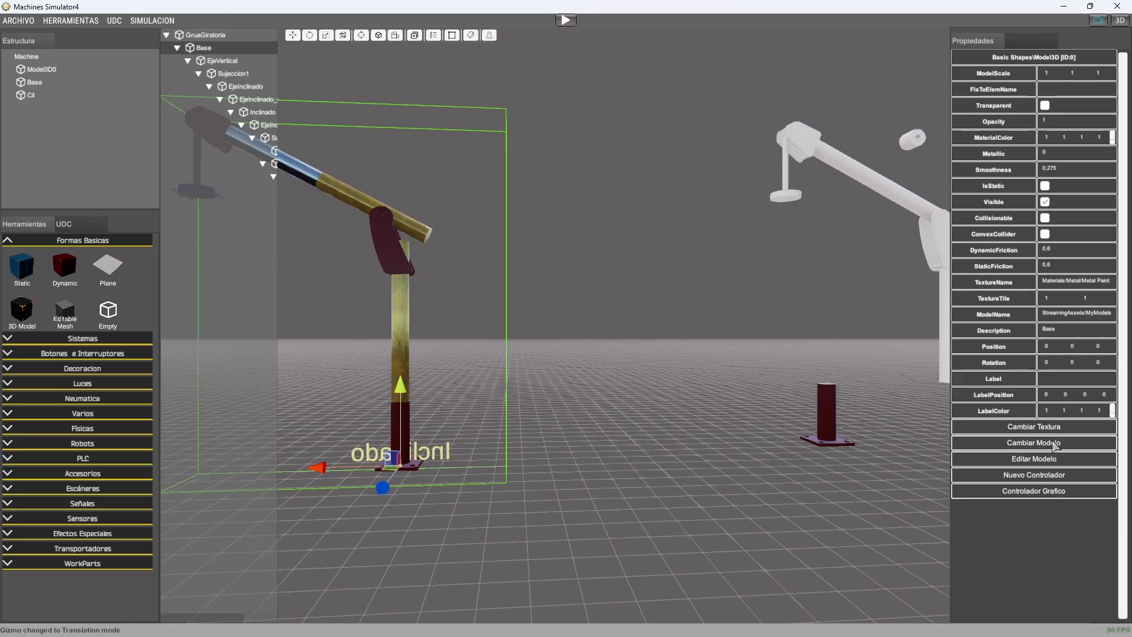
left_click(1049, 464)
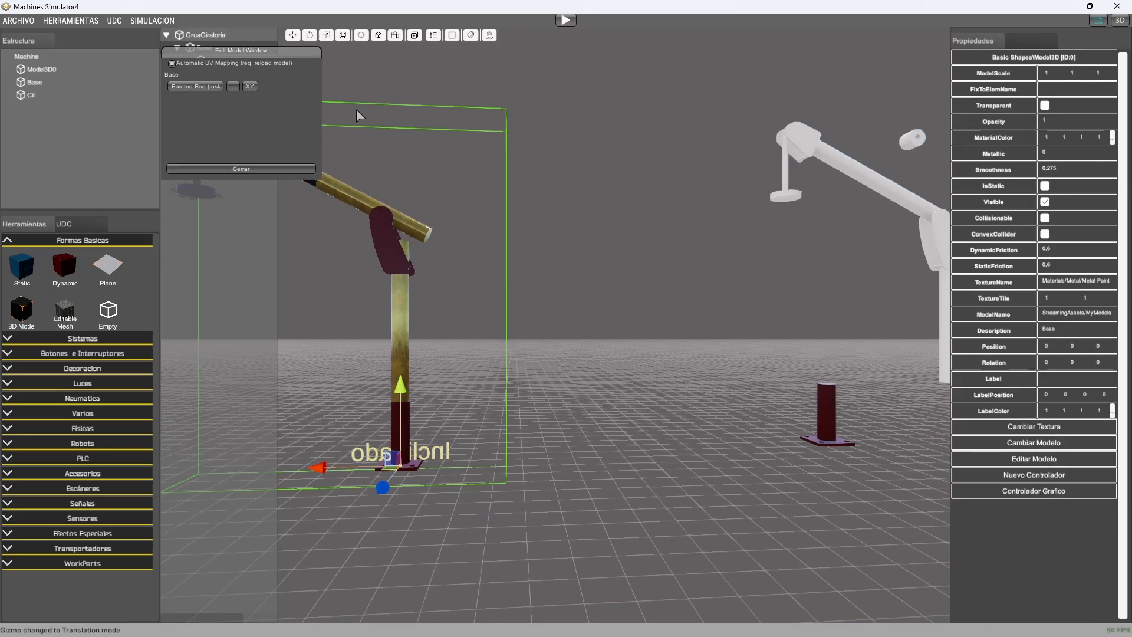
left_click(241, 168)
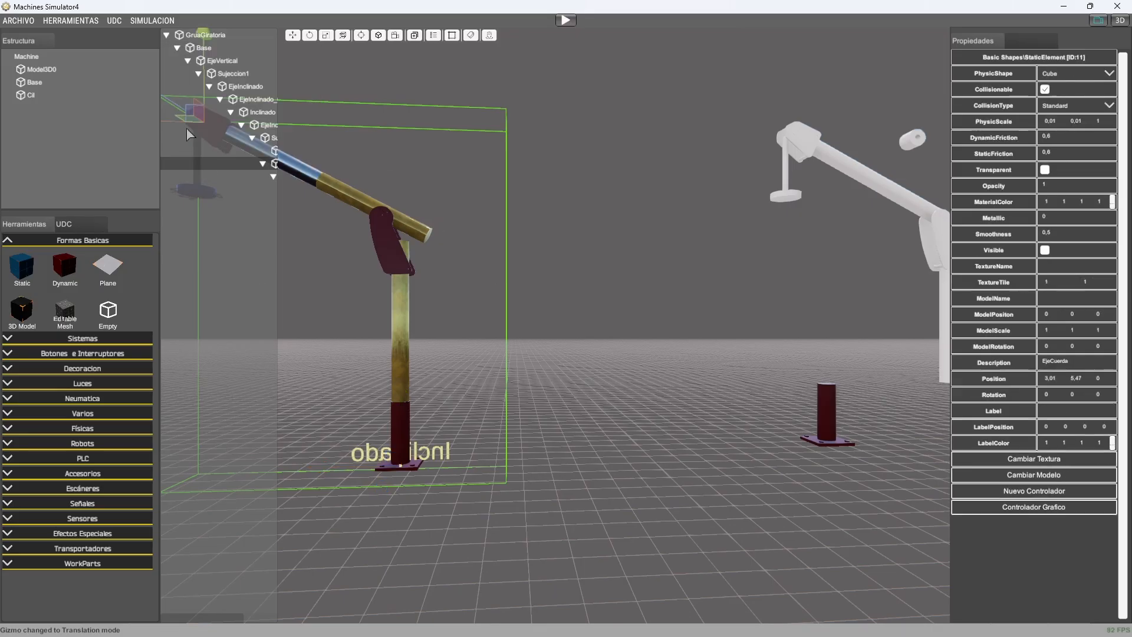
left_click(206, 49)
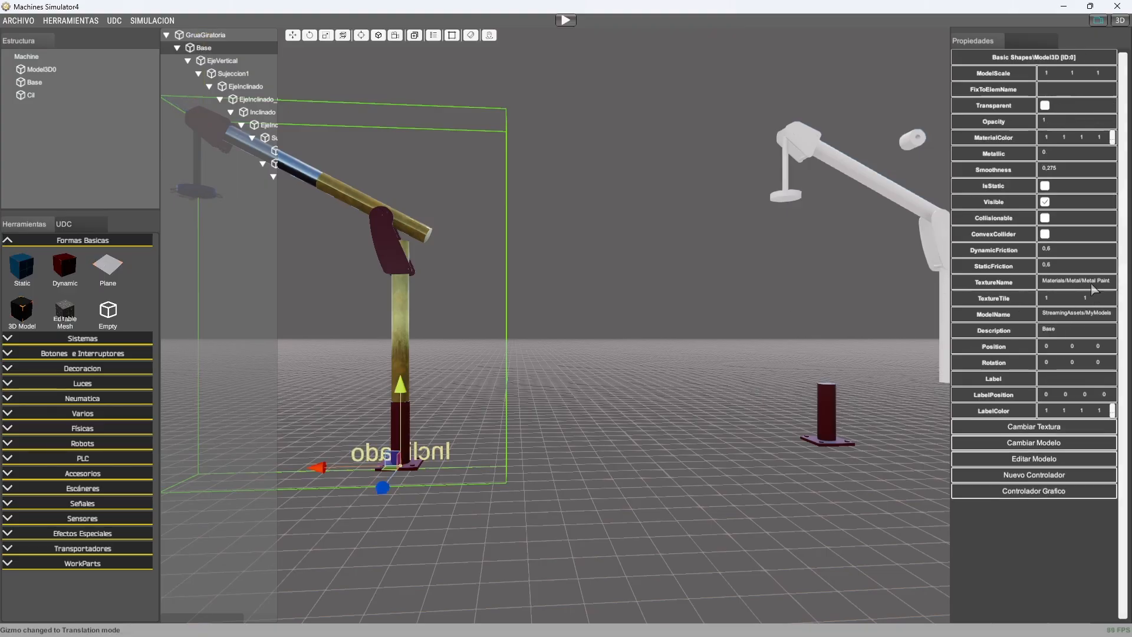
Step: Apply the Aluminum Base material from the Metal category to the extracted Cil part
left_click(913, 141)
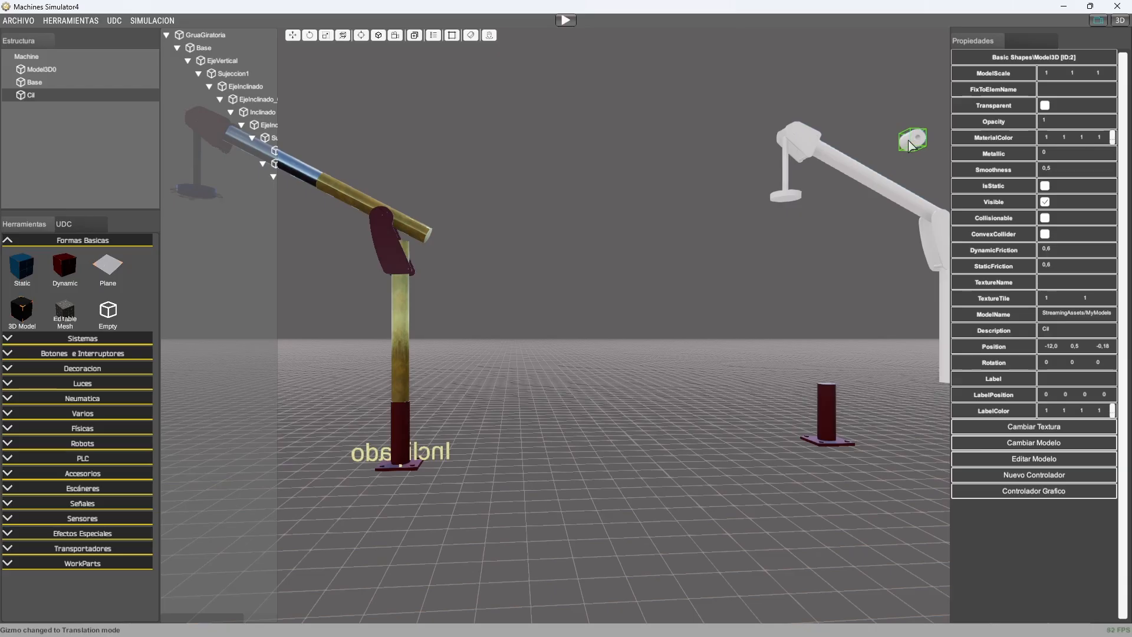
left_click(1053, 427)
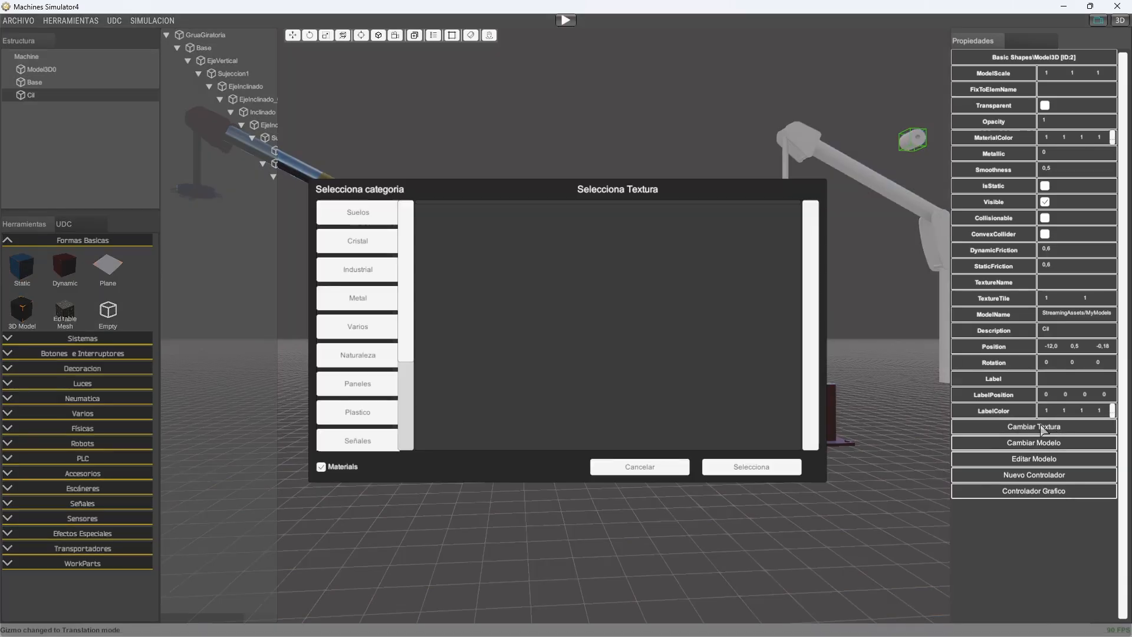
left_click(357, 298)
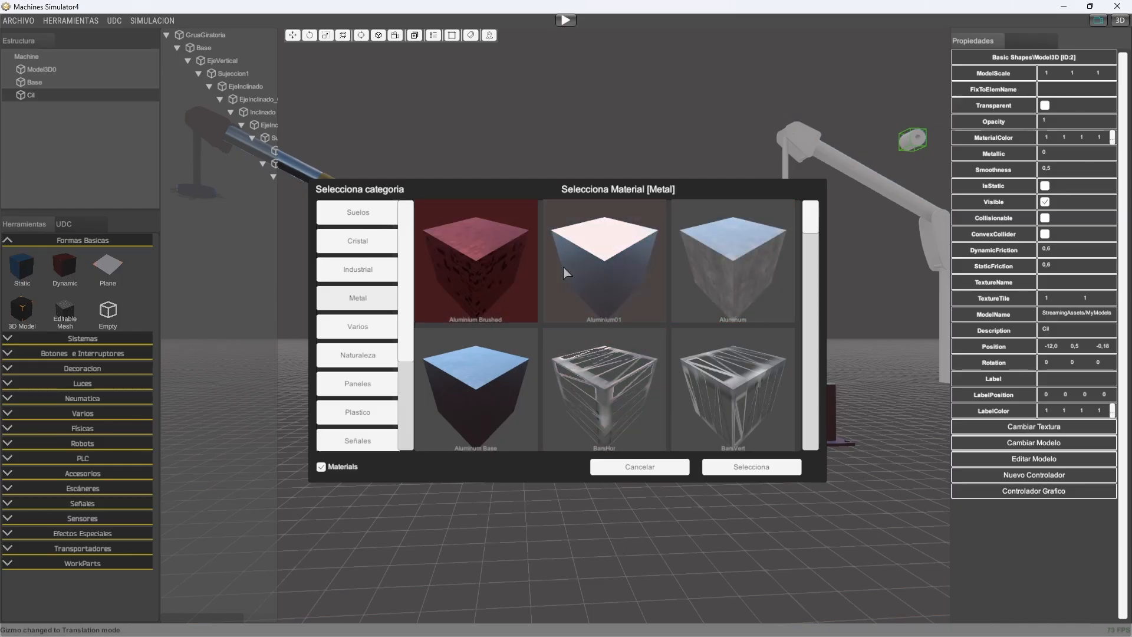
left_click(484, 389)
left_click(753, 467)
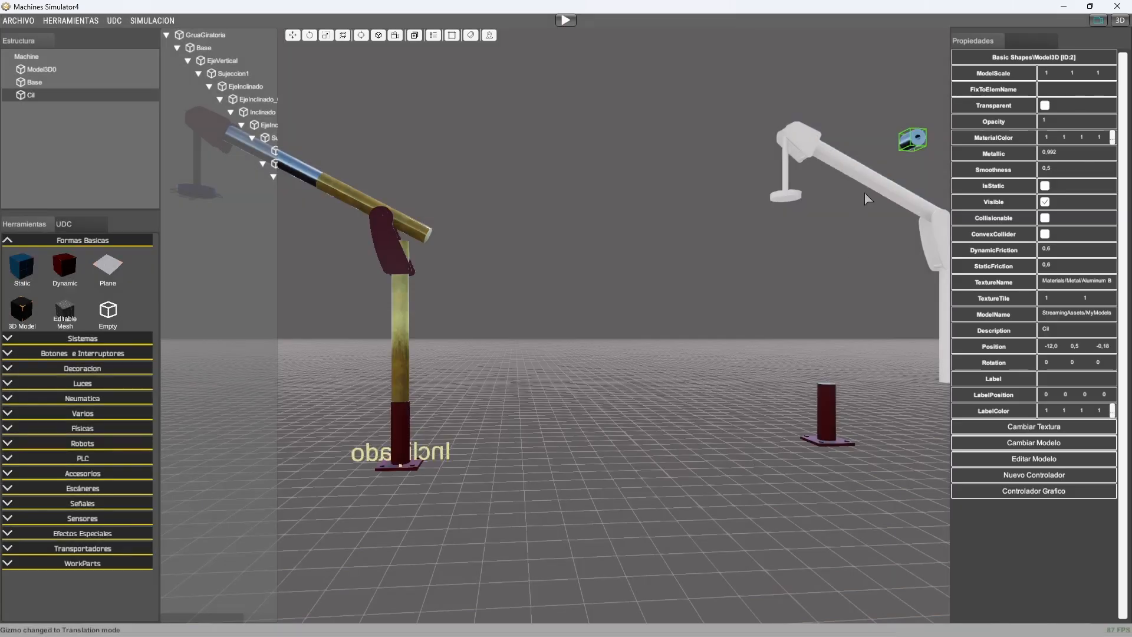
Step: Delete the white crane Model3D0 and the extracted Base and Cil parts from the machine, leaving only the textured crane
left_click(875, 182)
middle_click_drag(870, 192, 842, 209)
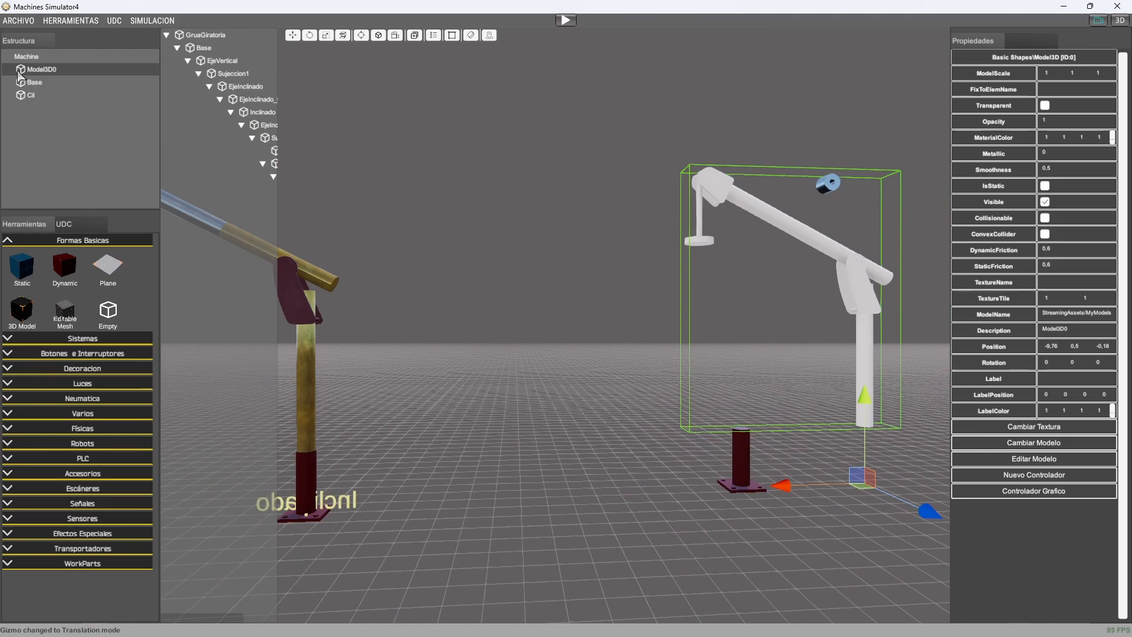
key("Delete")
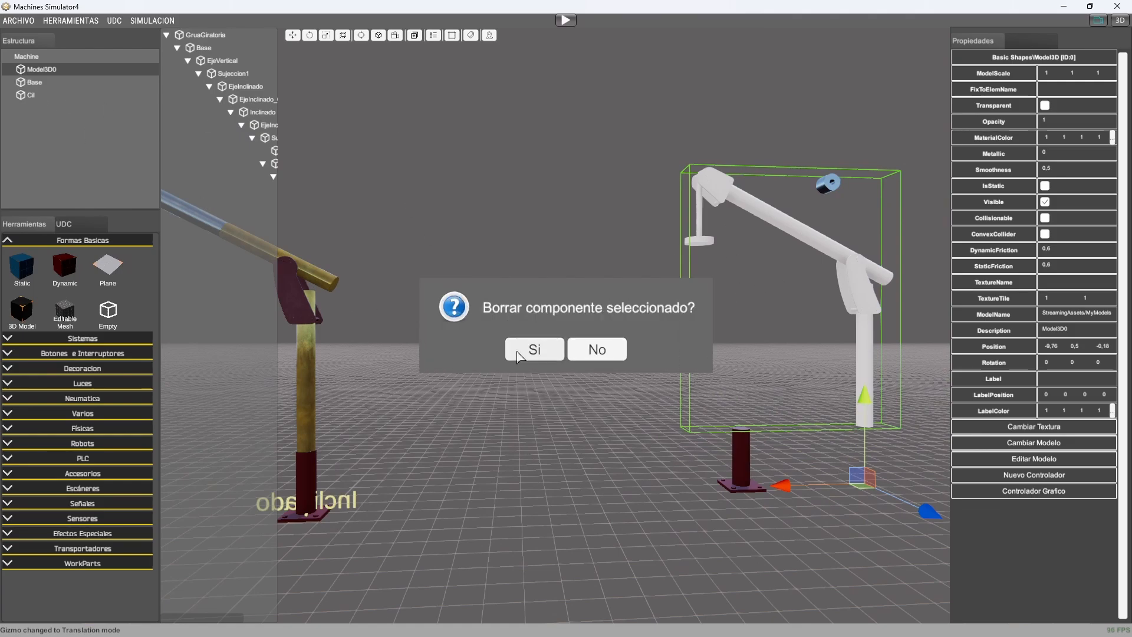
left_click(519, 349)
left_click(741, 457)
key("Delete")
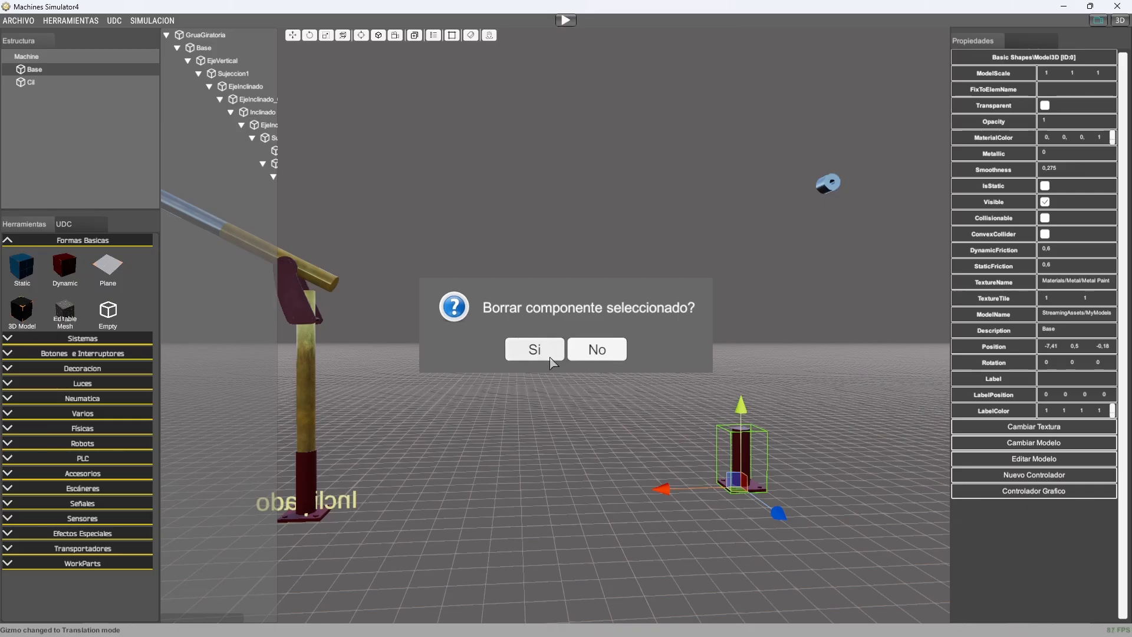
left_click(533, 348)
left_click(829, 184)
key("Delete")
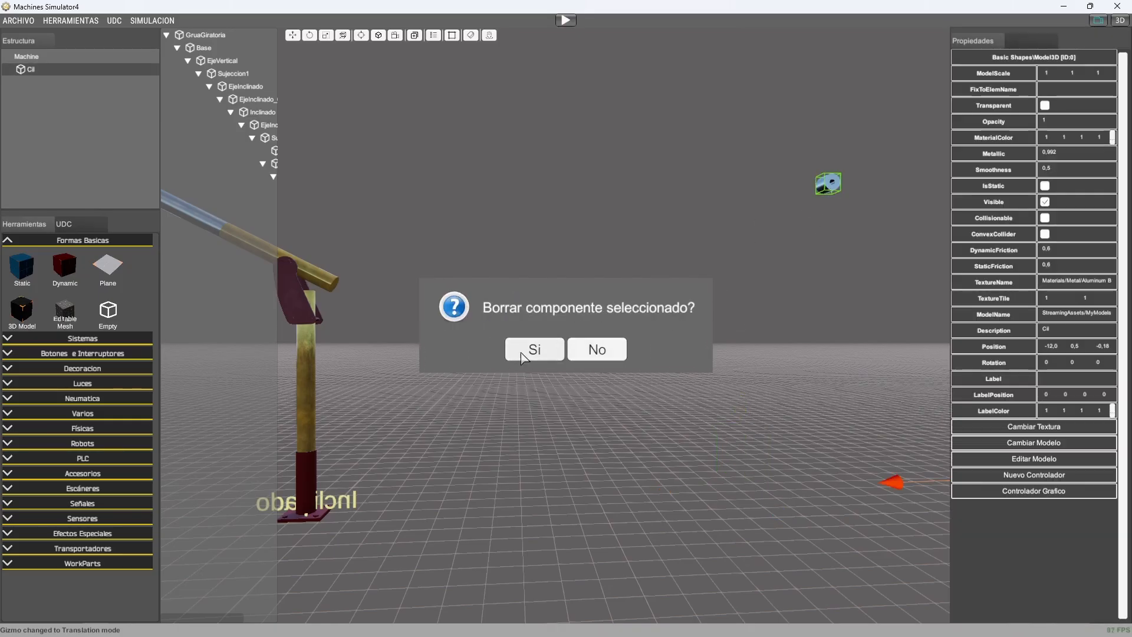
left_click(523, 350)
Step: Select the textured crane's Base and look over the nested part hierarchy of GruaGiratoria
scroll(789, 411, "down", 3)
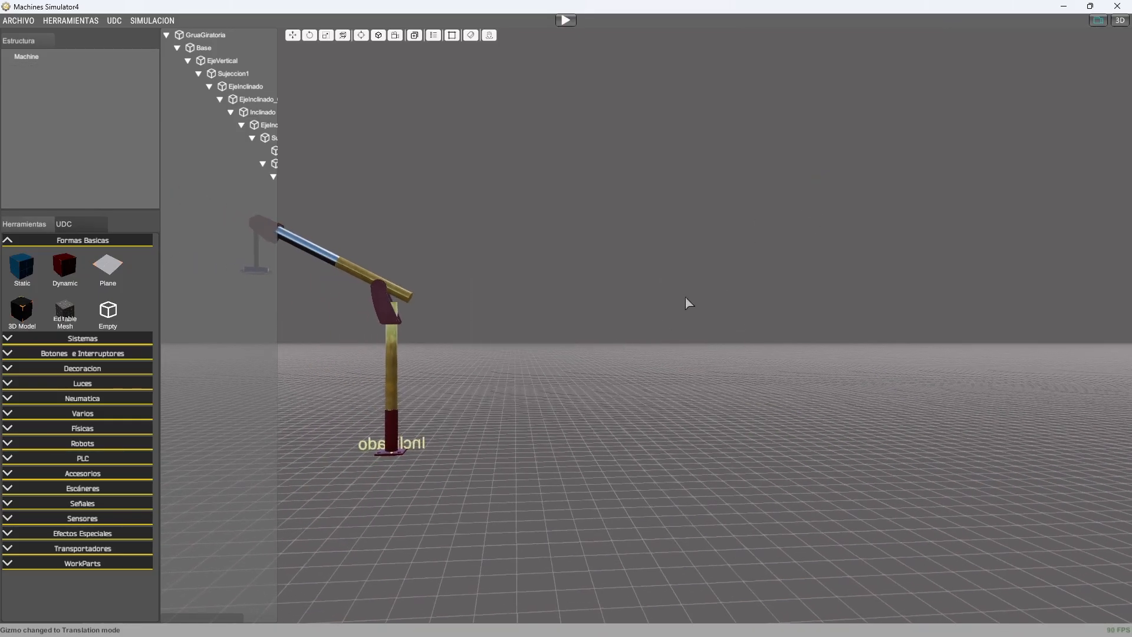
middle_click_drag(387, 127, 514, 145)
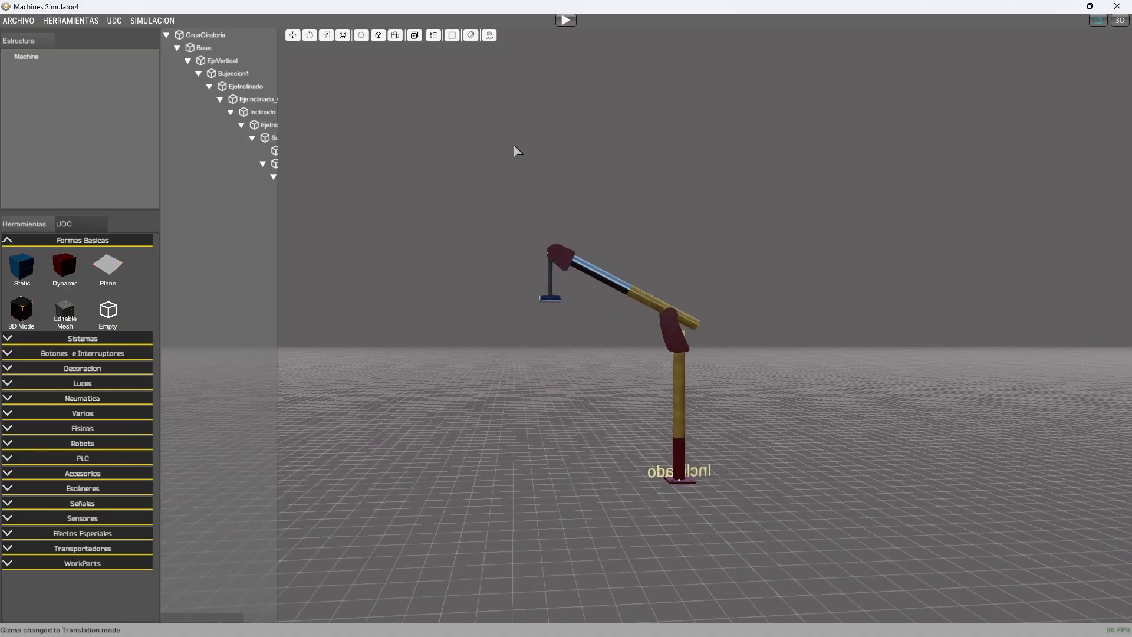
scroll(539, 301, "up", 4)
scroll(543, 309, "down", 2)
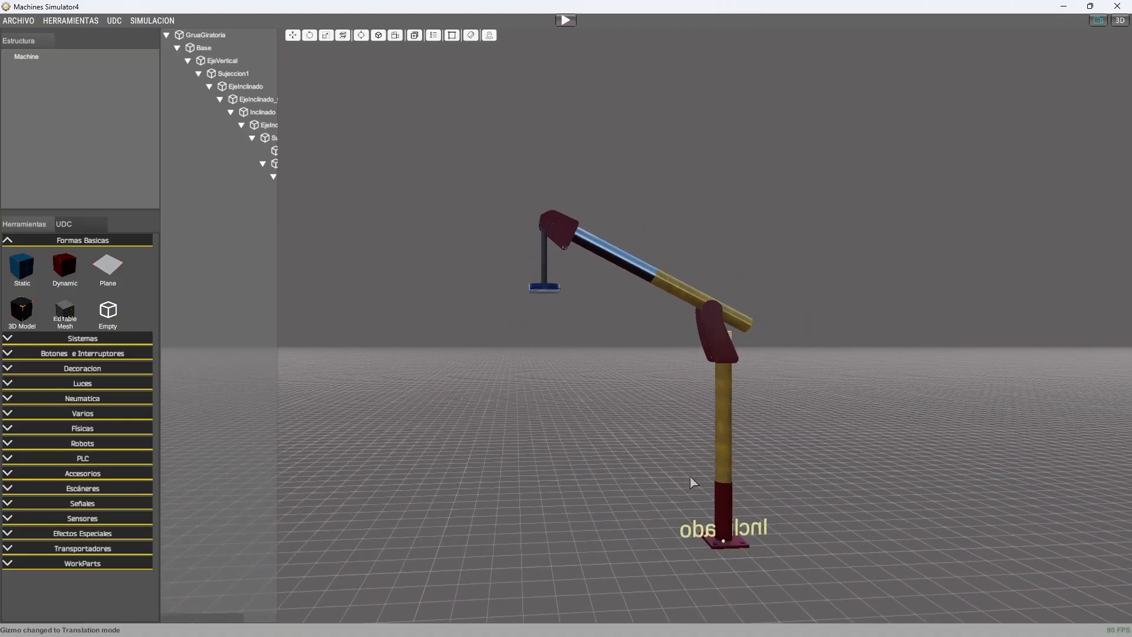
left_click(724, 518)
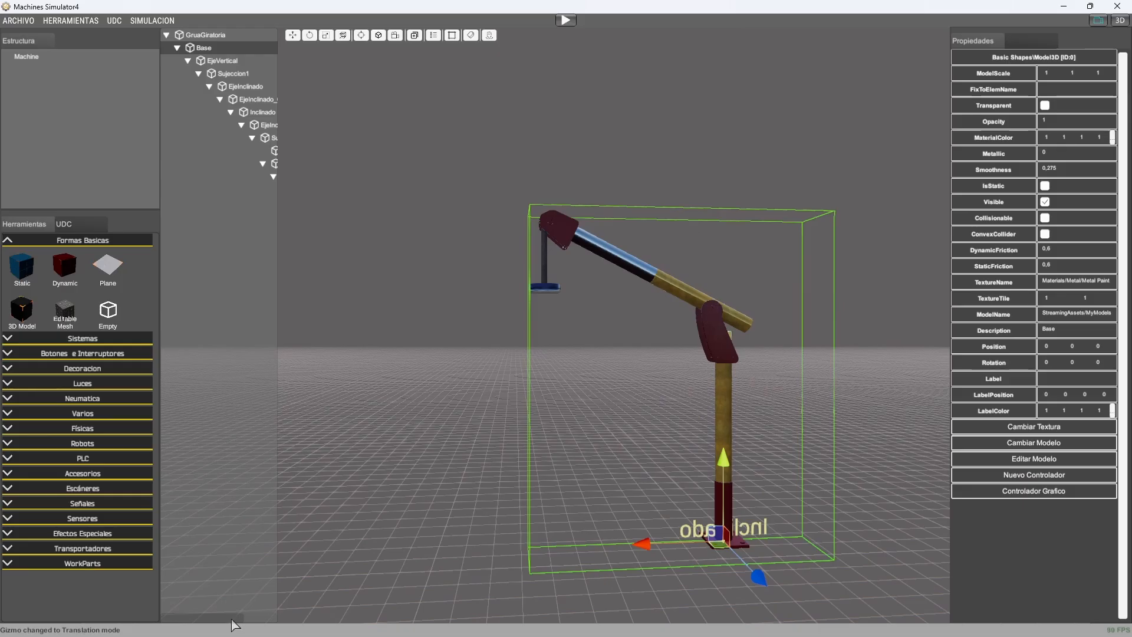
left_click_drag(233, 619, 239, 623)
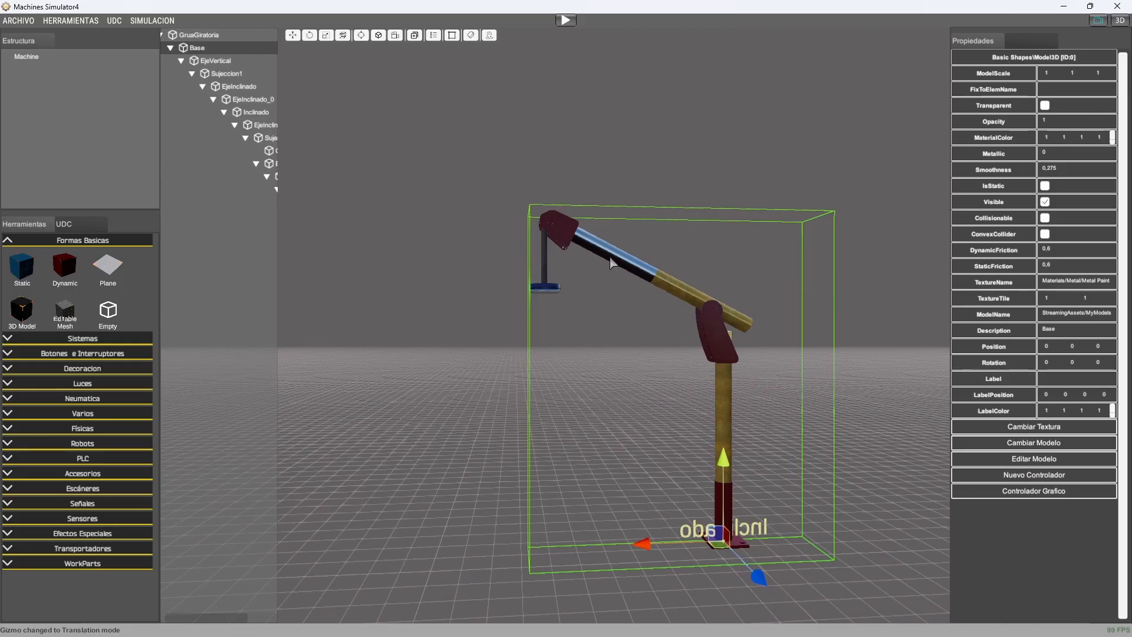
left_click(491, 165)
Step: Review the digital inputs of the GruaGiratoria component, including OK_Fuera, OK_Dentro and Detecta
left_click(188, 35)
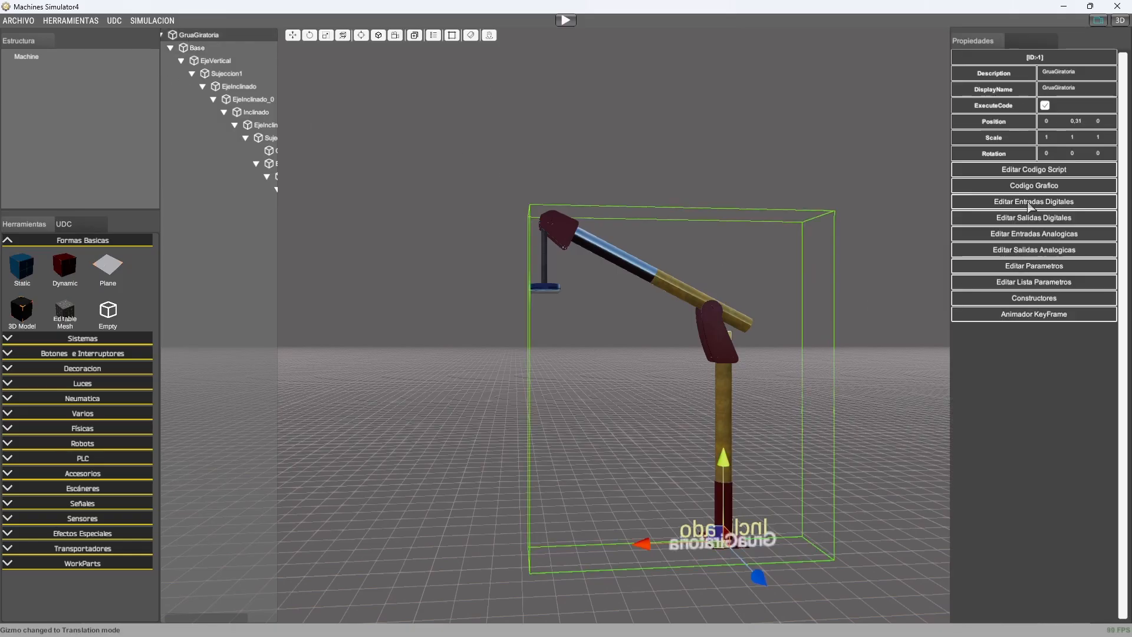
left_click(1040, 202)
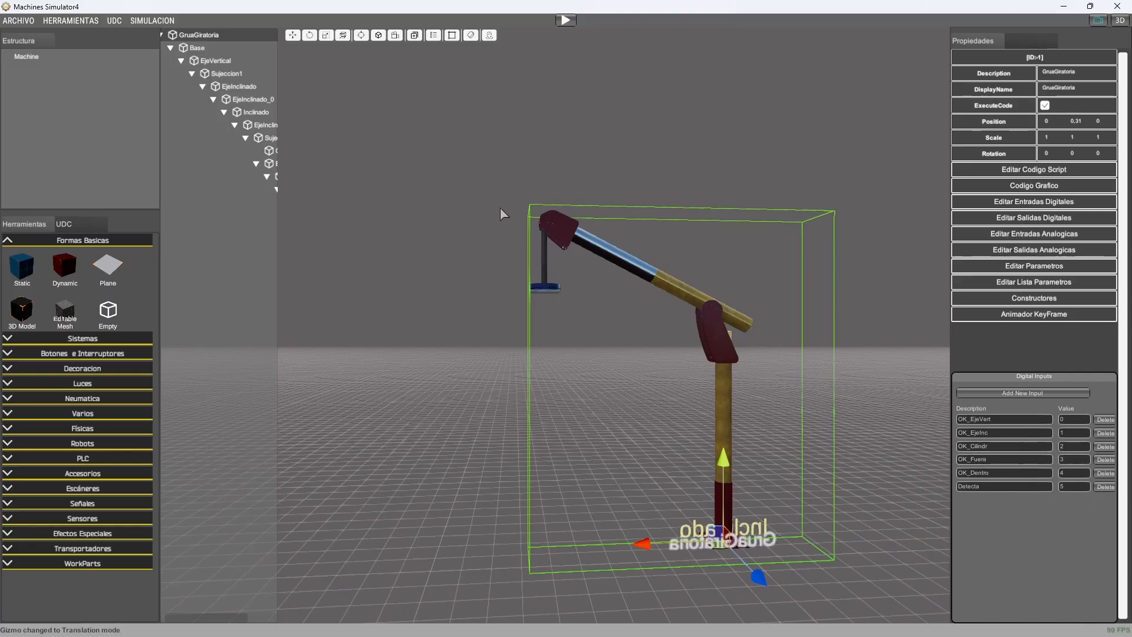
left_click(981, 459)
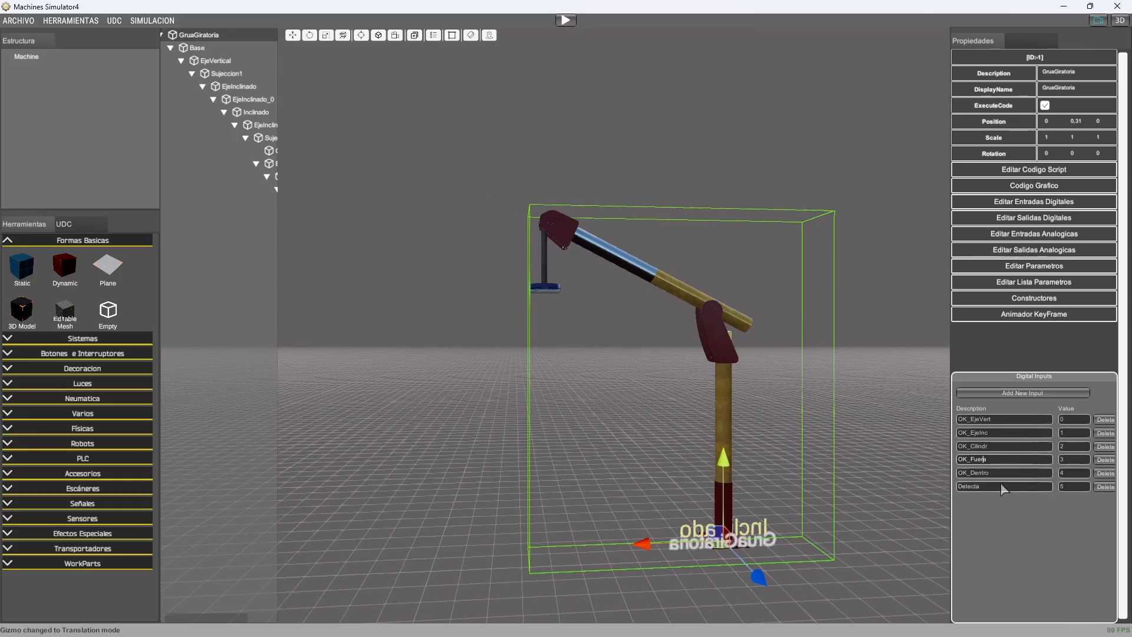
left_click(988, 472)
left_click(977, 487)
Step: Review GruaGiratoria's digital outputs, analog inputs, analog outputs and parameters against the crane's axes
left_click(1036, 220)
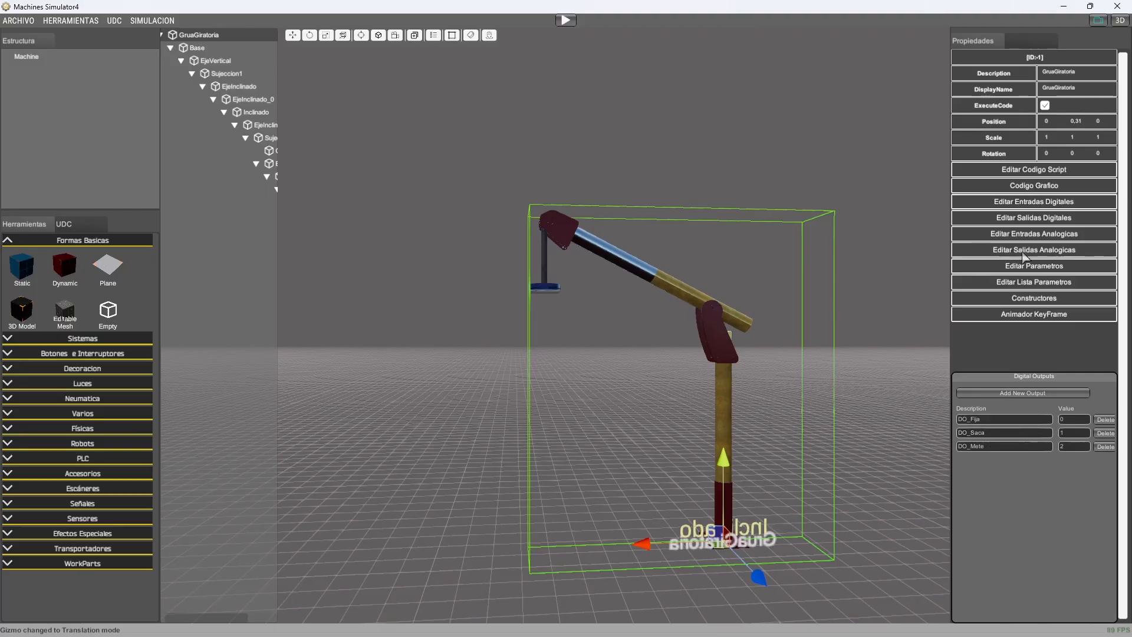
left_click(1049, 236)
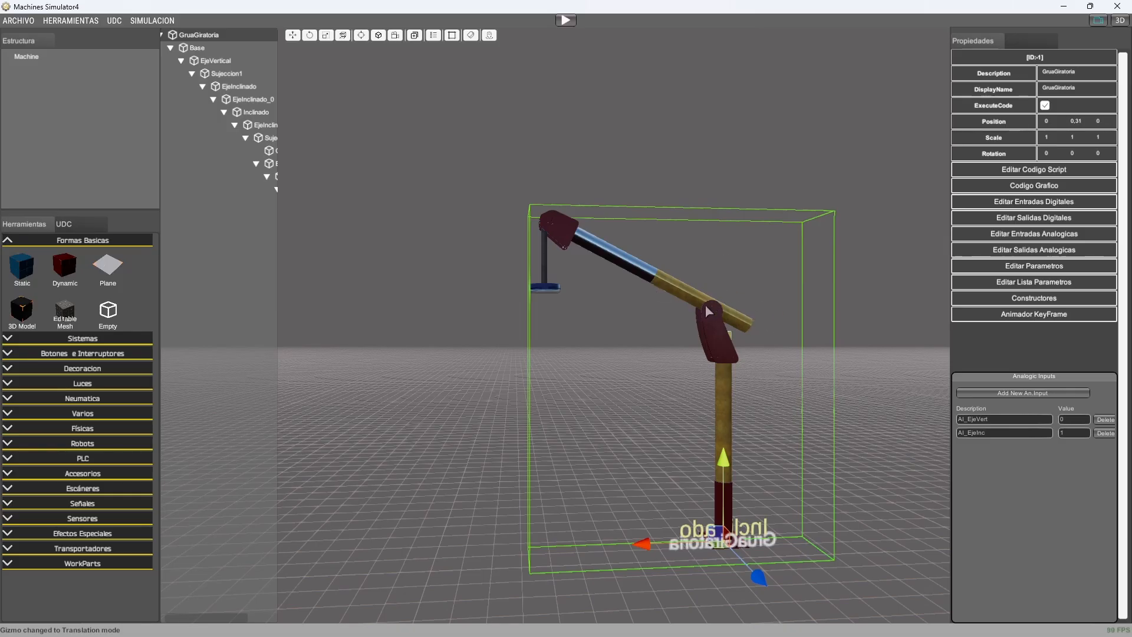
right_click_drag(705, 305, 793, 328)
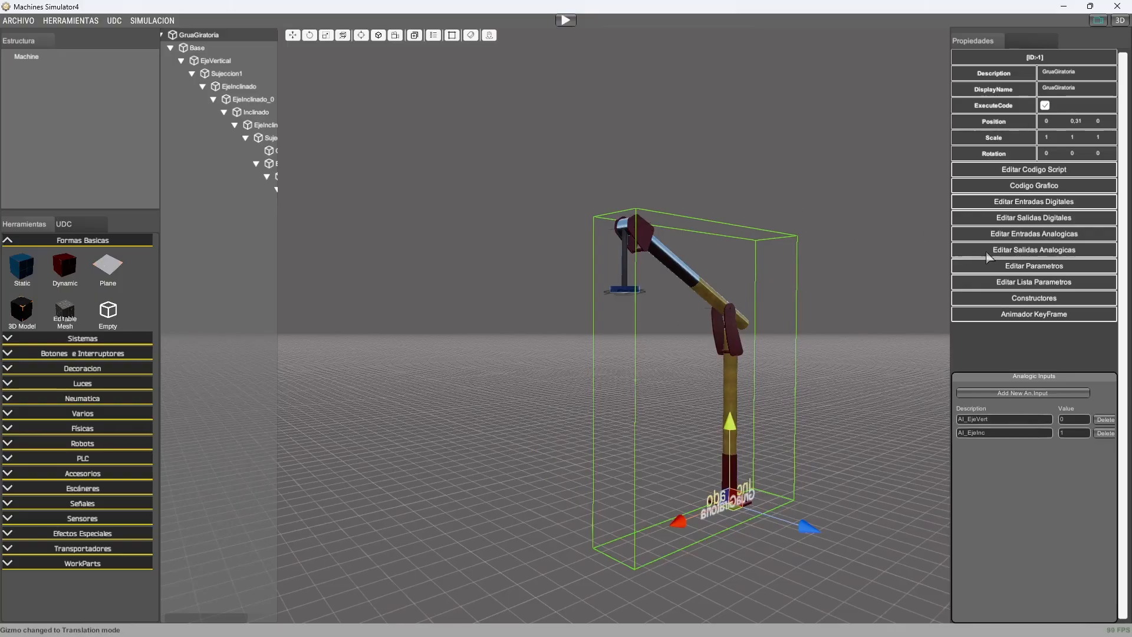
left_click(1036, 253)
left_click(1043, 268)
middle_click_drag(813, 434, 542, 310)
right_click_drag(542, 310, 588, 356)
middle_click_drag(588, 356, 572, 354)
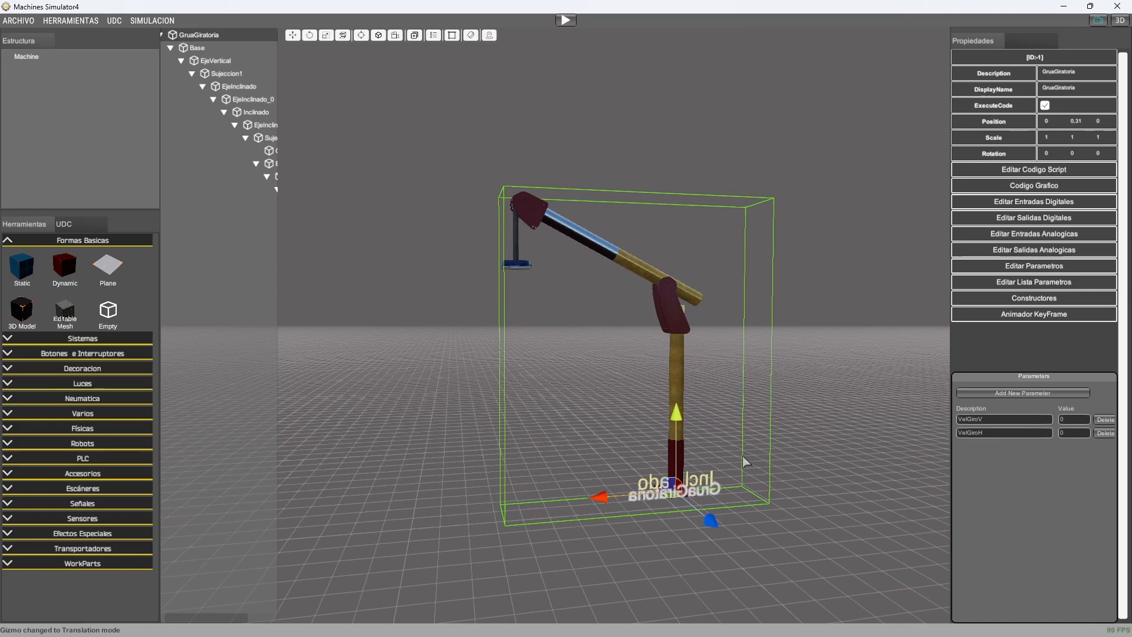
Step: Inspect the properties and IDs of the Base, EjeVertical and Sujeccion1 parts in the crane's hierarchy
left_click(678, 353)
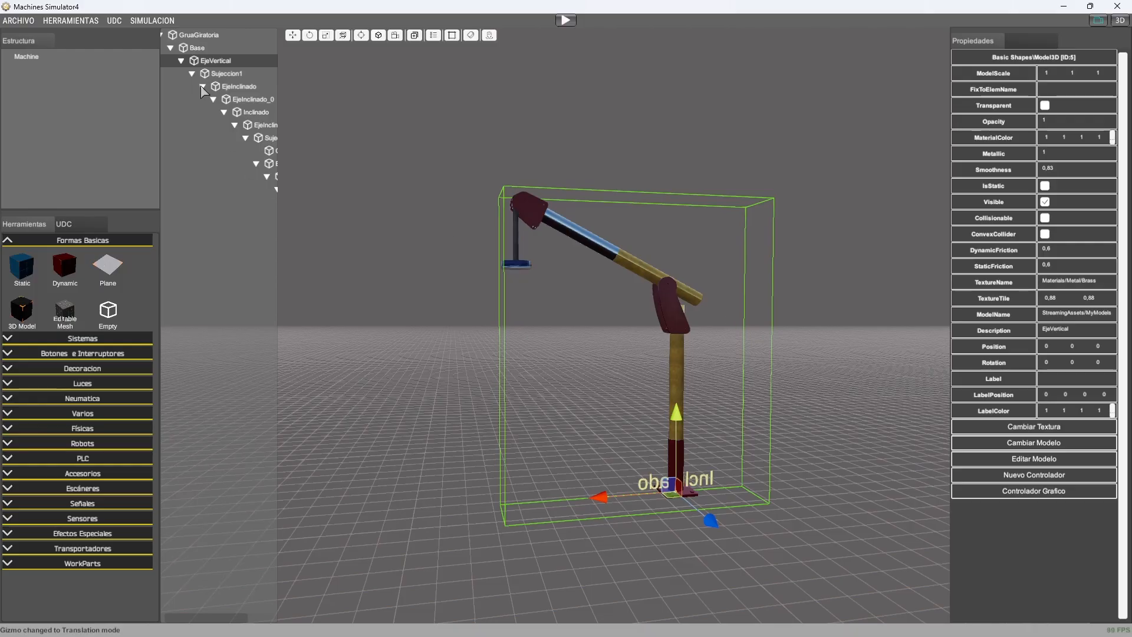
left_click(189, 41)
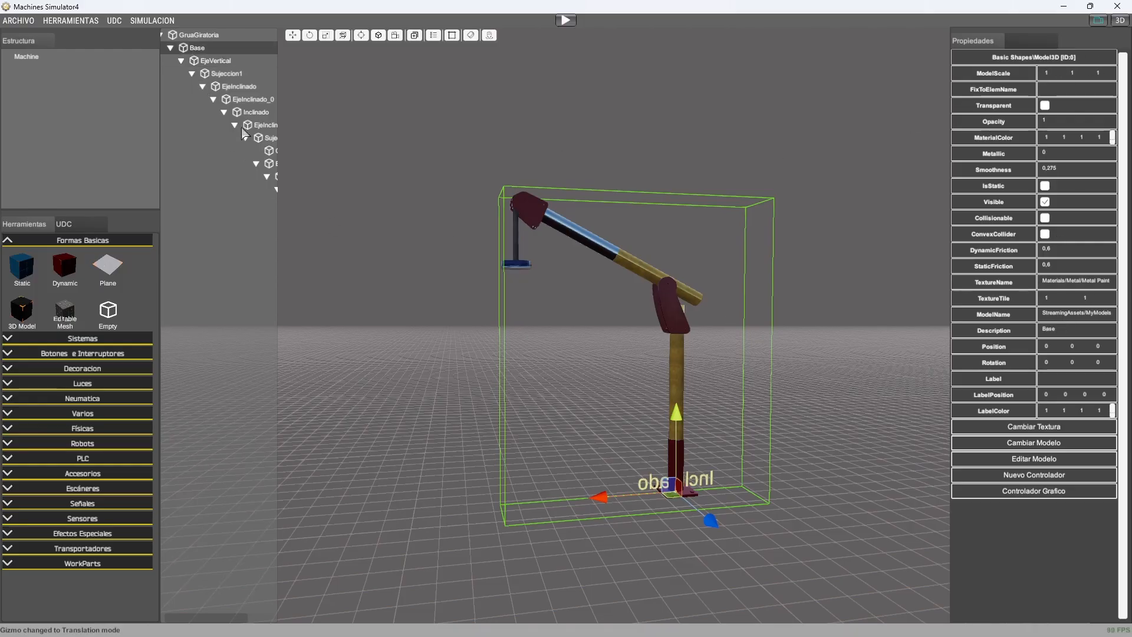
left_click(218, 61)
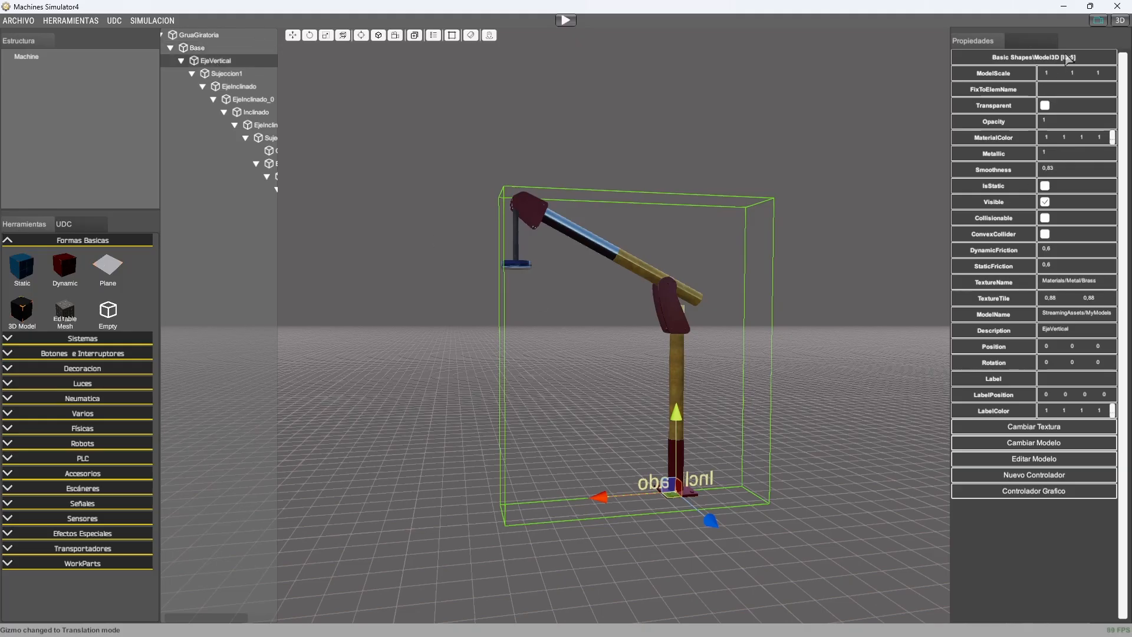
left_click(229, 75)
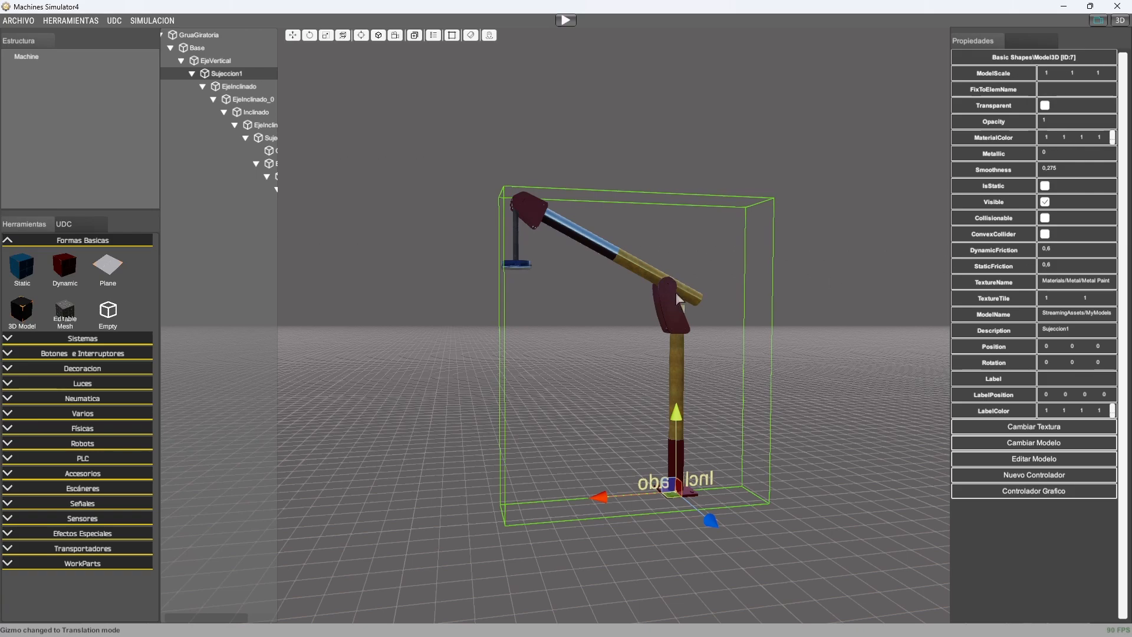
Step: Make the EjeInclinado static element visible at the joint between the Sujeccion1 bracket and the inclined arm
left_click(242, 86)
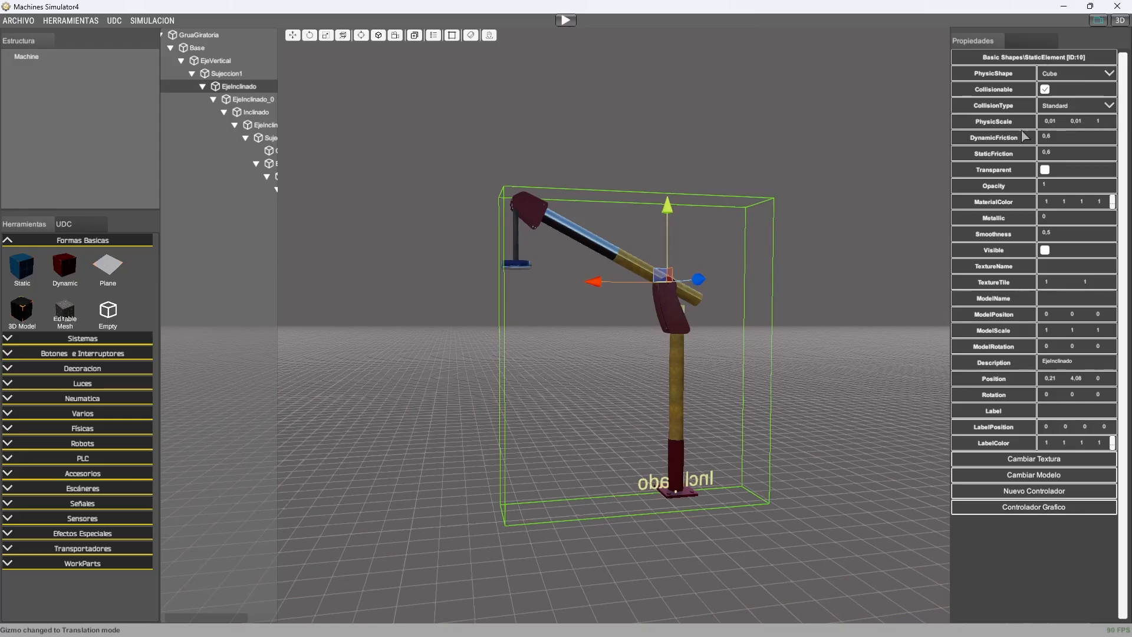
left_click(1045, 250)
middle_click_drag(625, 420, 594, 412)
right_click_drag(593, 411, 524, 328)
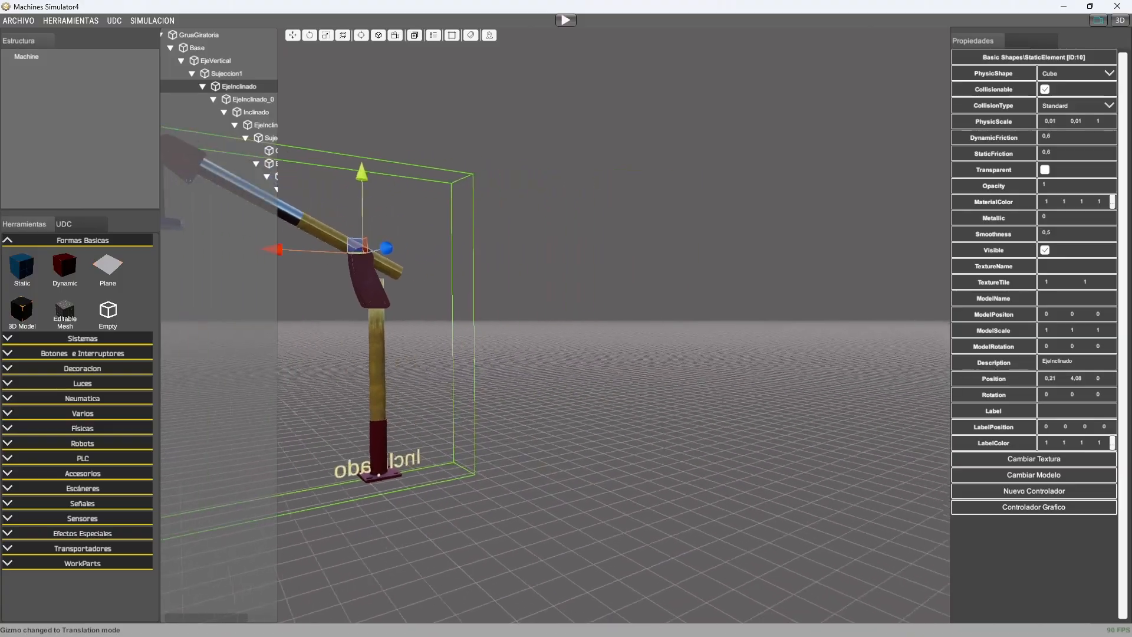
middle_click_drag(524, 328, 670, 321)
scroll(685, 283, "up", 4)
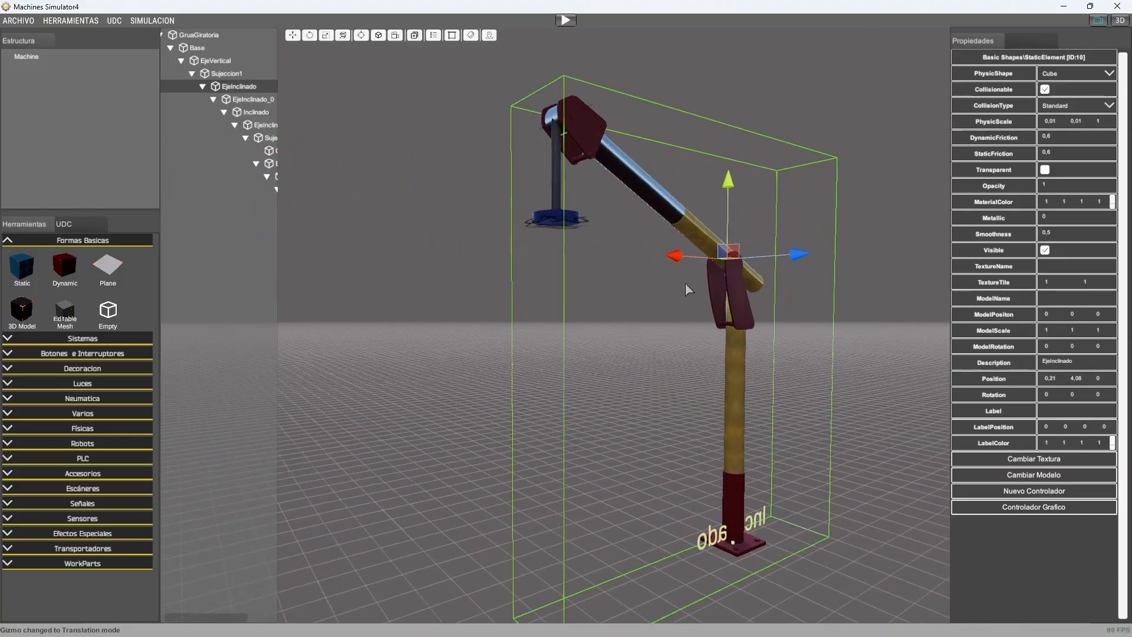
Step: Examine from several angles and up close how the EjeInclinado axis passes through the bracket and inclined arm
right_click_drag(668, 327, 462, 401)
middle_click_drag(462, 401, 529, 398)
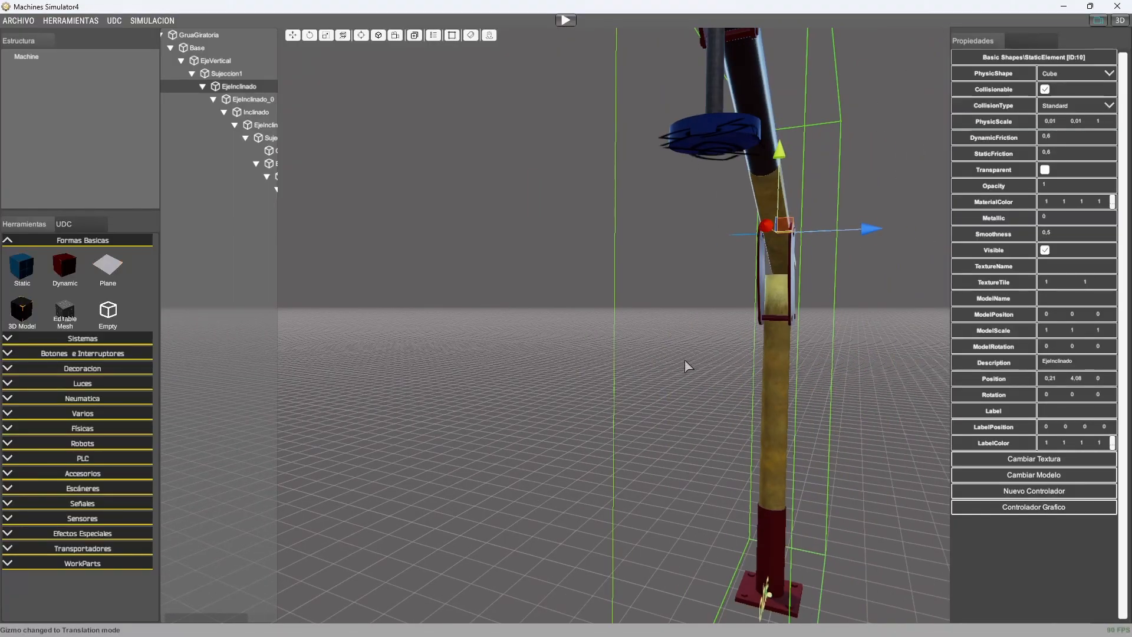
right_click_drag(684, 366, 518, 395)
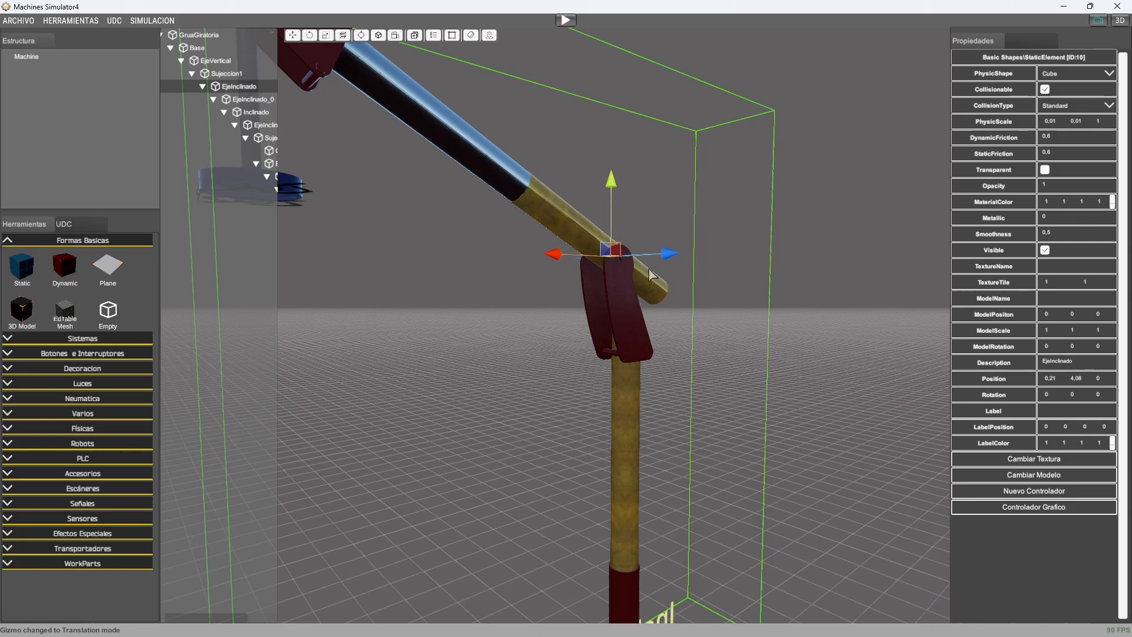
scroll(649, 436, "down", 5)
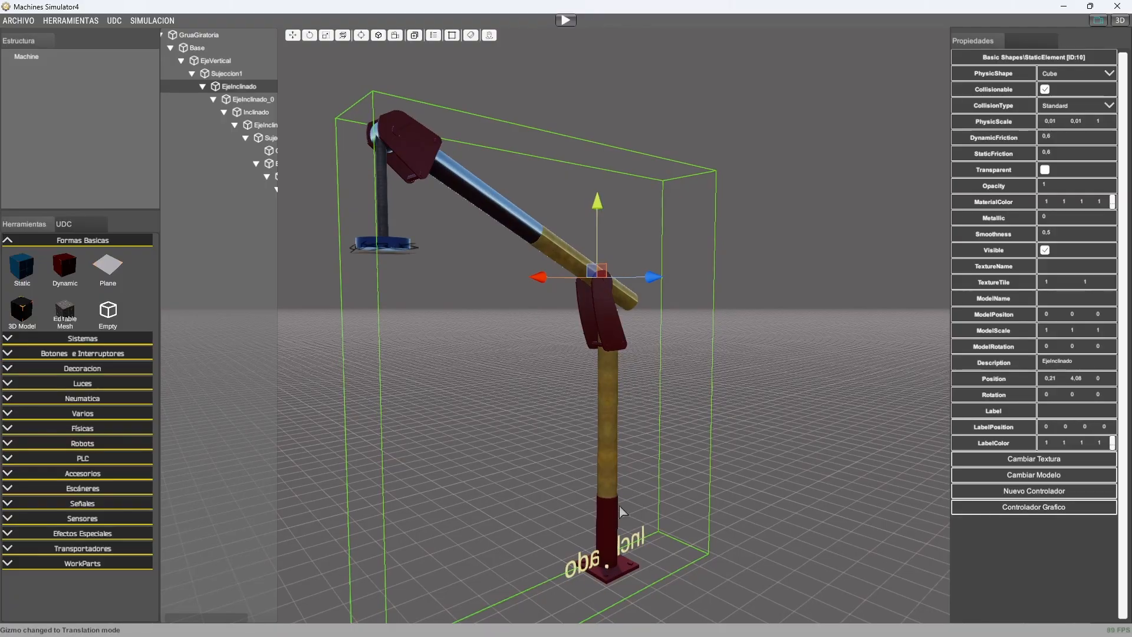
scroll(615, 287, "up", 5)
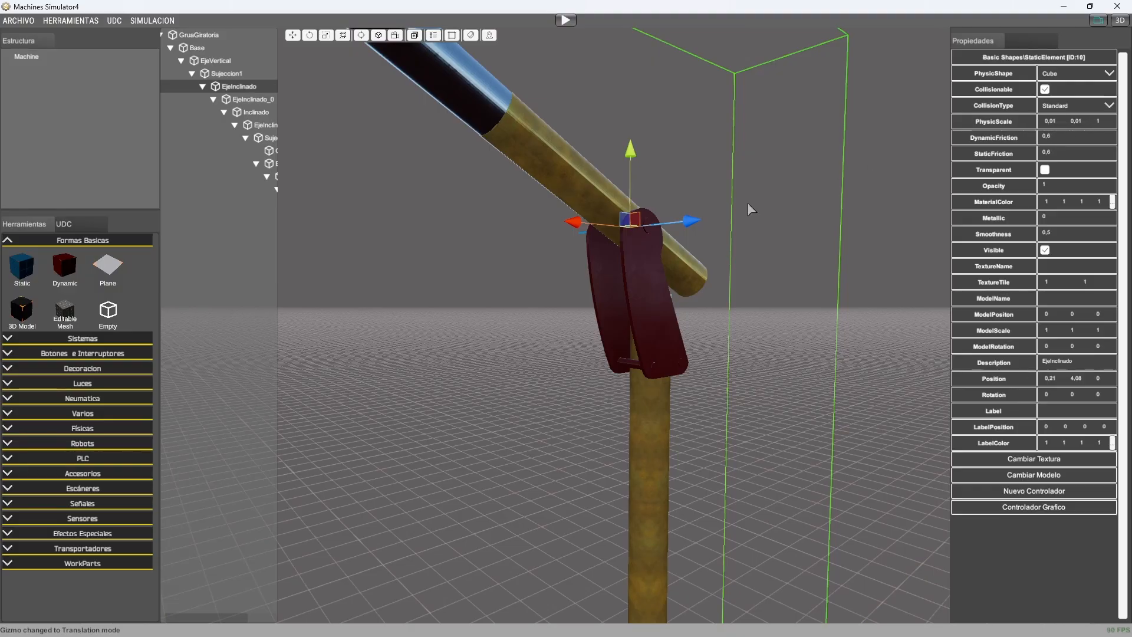
scroll(650, 226, "up", 2)
scroll(649, 225, "up", 3)
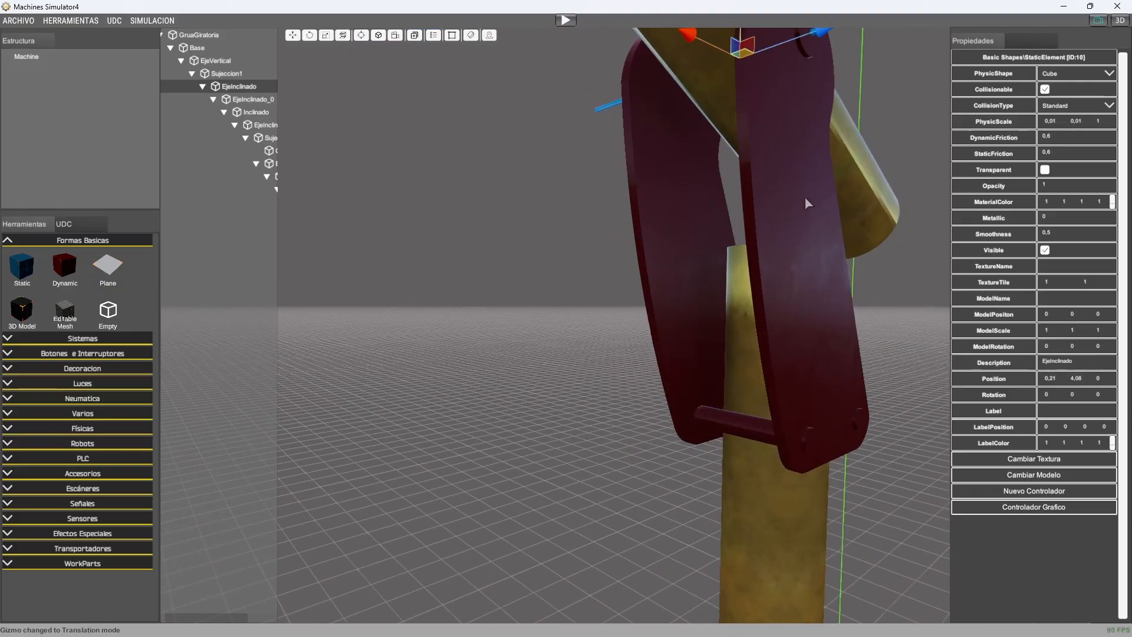
right_click_drag(566, 318, 567, 321)
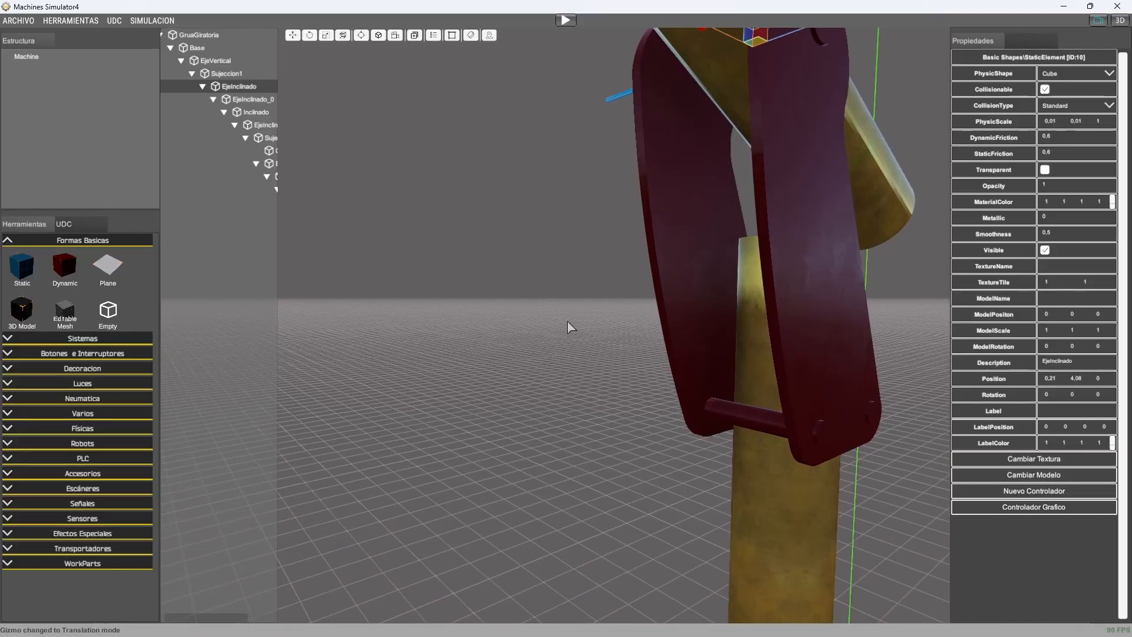
middle_click_drag(567, 321, 561, 328)
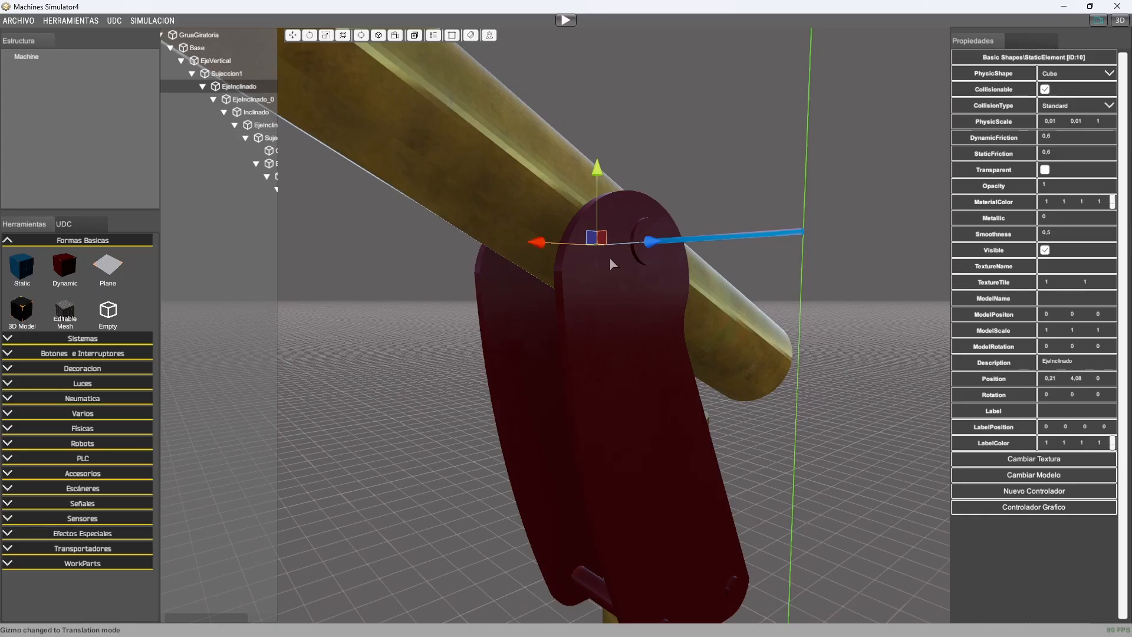
right_click_drag(609, 257, 616, 260)
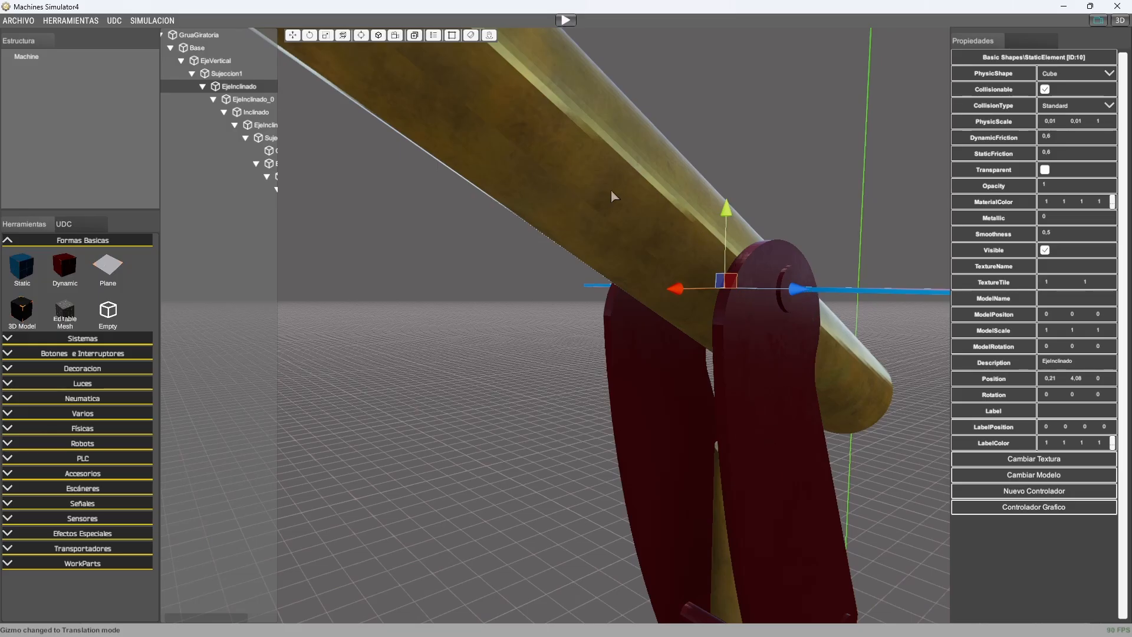
Step: Hide the EjeInclinado axis element and inspect the properties of the EjeInclinado_0 model and the Inclinado empty
scroll(701, 303, "down", 10)
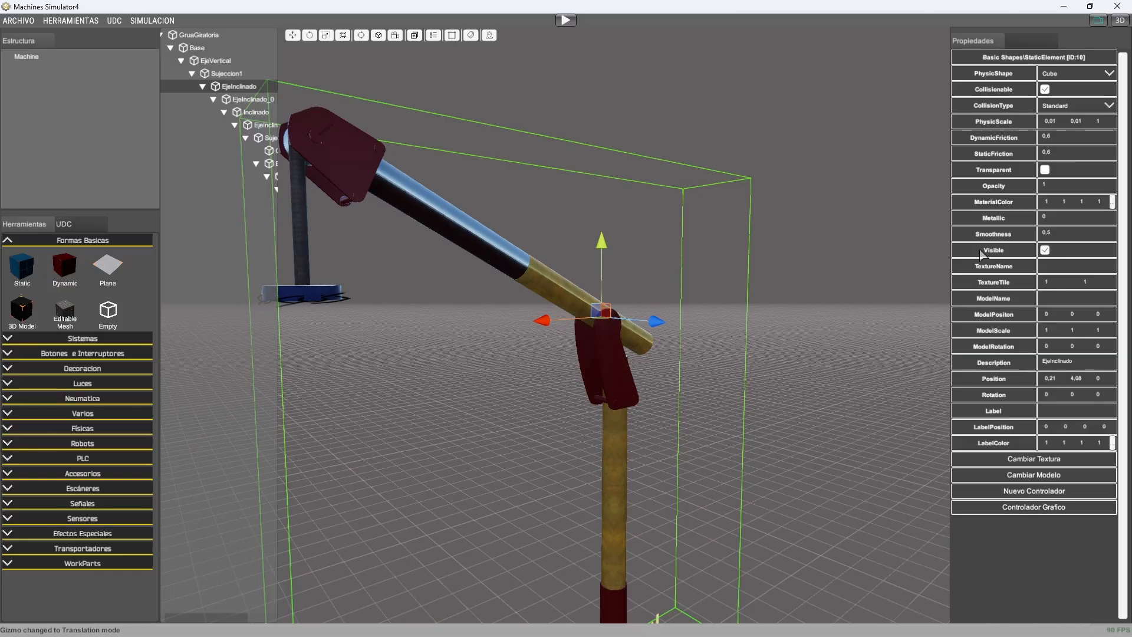
left_click(1044, 250)
left_click(236, 100)
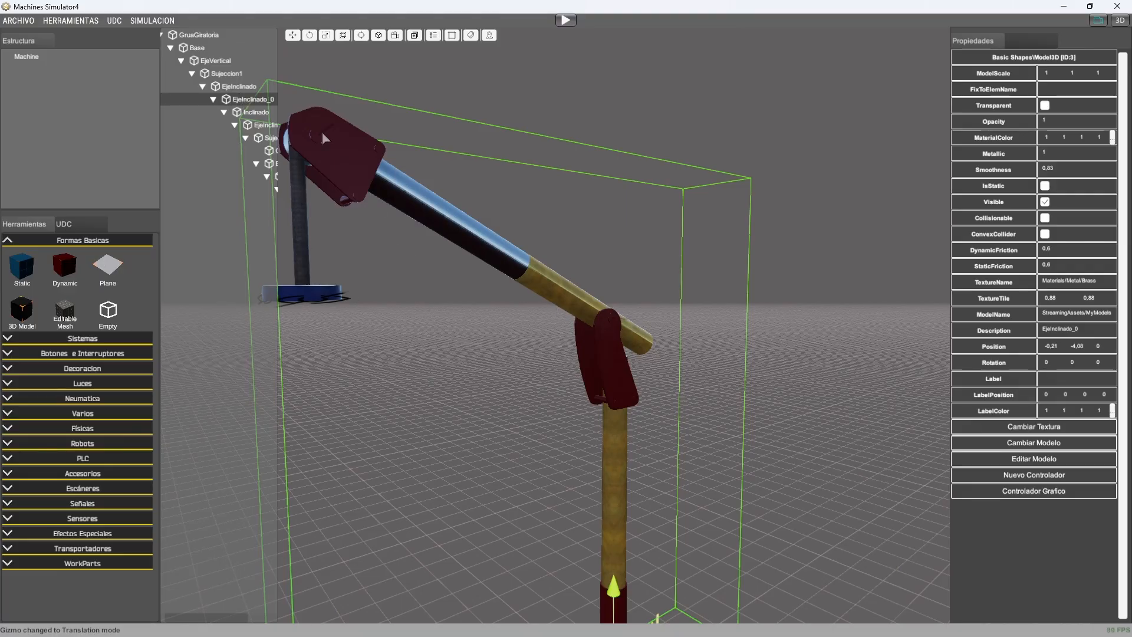
left_click(257, 112)
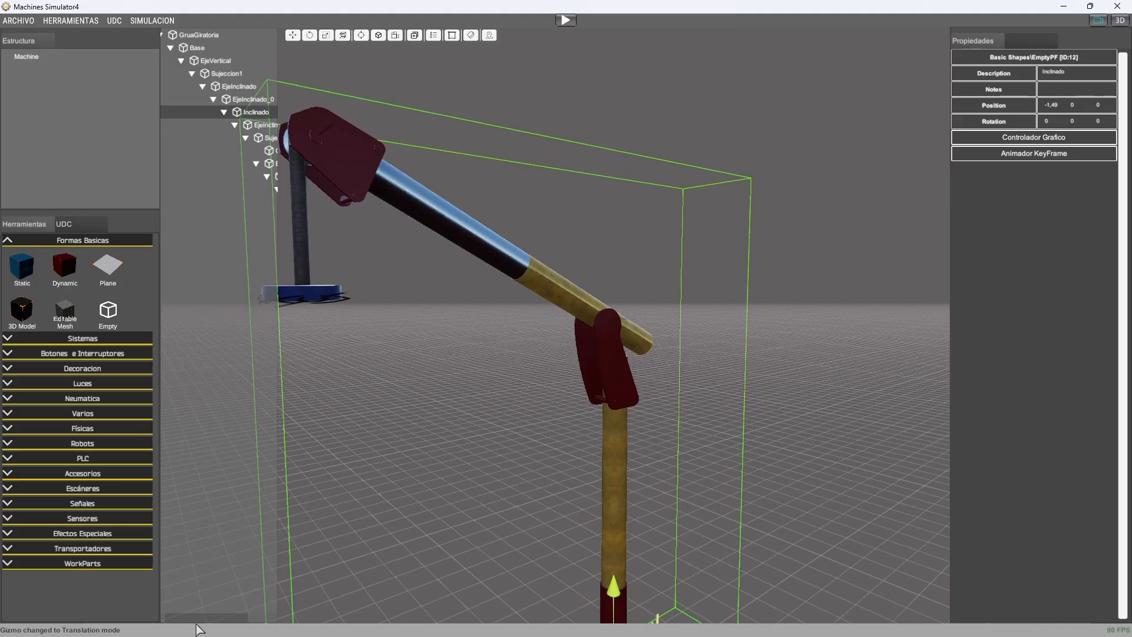
Step: Open Inclinado's keyframe animator and compare the arm's retracted and extended positions in the Saca animation at 0.0 and 1.0
left_click_drag(201, 618, 231, 618)
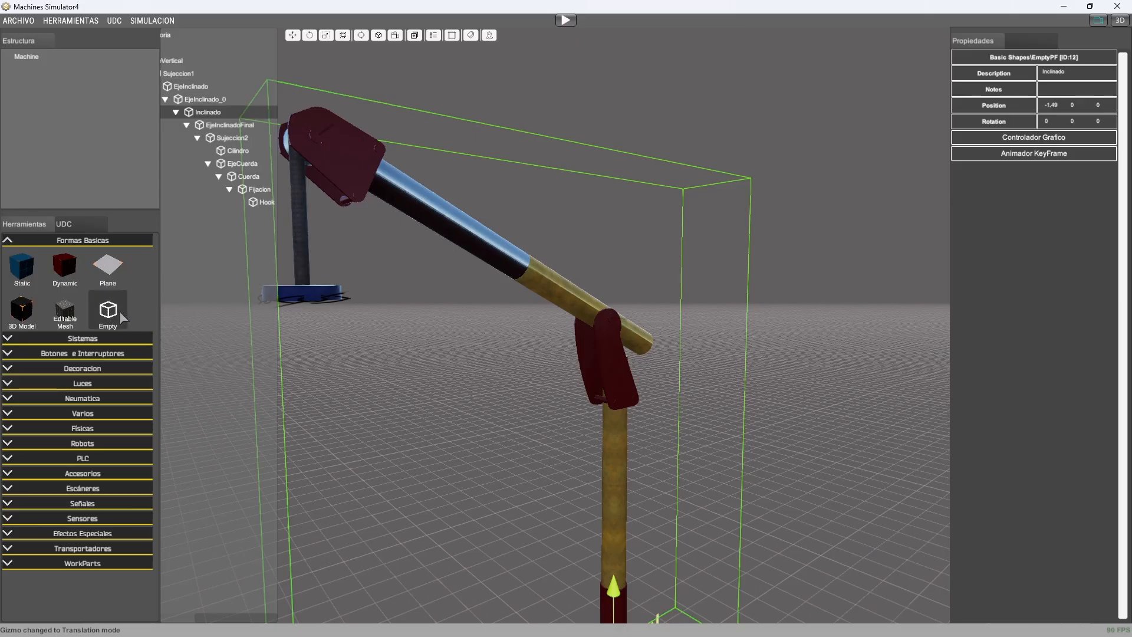
left_click(1043, 154)
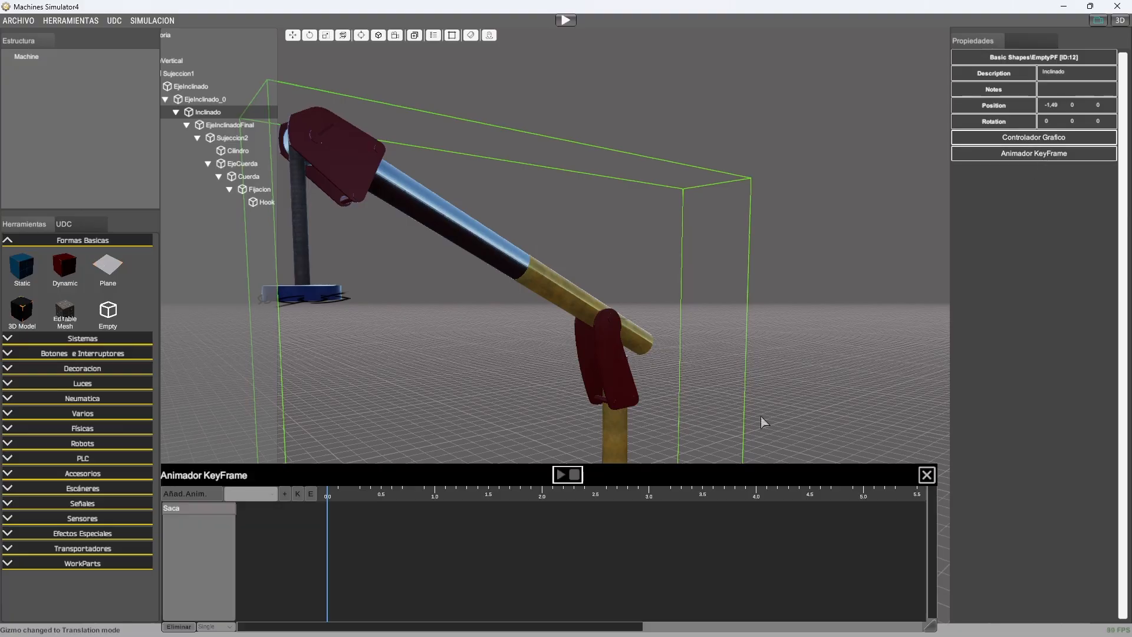
left_click(175, 509)
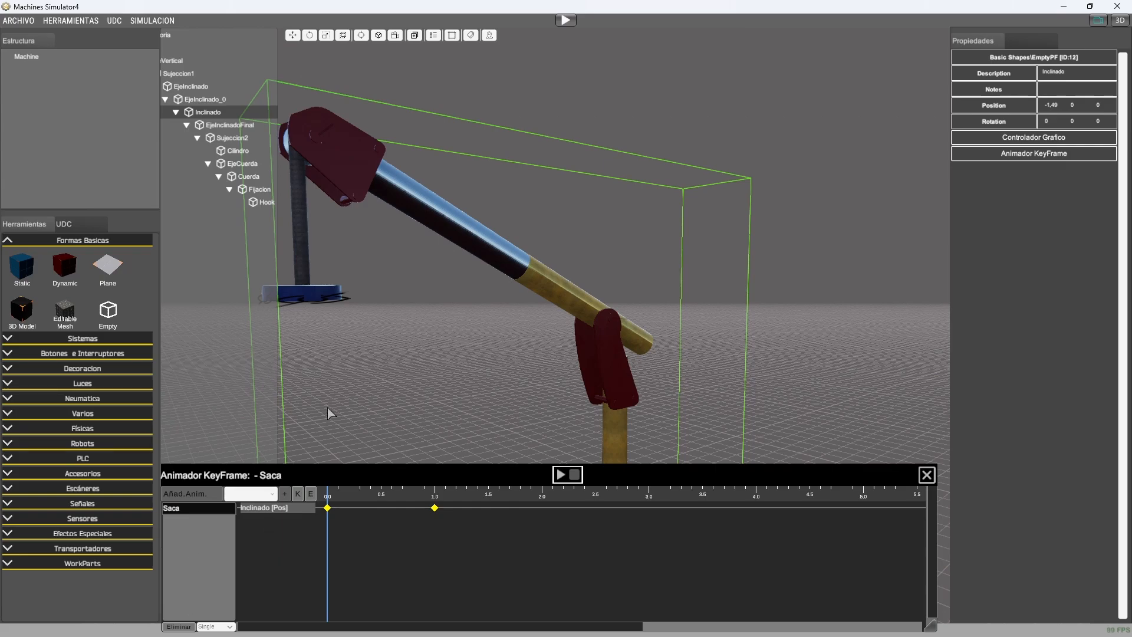
scroll(663, 358, "down", 5)
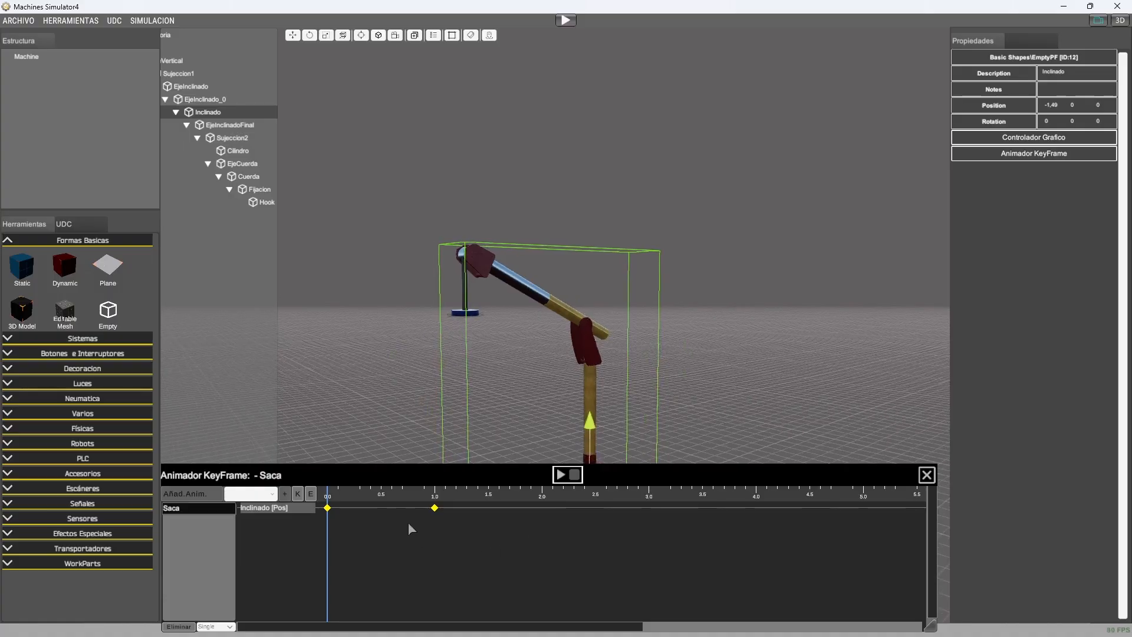
left_click(435, 493)
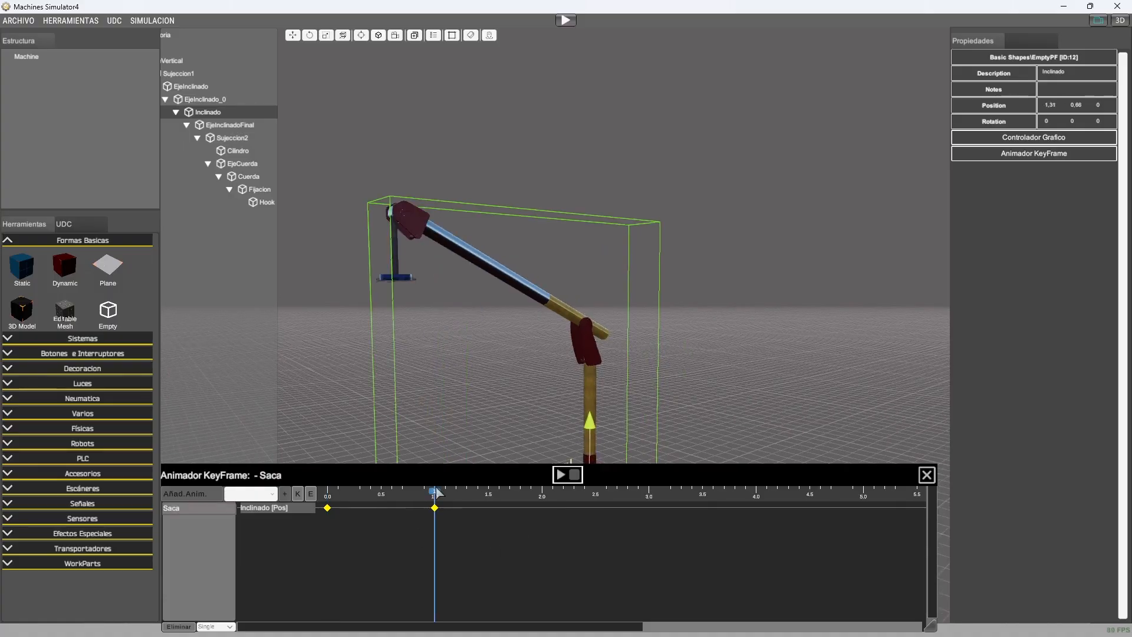
left_click(329, 493)
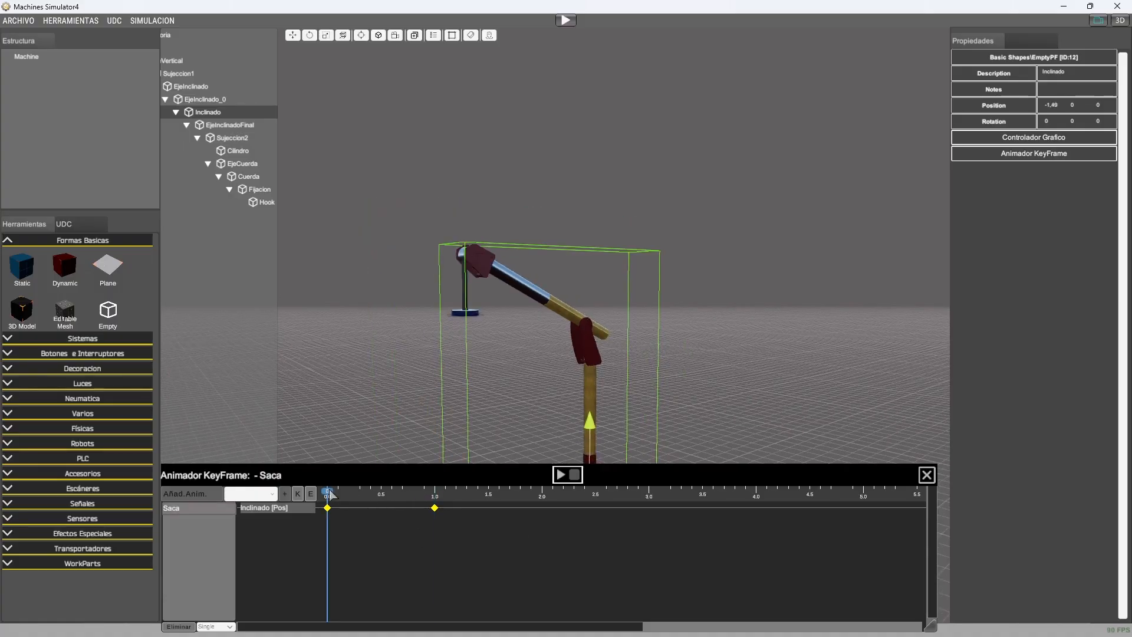
left_click(435, 493)
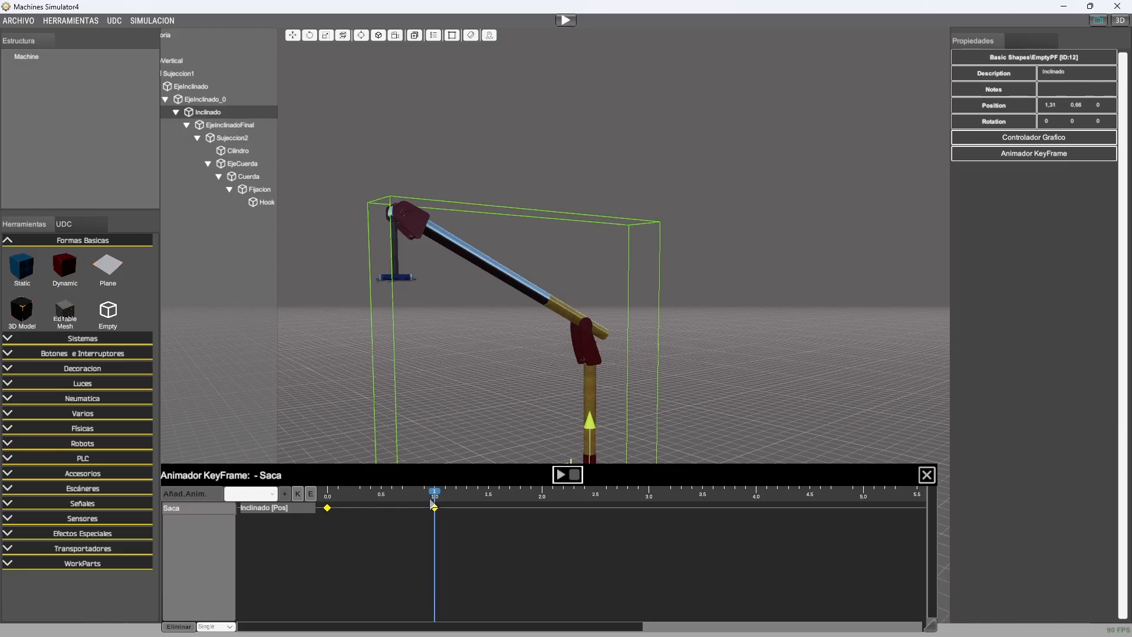
left_click(329, 495)
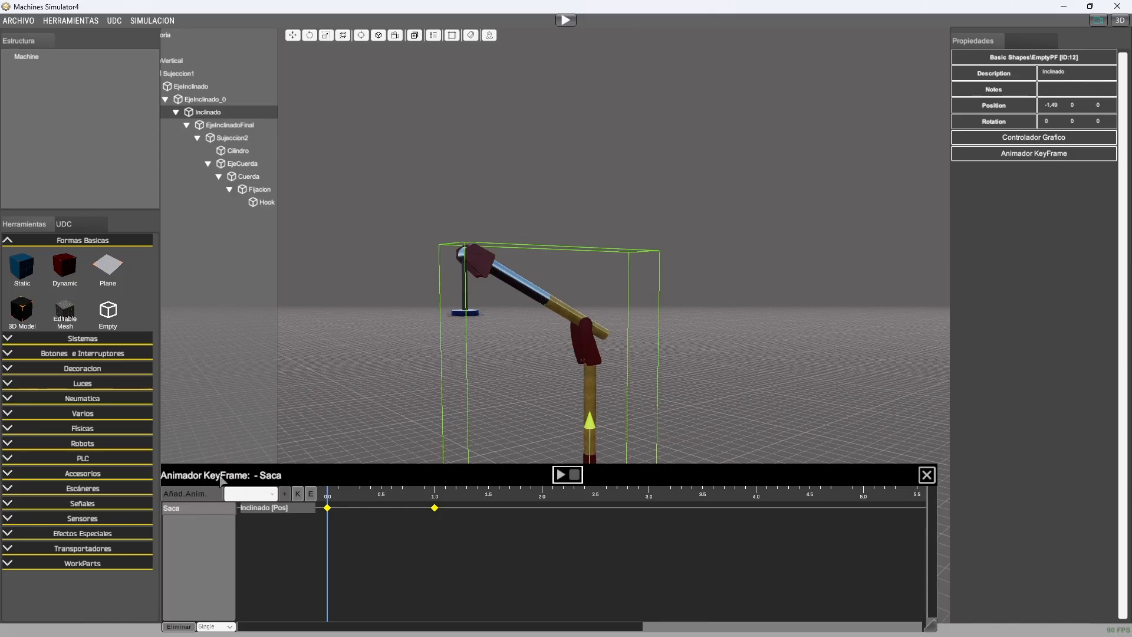
Step: Reload the Saca animation for Inclinado, check its keyframes at 1.0 and 0.0 again, and close the keyframe animator
left_click(207, 114)
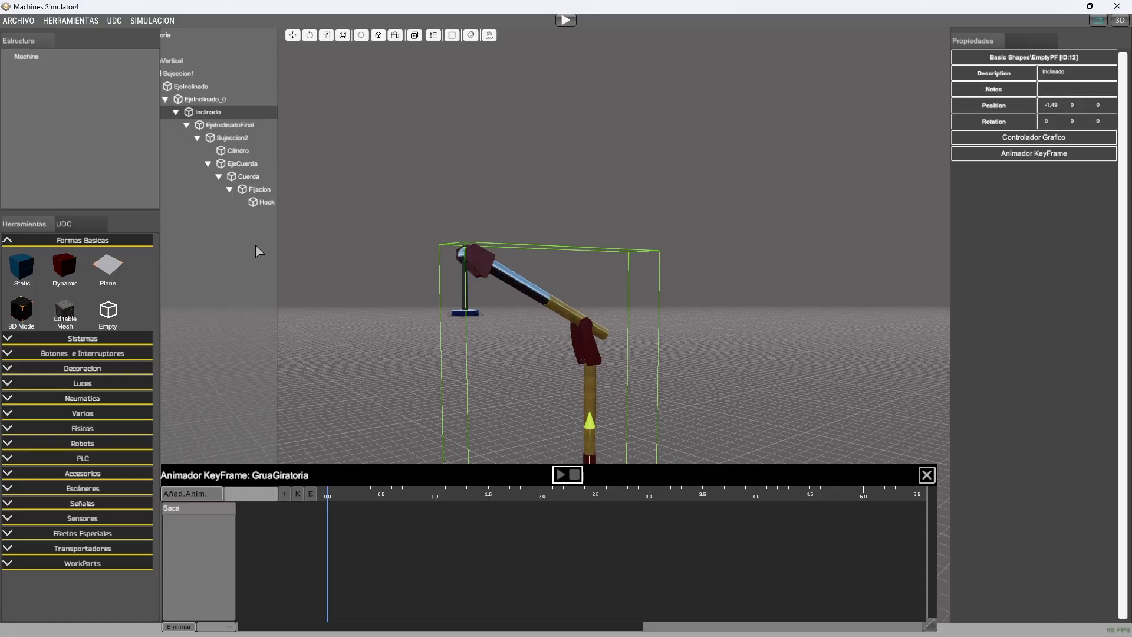
left_click(177, 509)
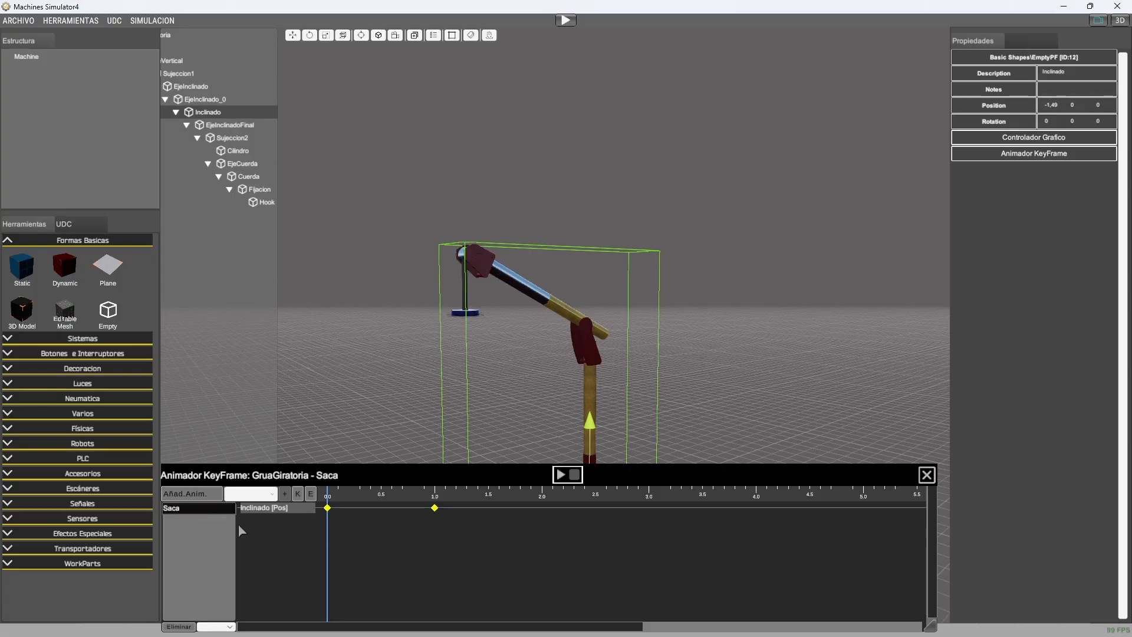
left_click(436, 495)
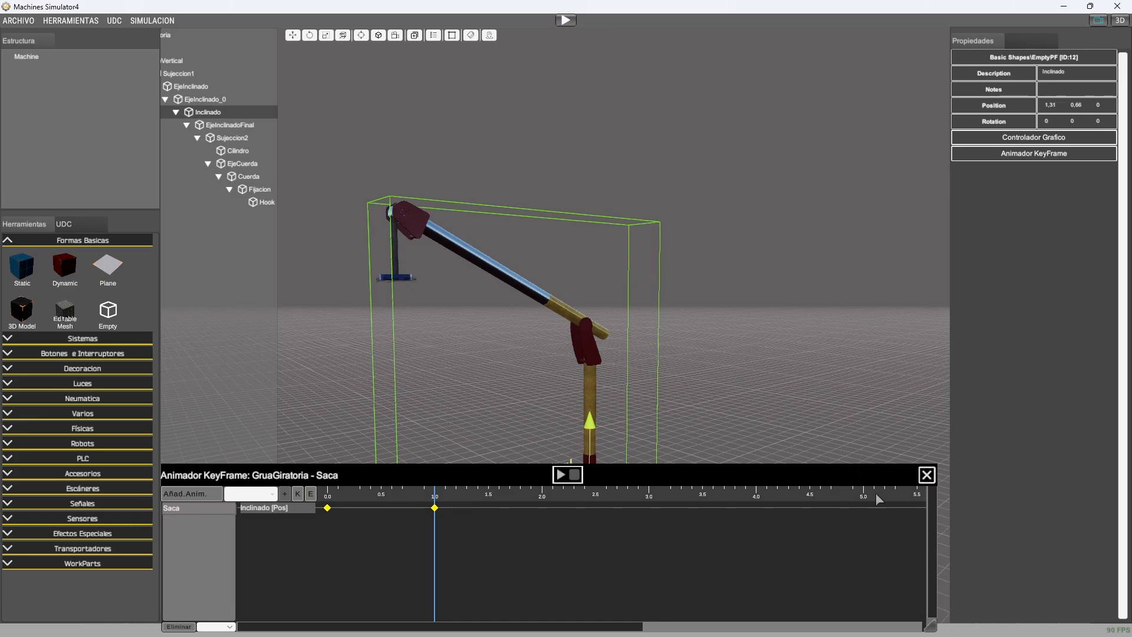
left_click(329, 495)
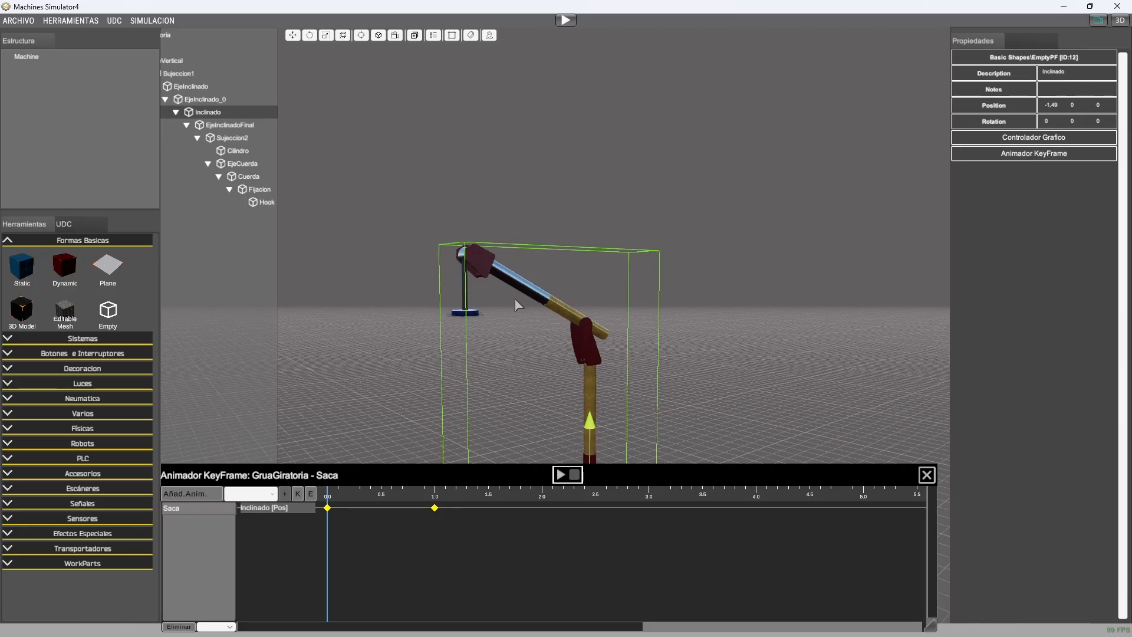
left_click(927, 475)
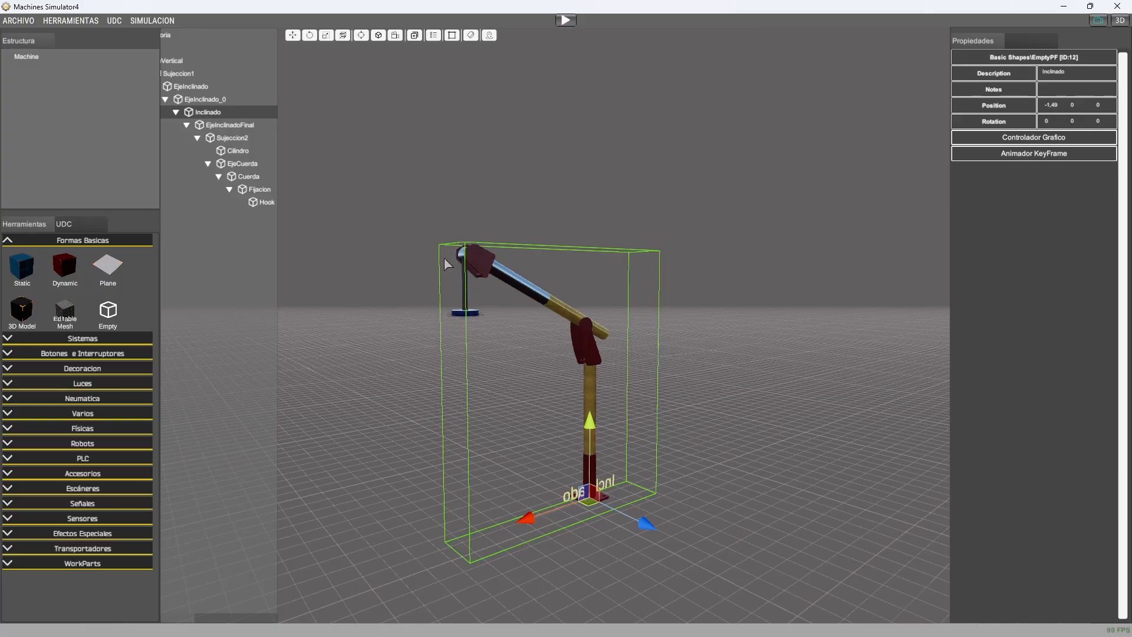
Step: Inspect EjeInclinadoFinal's properties and texture name, and browse the Metal materials without changing the texture
left_click(220, 127)
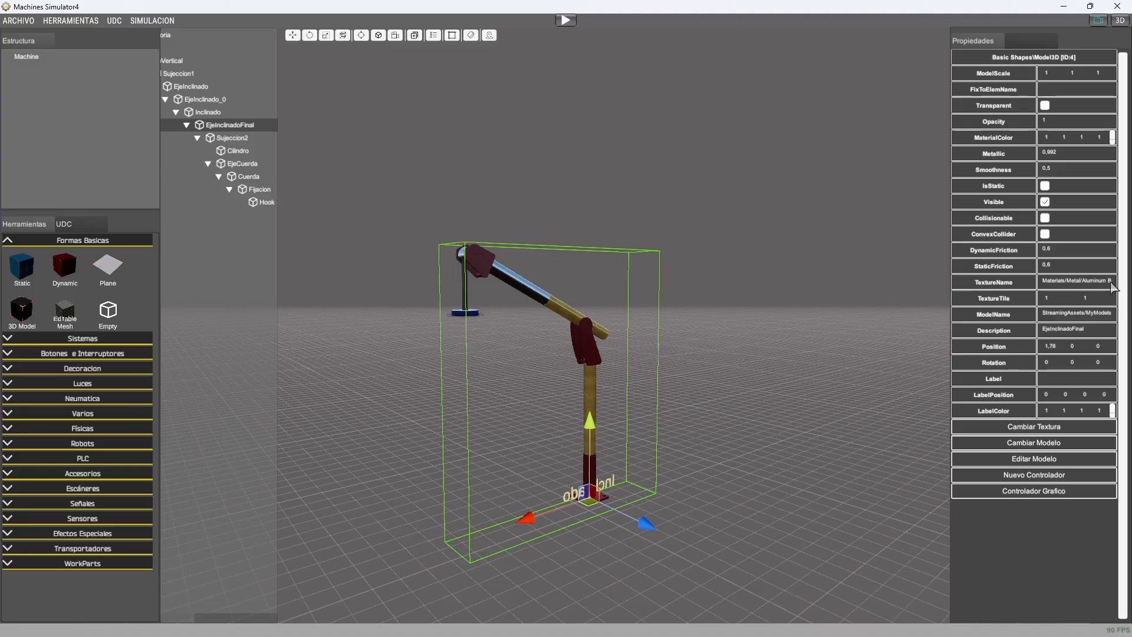
left_click_drag(950, 289, 924, 292)
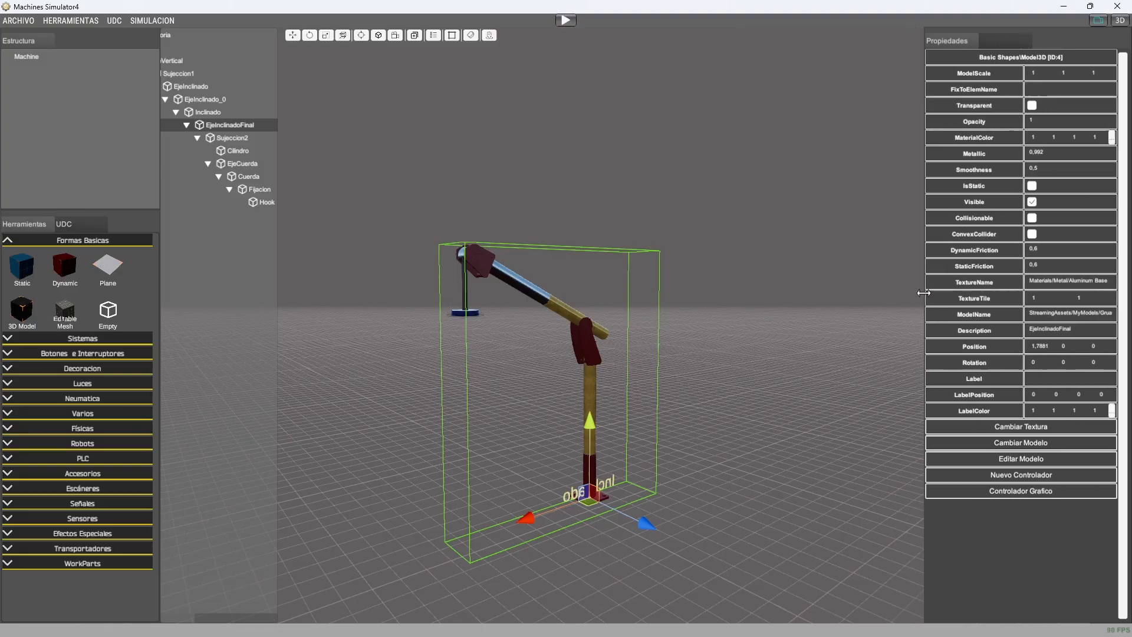
left_click(1041, 429)
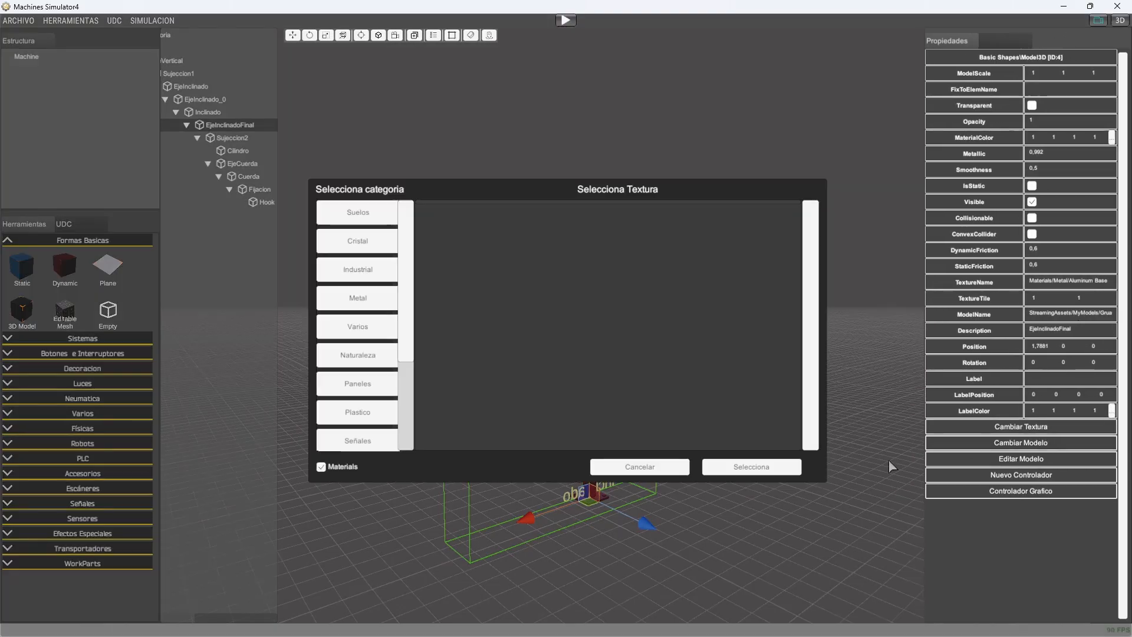
left_click(357, 298)
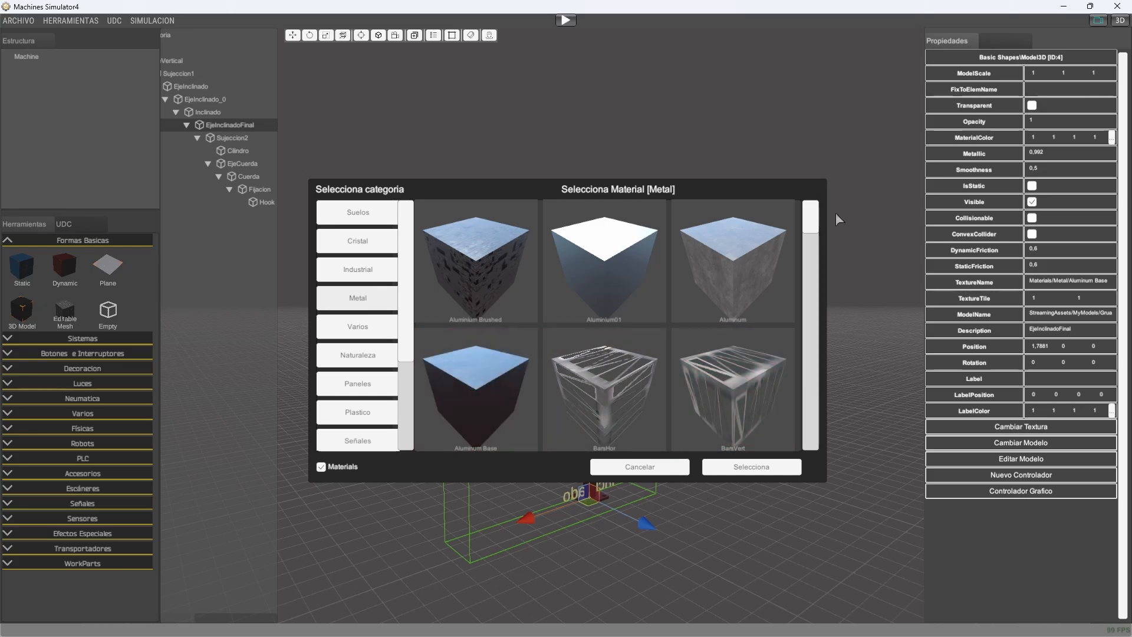
left_click(639, 467)
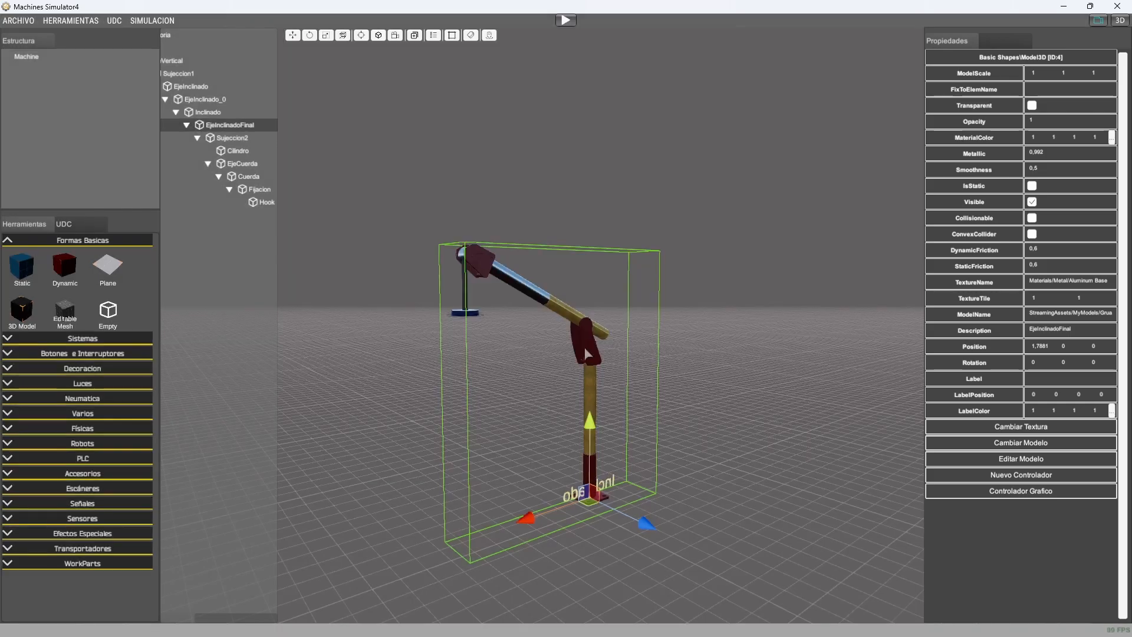
Step: Inspect the properties and IDs of the Sujeccion2, Cilindro and EjeCuerda parts in the crane's hierarchy
left_click(226, 139)
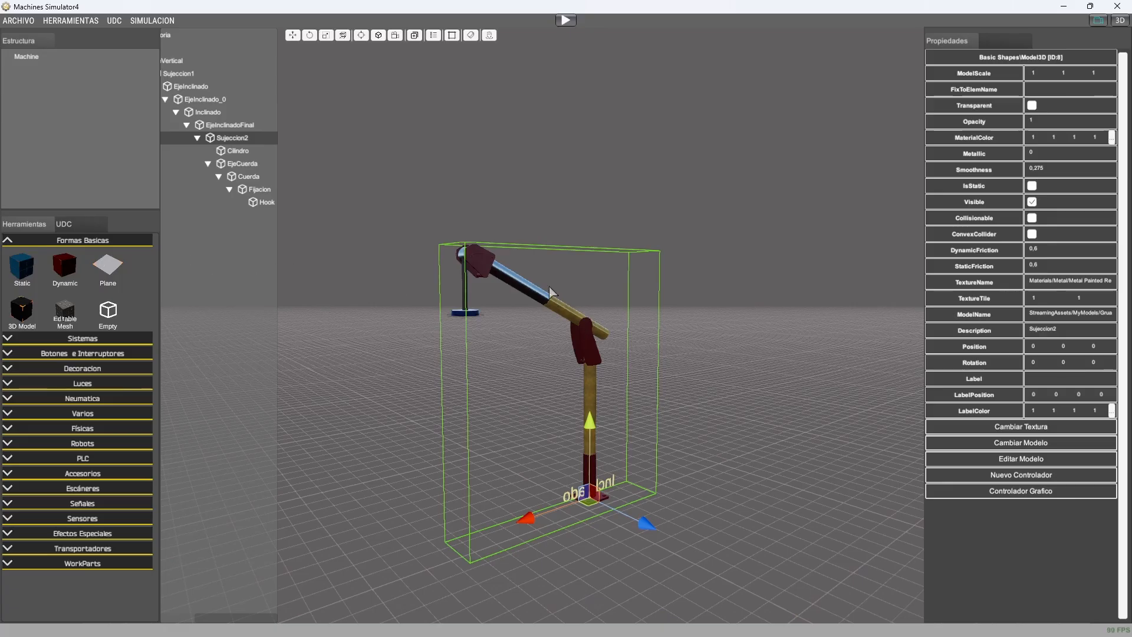
left_click(234, 156)
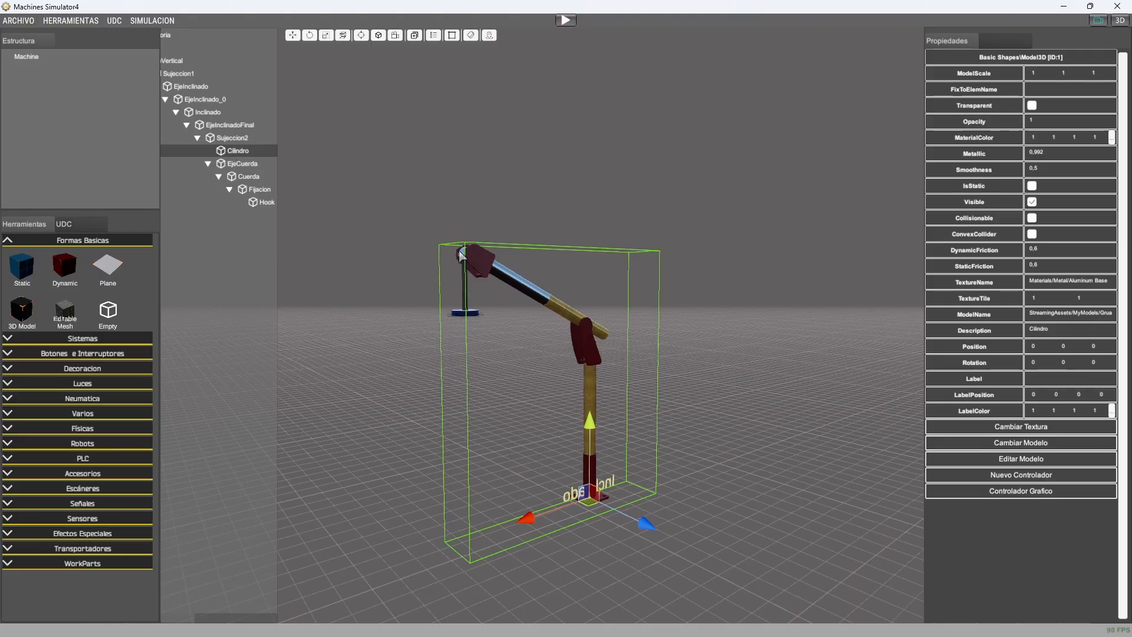
left_click(239, 163)
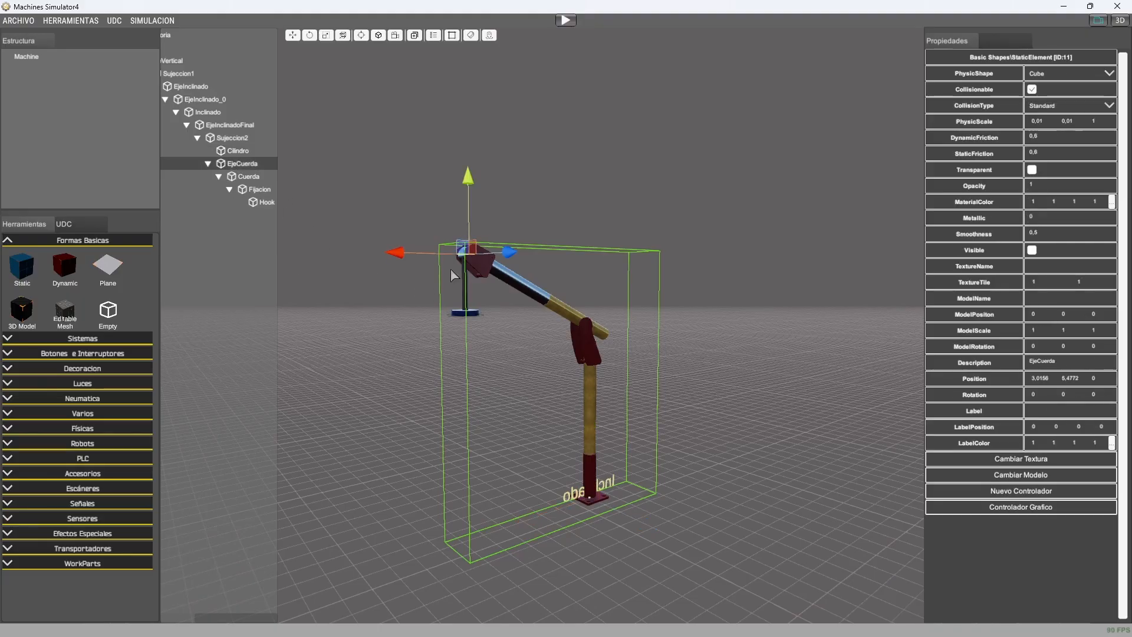
Step: Make the EjeCuerda static element visible and examine how this axis passes through the Sujeccion2 bracket and the rope cylinder
middle_click_drag(629, 335, 707, 332)
right_click_drag(706, 332, 559, 343)
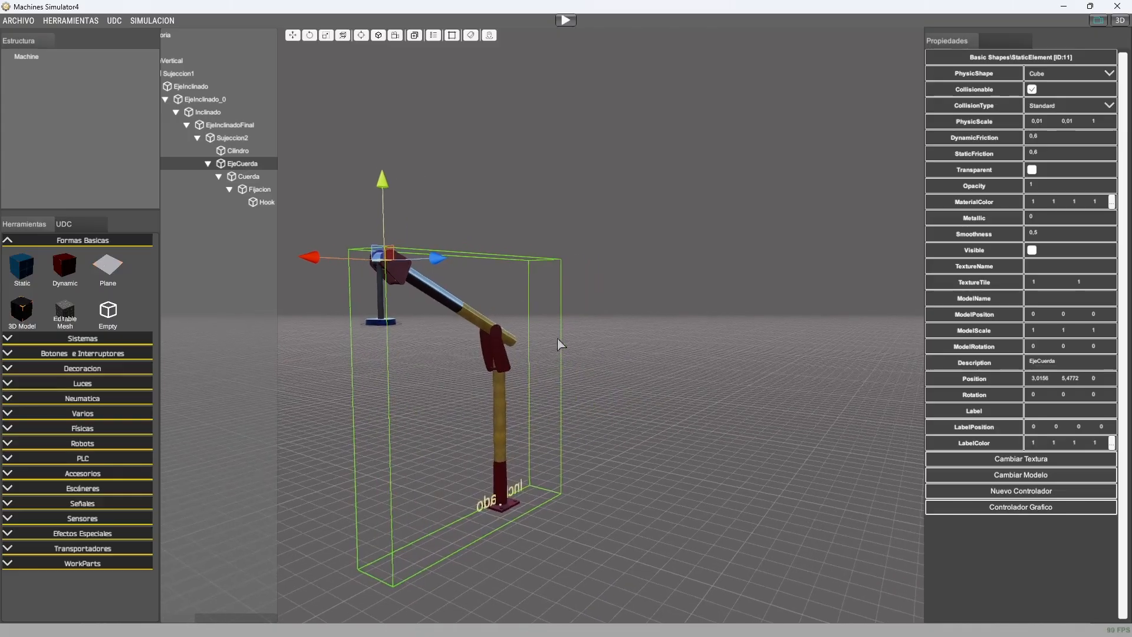
middle_click_drag(559, 343, 601, 335)
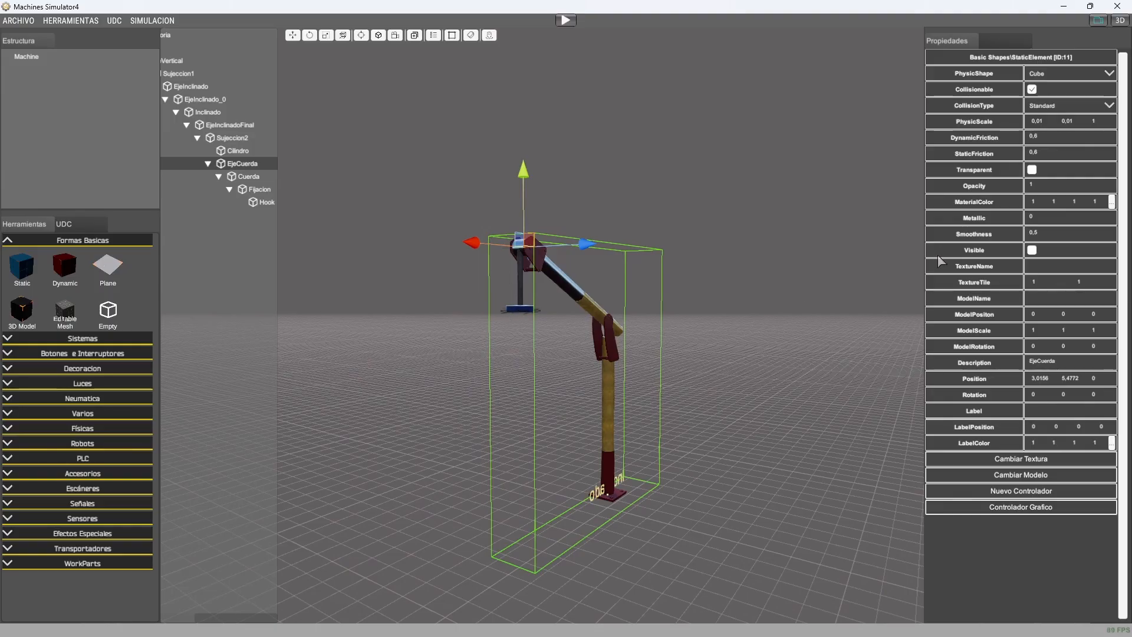
left_click(1032, 250)
scroll(677, 327, "up", 5)
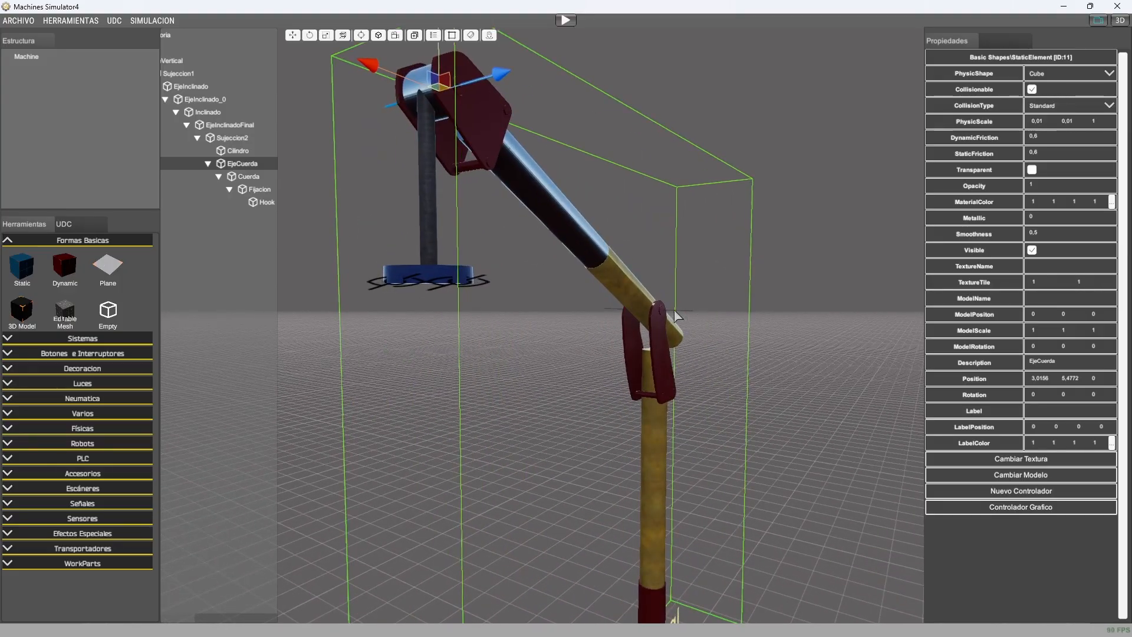
scroll(553, 323, "down", 5)
middle_click_drag(564, 336, 575, 348)
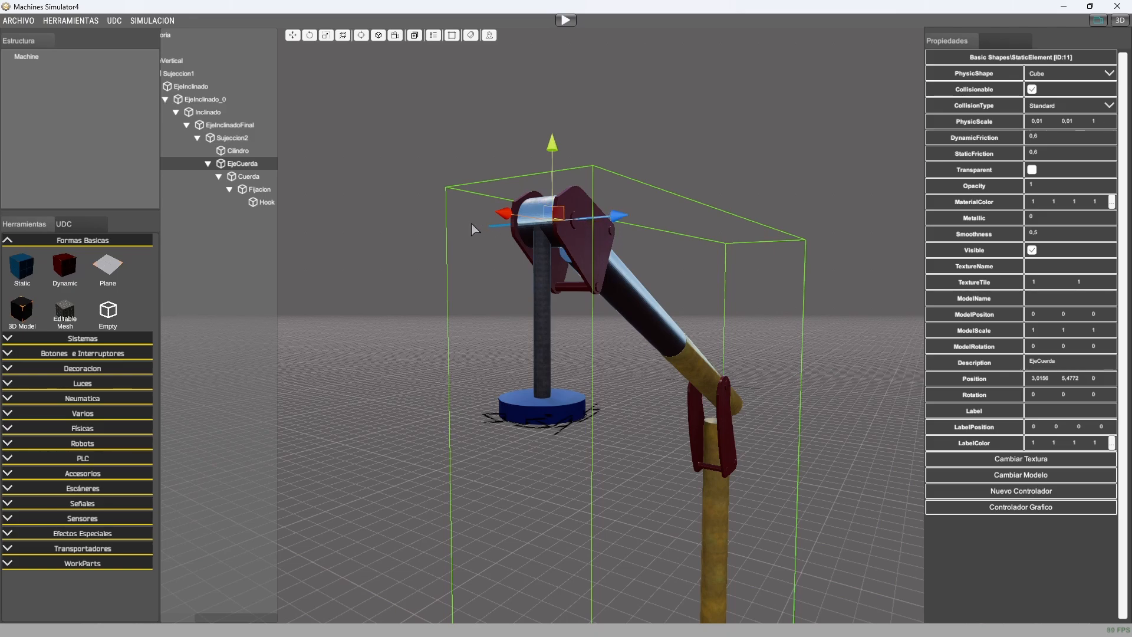
left_click(1031, 250)
Step: Inspect the properties of Cuerda, Fijacion and Hook at the rope's end, and clear the selection
left_click(248, 177)
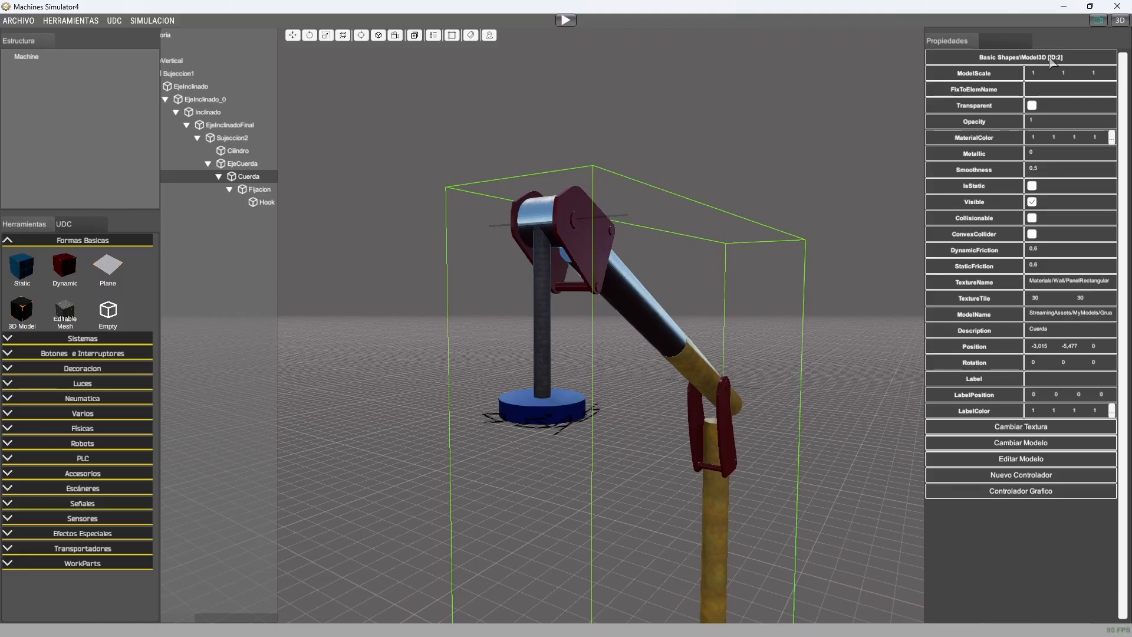
left_click(260, 190)
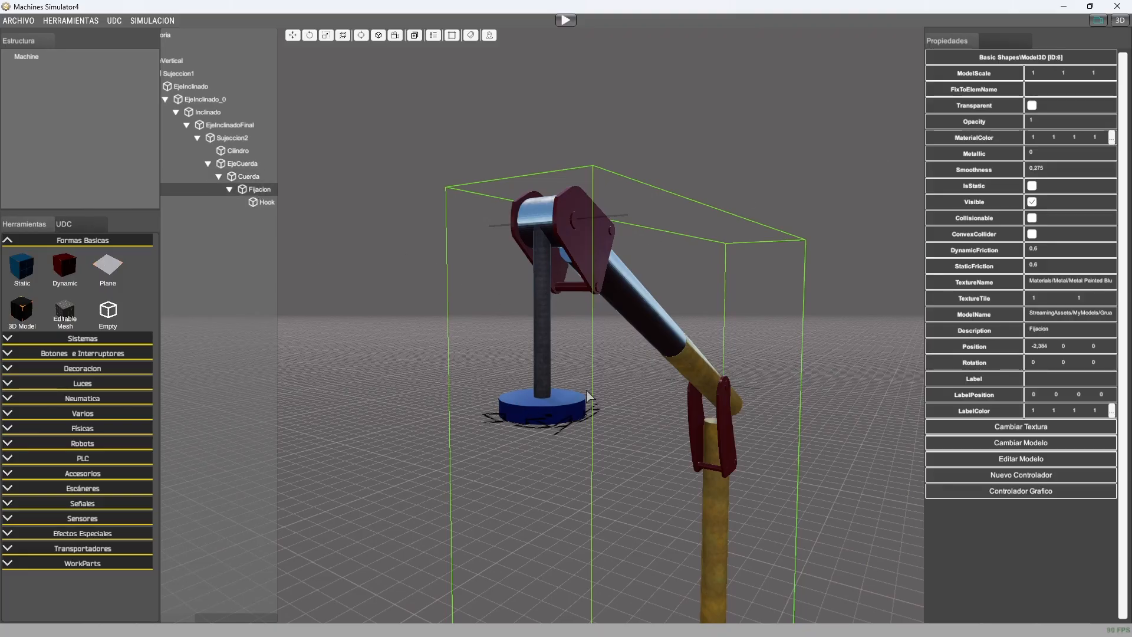
left_click(263, 204)
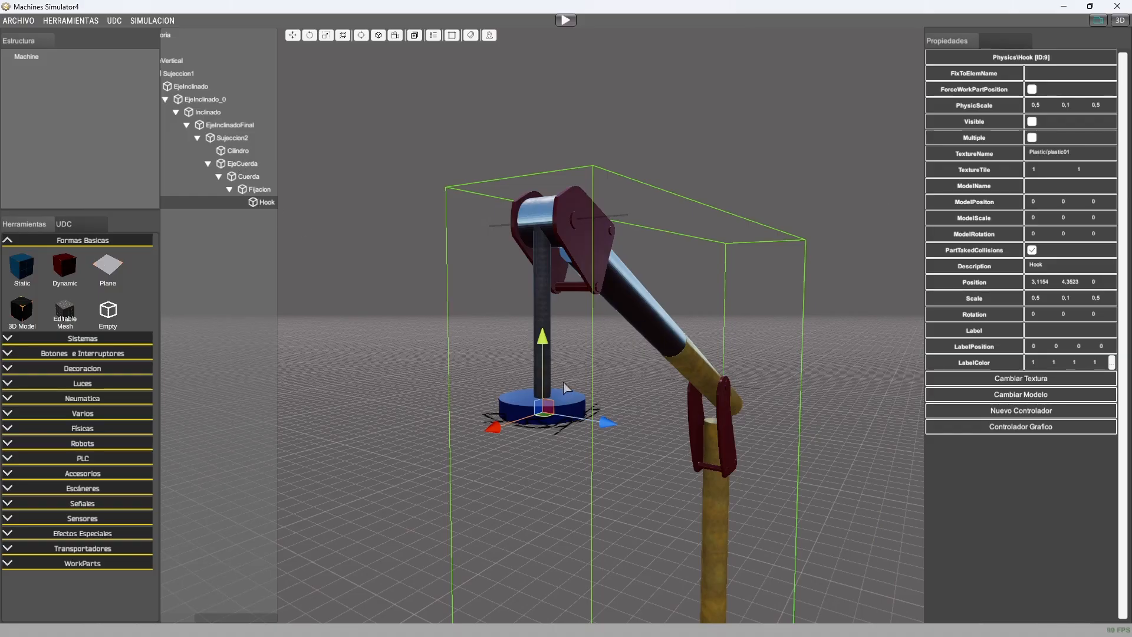
scroll(554, 271, "down", 3)
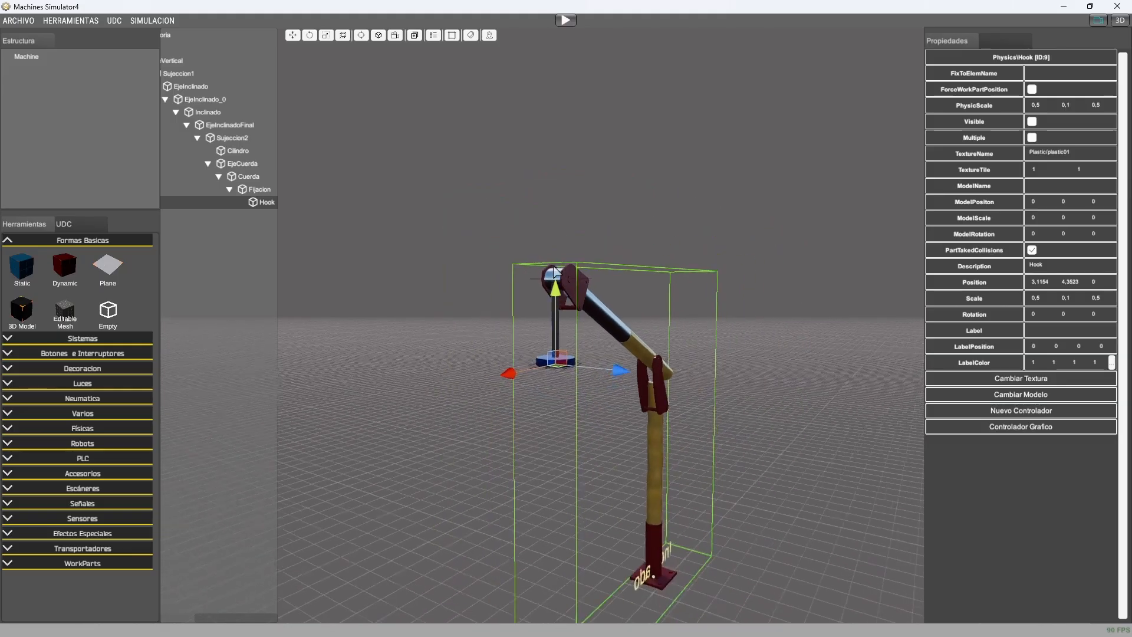
scroll(554, 270, "down", 2)
right_click_drag(507, 445, 566, 324)
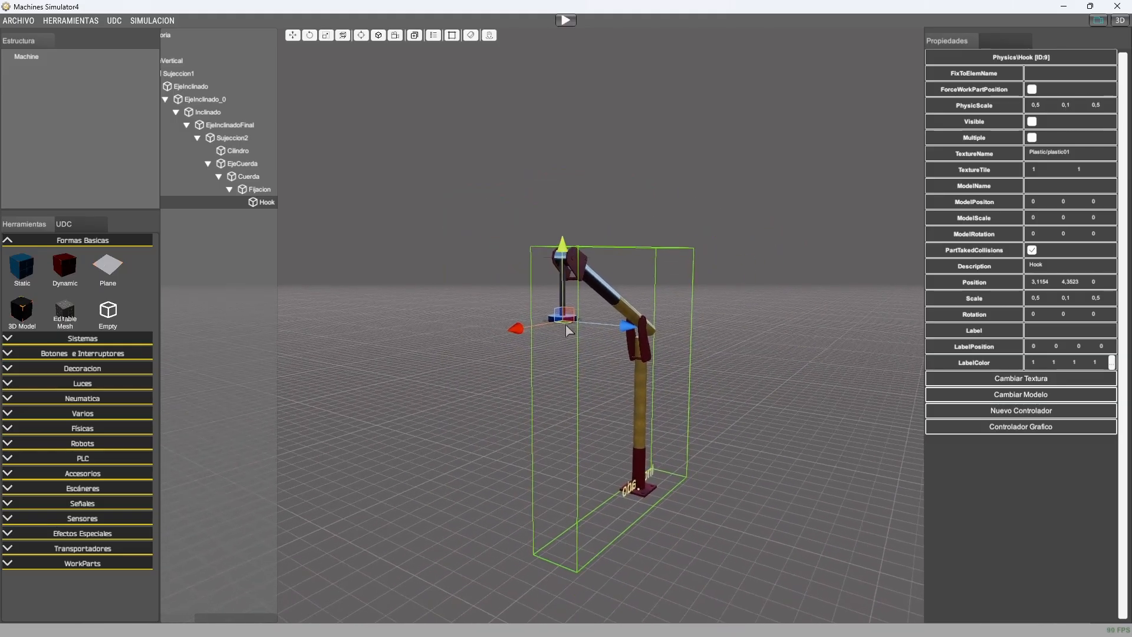
right_click_drag(595, 390, 592, 369)
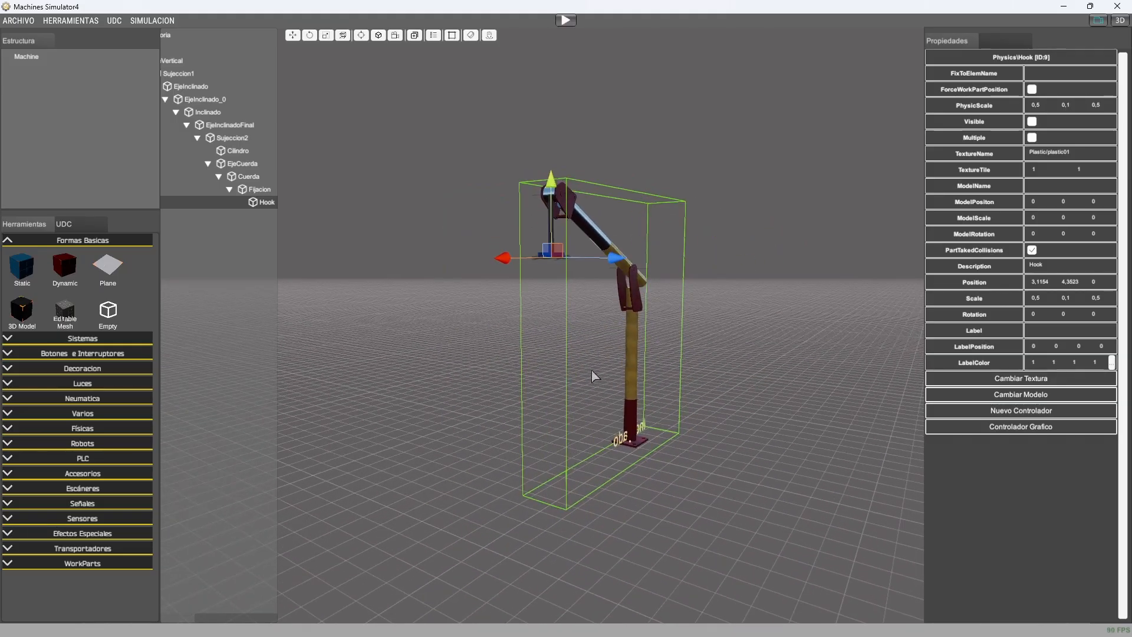
left_click(754, 280)
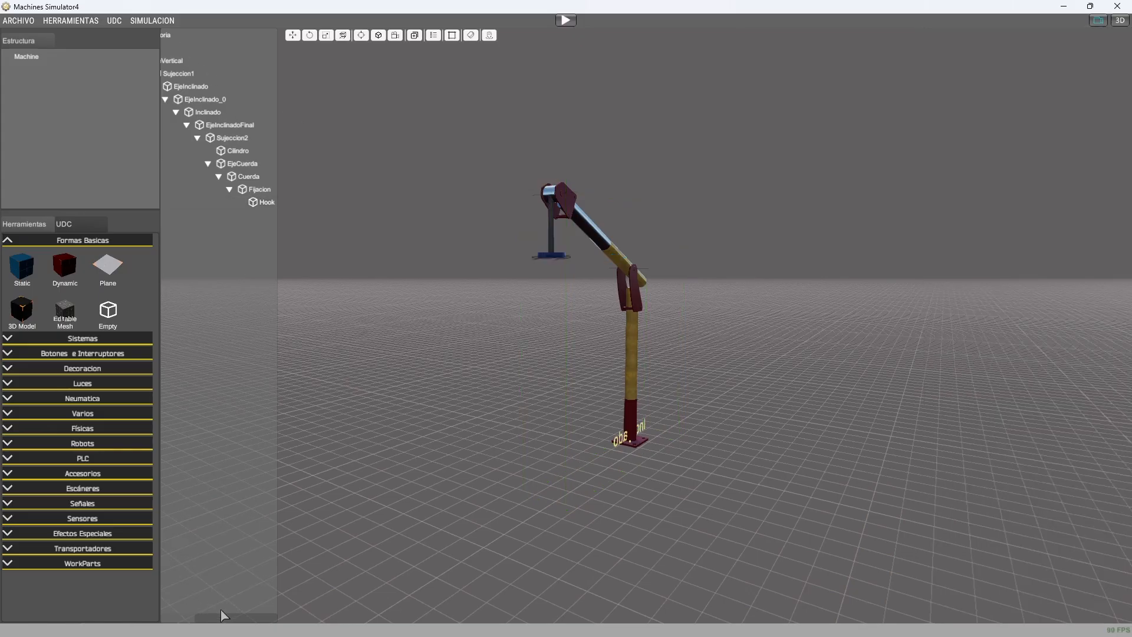
Step: Open GruaGiratoria's graphic code, examine how the Inclinado board links DO_Saca, DO_Mete, the AnimationManager and OK_Cilindr, and close it
left_click_drag(227, 618, 169, 617)
left_click(201, 35)
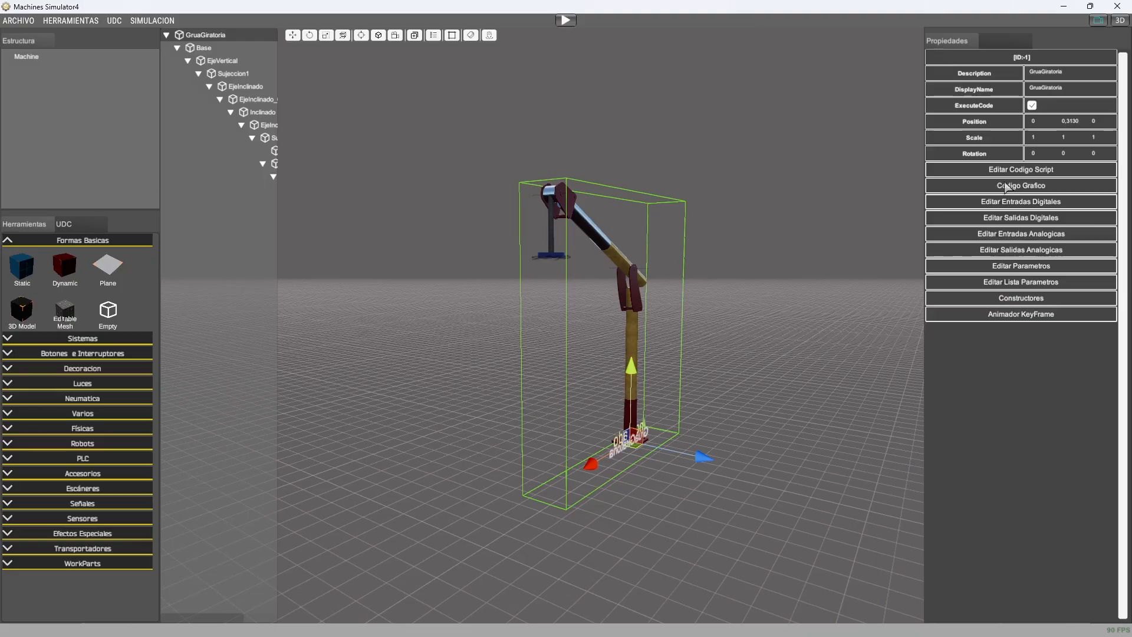
left_click(1030, 187)
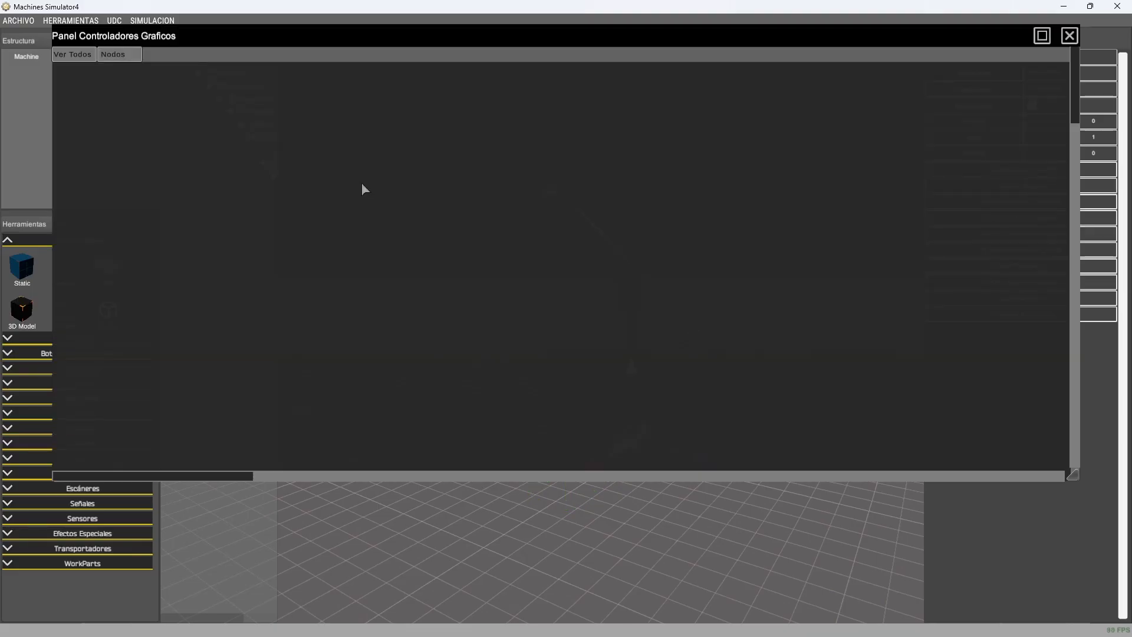
left_click(72, 54)
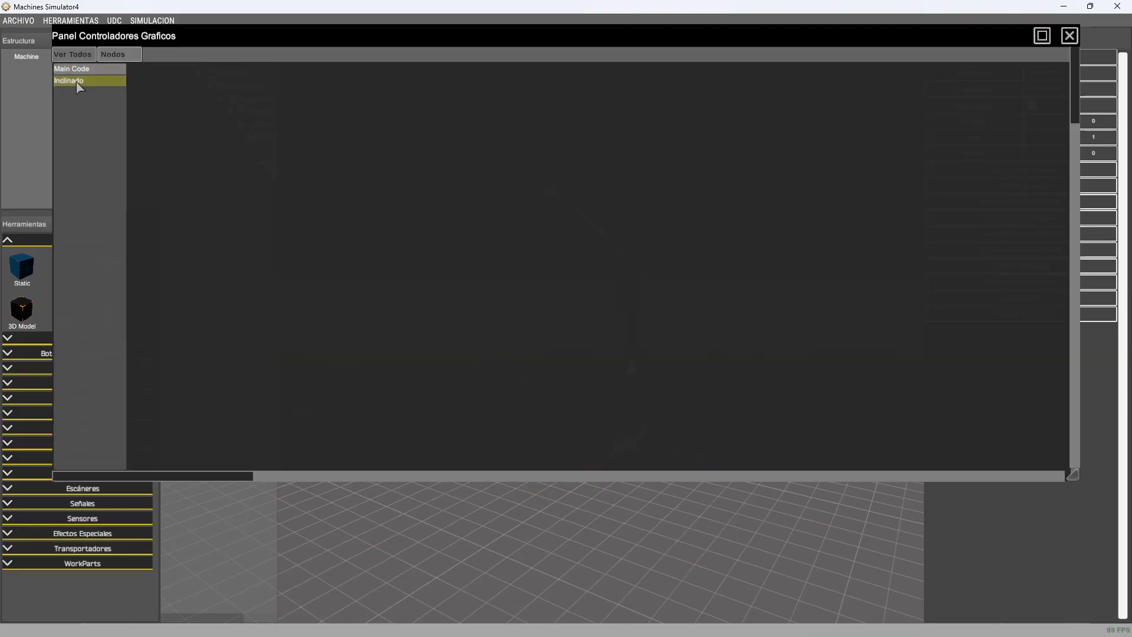
left_click(79, 67)
left_click(63, 55)
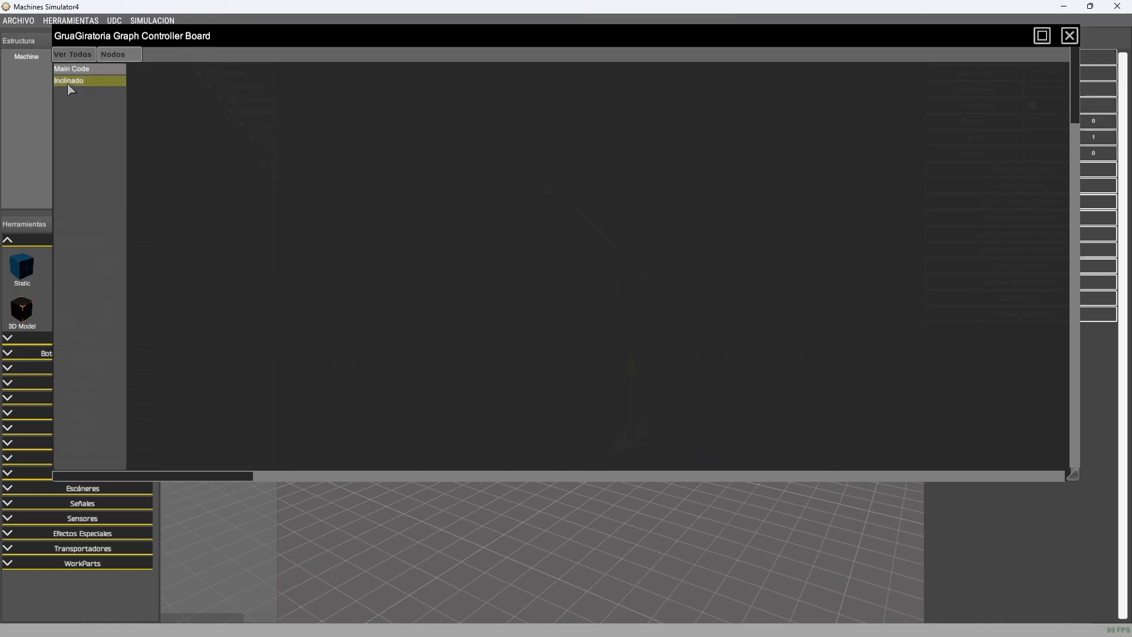
left_click(67, 80)
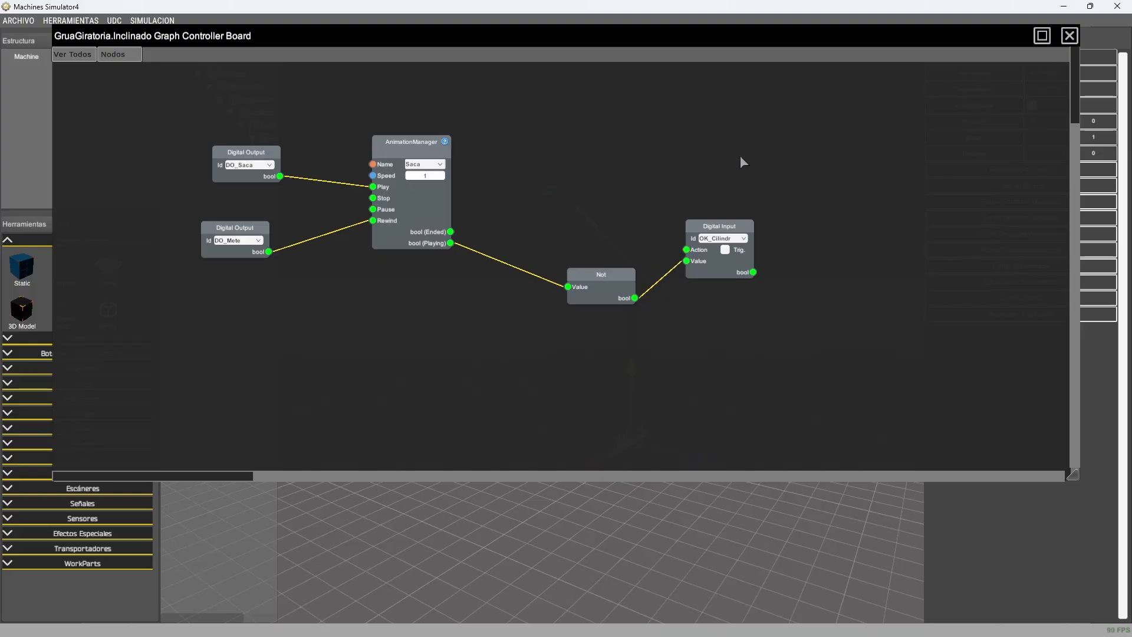
left_click(1070, 37)
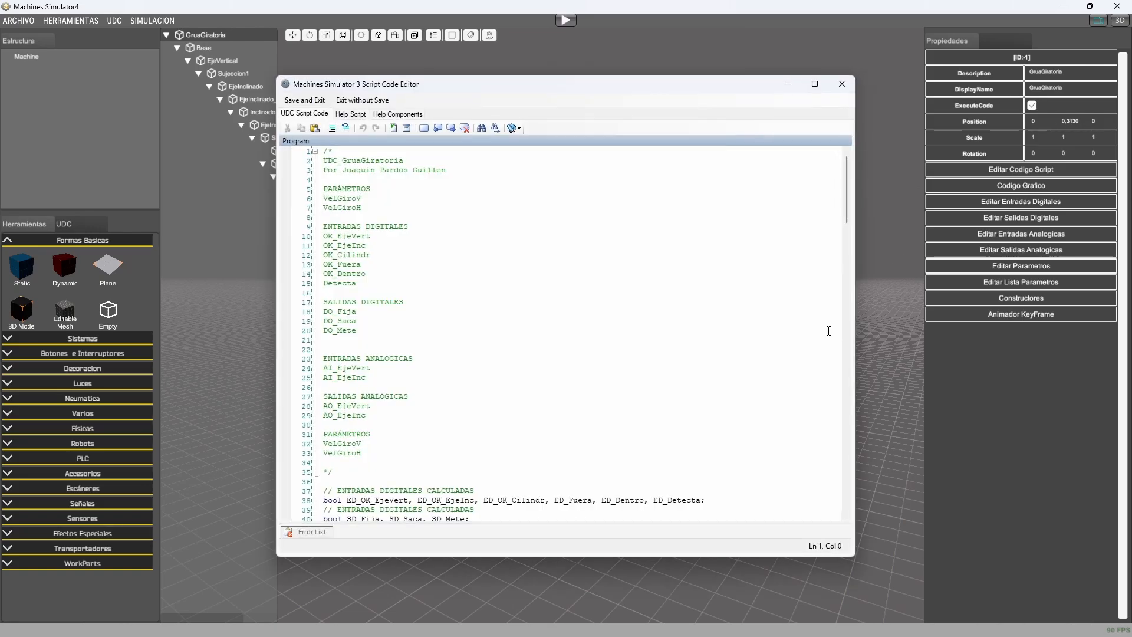
Step: Enlarge the script code editor and read the header comment listing the crane's parameters, digital and analog inputs and outputs
double_click(624, 78)
left_click_drag(610, 14, 652, 14)
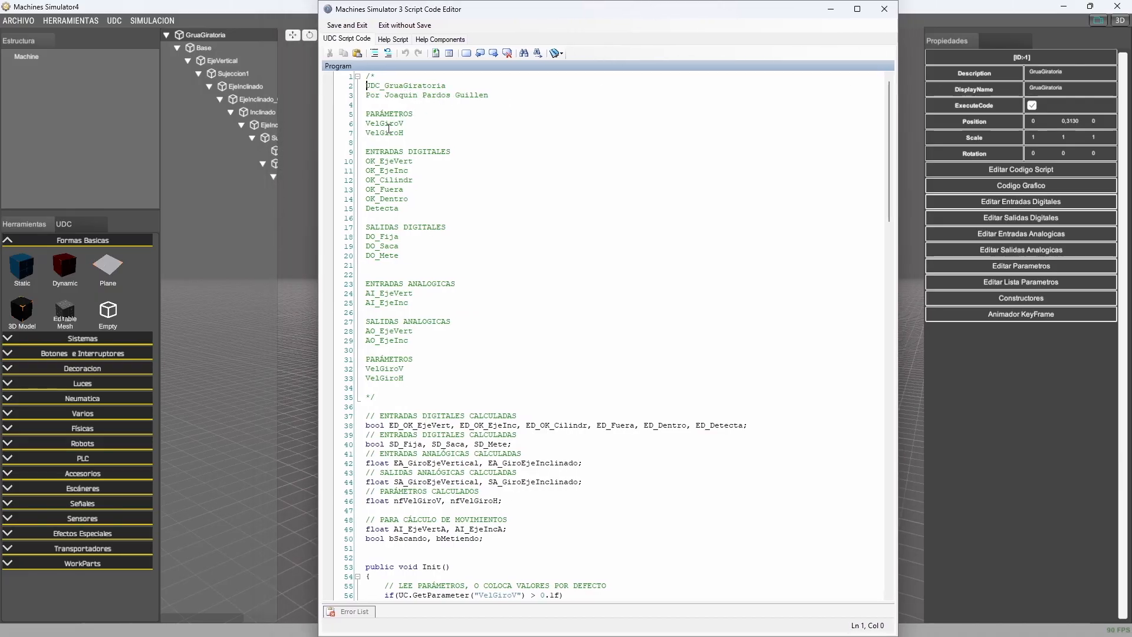
left_click(385, 161)
left_click(381, 208)
left_click(384, 302)
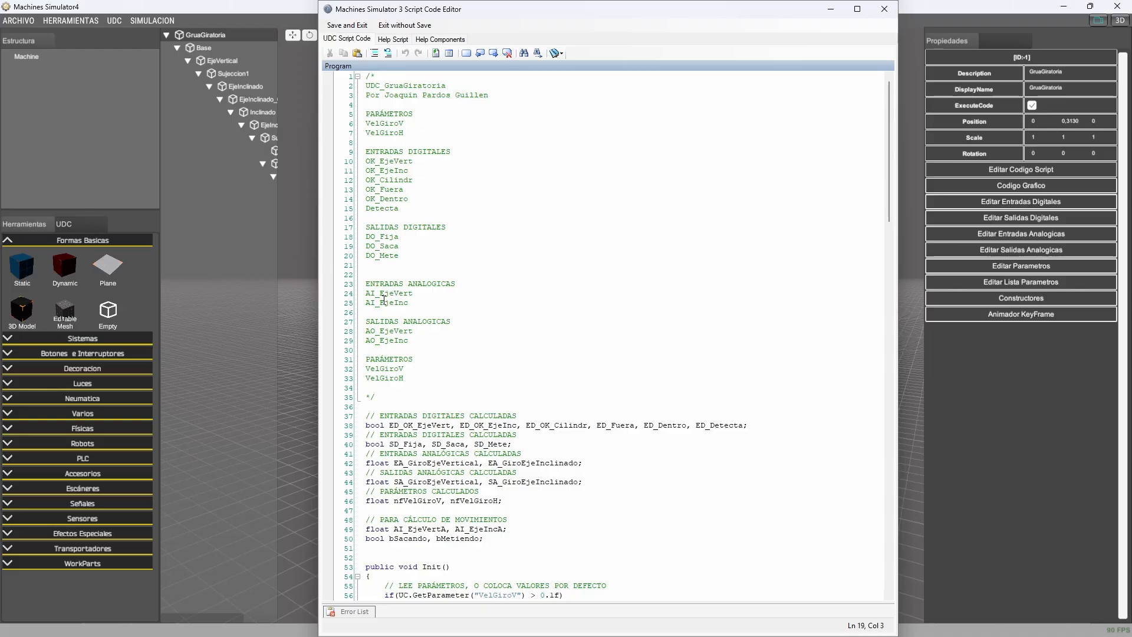
left_click(384, 340)
left_click(385, 378)
scroll(453, 305, "down", 1)
scroll(453, 305, "up", 1)
left_click(385, 406)
Step: Examine the bool declarations that hold the script's calculated digital inputs and digital outputs
scroll(492, 375, "down", 1)
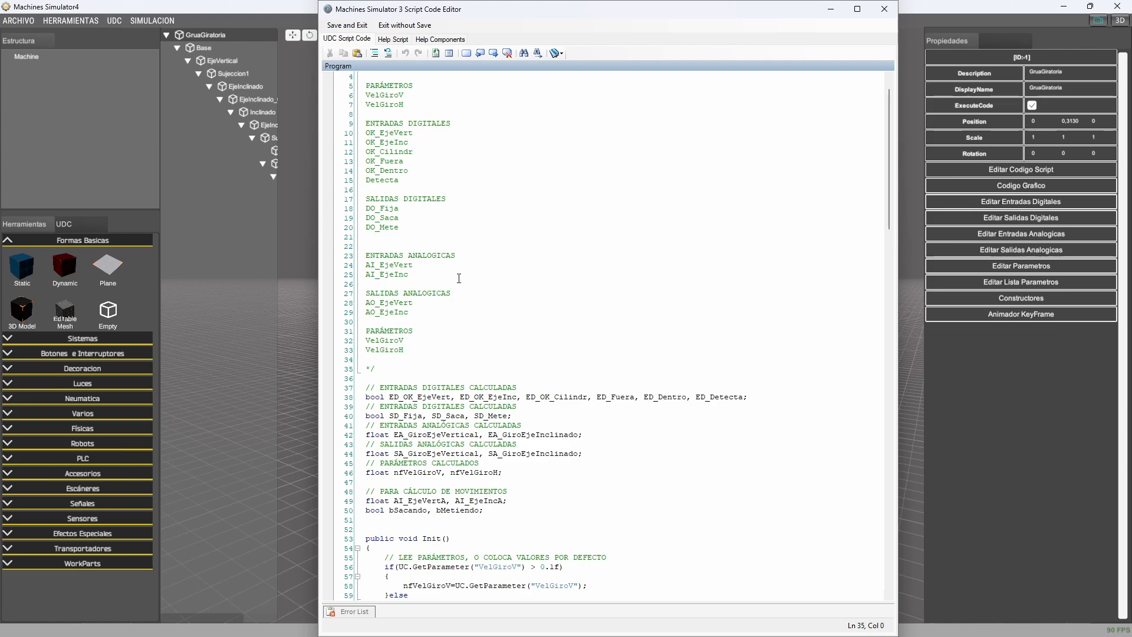
scroll(455, 284, "down", 2)
scroll(455, 284, "down", 6)
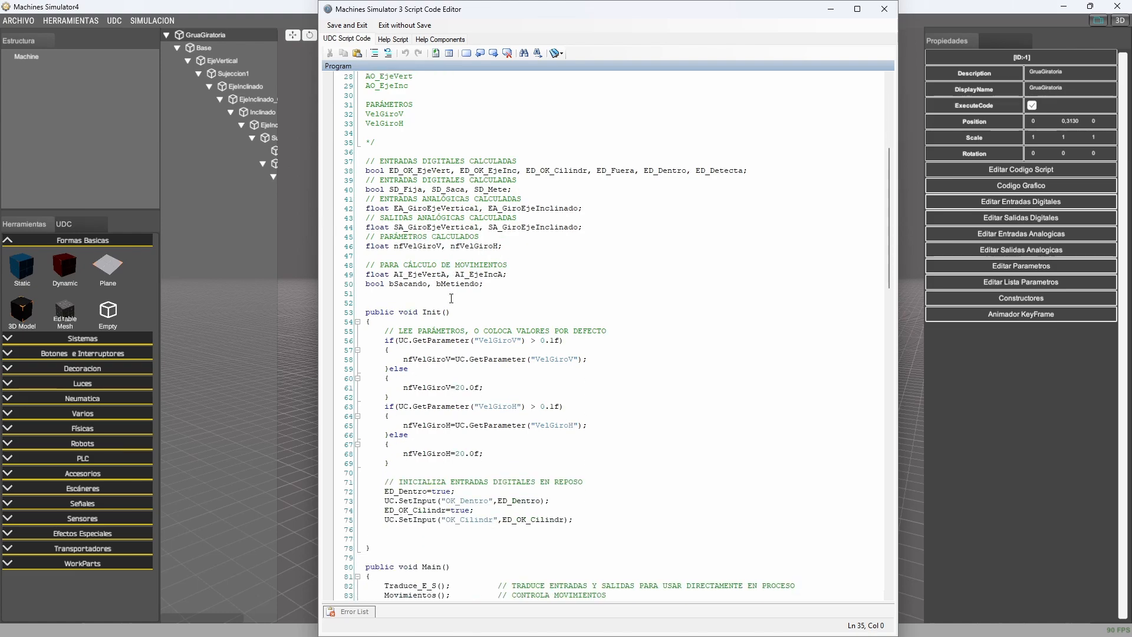
scroll(451, 298, "down", 1)
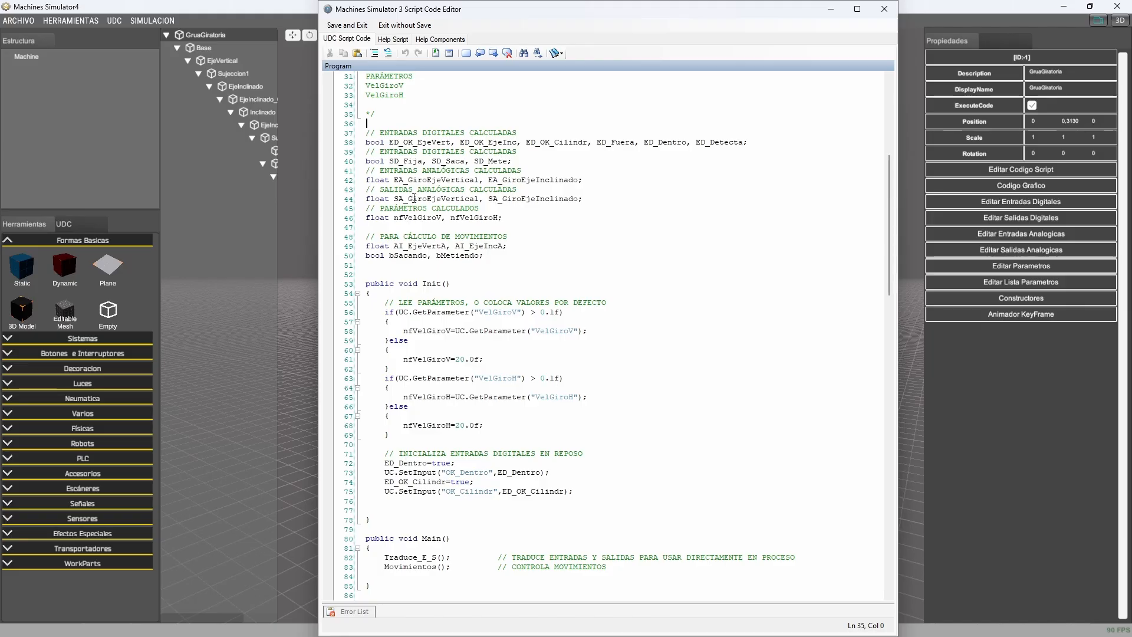
left_click(376, 142)
left_click(413, 142)
left_click(496, 142)
left_click(620, 142)
left_click(400, 161)
left_click(489, 161)
Step: Examine the declarations of the analog rotation variables, the speed parameters and the movement calculation variables
left_click(432, 180)
left_click(531, 181)
left_click(415, 217)
left_click(497, 226)
left_click(422, 246)
left_click(484, 245)
left_click(409, 256)
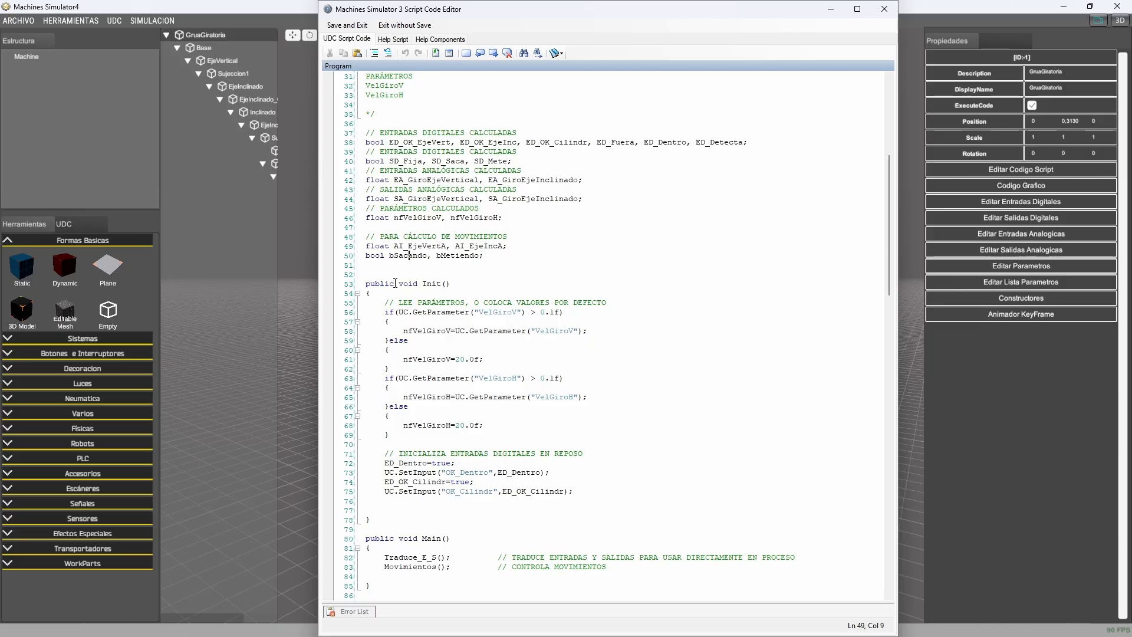
left_click(456, 255)
Step: Review how Init() reads the VelGiroV and VelGiroH parameters or assigns their default speeds
scroll(428, 250, "down", 1)
left_click(419, 247)
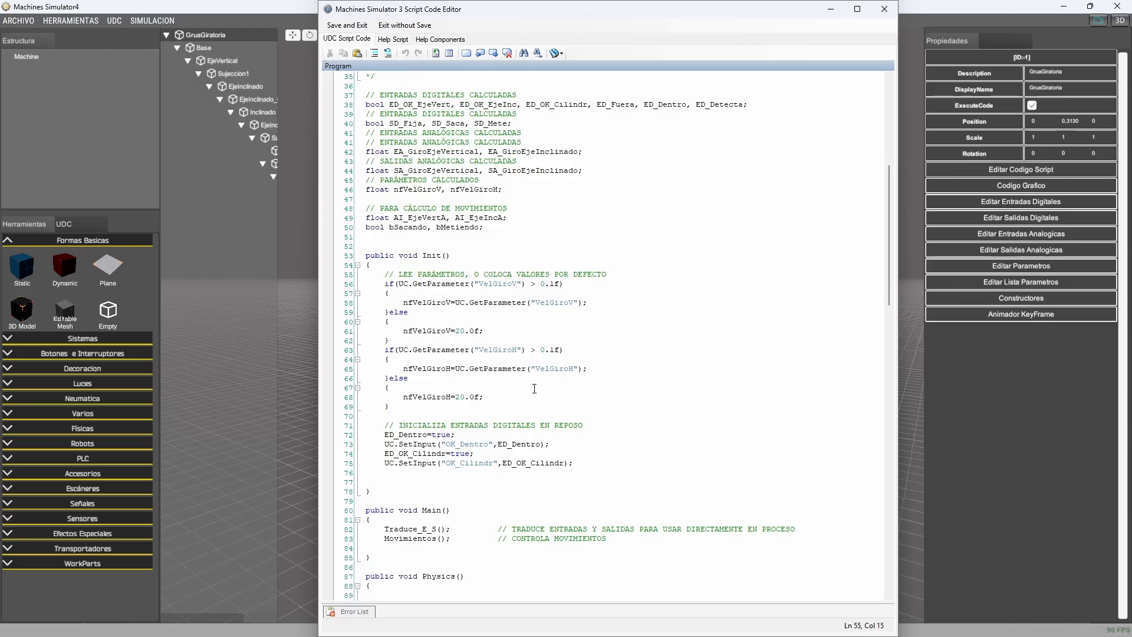
scroll(508, 316, "down", 1)
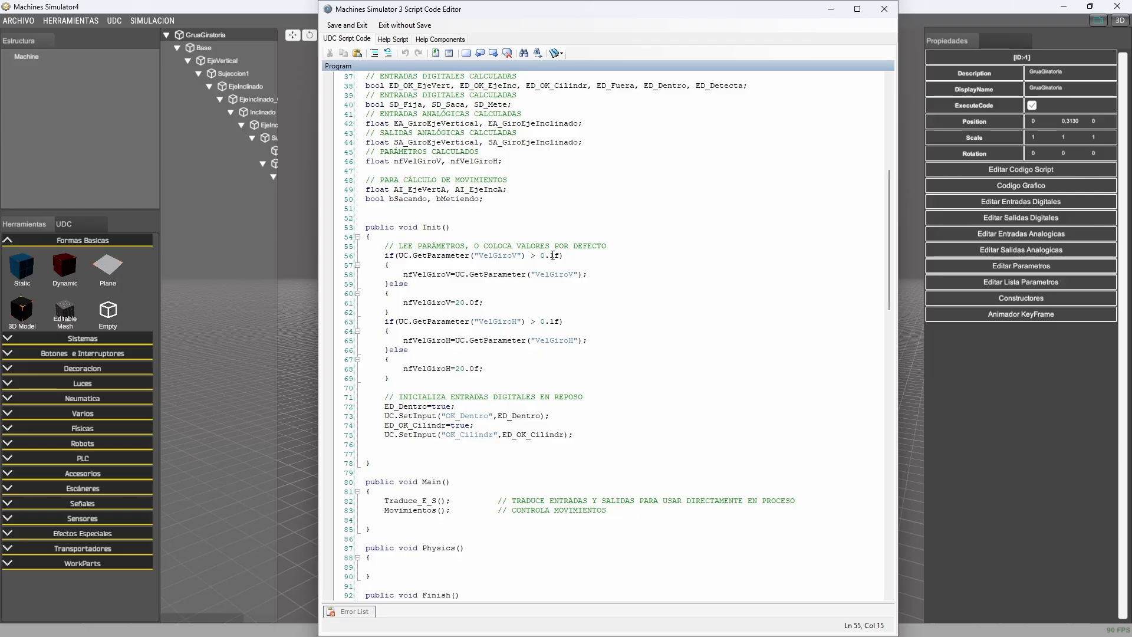
left_click(423, 273)
left_click(428, 301)
left_click(441, 321)
left_click(436, 368)
Step: Review the Init() lines that initialise the OK_Dentro and OK_Cilindr digital inputs at rest
scroll(549, 407, "down", 1)
scroll(550, 407, "down", 4)
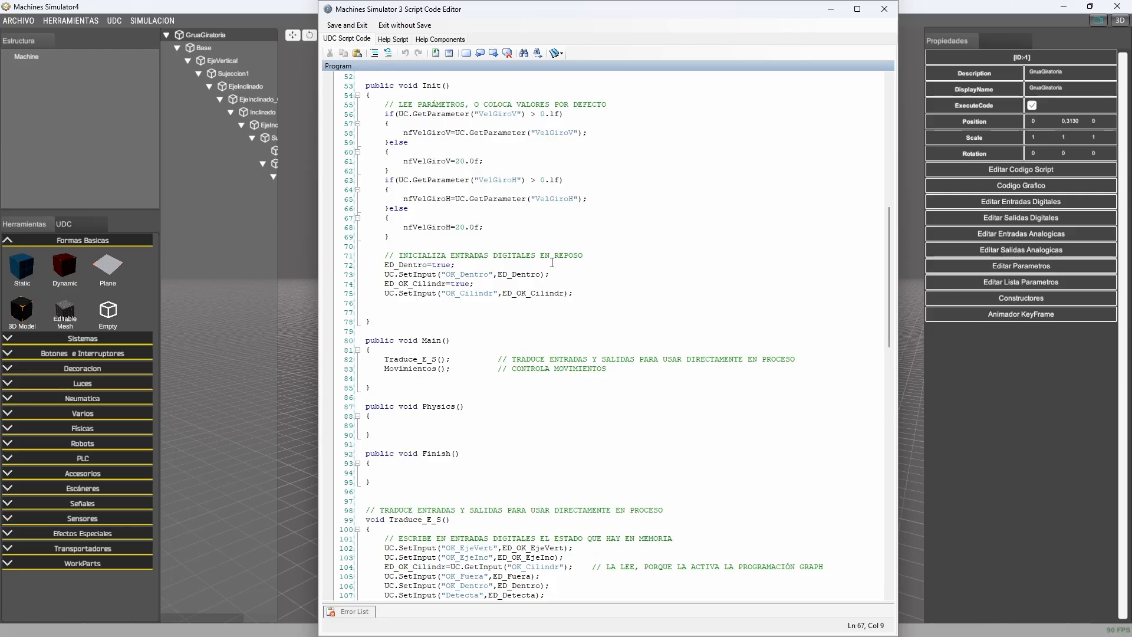
left_click(405, 265)
left_click(435, 284)
left_click(419, 293)
left_click(542, 293)
scroll(501, 354, "down", 3)
scroll(493, 381, "down", 2)
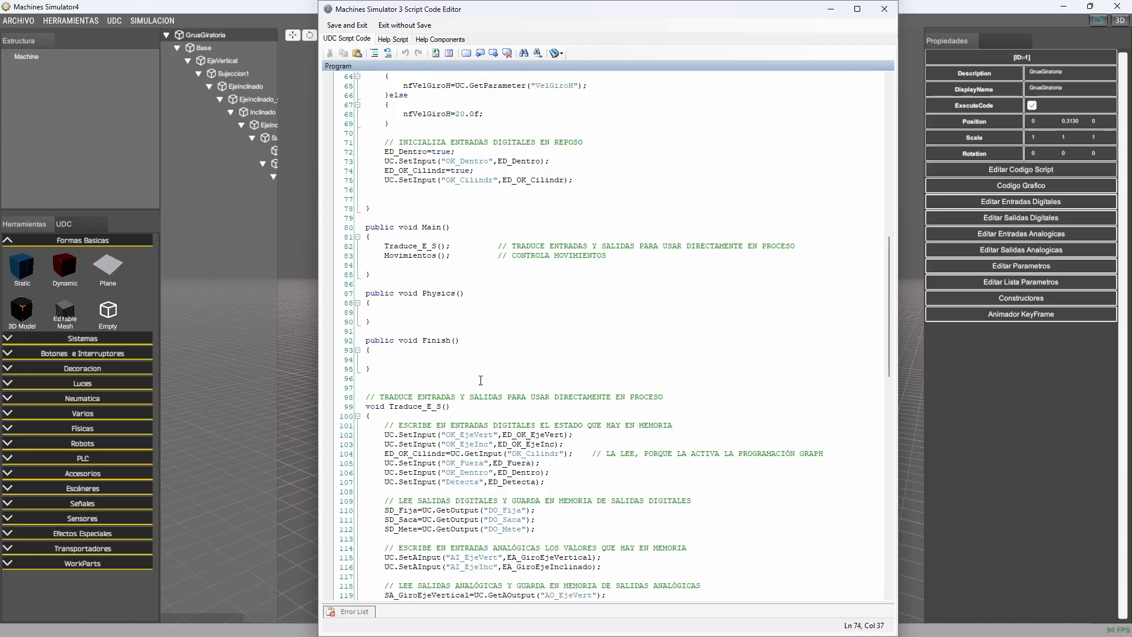
Step: Review the Traduce_E_S and Movimientos calls inside the Main() function
scroll(399, 219, "up", 6)
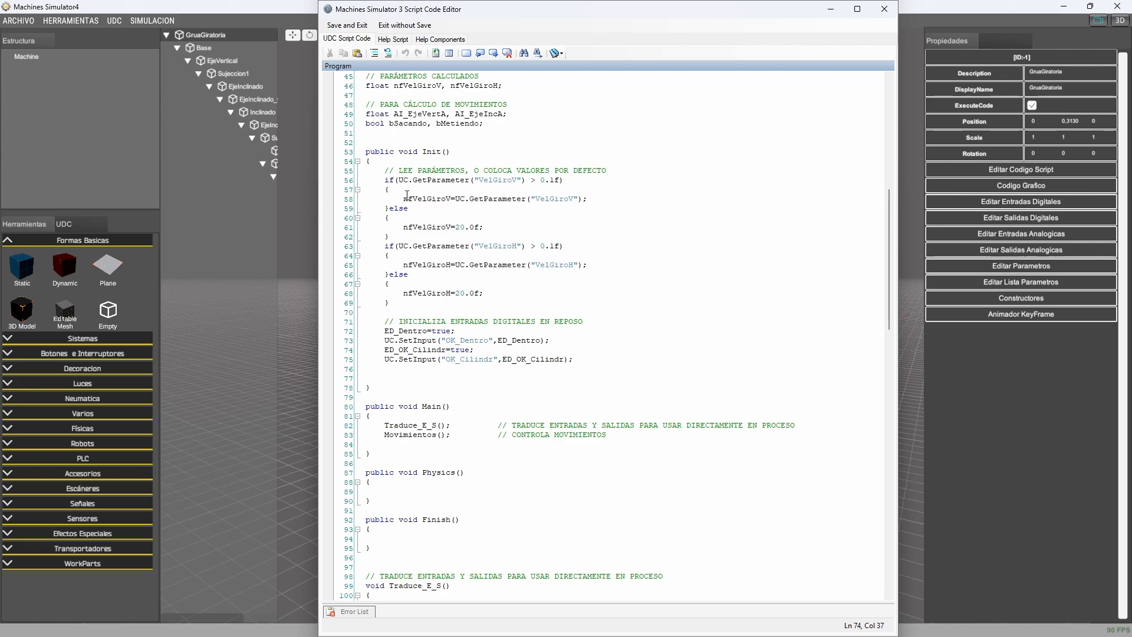
scroll(401, 391, "down", 2)
scroll(401, 391, "down", 4)
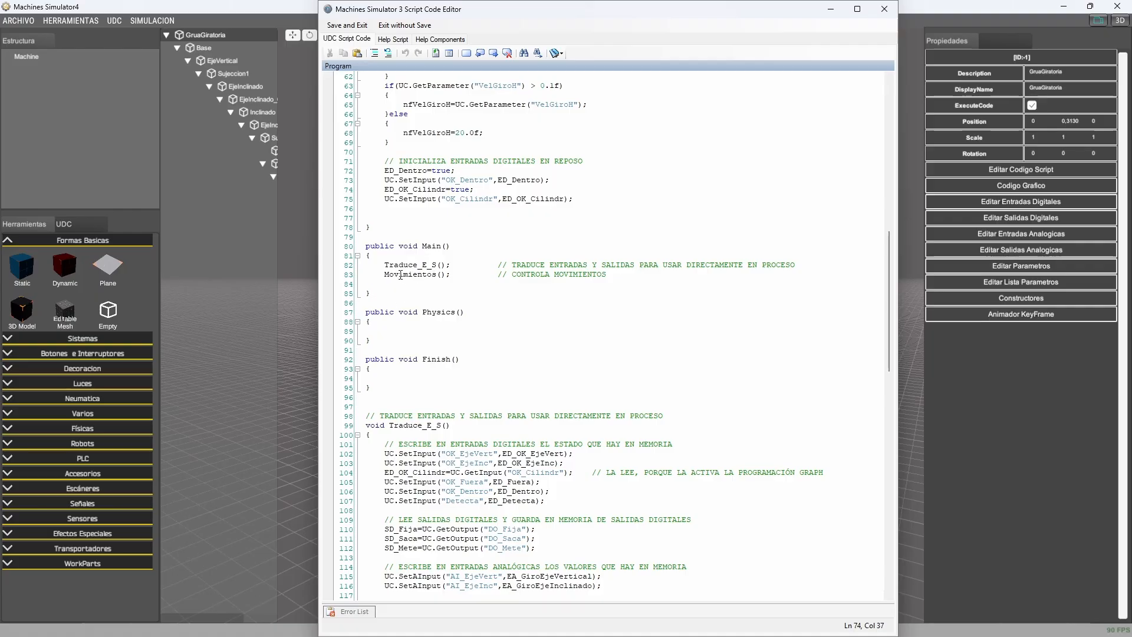
left_click(404, 266)
key("Down")
Step: Examine how Traduce_E_S() writes the digital inputs from memory and reads OK_Cilindr from the graph programming
scroll(458, 303, "down", 1)
scroll(458, 303, "down", 6)
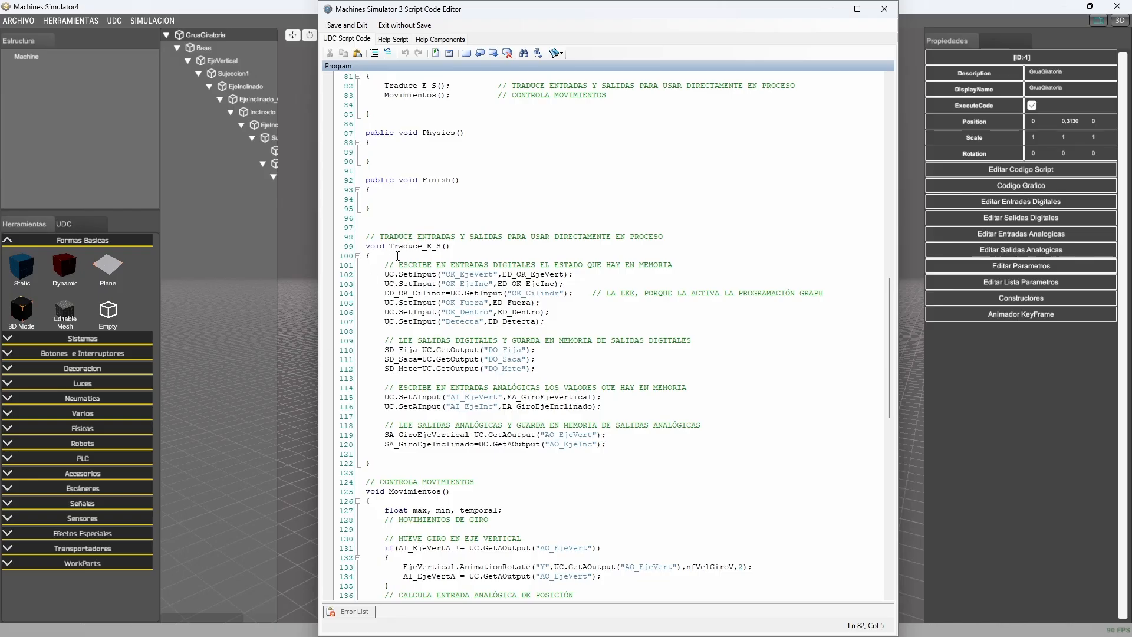
left_click(414, 265)
left_click(608, 264)
left_click(480, 274)
left_click(551, 283)
key("Down")
left_click(410, 293)
left_click(419, 293)
left_click(465, 319)
Step: Examine the Traduce_E_S() sections that read the digital outputs, write the analog inputs and read the analog outputs
scroll(478, 373, "down", 1)
scroll(478, 373, "down", 1)
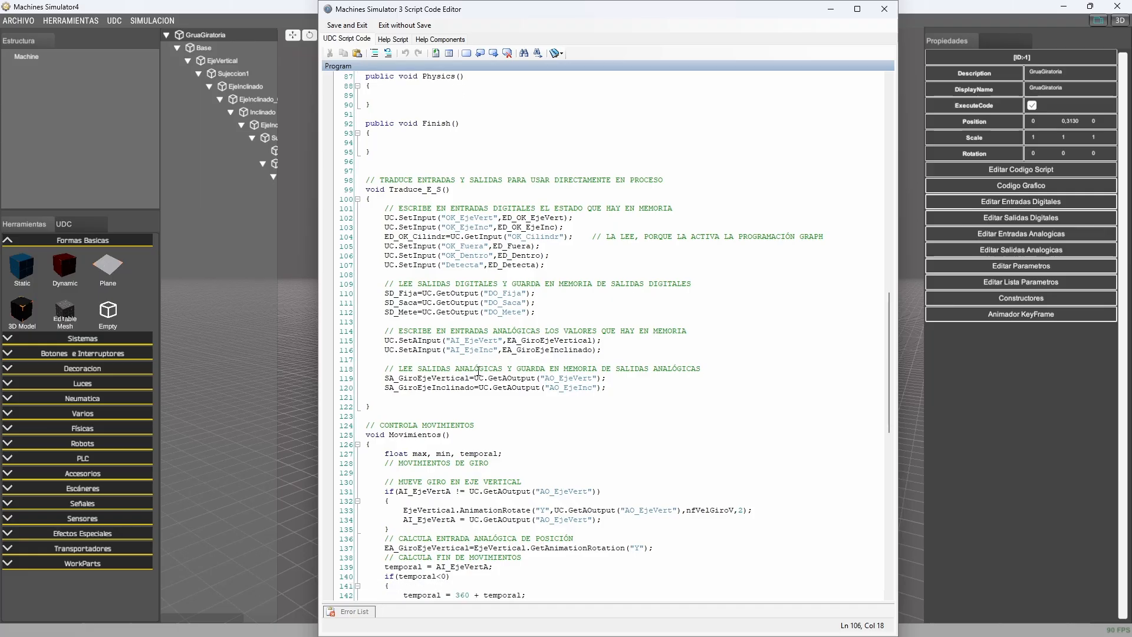
left_click(398, 284)
left_click(404, 283)
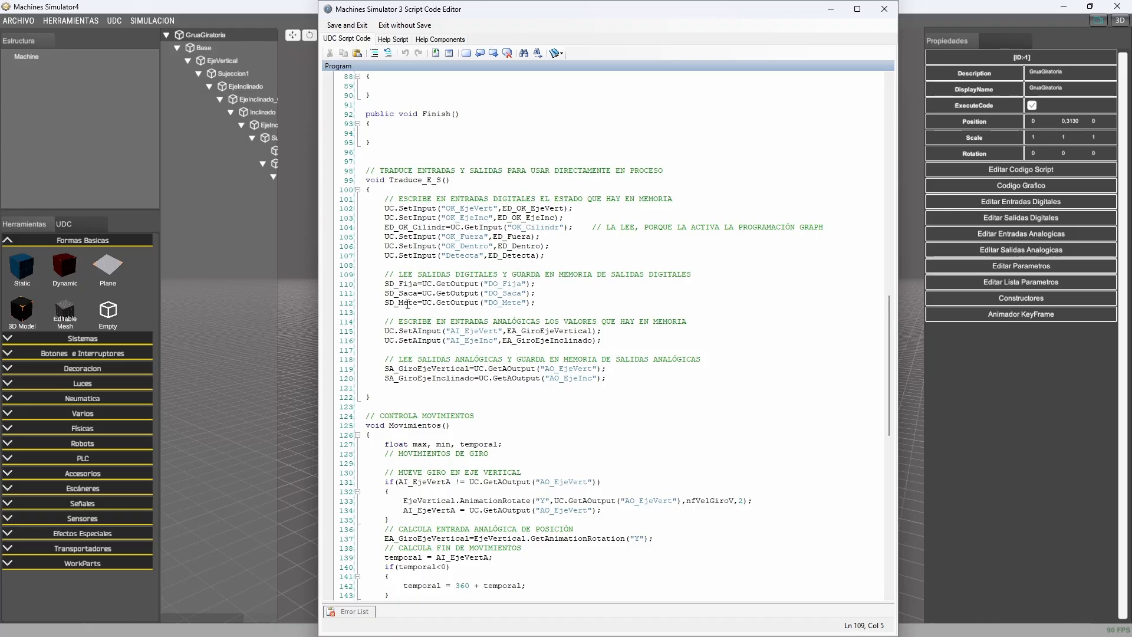
left_click(418, 332)
scroll(475, 366, "down", 3)
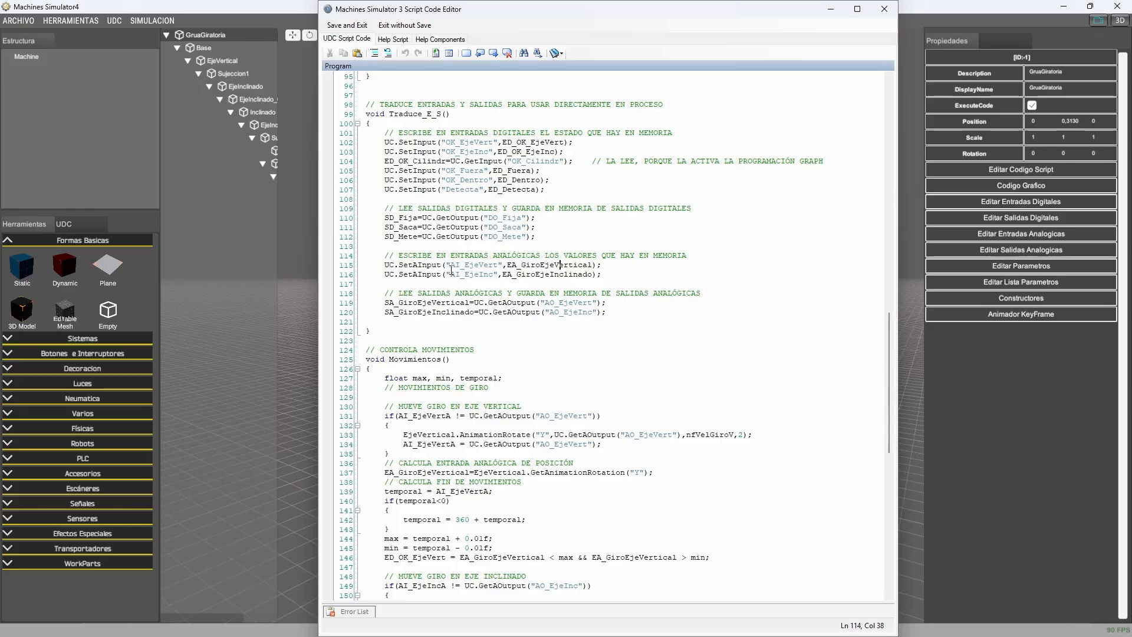
left_click(442, 303)
left_click(567, 301)
Step: Review the max, min and temporal local variables at the start of the Movimientos() function
scroll(523, 332, "down", 7)
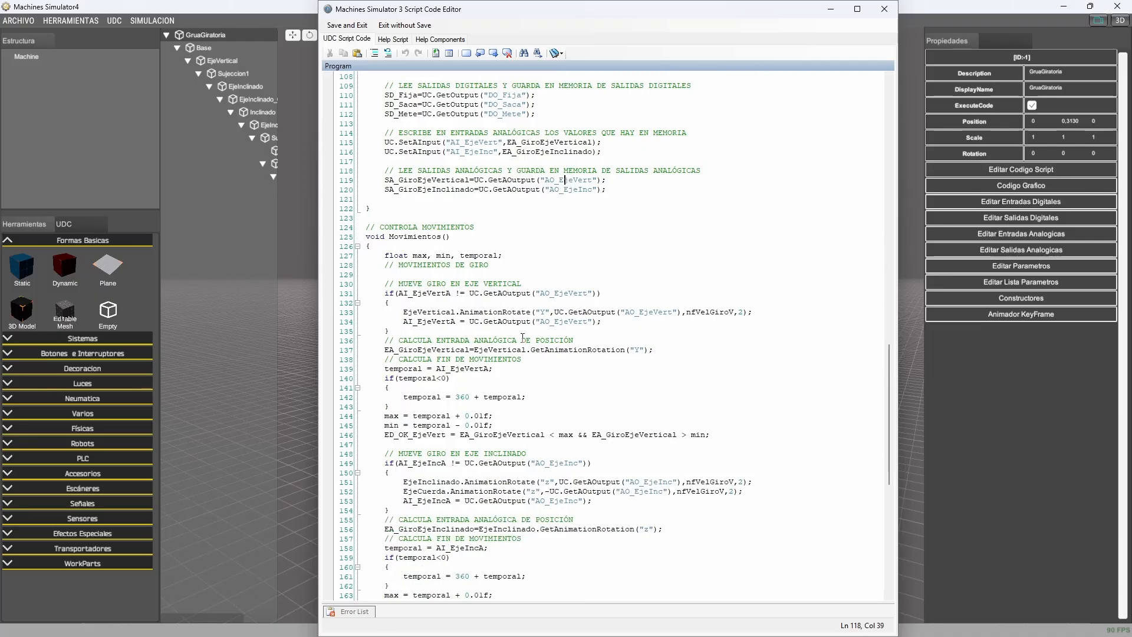
scroll(518, 345, "down", 1)
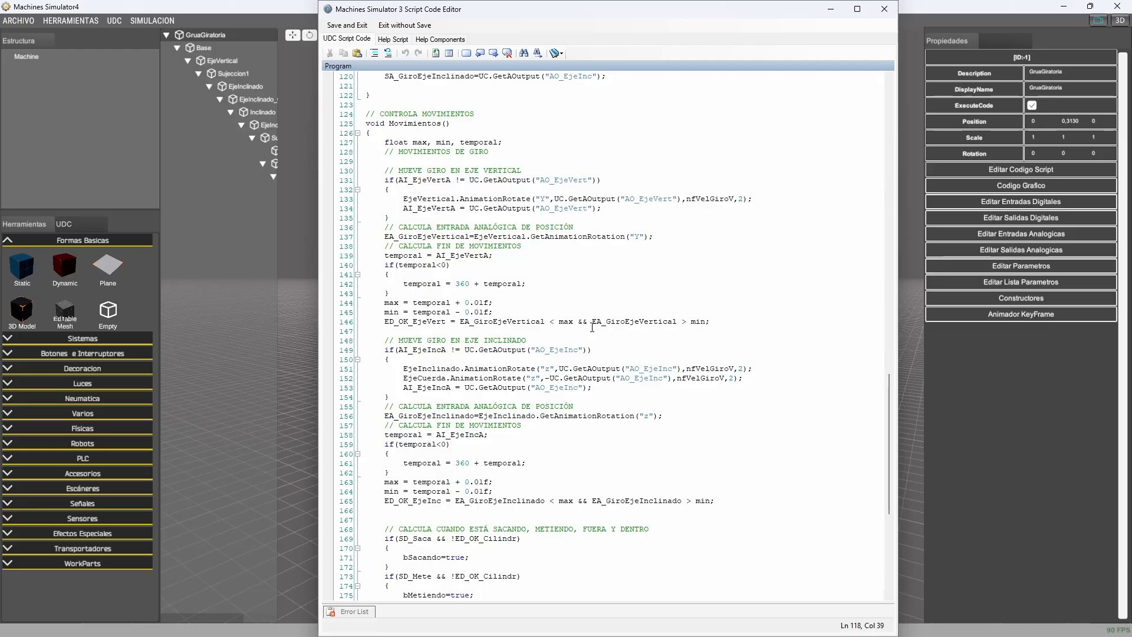
left_click(419, 142)
left_click(442, 142)
left_click(470, 142)
left_click(452, 152)
Step: Highlight the vertical-axis rotation block in Movimientos() and point out its AI_EjeVertA comparison and AnimationRotate call
left_click(441, 170)
left_click_drag(366, 170, 344, 330)
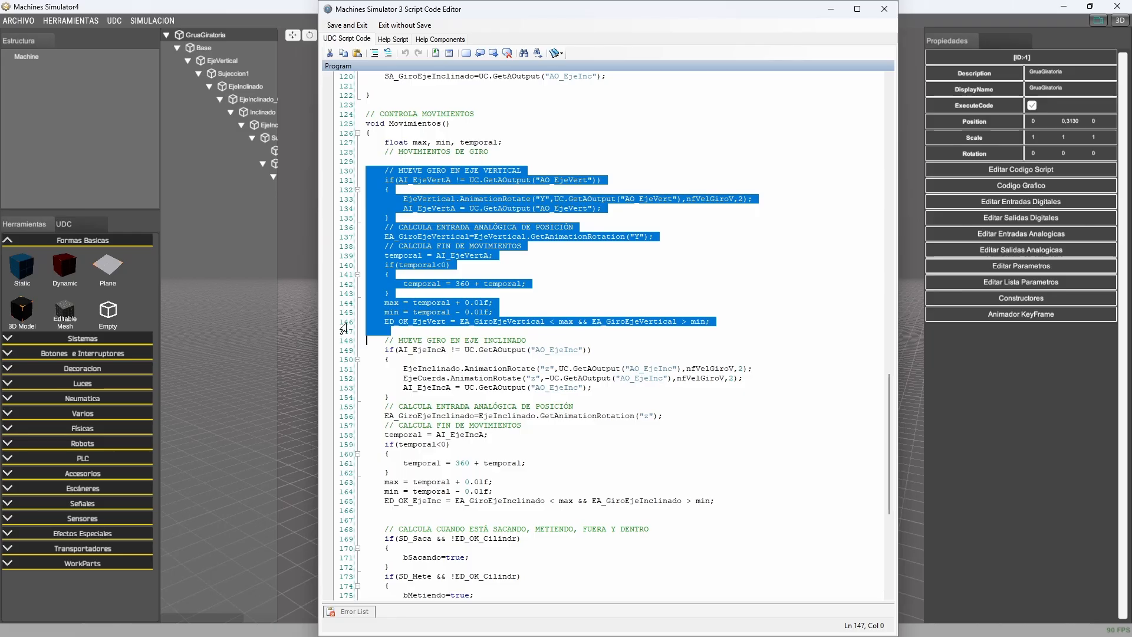
left_click(456, 171)
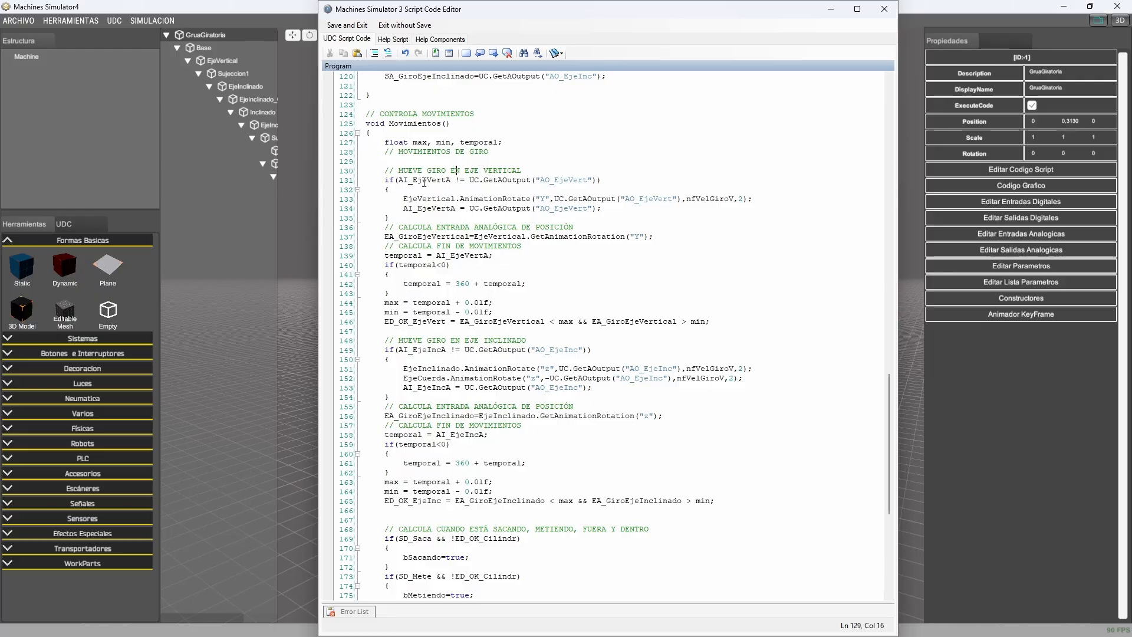
left_click(424, 180)
double_click(490, 201)
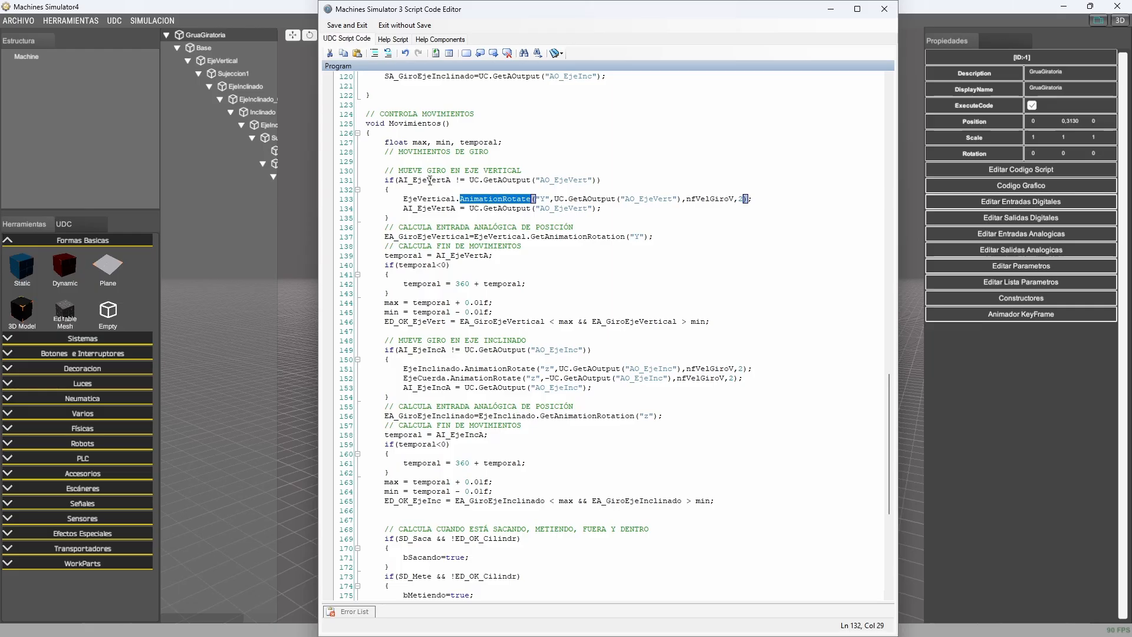
left_click(450, 191)
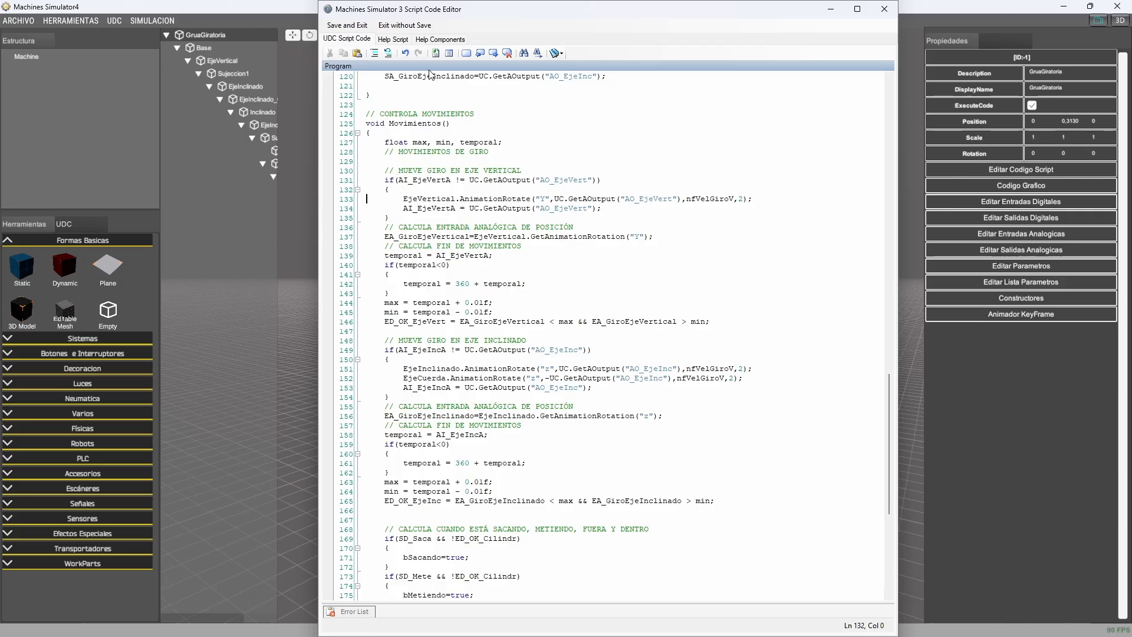
Step: Look up AnimationRotate under Basic Shapes > 3D Model in the script code help, widen the help window, and return to the code
left_click(436, 54)
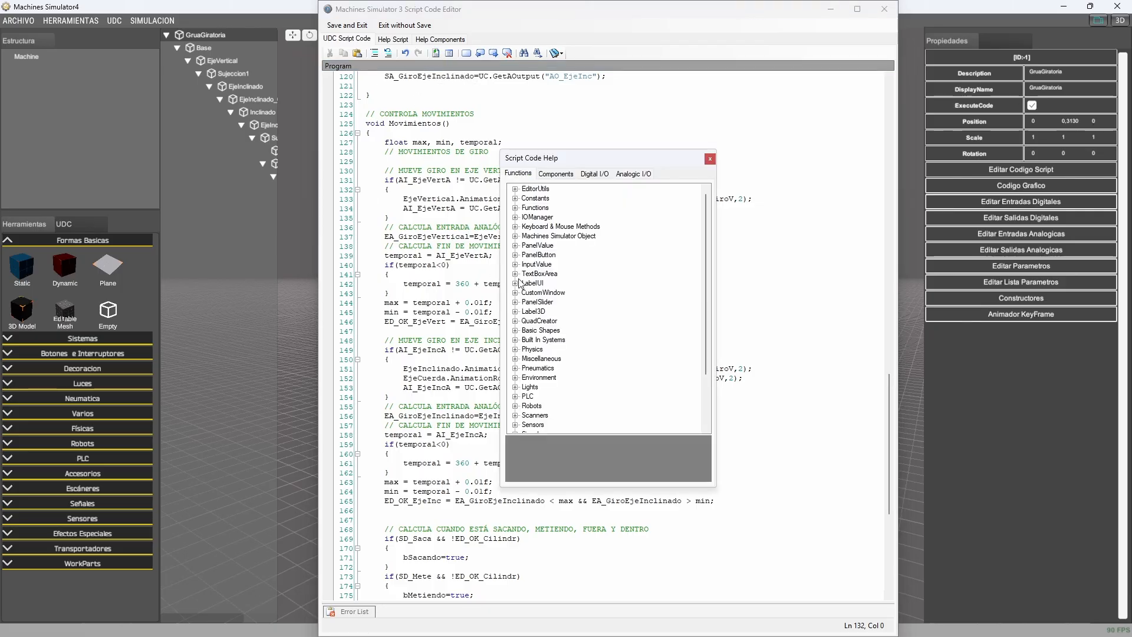
left_click(515, 330)
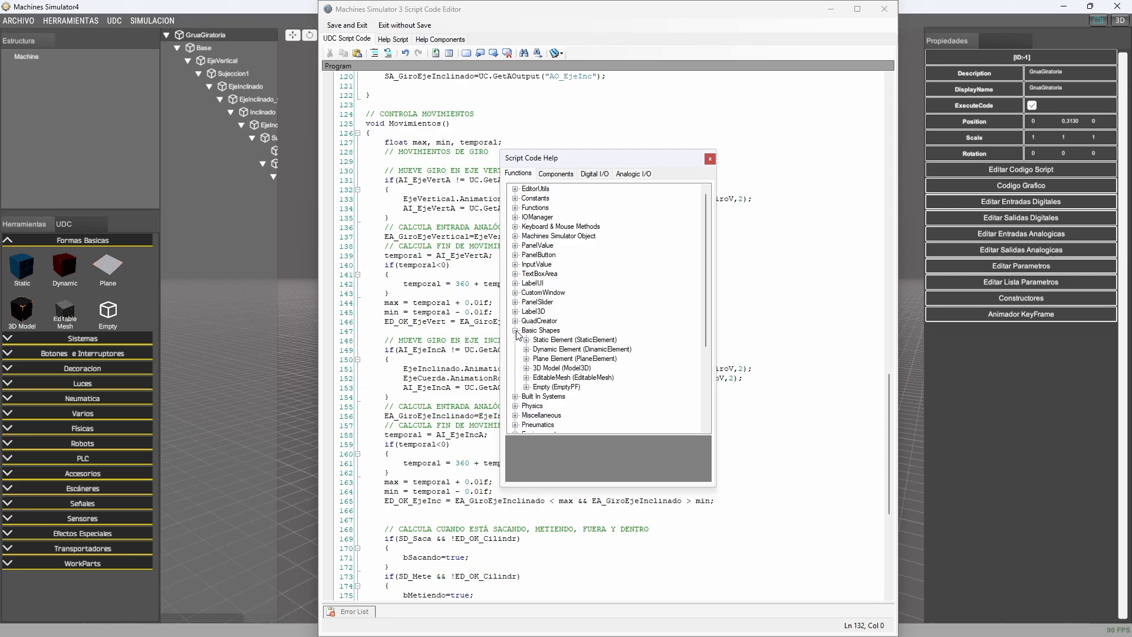
left_click(526, 368)
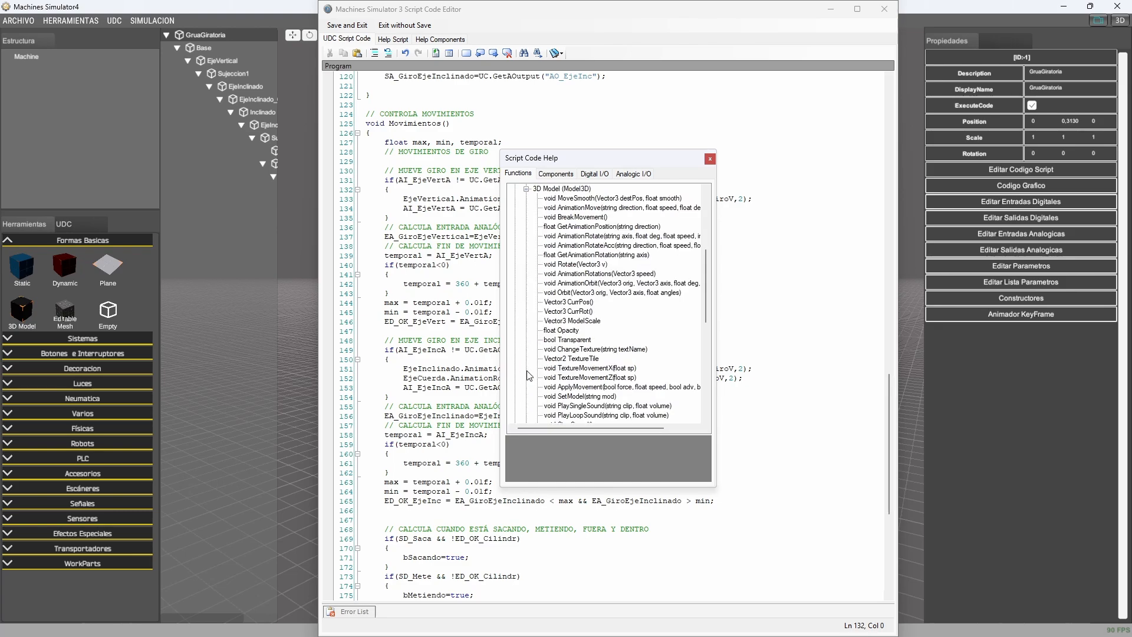
left_click(595, 236)
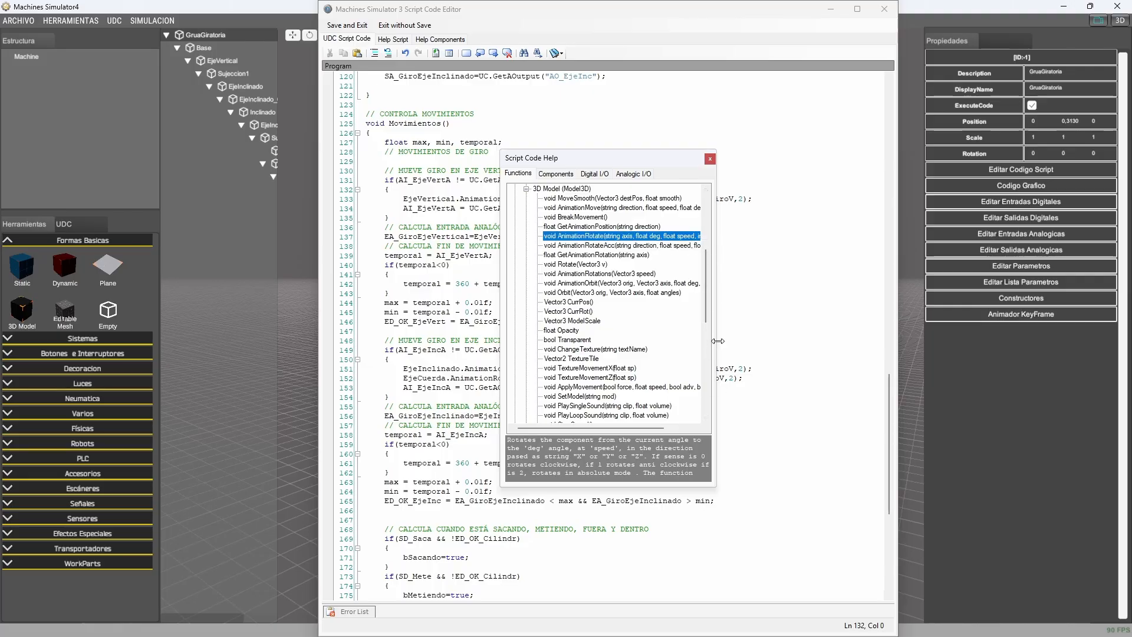
left_click_drag(715, 340, 1037, 369)
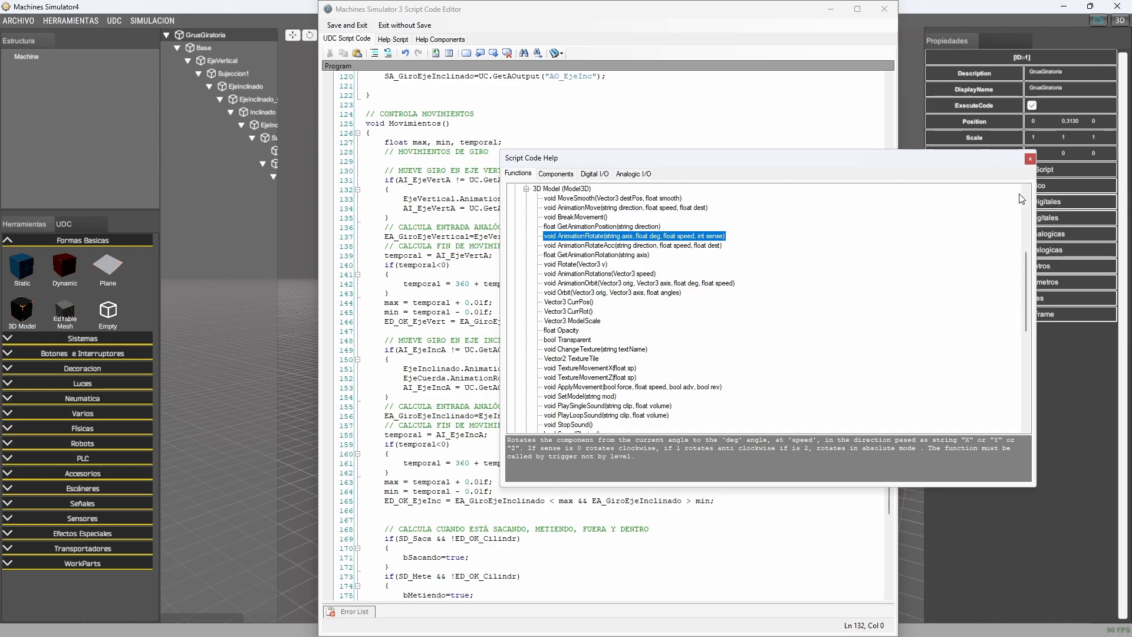
left_click(747, 131)
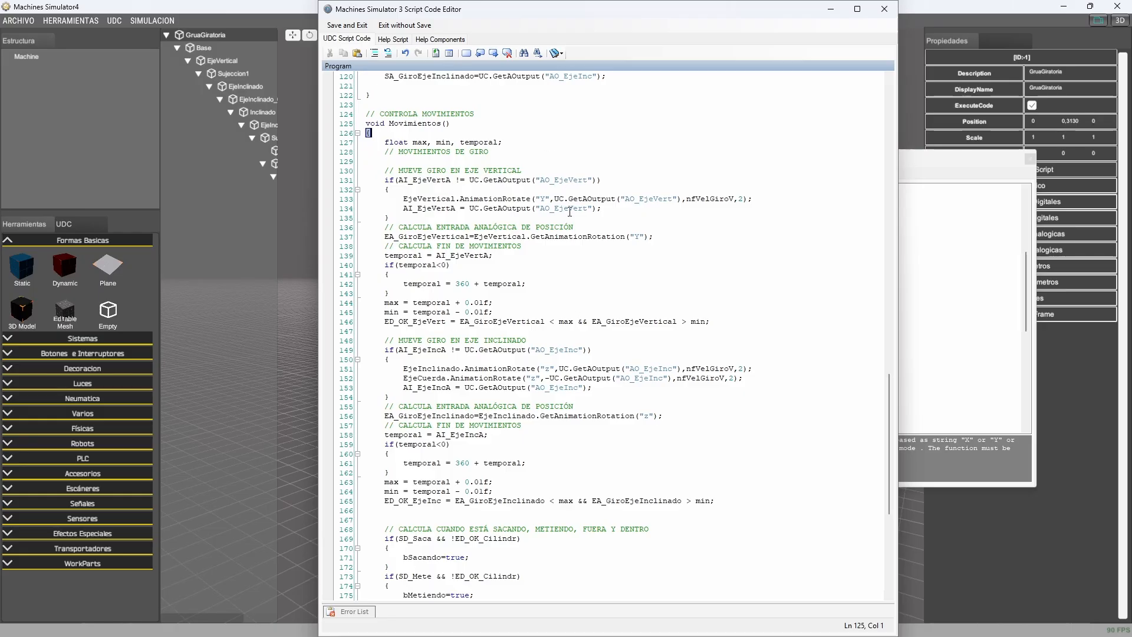
Step: Examine the axis, angle, speed and sense arguments of EjeVertical's AnimationRotate call
left_click(444, 200)
left_click(423, 173)
left_click(511, 200)
left_click(587, 198)
left_click(744, 198)
left_click(712, 198)
left_click(589, 199)
Step: Examine the AI_EjeVertA update and the GetAnimationRotation line that calculates the vertical axis's analog position input
left_click(441, 211)
left_click(458, 227)
left_click(420, 237)
left_click(575, 236)
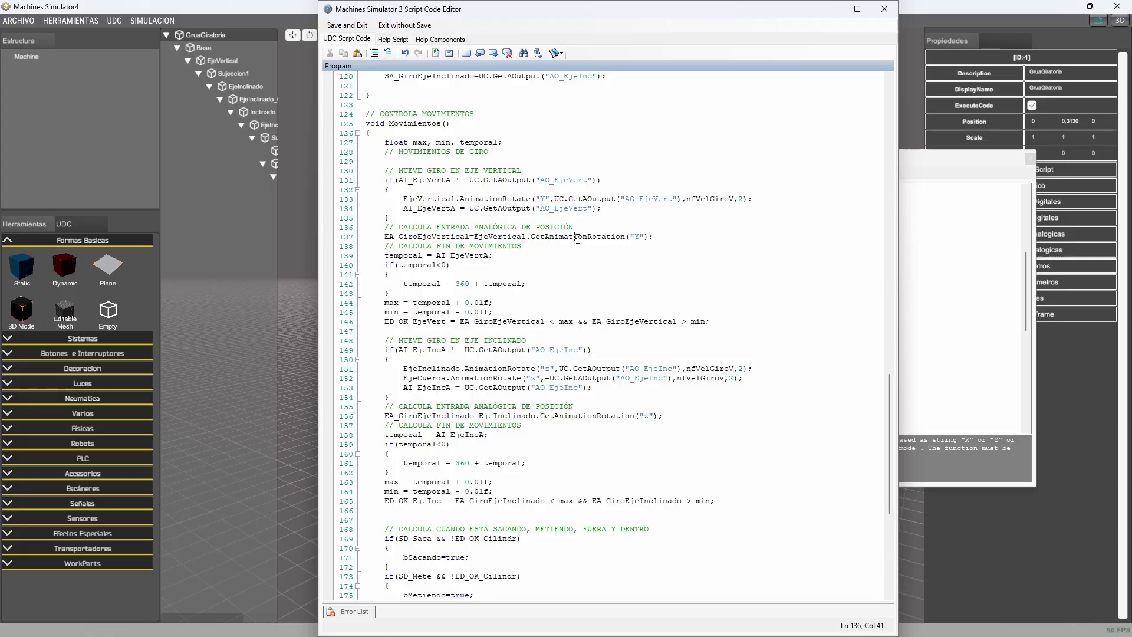
Step: Look up GetAnimationRotation under 3D Model in the script code help, reposition the help window, and return to the code
left_click(924, 163)
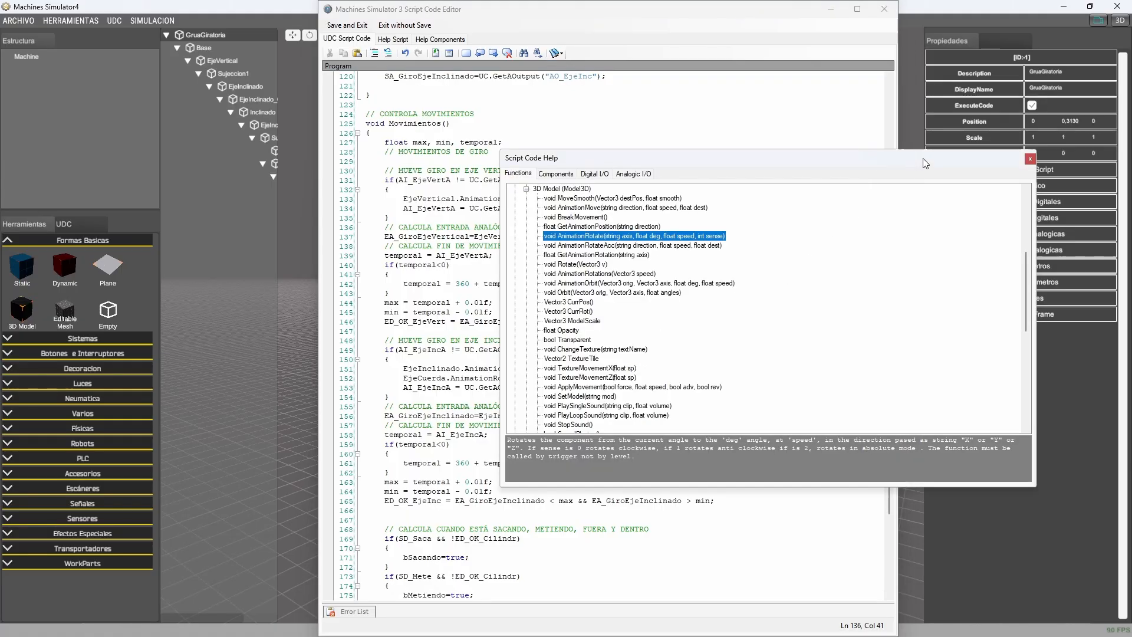
left_click(591, 256)
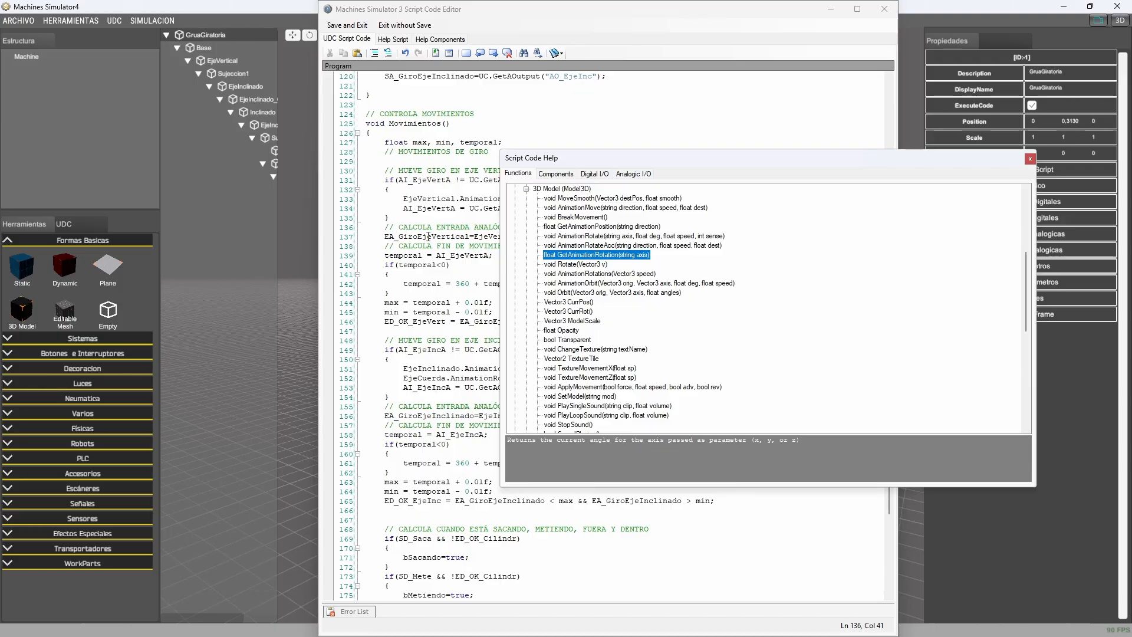
left_click_drag(630, 159, 726, 228)
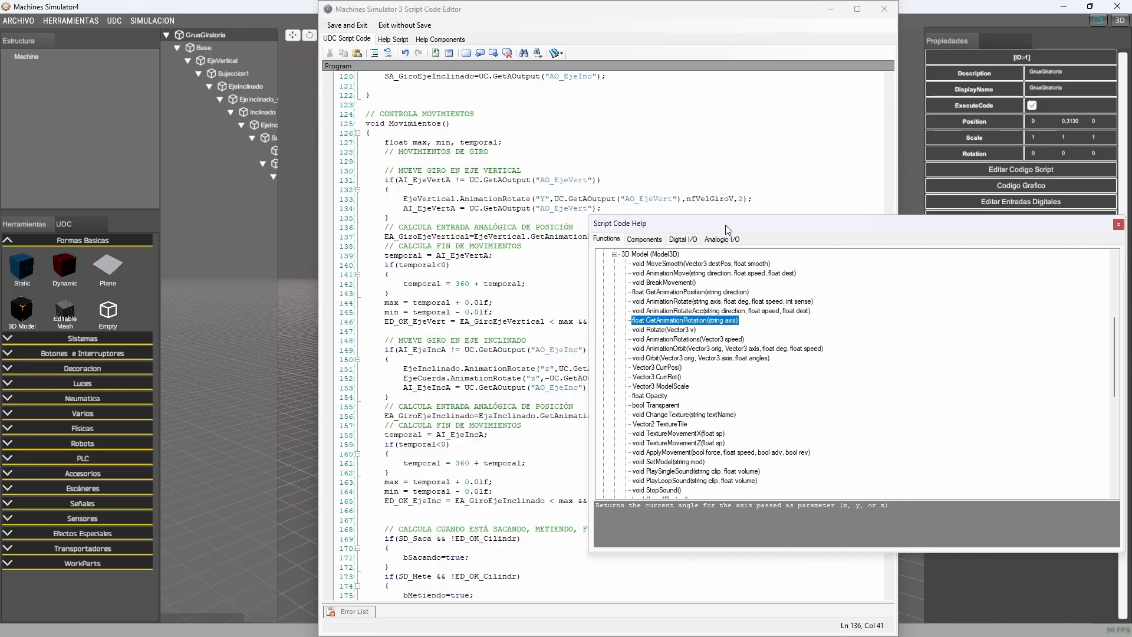
left_click(494, 199)
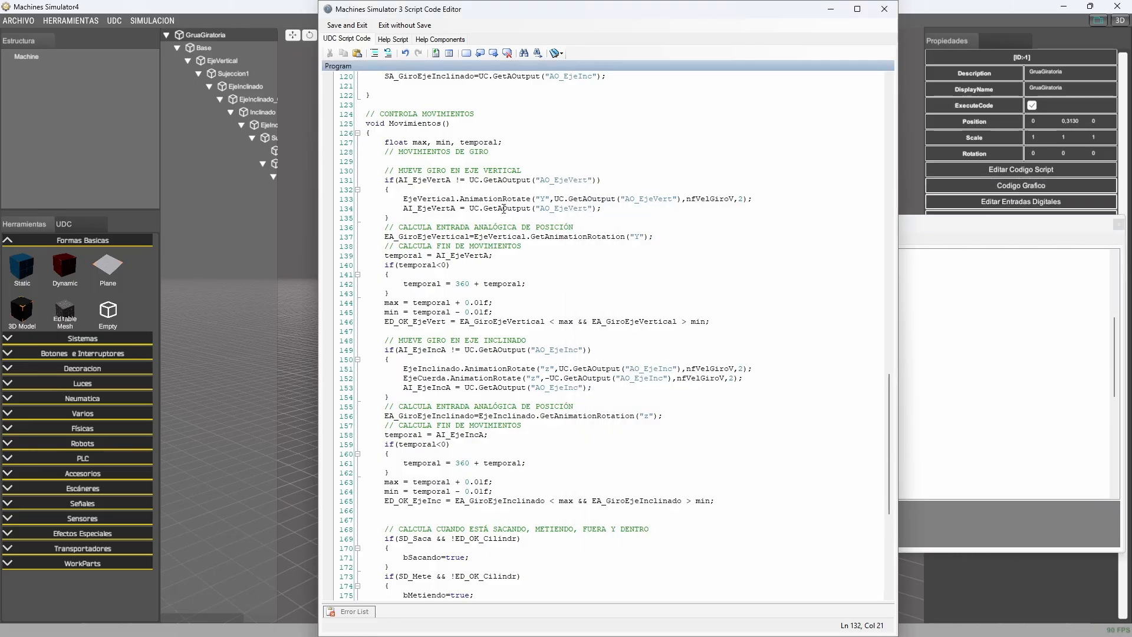
Step: Compare the "Y" axis argument in EjeVertical's GetAnimationRotation and AnimationRotate calls and point out the EA_GiroEjeVertical assignment
left_click(638, 237)
left_click(541, 199)
left_click(640, 237)
left_click(447, 236)
Step: Examine the vertical axis's end-of-movement calculation: temporal taken from AI_EjeVertA, the 360 correction for negative values, and the max limit
left_click(419, 246)
left_click(406, 255)
left_click(467, 256)
left_click(414, 265)
left_click(467, 284)
left_click(412, 260)
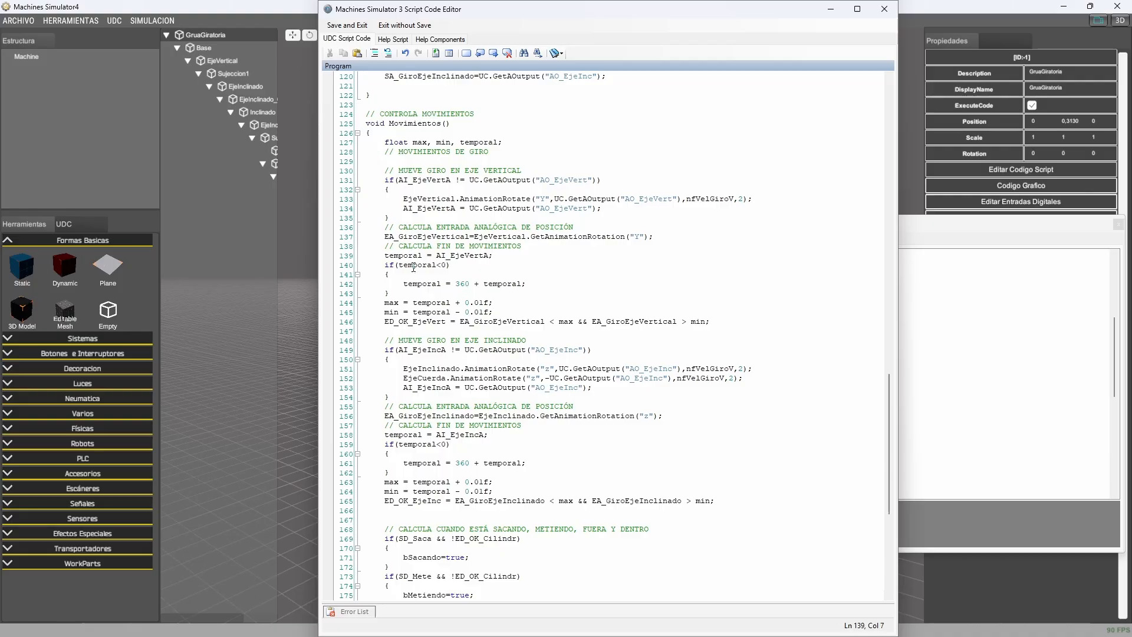
left_click(459, 284)
left_click(499, 283)
left_click(393, 303)
left_click(428, 302)
Step: Highlight AI_EjeVertA, ED_OK_EjeVert and EA_GiroEjeVertical to examine how the vertical axis's position is compared with max and min
double_click(457, 255)
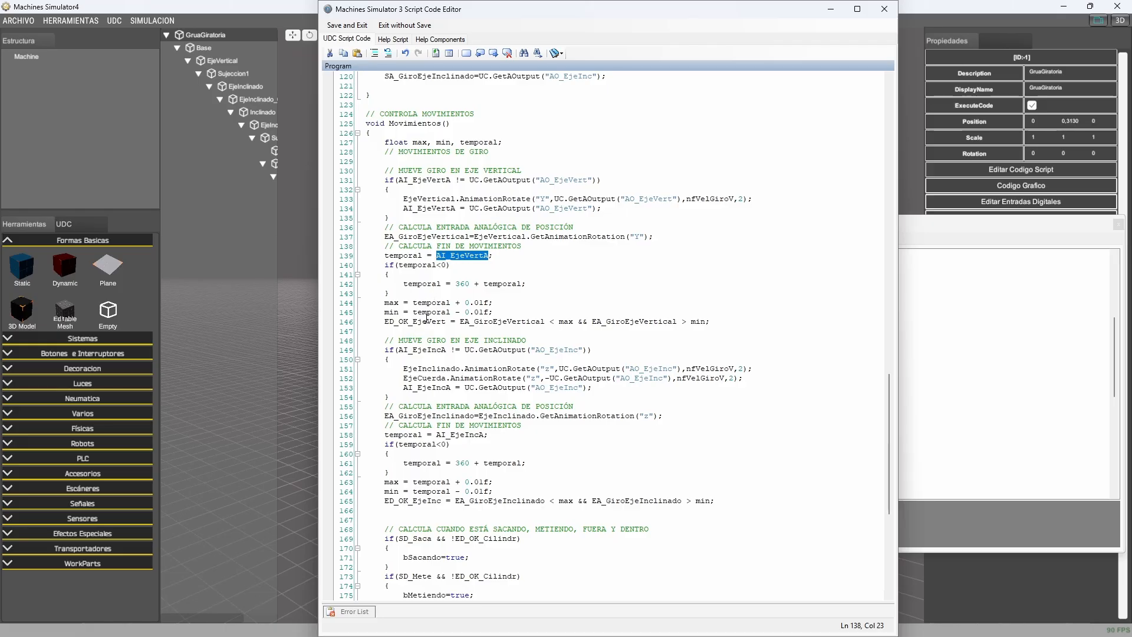
double_click(425, 321)
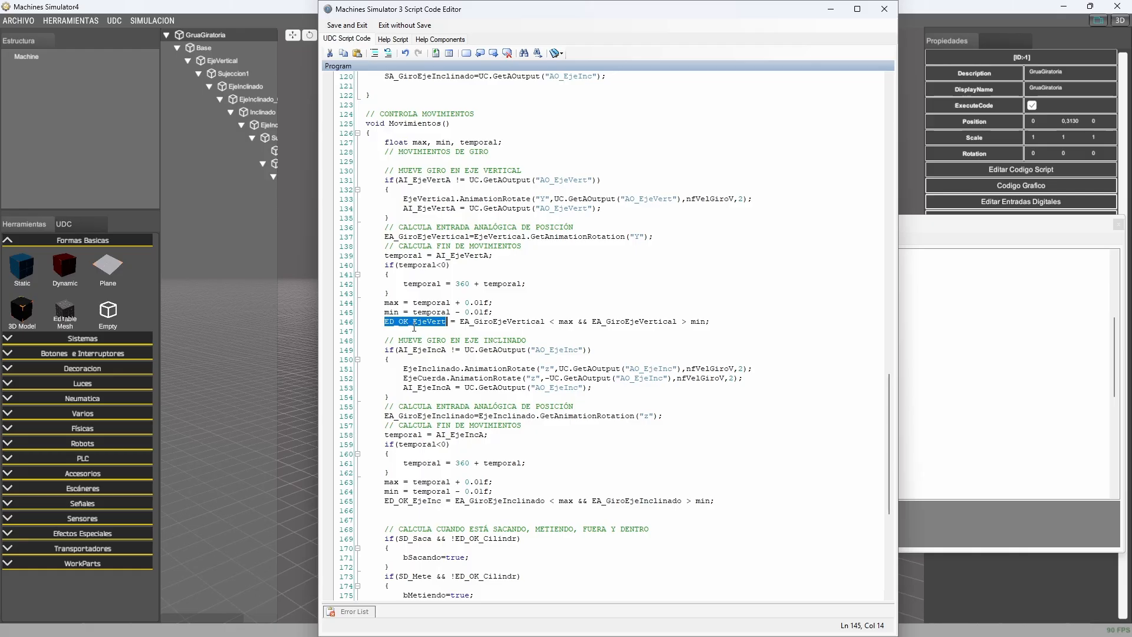
double_click(483, 323)
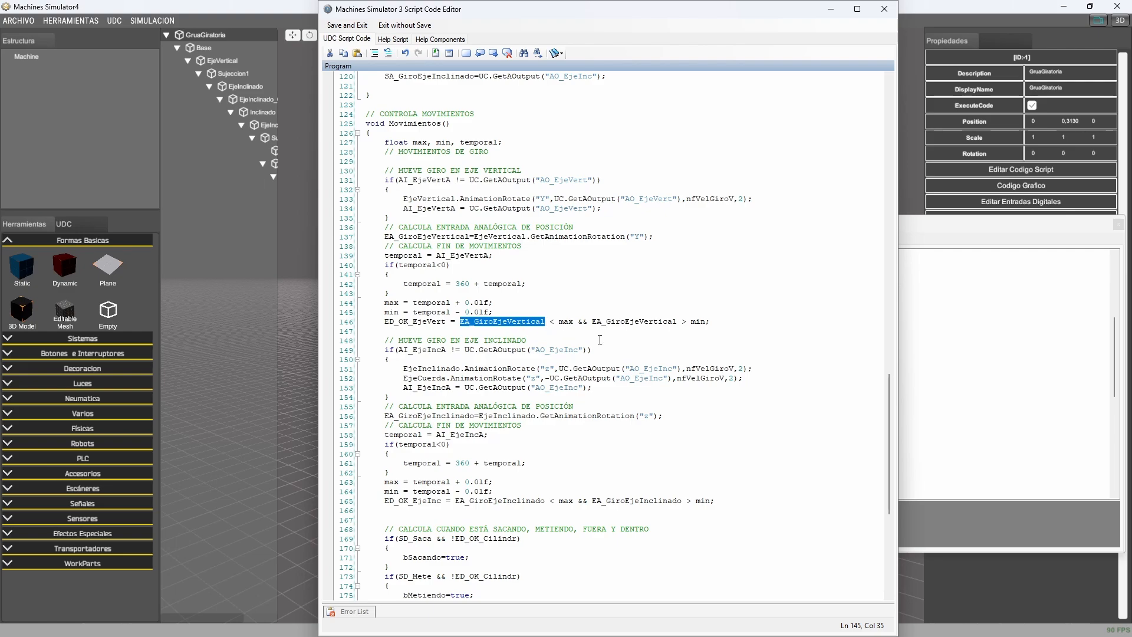
left_click(712, 322)
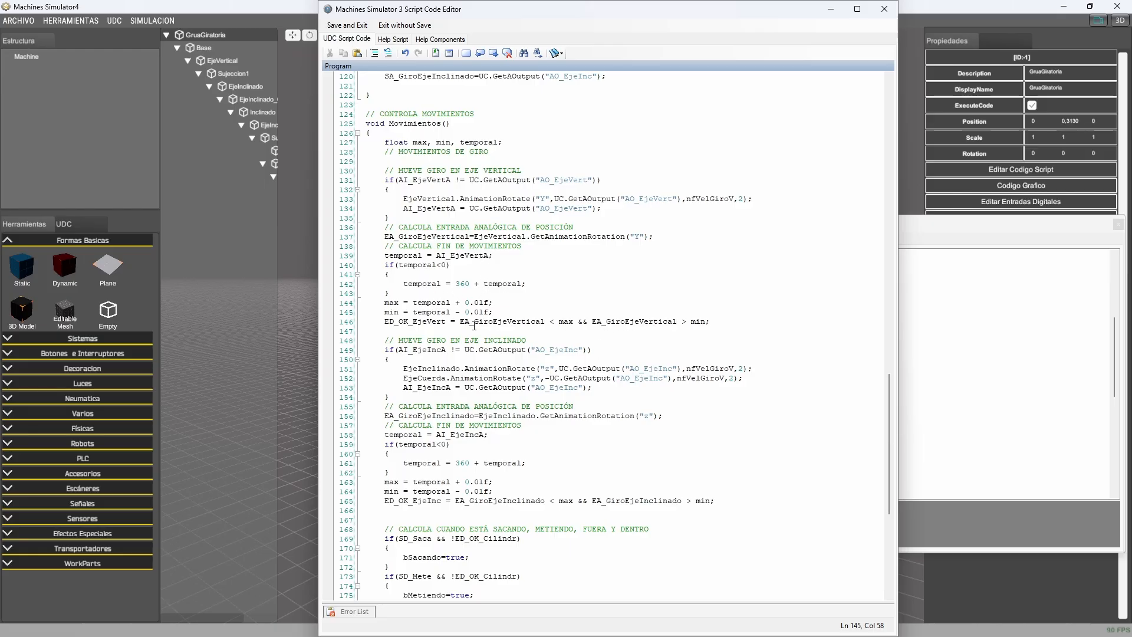
double_click(426, 319)
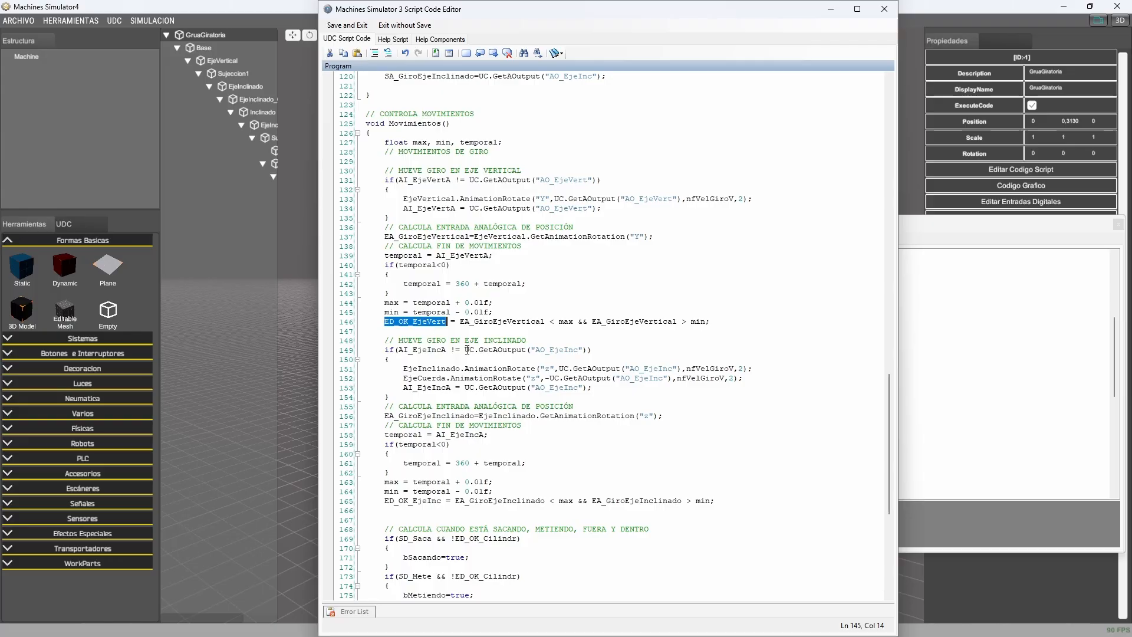
Step: Examine the inclined-axis rotation block, temporarily moving the script editor and help windows aside to view the crane
scroll(612, 315, "down", 3)
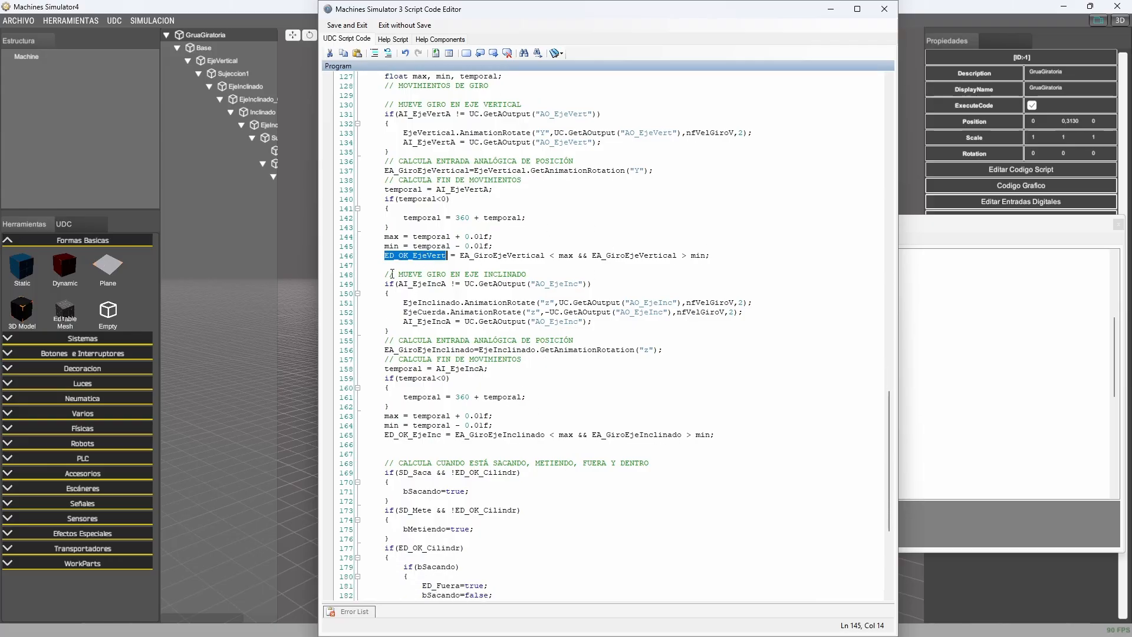
left_click(424, 274)
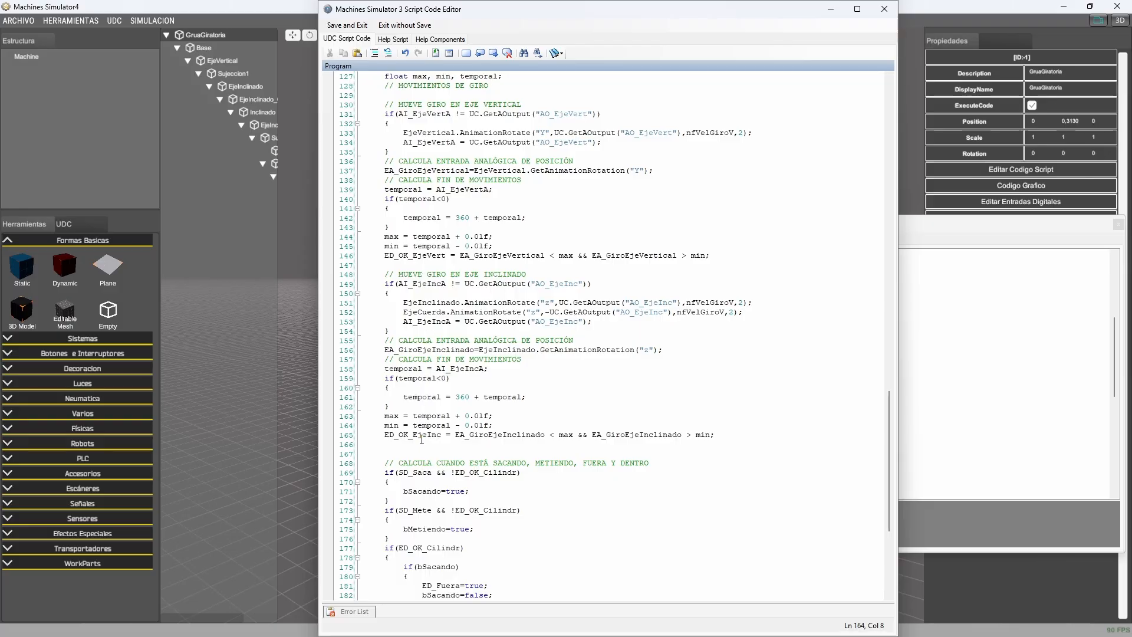
left_click(444, 425)
left_click(500, 293)
left_click_drag(617, 8, 256, 131)
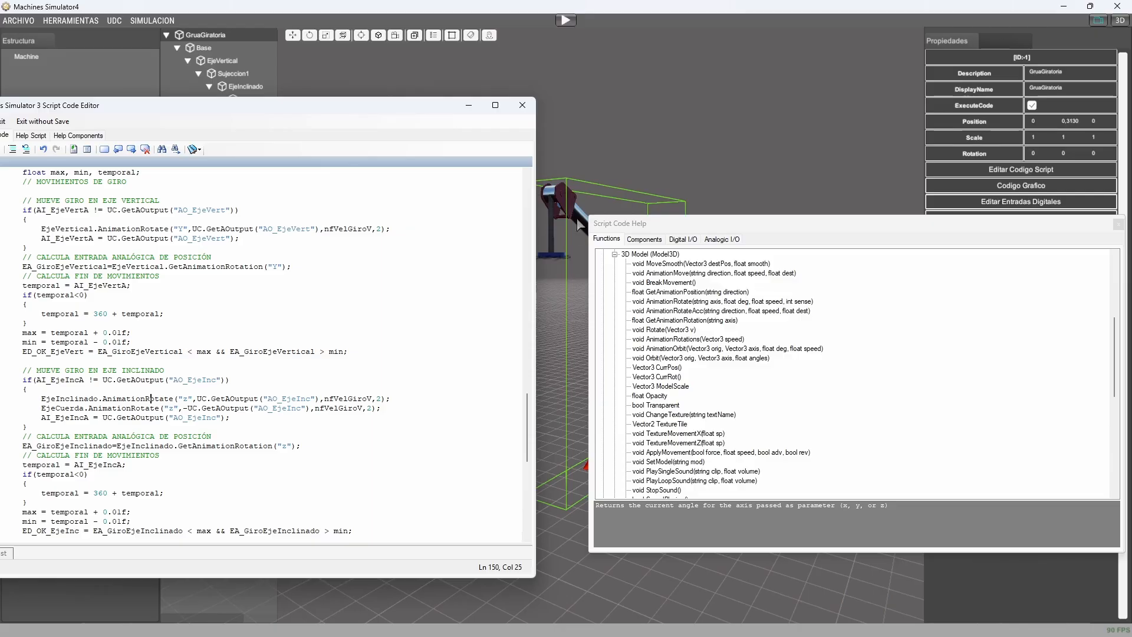
left_click_drag(693, 222, 720, 356)
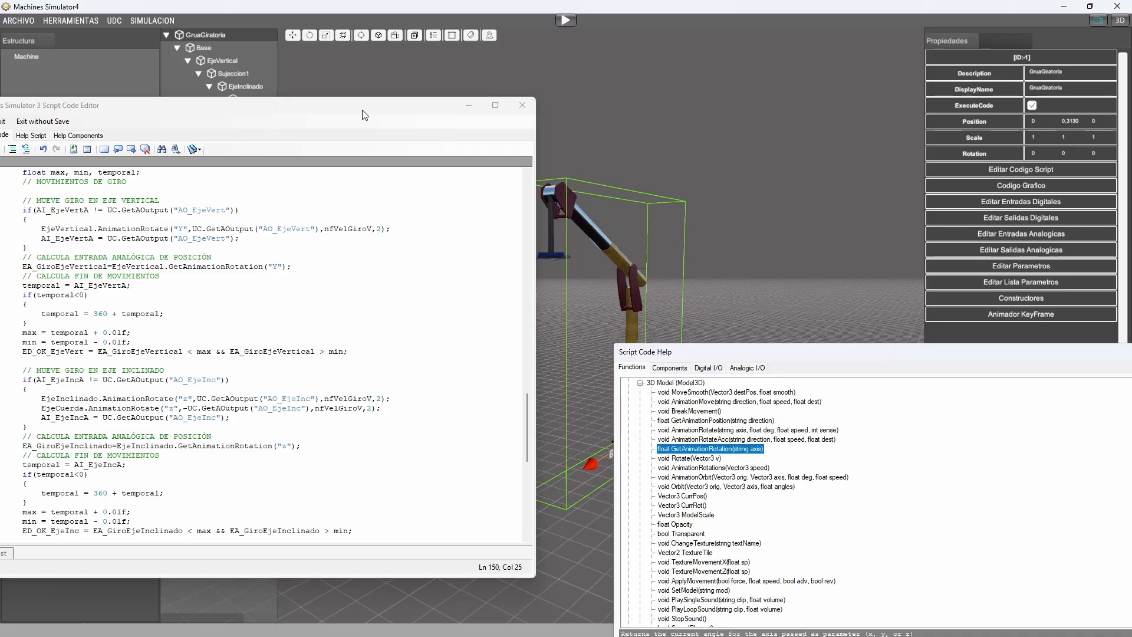
left_click_drag(365, 115, 718, 109)
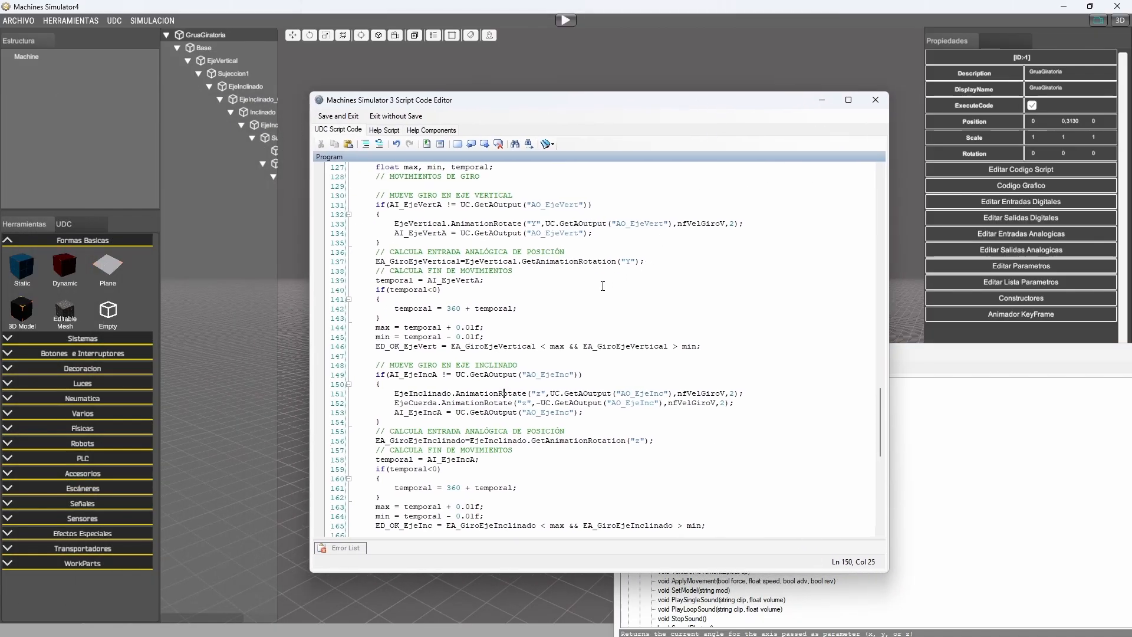
Step: Examine the EjeInclinado and EjeCuerda AnimationRotate calls, including EjeCuerda's negated angle, and the inclined axis's end-of-movement code
scroll(450, 360, "down", 3)
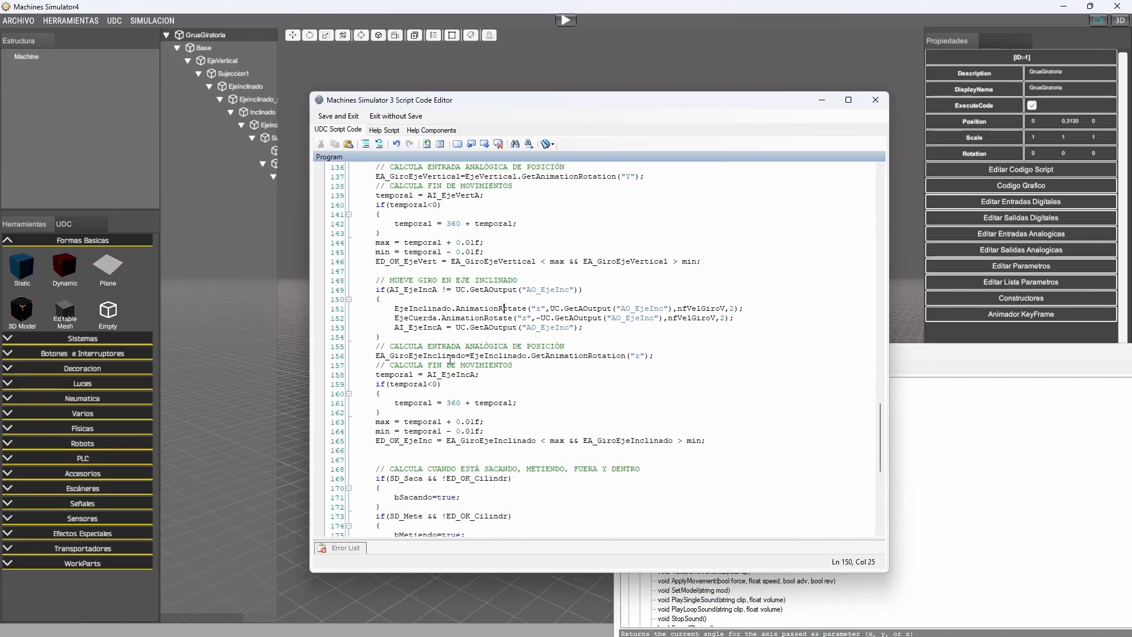
key("Left")
key("Left")
key("Left")
left_click(464, 317)
left_click(537, 318)
left_click(537, 319)
key("Home")
left_click(432, 387)
Step: Examine the SD_Saca and SD_Mete conditions with !ED_OK_Cilindr that set bSacando and bMetiendo to true
scroll(428, 420, "down", 8)
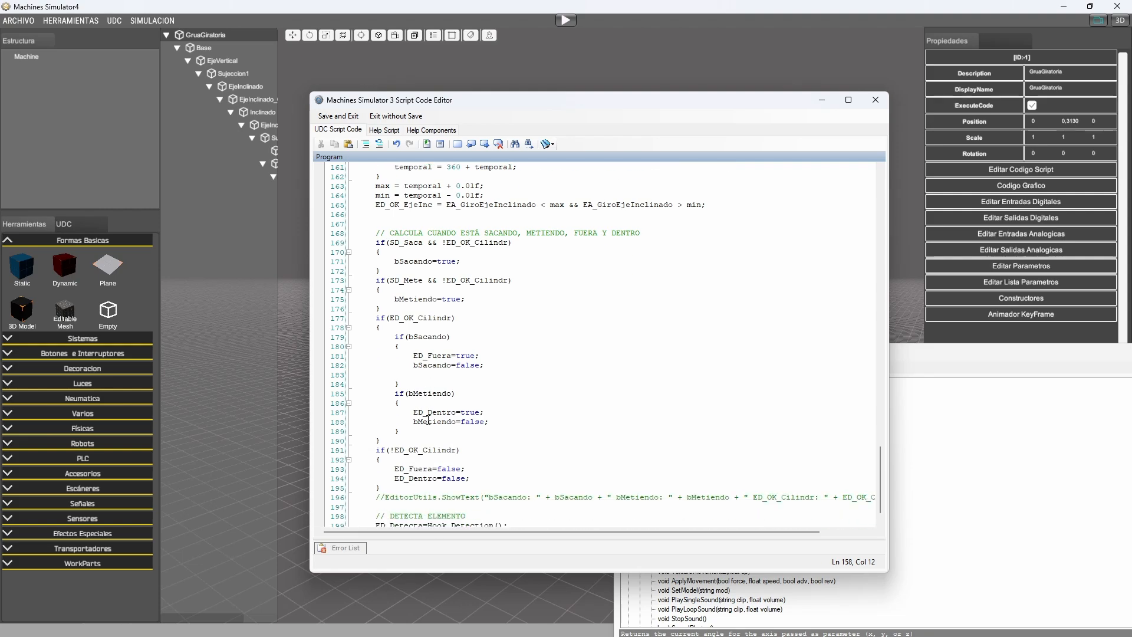
scroll(428, 420, "down", 2)
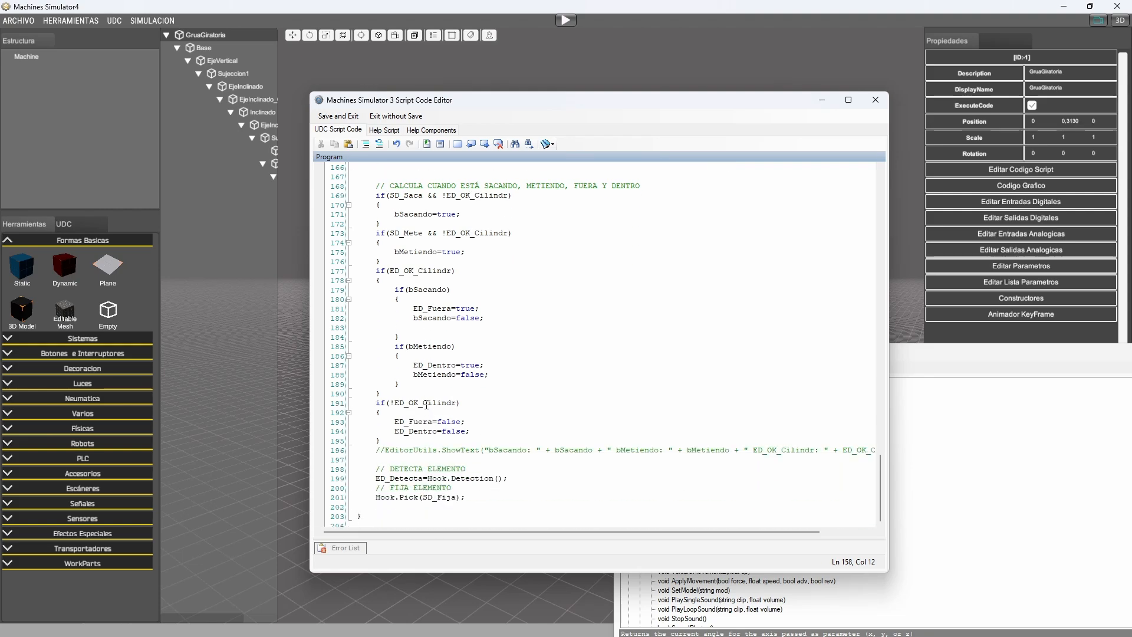
left_click(414, 190)
left_click(489, 195)
left_click(422, 215)
left_click(408, 235)
left_click(495, 235)
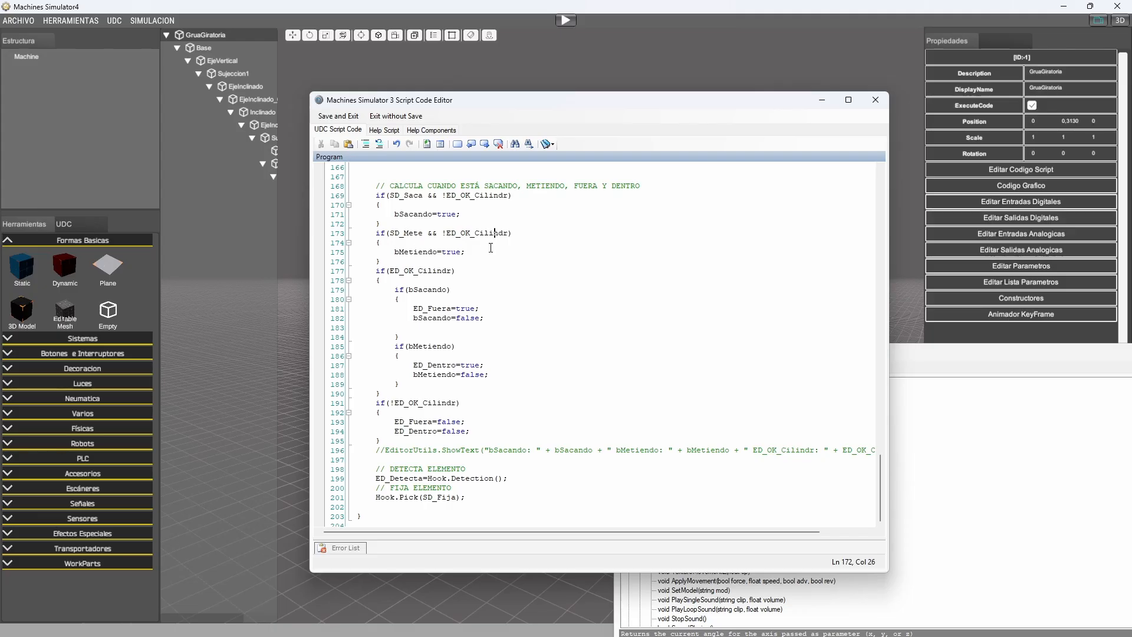
left_click(415, 253)
Step: Examine the ED_OK_Cilindr blocks that set ED_Fuera and ED_Dentro and reset the bSacando and bMetiendo flags
left_click(432, 271)
left_click(415, 289)
left_click(430, 309)
left_click(435, 270)
left_click(422, 294)
left_click(433, 308)
left_click(425, 318)
left_click(436, 366)
left_click(428, 403)
left_click(436, 429)
Step: Look up EditorUtils.ShowText in the script code help for the commented debug line, and return to the code
scroll(539, 368, "down", 5)
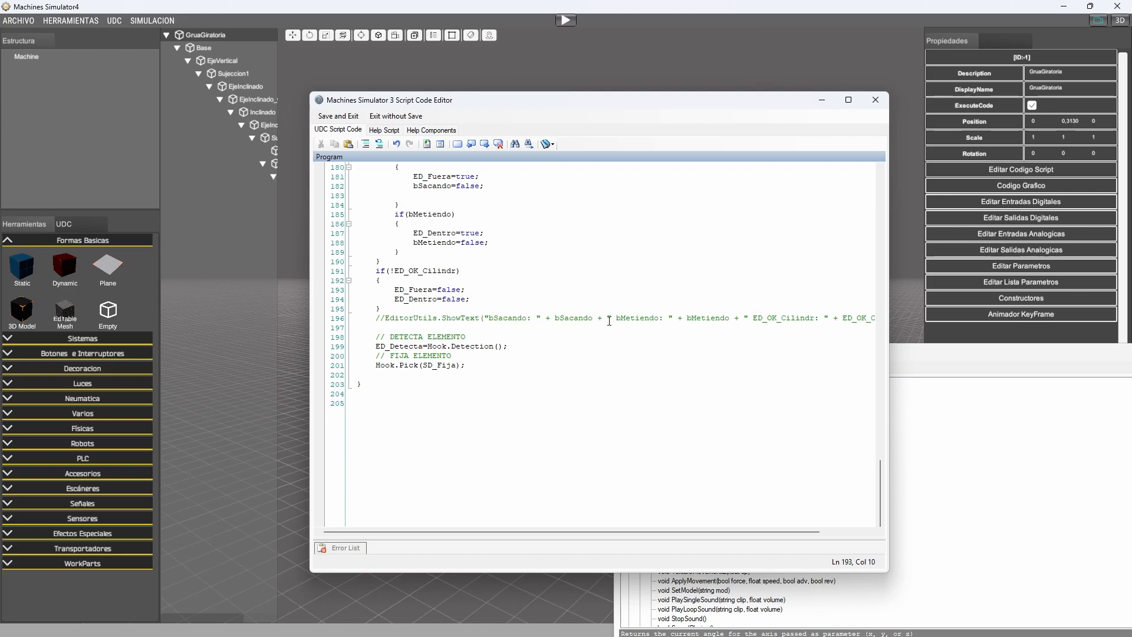
left_click(419, 317)
left_click(1014, 442)
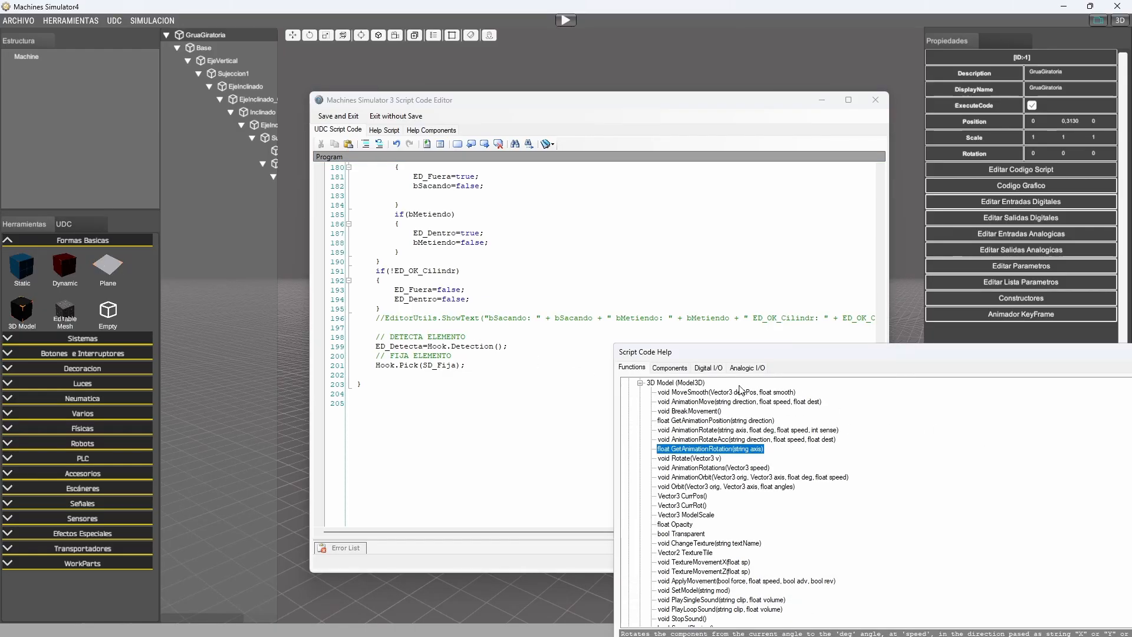
scroll(639, 412, "up", 5)
scroll(678, 423, "up", 3)
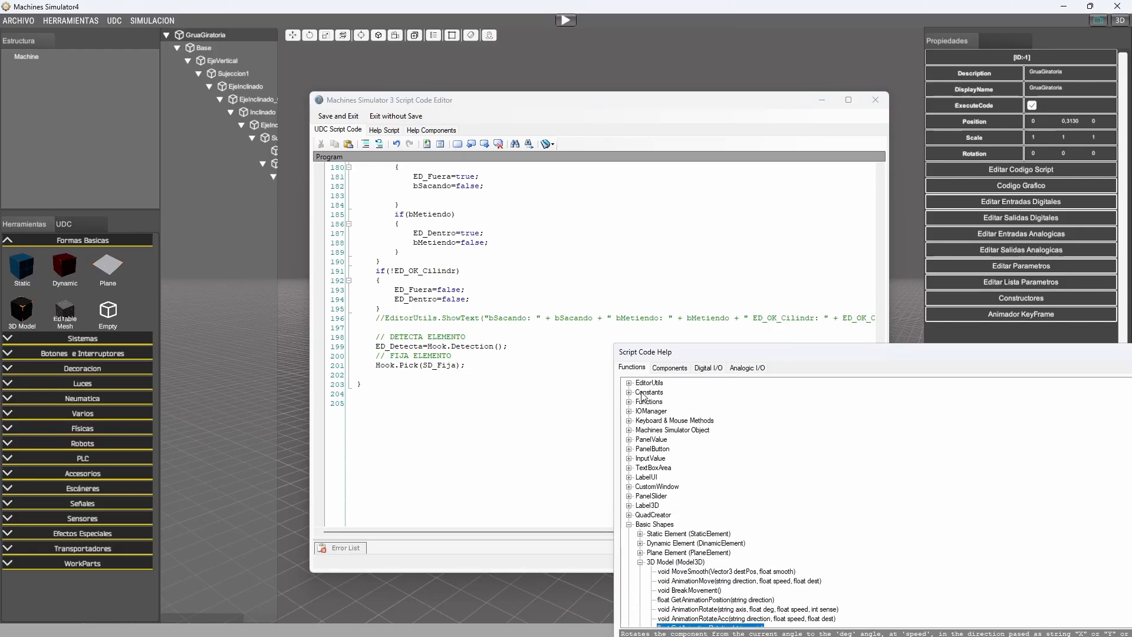
left_click(629, 383)
left_click(678, 392)
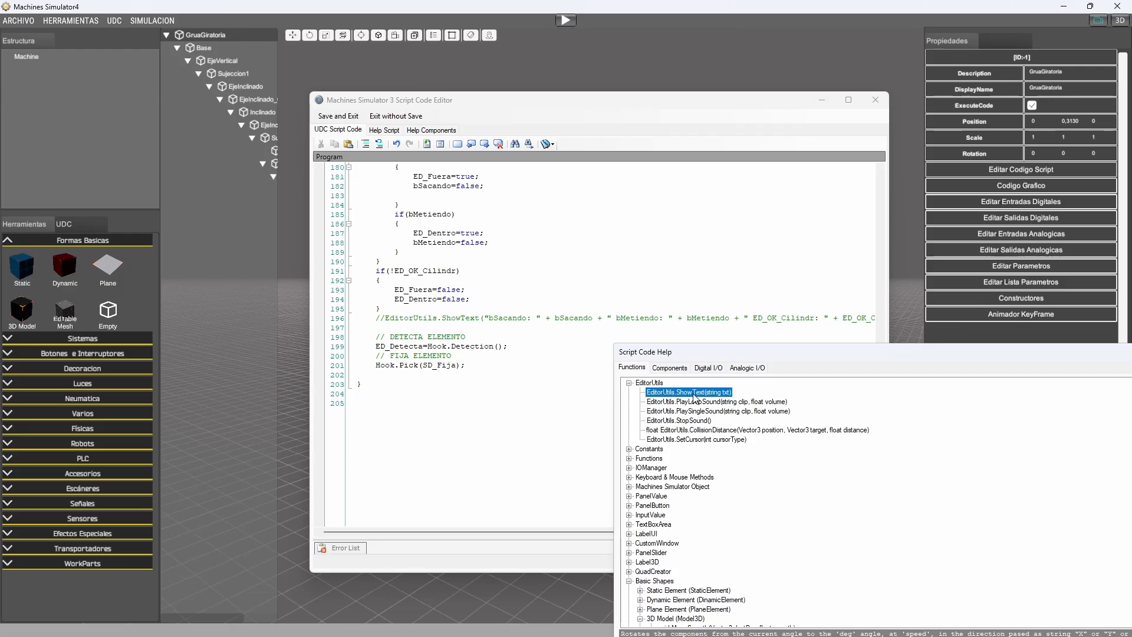
left_click_drag(881, 349, 837, 160)
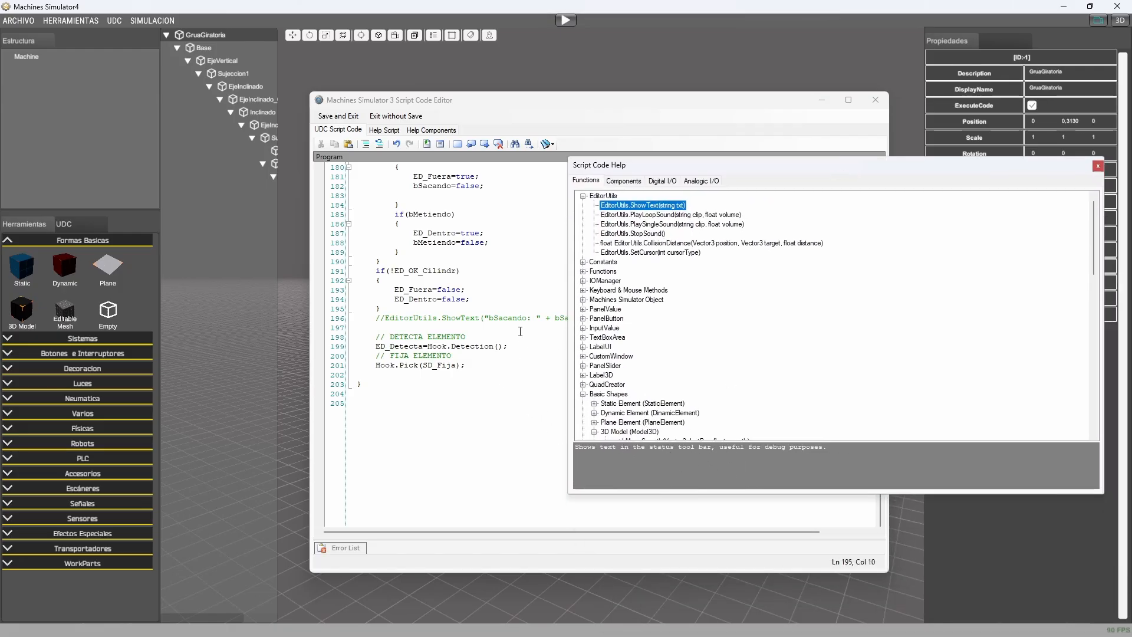
left_click(464, 320)
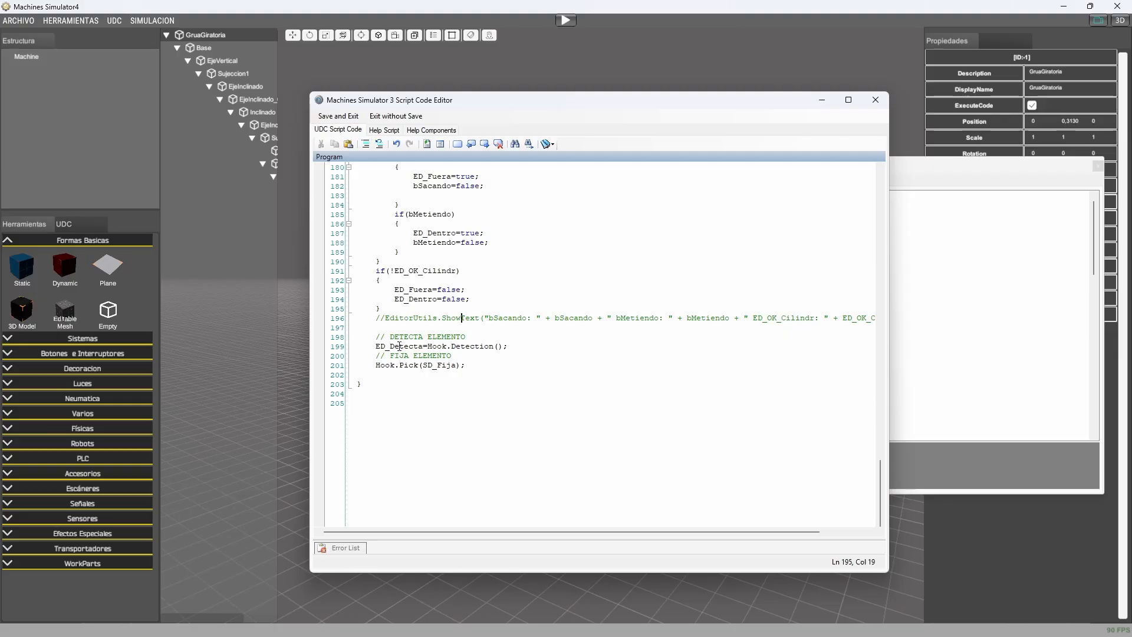
Step: Examine the DETECTA ELEMENTO line that assigns Hook.Detection() to ED_Detecta
left_click(397, 346)
left_click(990, 320)
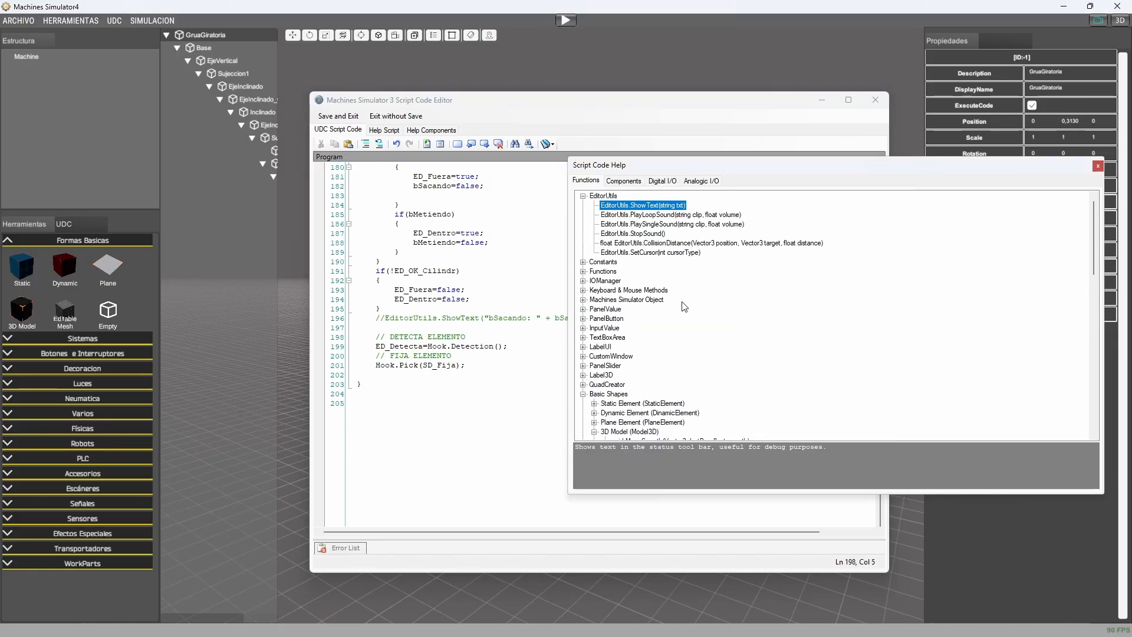
left_click(416, 348)
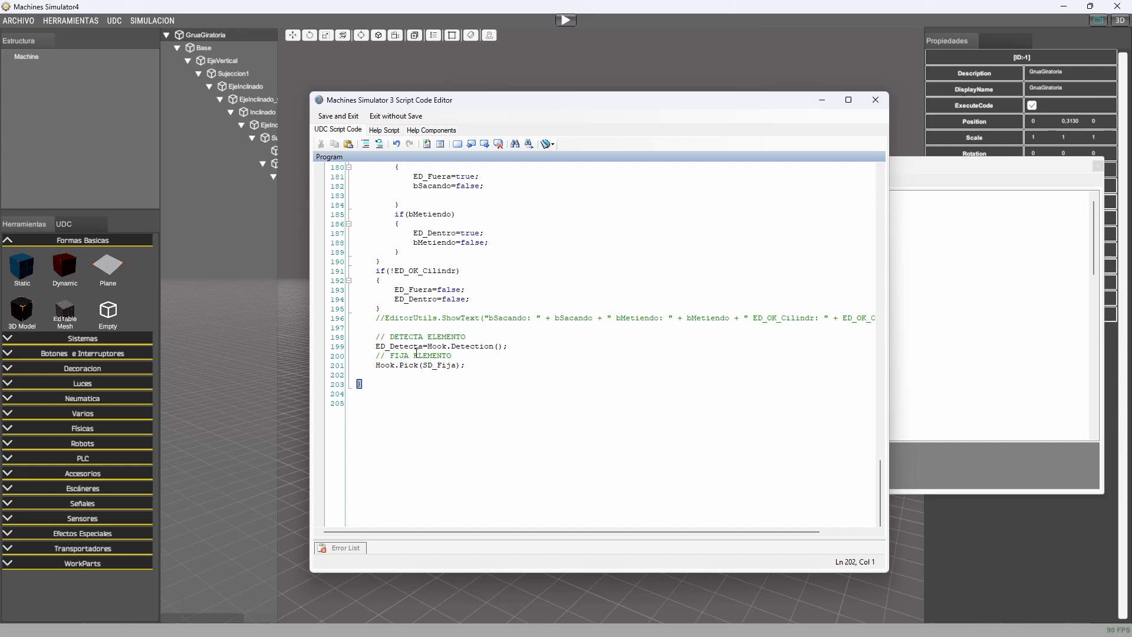
left_click(463, 346)
left_click(410, 345)
left_click(476, 347)
left_click_drag(364, 348, 409, 347)
left_click(411, 349)
Step: Examine the Hook.Pick call and highlight its SD_Fija argument
left_click(375, 369)
double_click(450, 369)
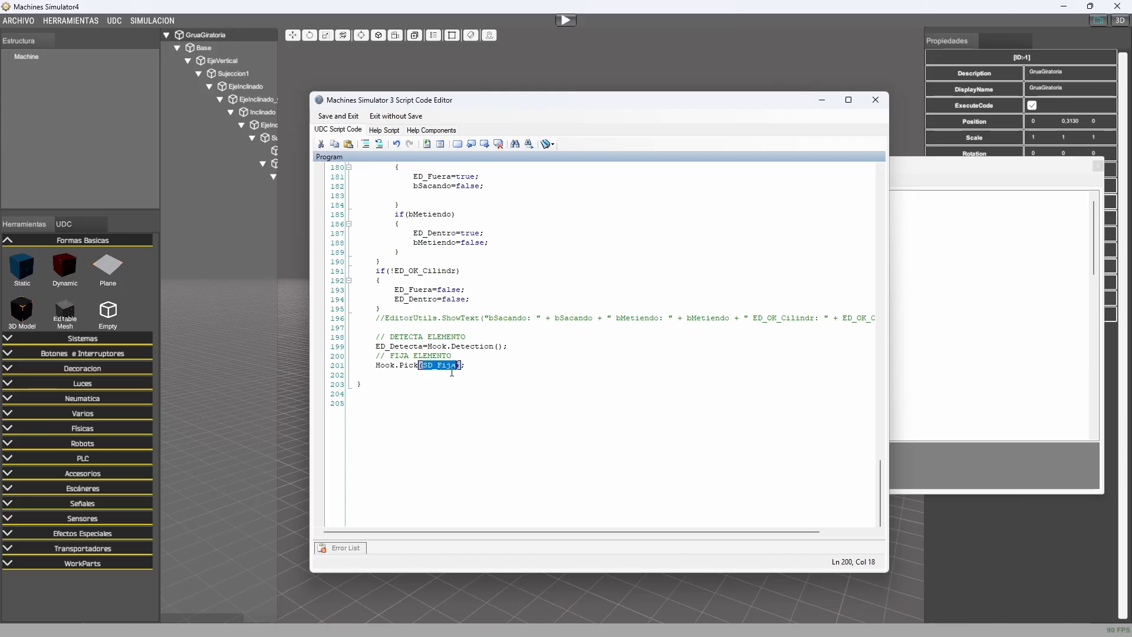
left_click(390, 367)
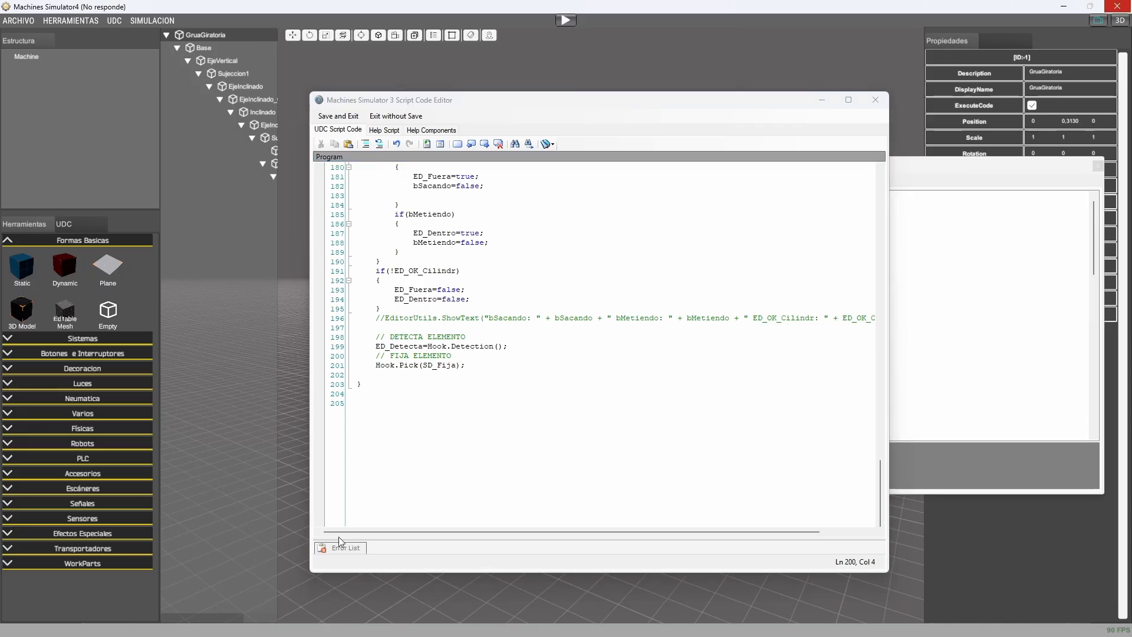
Step: Close the script editor and make the Hook part under Fijacion visible on the crane
left_click_drag(610, 106, 694, 112)
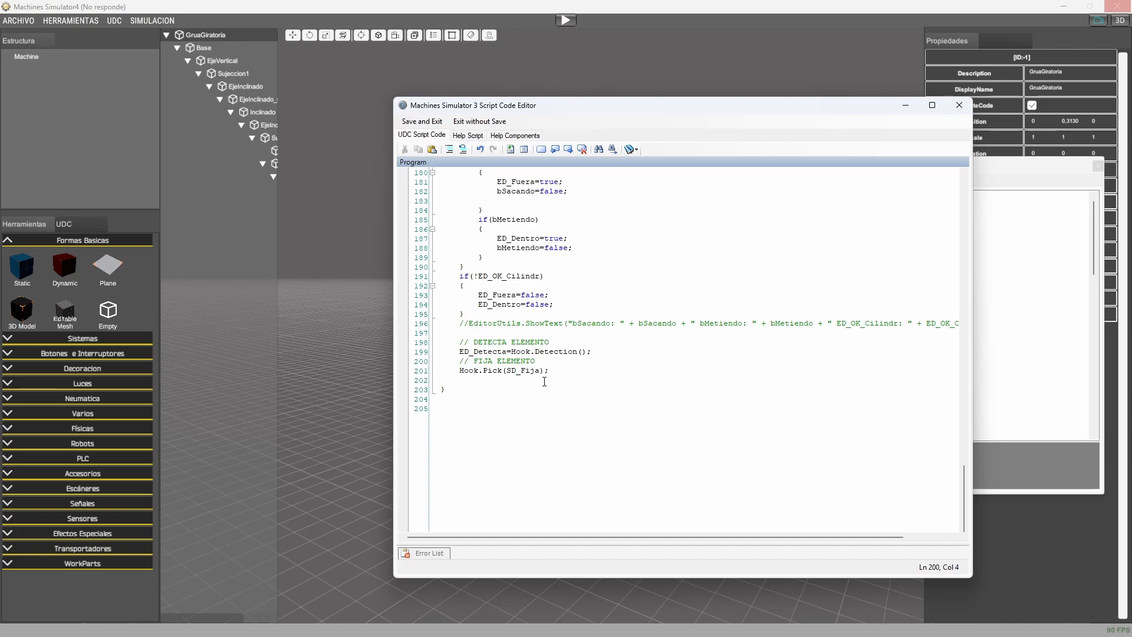
left_click(959, 105)
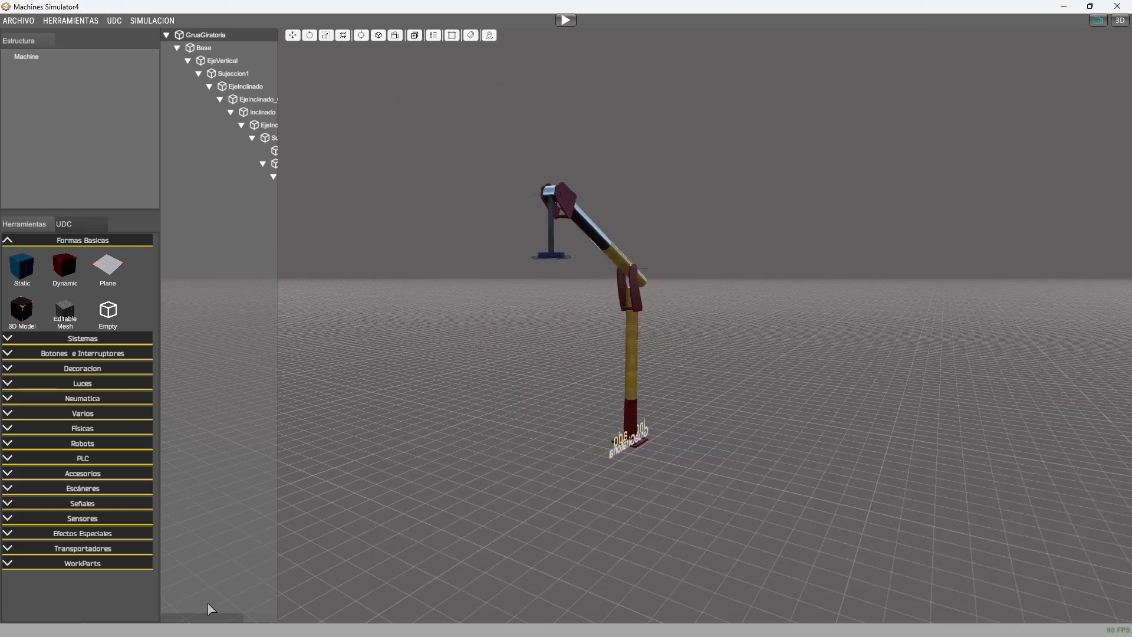
left_click_drag(202, 622, 270, 627)
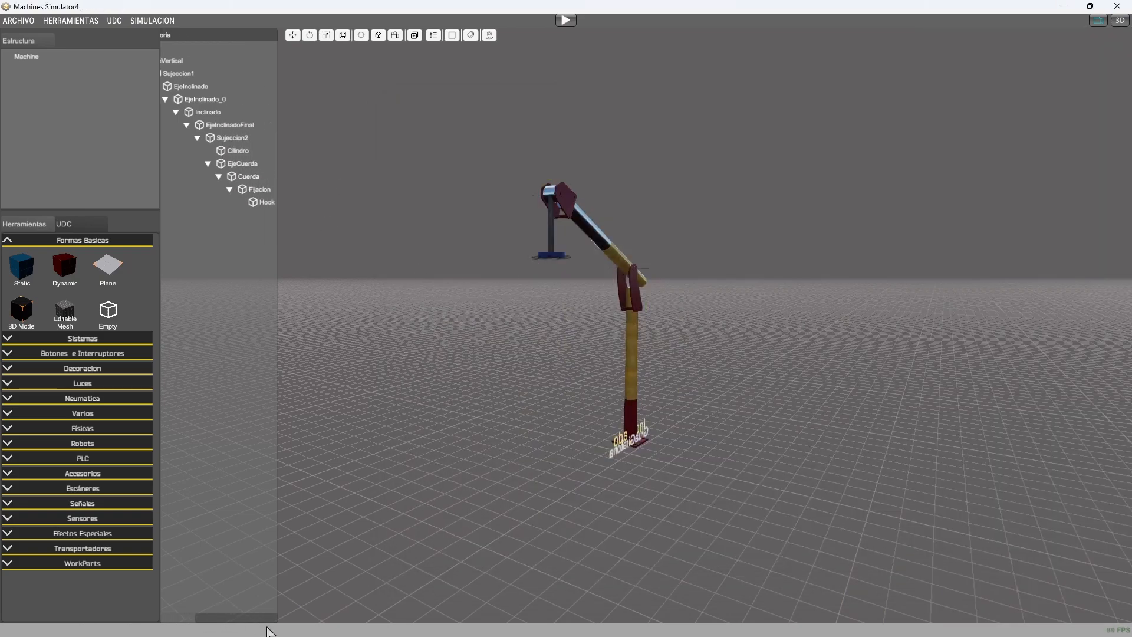
left_click(264, 203)
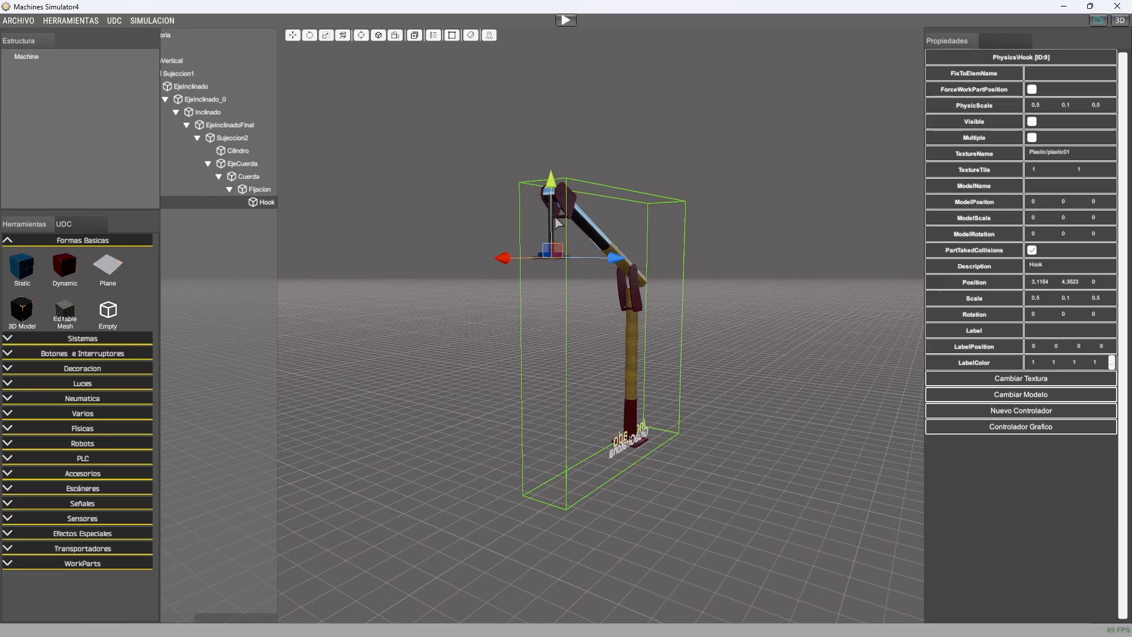
scroll(563, 220, "up", 3)
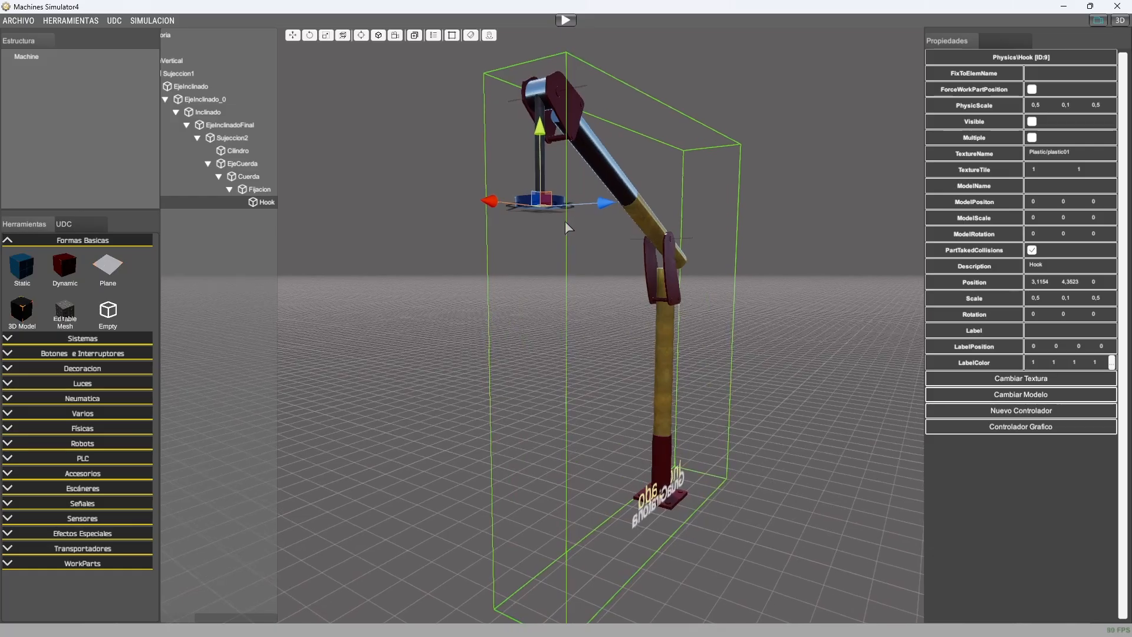
left_click(1032, 122)
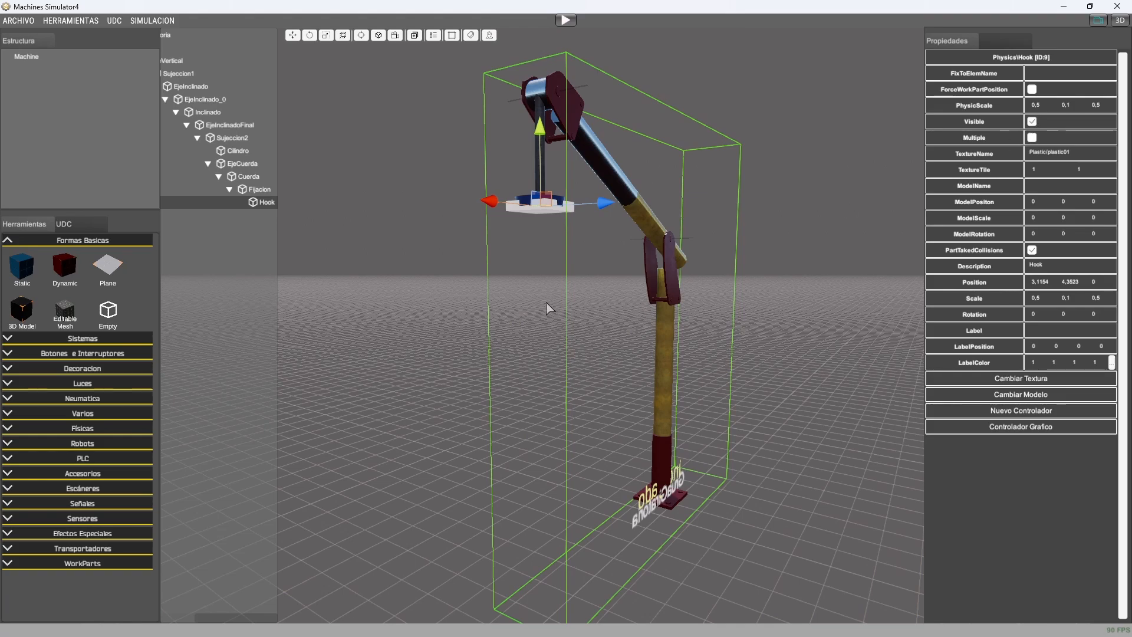
Step: Hide the Hook part under Fijacion so it no longer shows on the crane
middle_click_drag(546, 301, 597, 405)
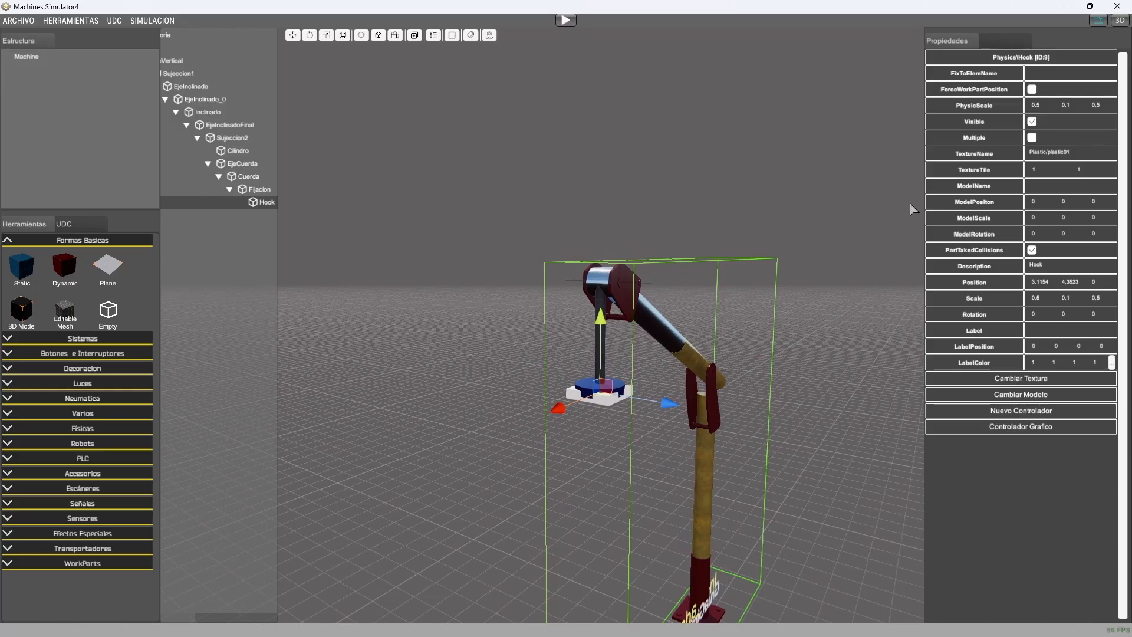
left_click(1032, 122)
middle_click_drag(579, 428, 579, 401)
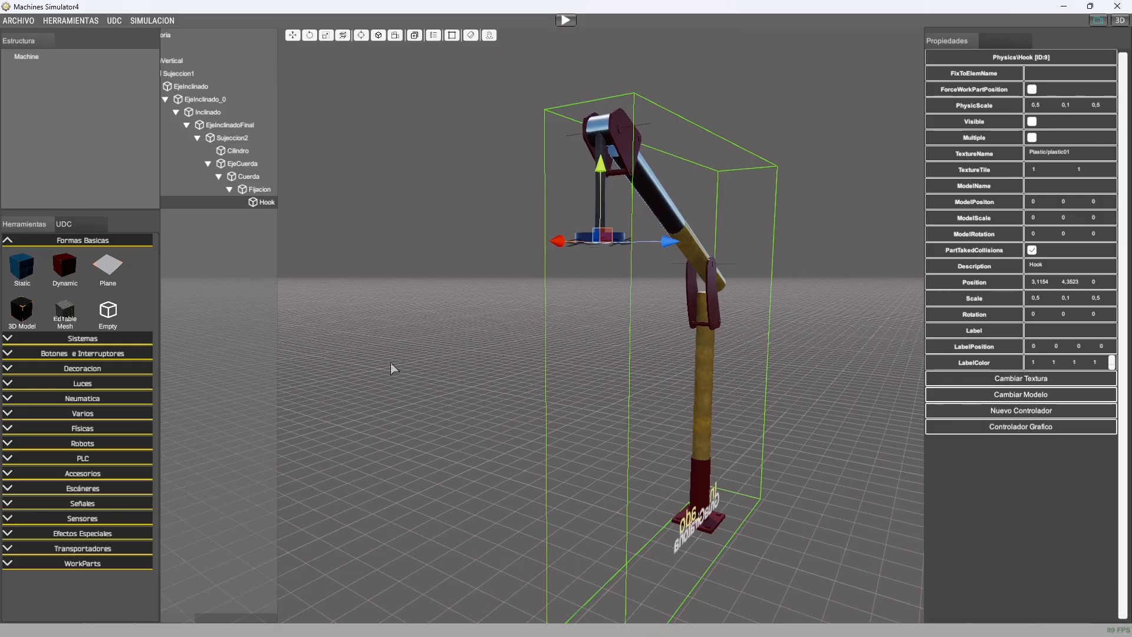
Step: Start the simulation and test extending and retracting the crane arm twice with the DO_SACA and DO_METE digital outputs
left_click(564, 20)
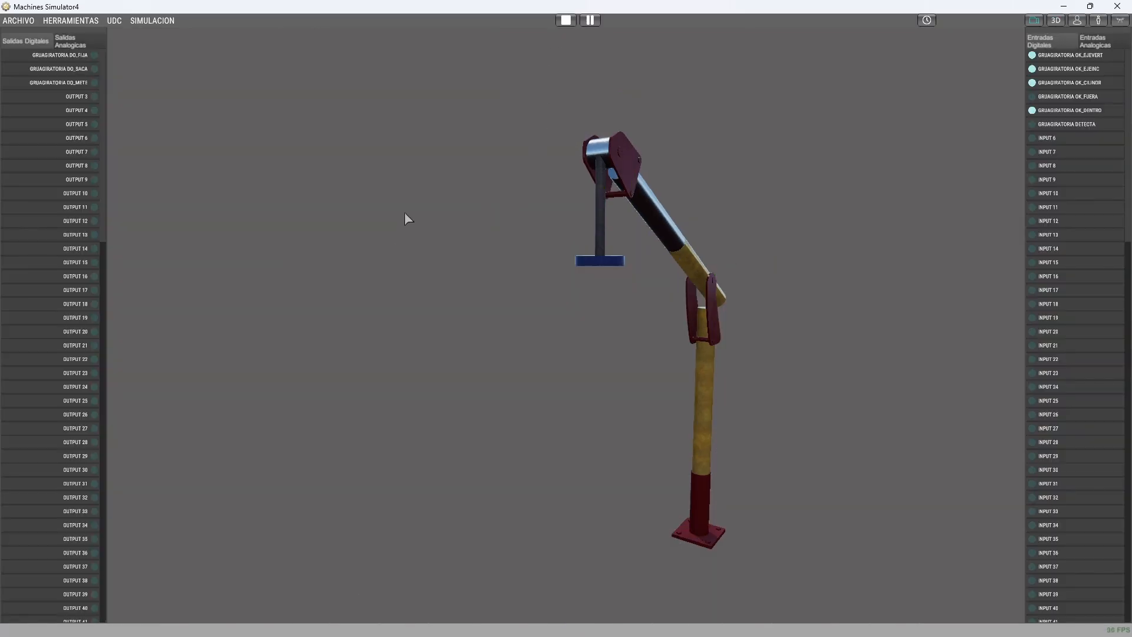
left_click(74, 69)
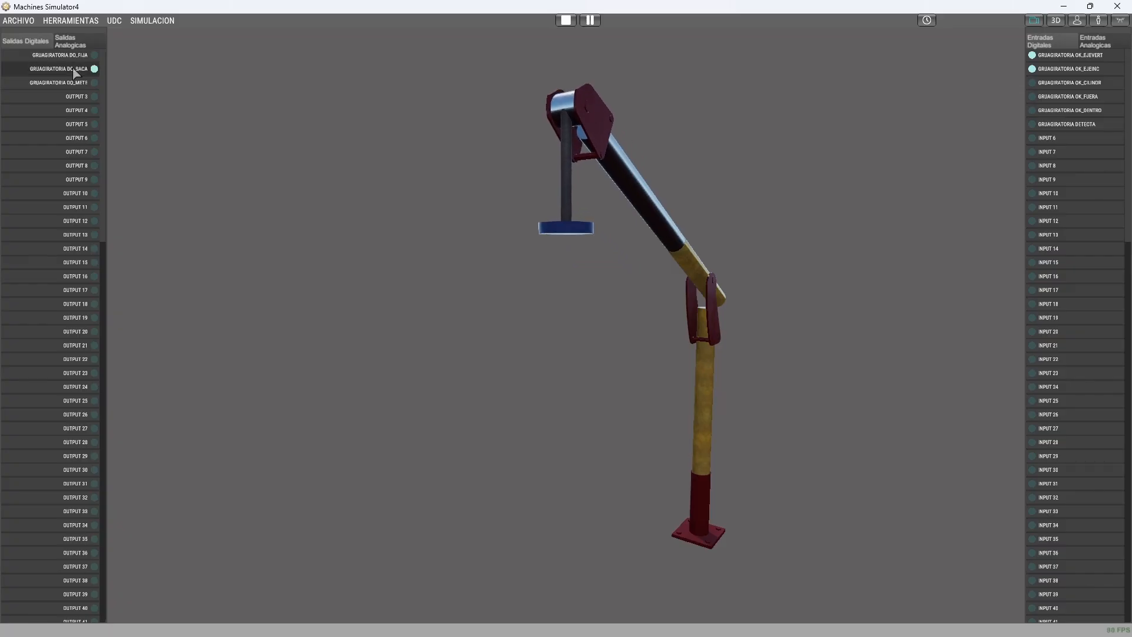
left_click(73, 83)
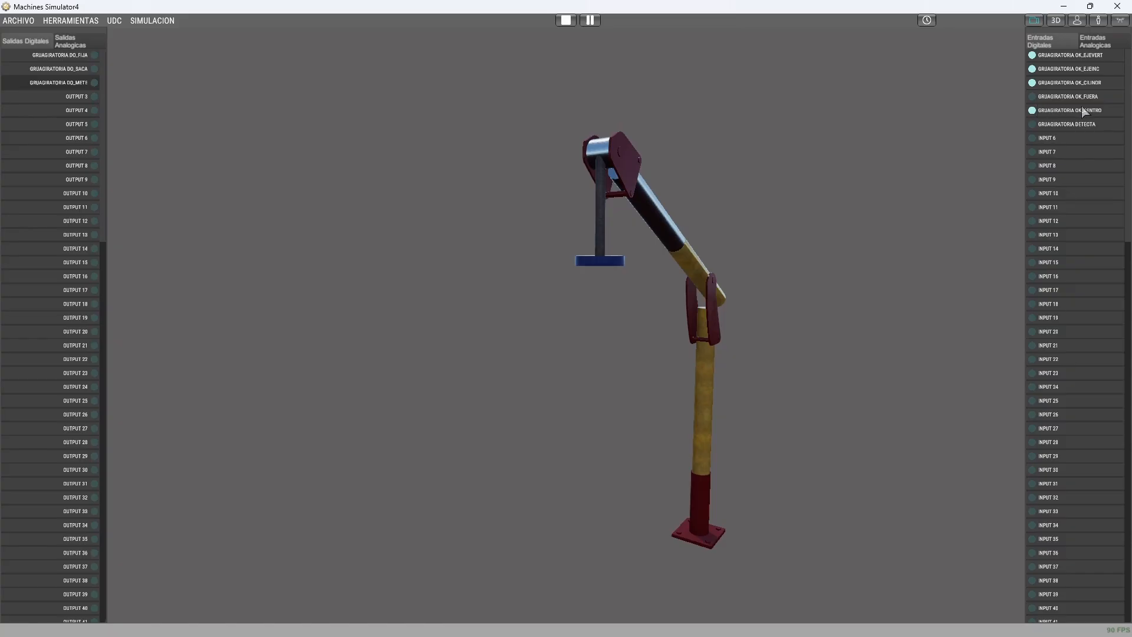
left_click(88, 69)
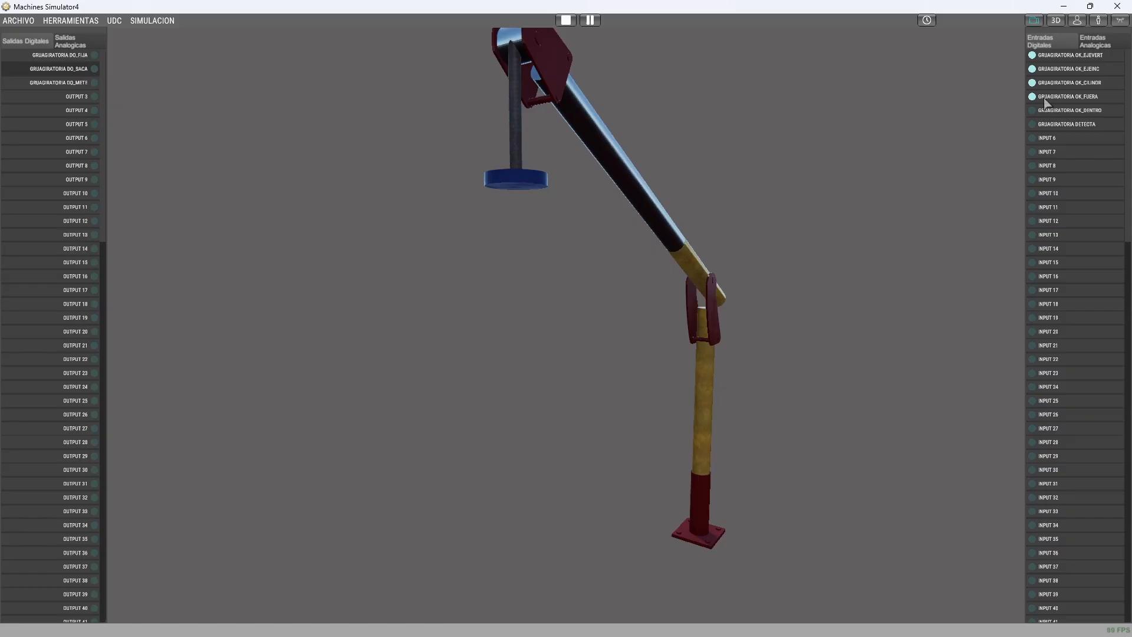
left_click(82, 83)
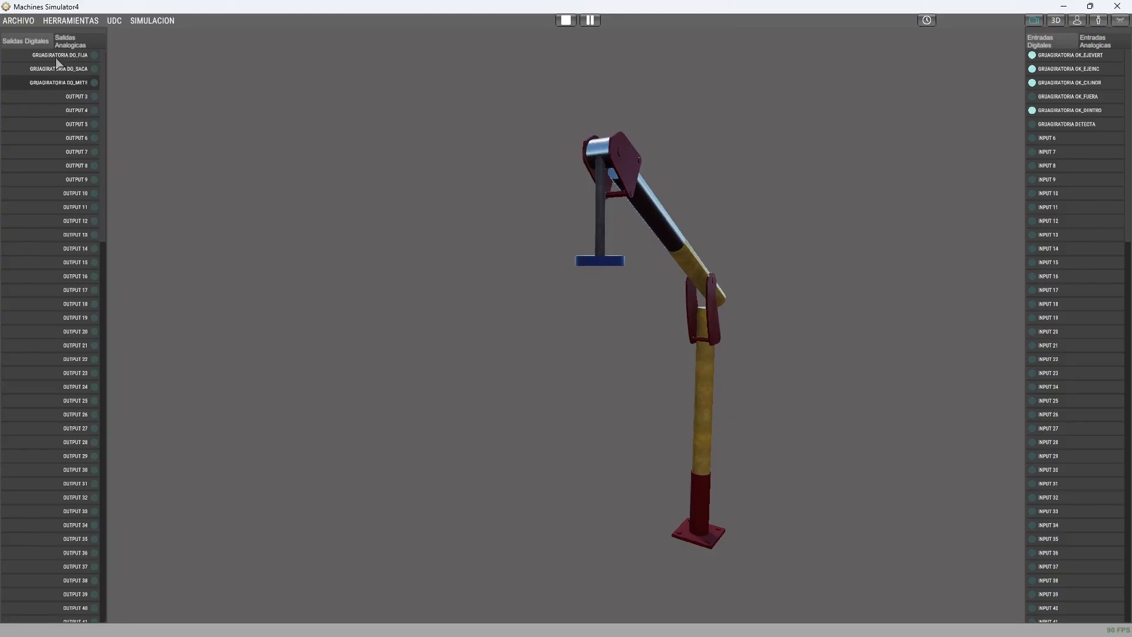
Step: Test the crane's rotation by applying 30, -30 and 30 again to analog output 0
left_click(71, 36)
left_click(71, 40)
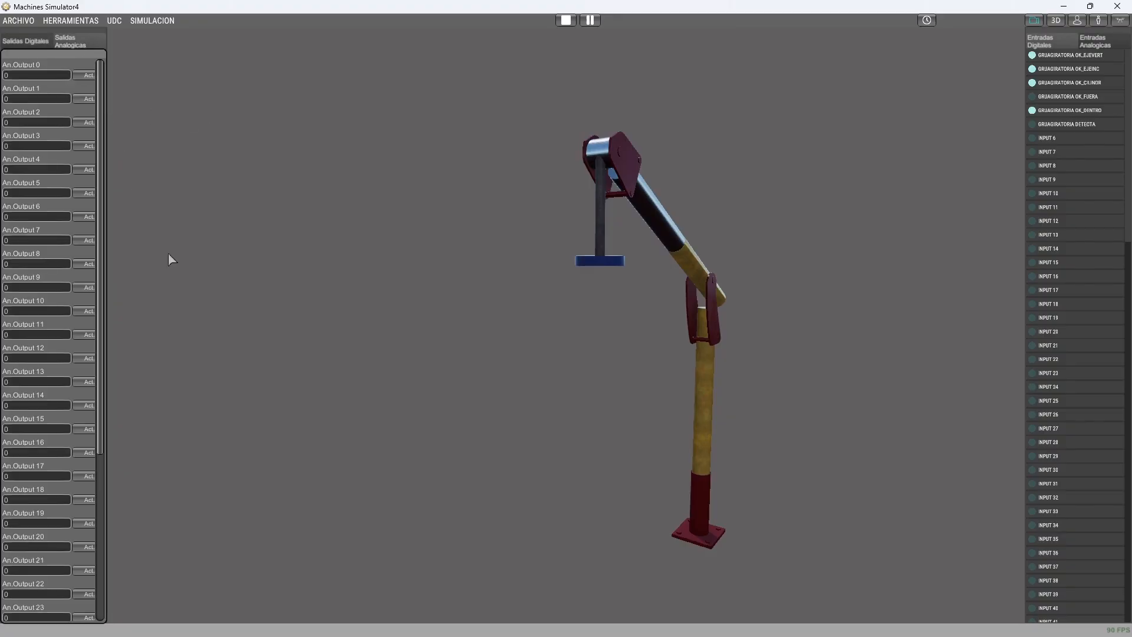
left_click(51, 75)
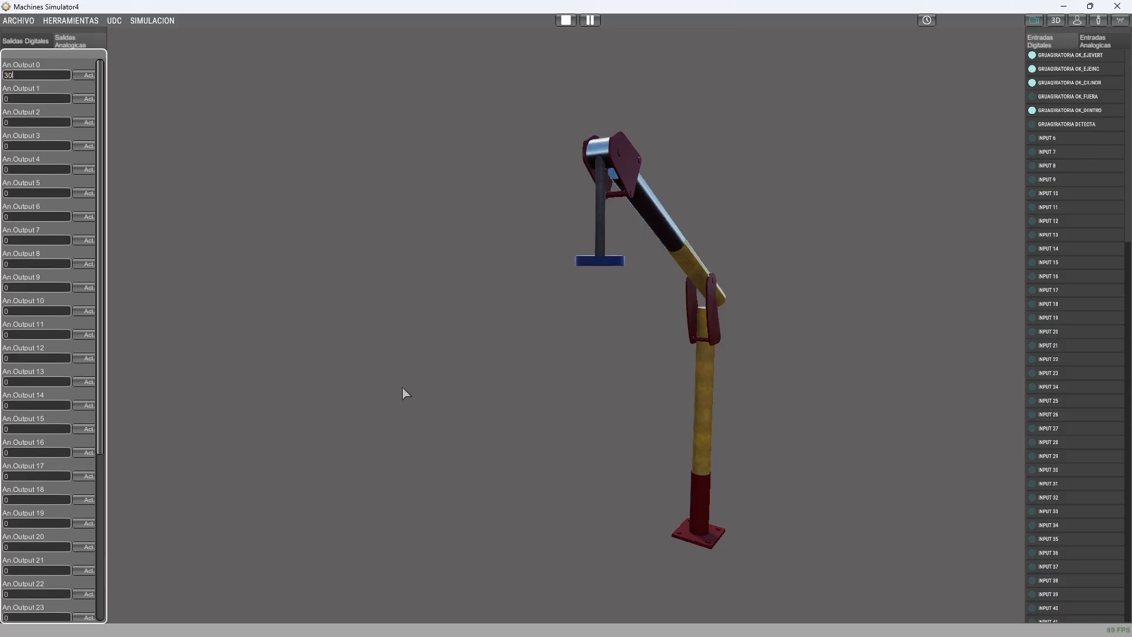
left_click(76, 76)
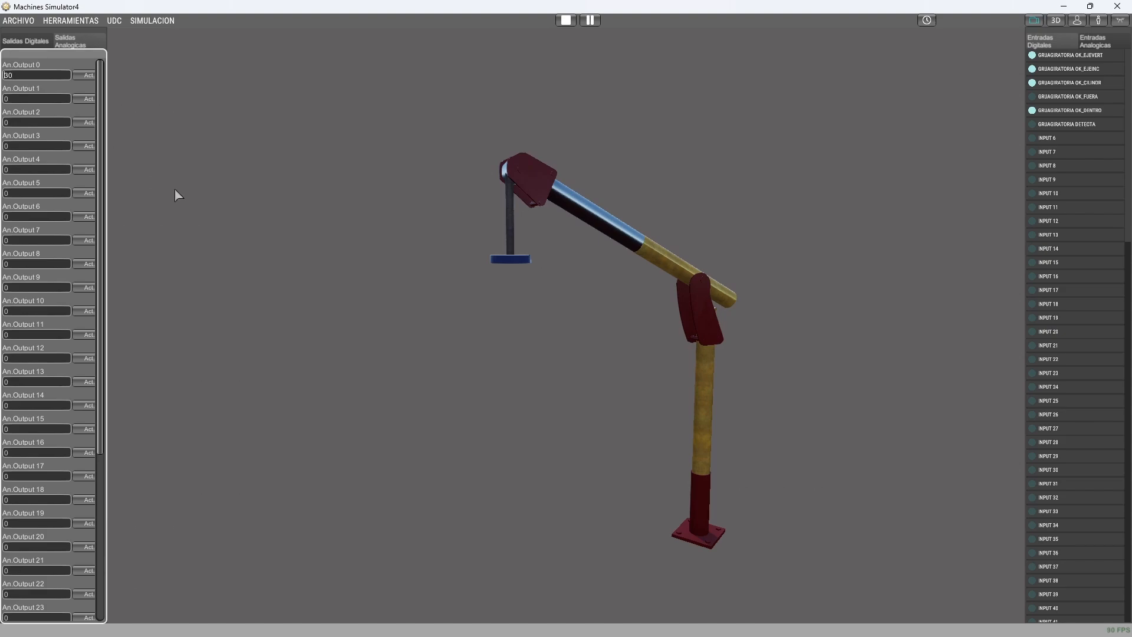
left_click(84, 75)
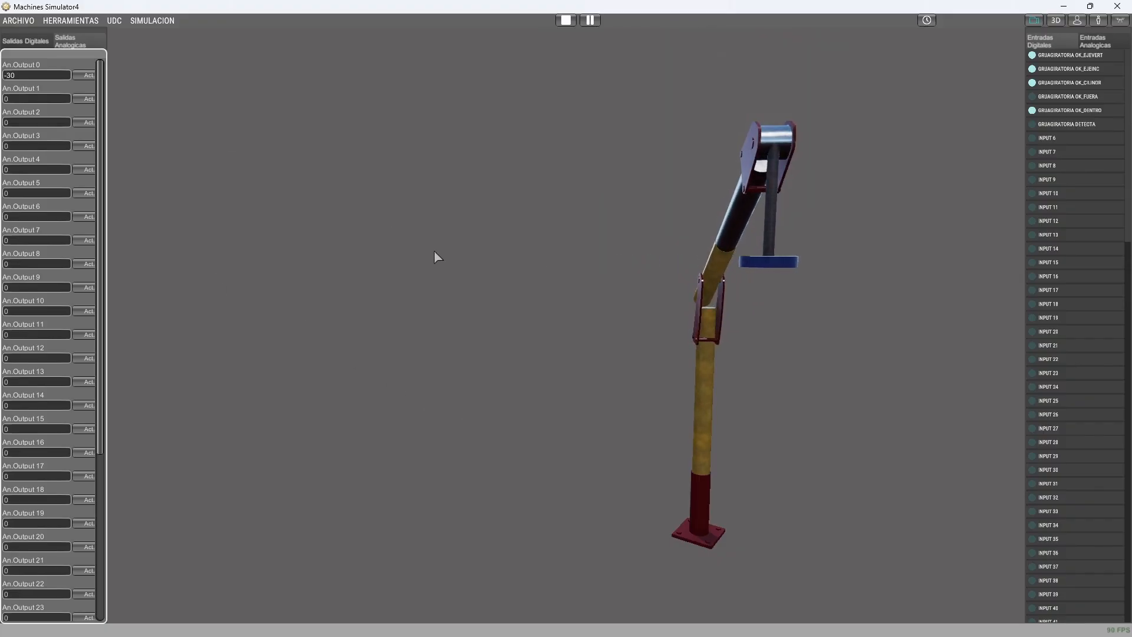
key("Delete")
left_click(86, 73)
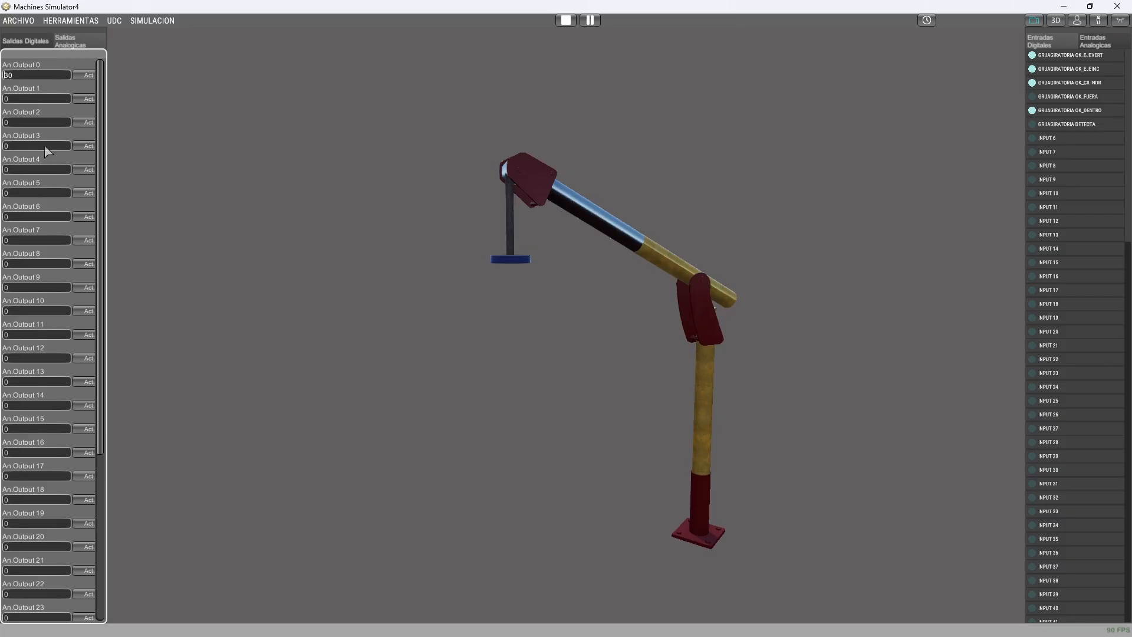
Step: Apply 3 and 30 to analog output 0, displaying the analog inputs to follow the rotation feedback
left_click(27, 99)
left_click(87, 76)
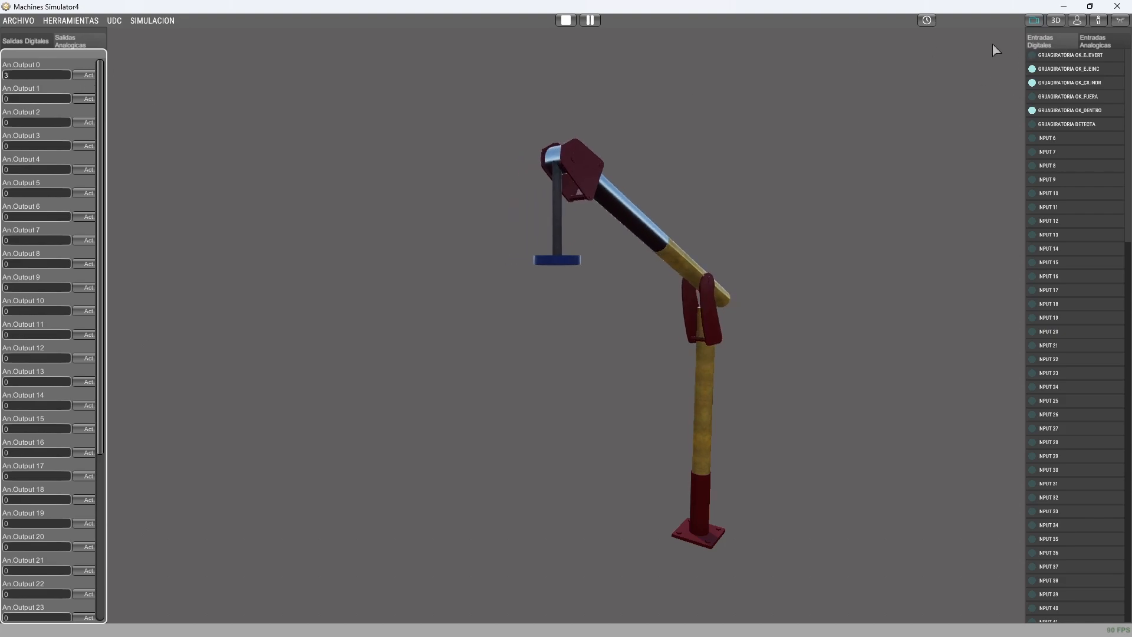
left_click(1101, 44)
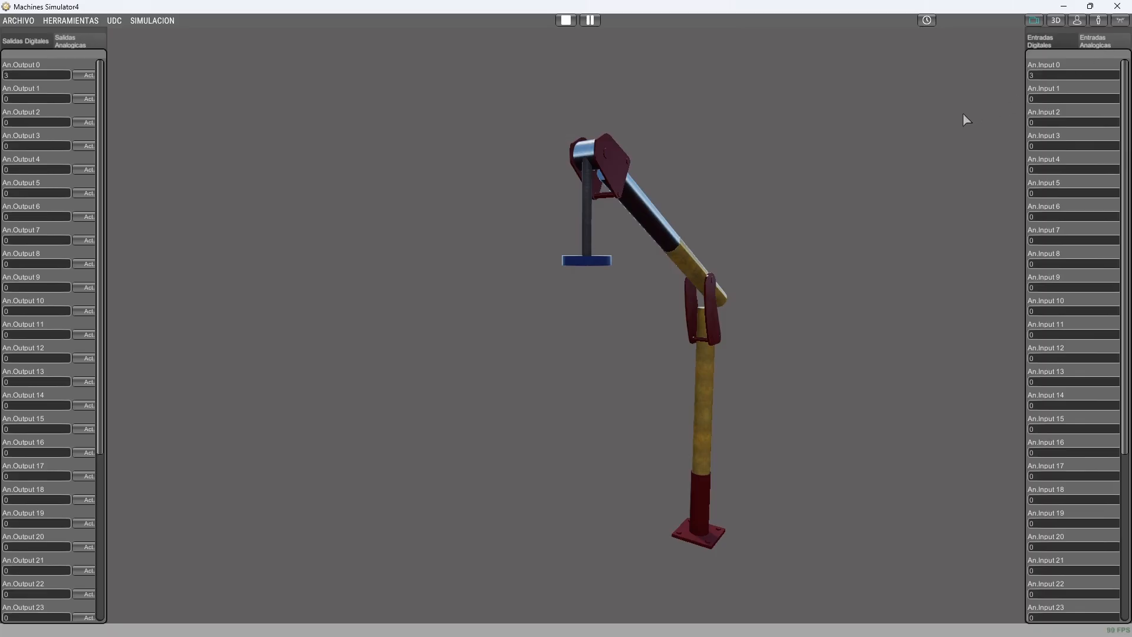
left_click(29, 76)
type("0")
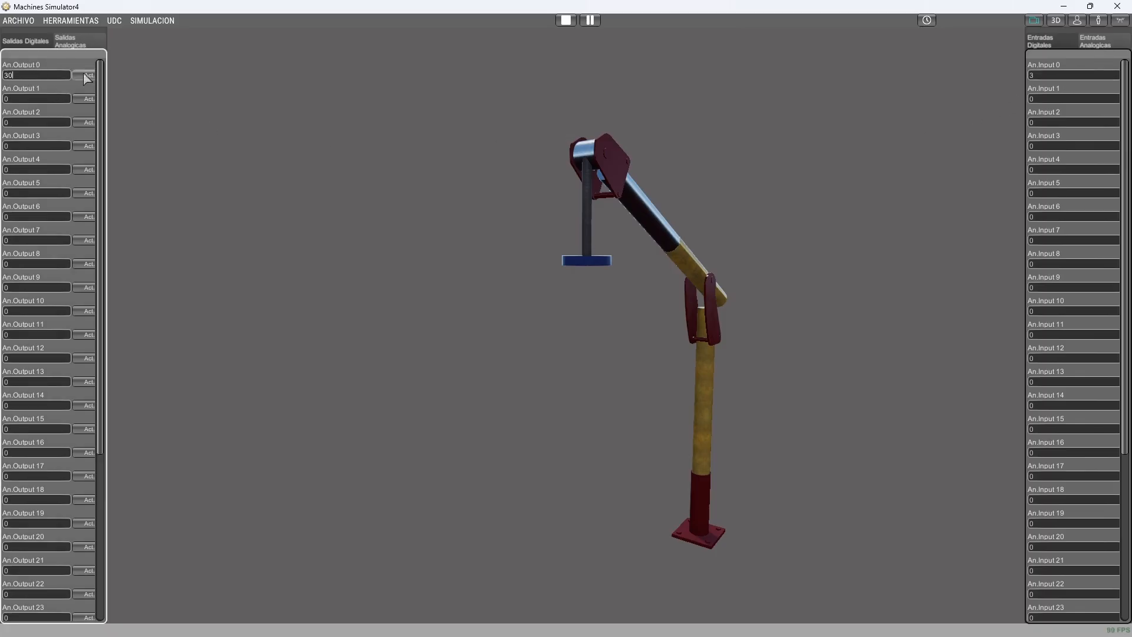
left_click(85, 76)
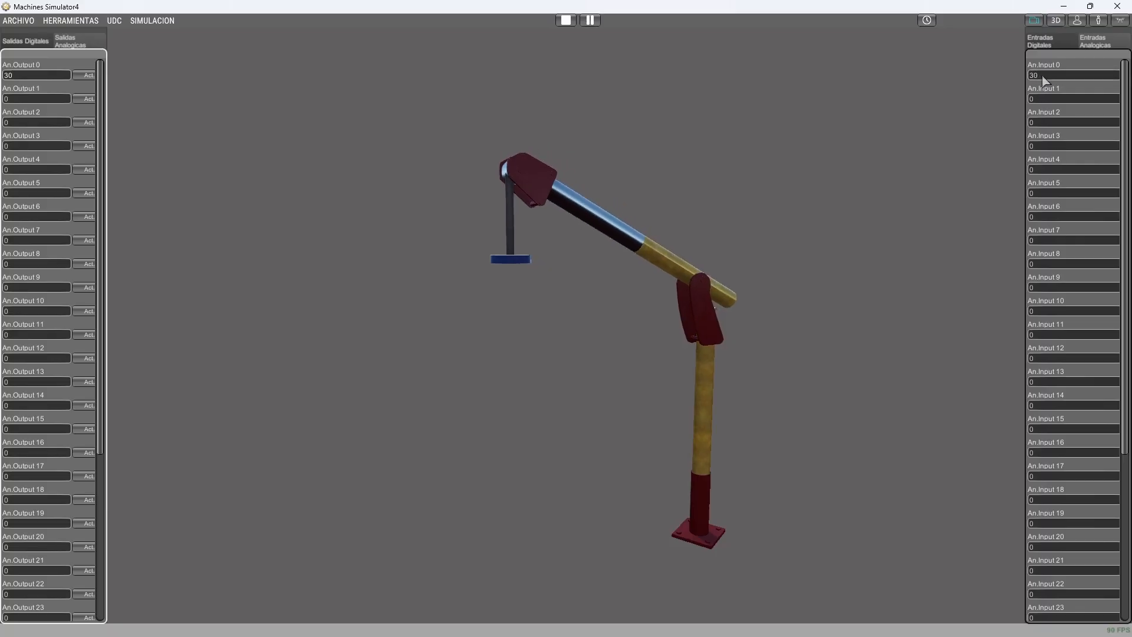
Step: Lower the inclined arm by applying -30 to analog output 1
left_click(23, 97)
type("-30")
left_click(89, 99)
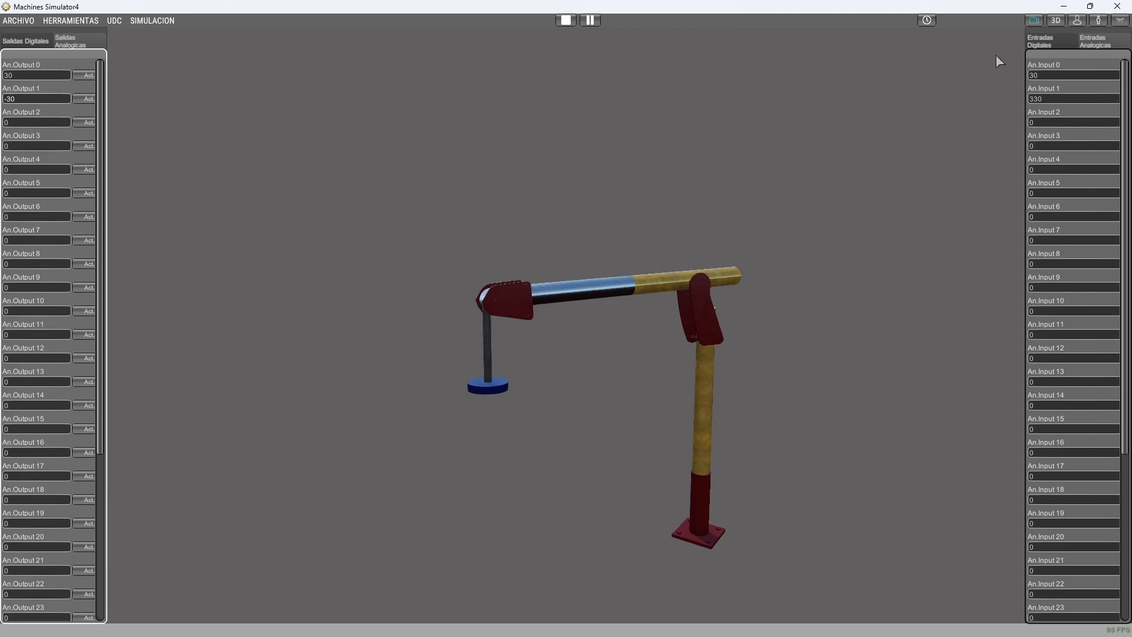
Step: Display the digital inputs and test the arm's inclination by applying 0 and 30 to analog output 1
left_click(1056, 44)
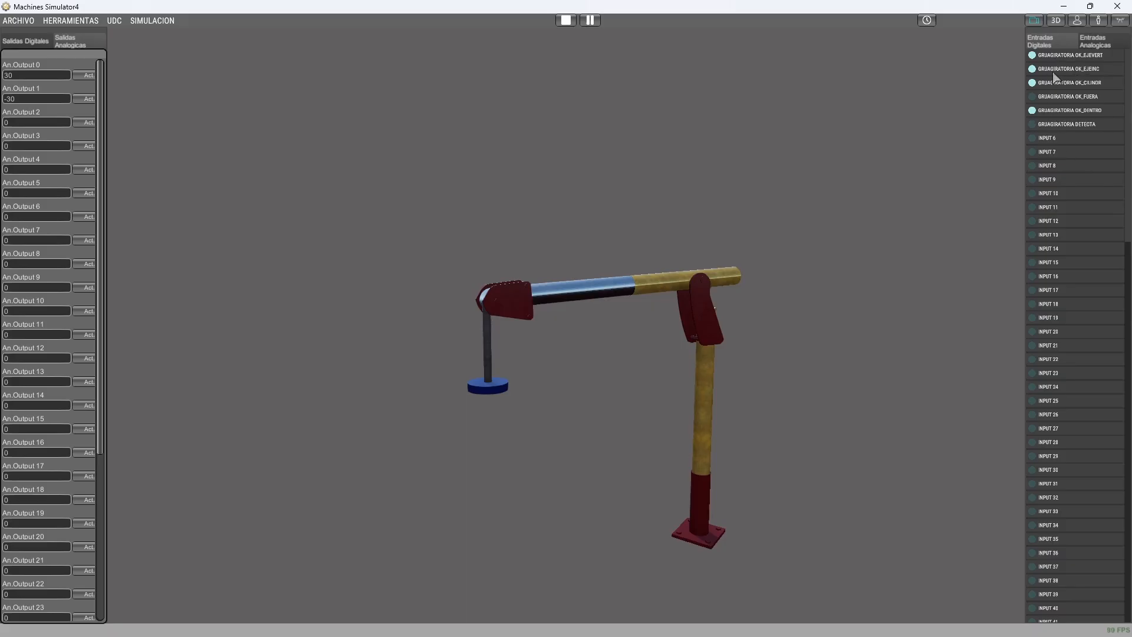
left_click_drag(18, 100, 5, 101)
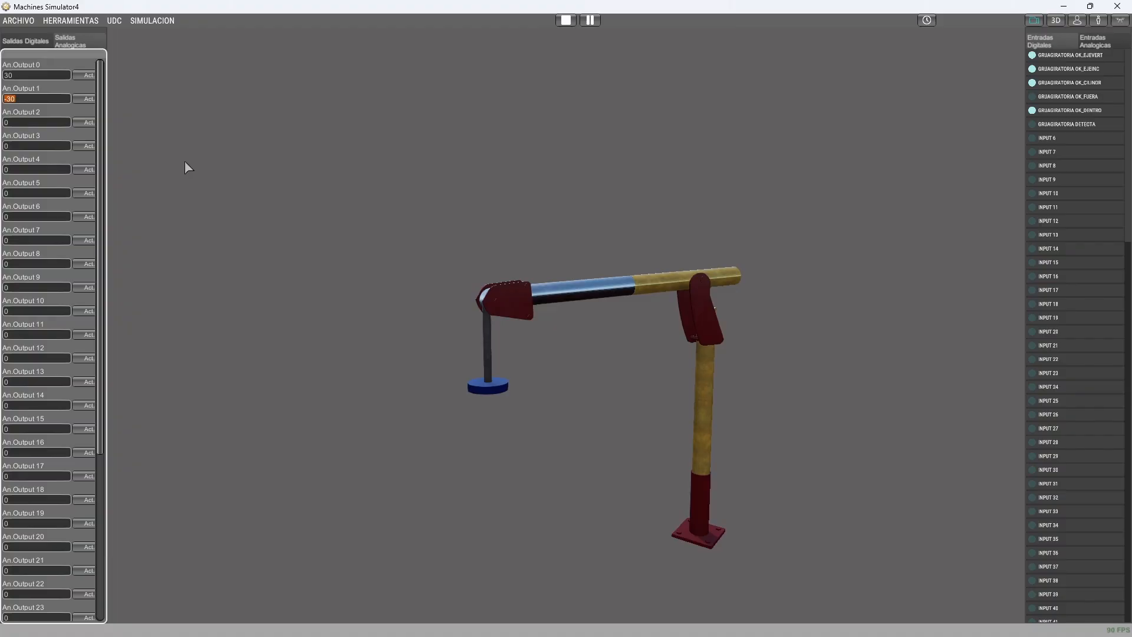
type("0")
left_click(89, 100)
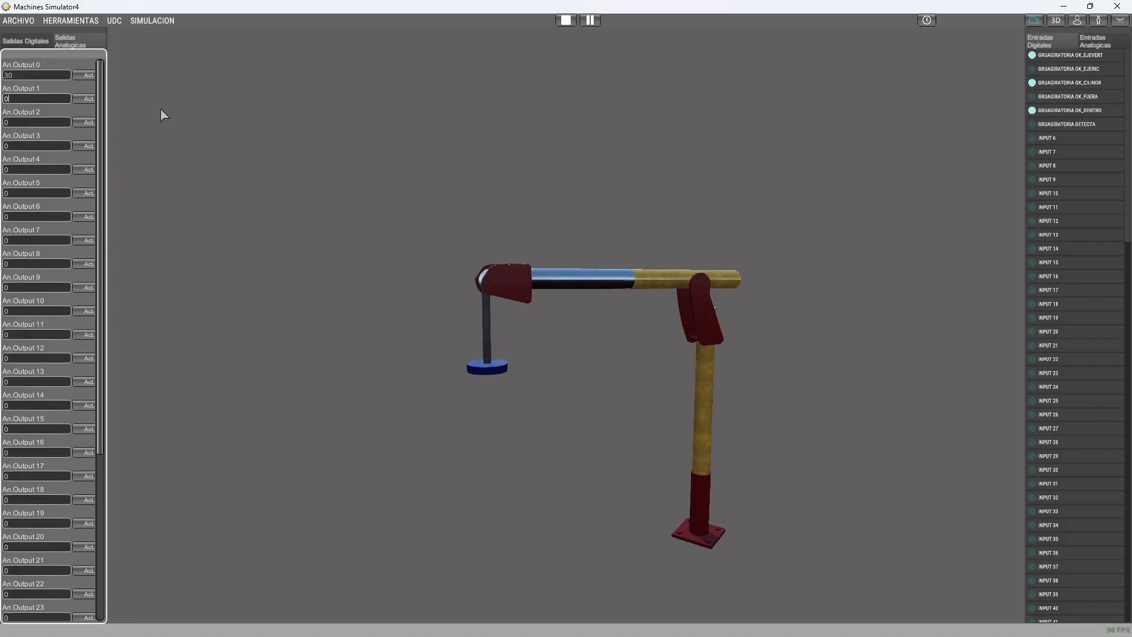
double_click(9, 99)
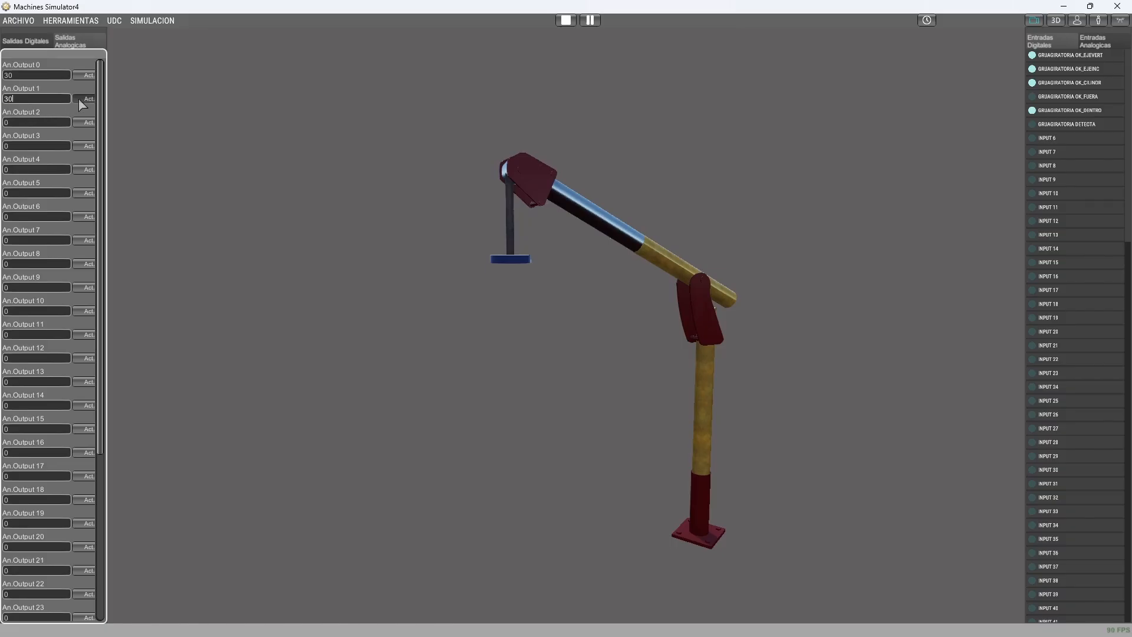
left_click(82, 99)
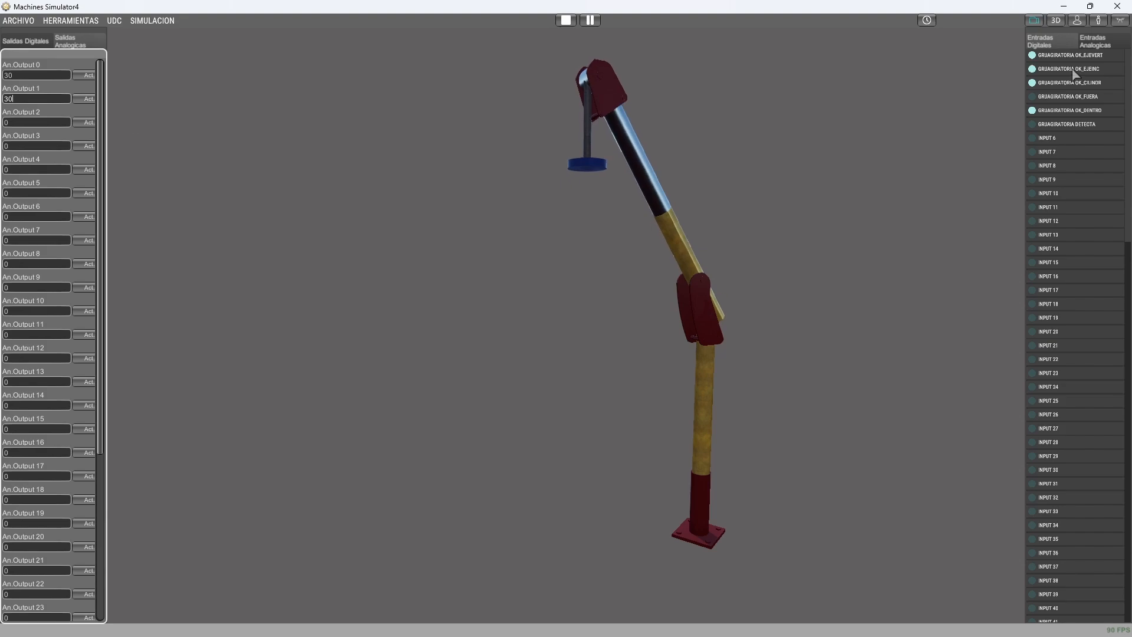
Step: Display the analog inputs and return the arm's inclination to 0 through analog output 1
left_click(1112, 42)
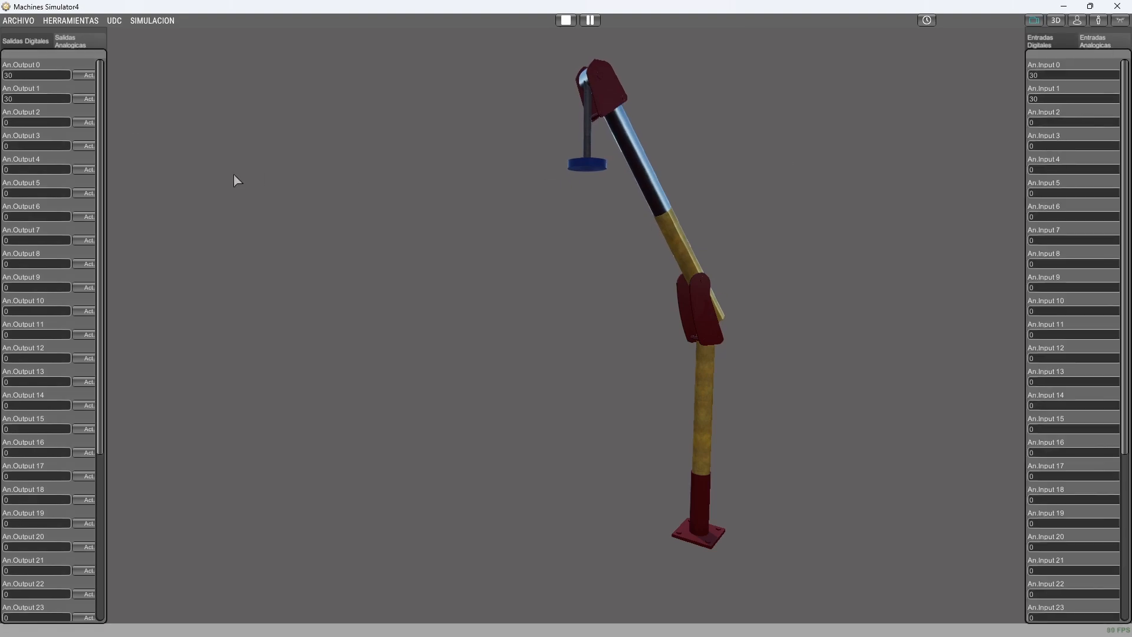
left_click(19, 99)
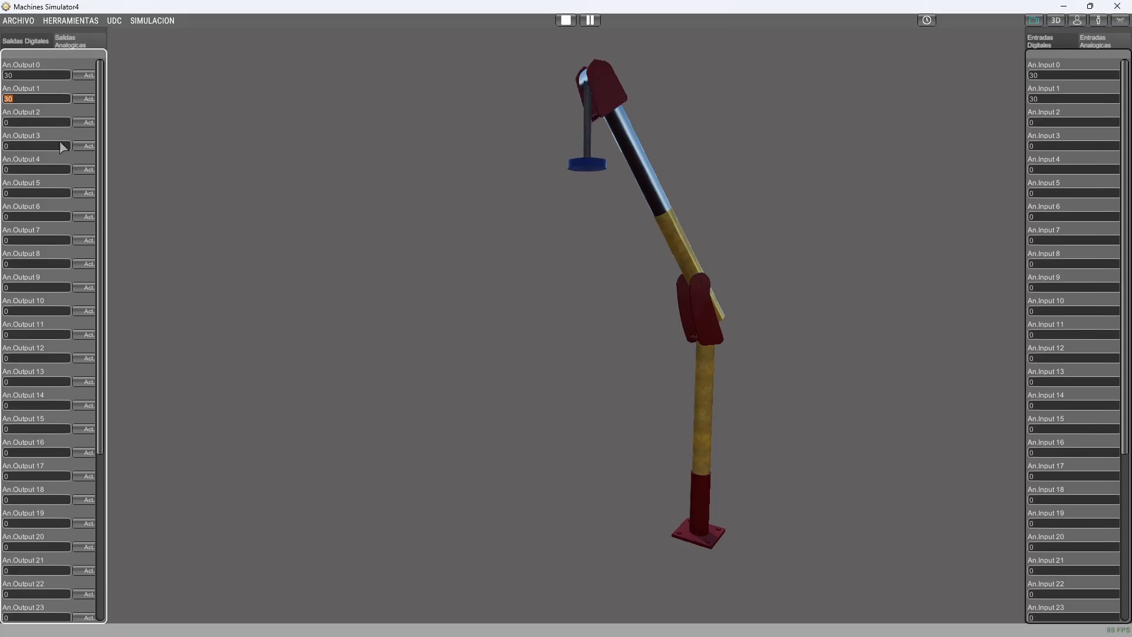
type("0")
left_click(89, 99)
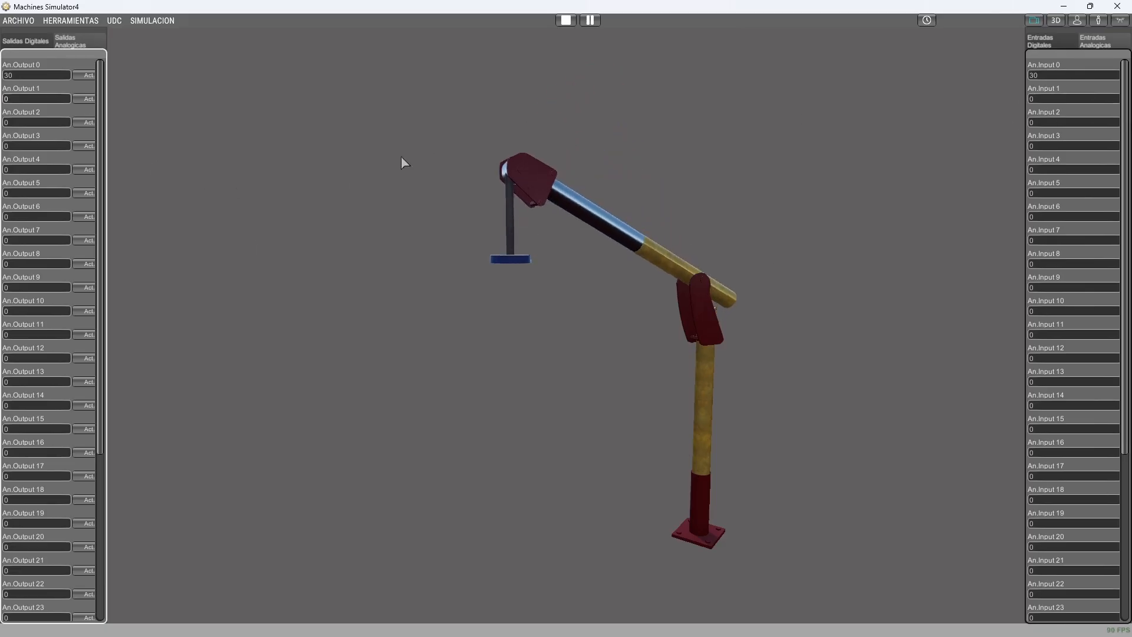
Step: Apply -60 to analog output 1 for the inclination and 60 to analog output 0 for the rotation
left_click(29, 100)
left_click(85, 99)
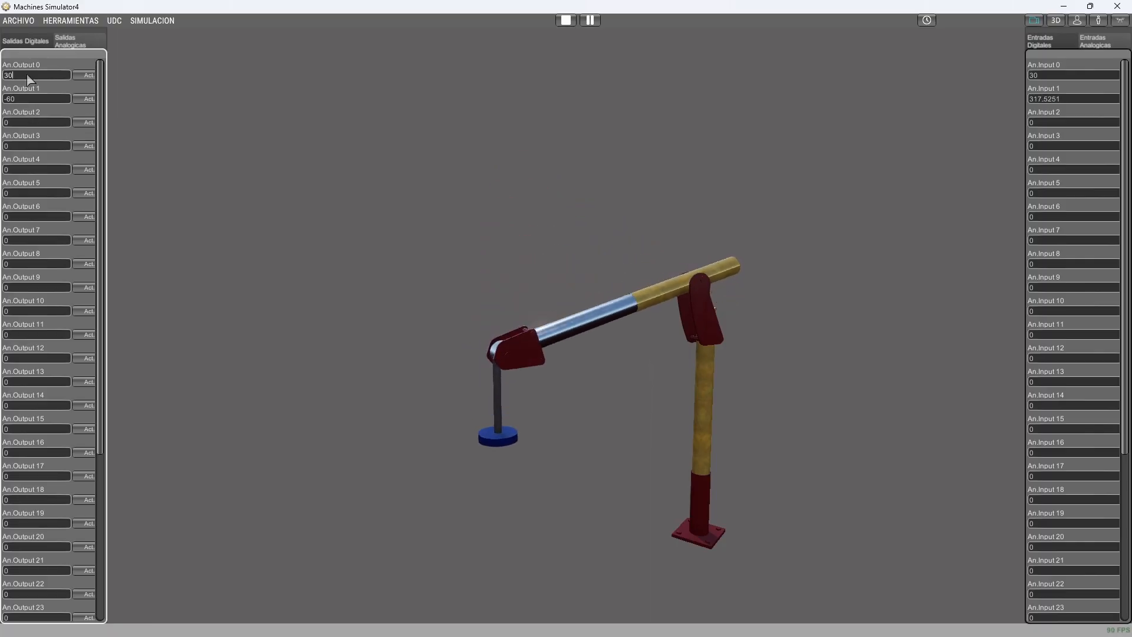
double_click(7, 77)
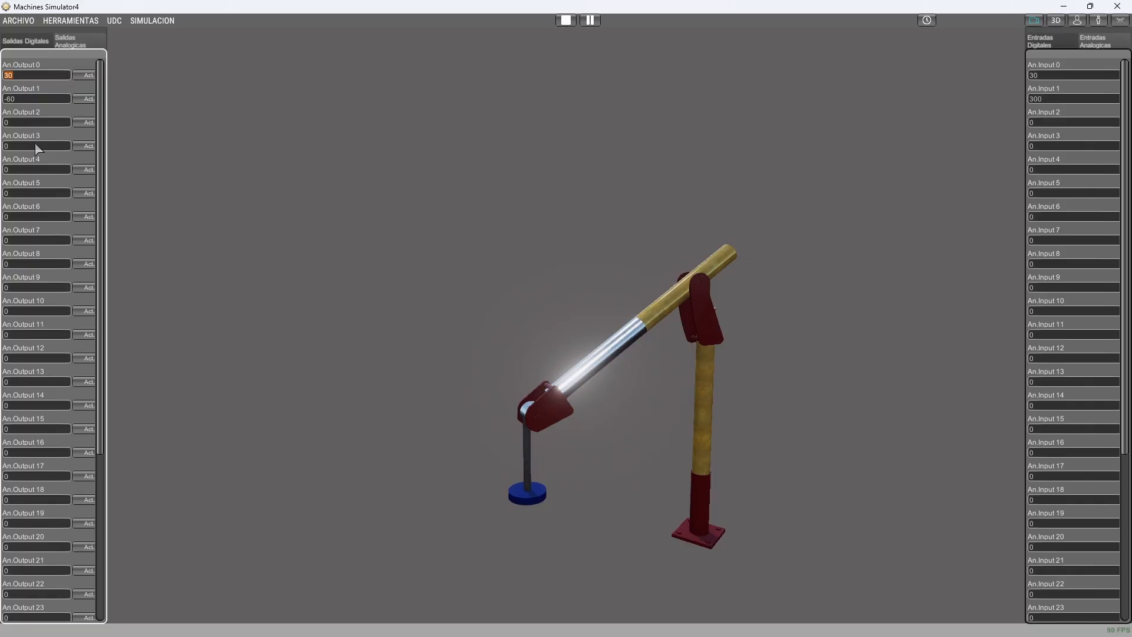
type("60")
left_click(88, 75)
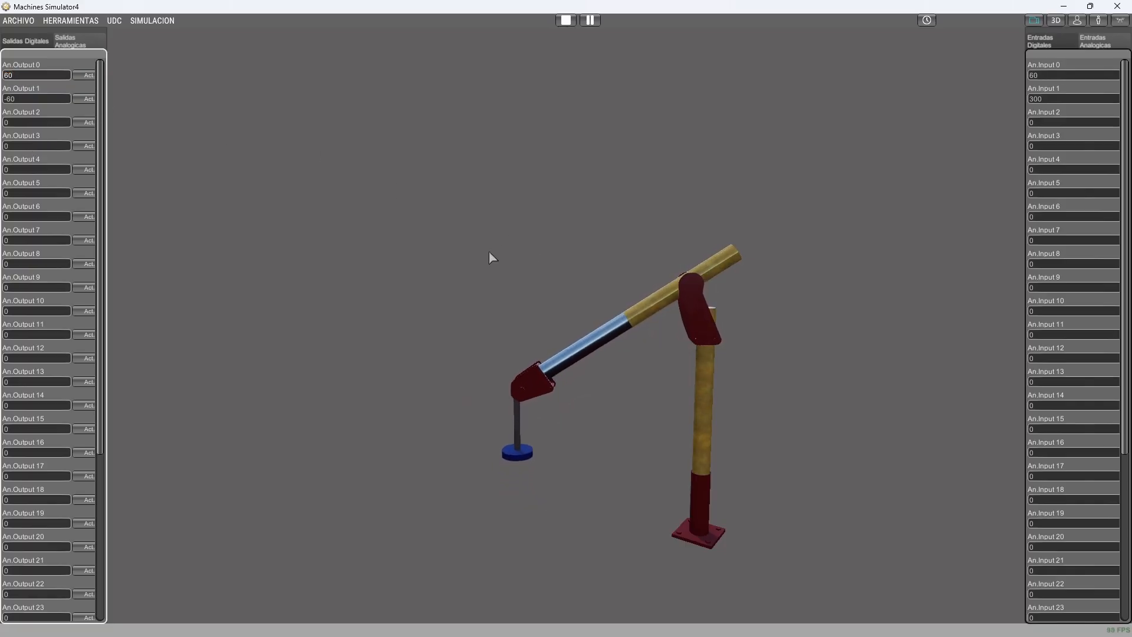
Step: Extend the lowered crane arm with the DO_SACA digital output
left_click(9, 40)
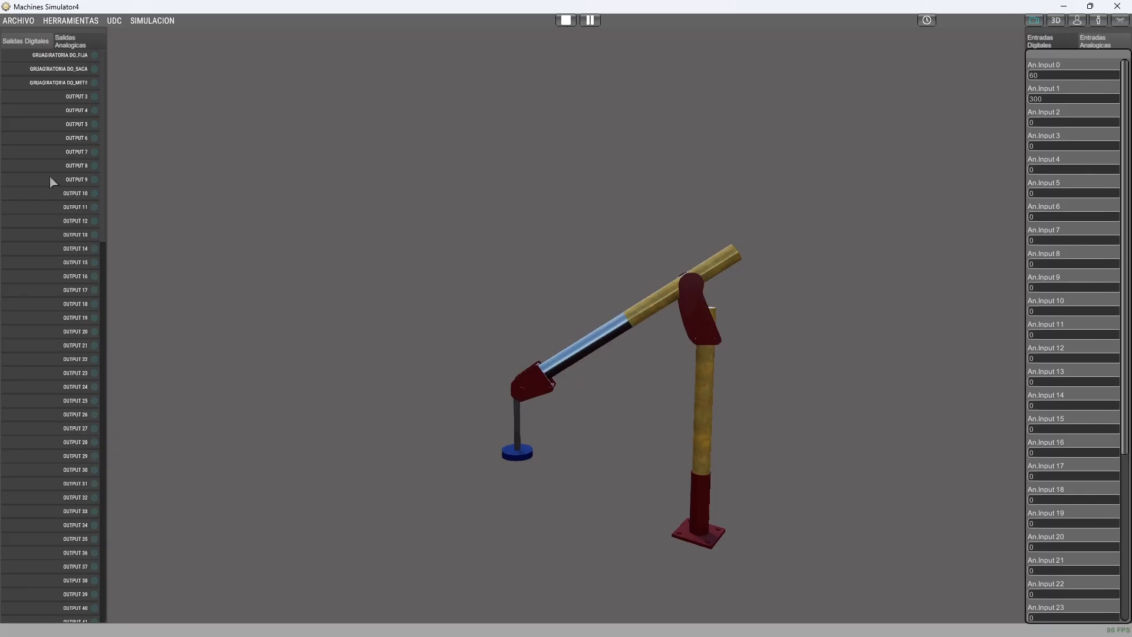
left_click(82, 69)
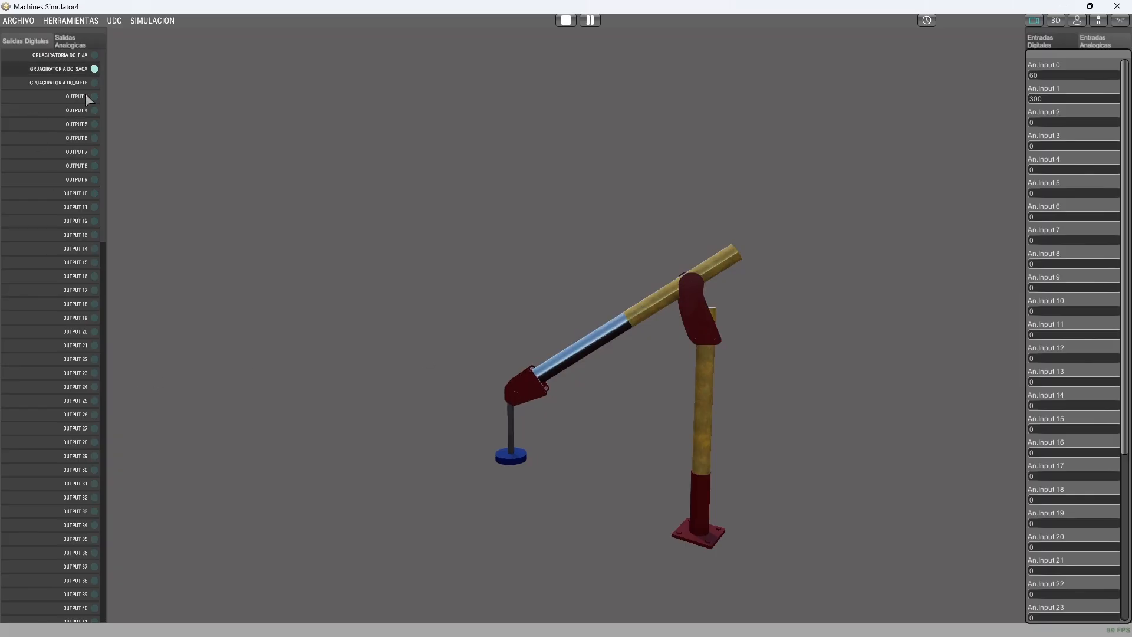